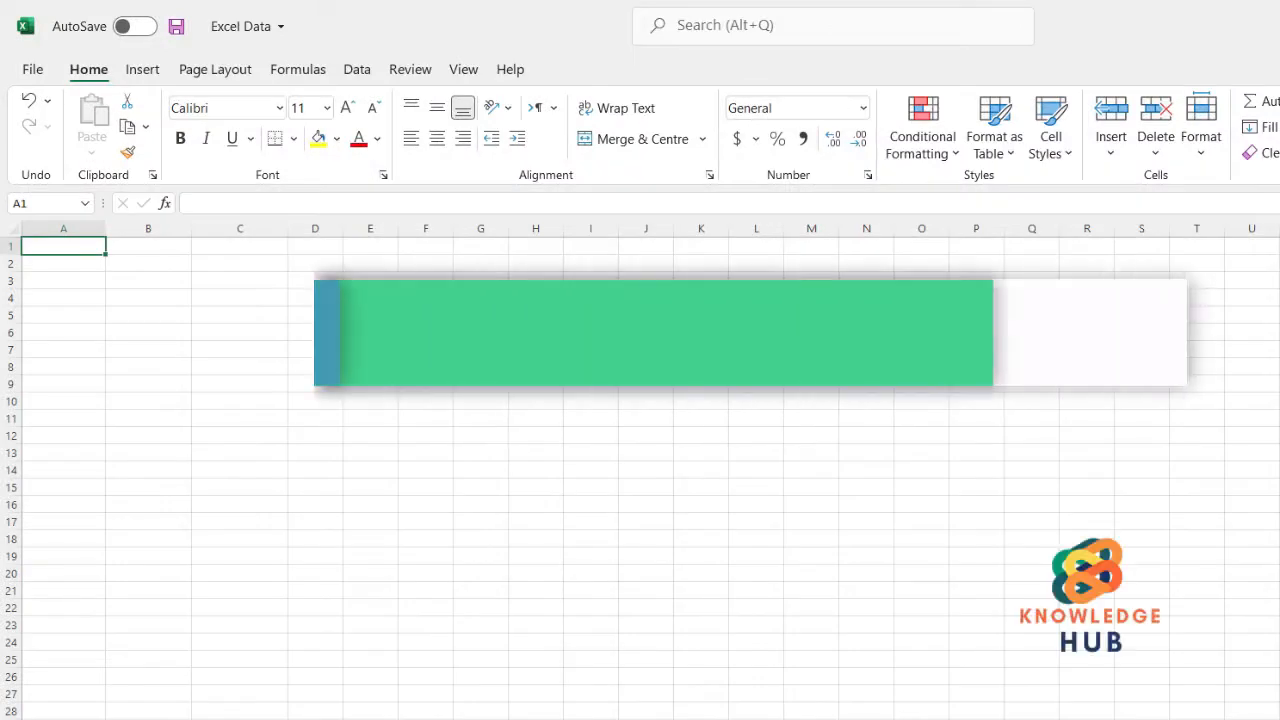
# Step: Enter the header Treatment in cell A1 and the first treatment set 1, 2, 3 in A2:A4
pyautogui.write('Treatment')
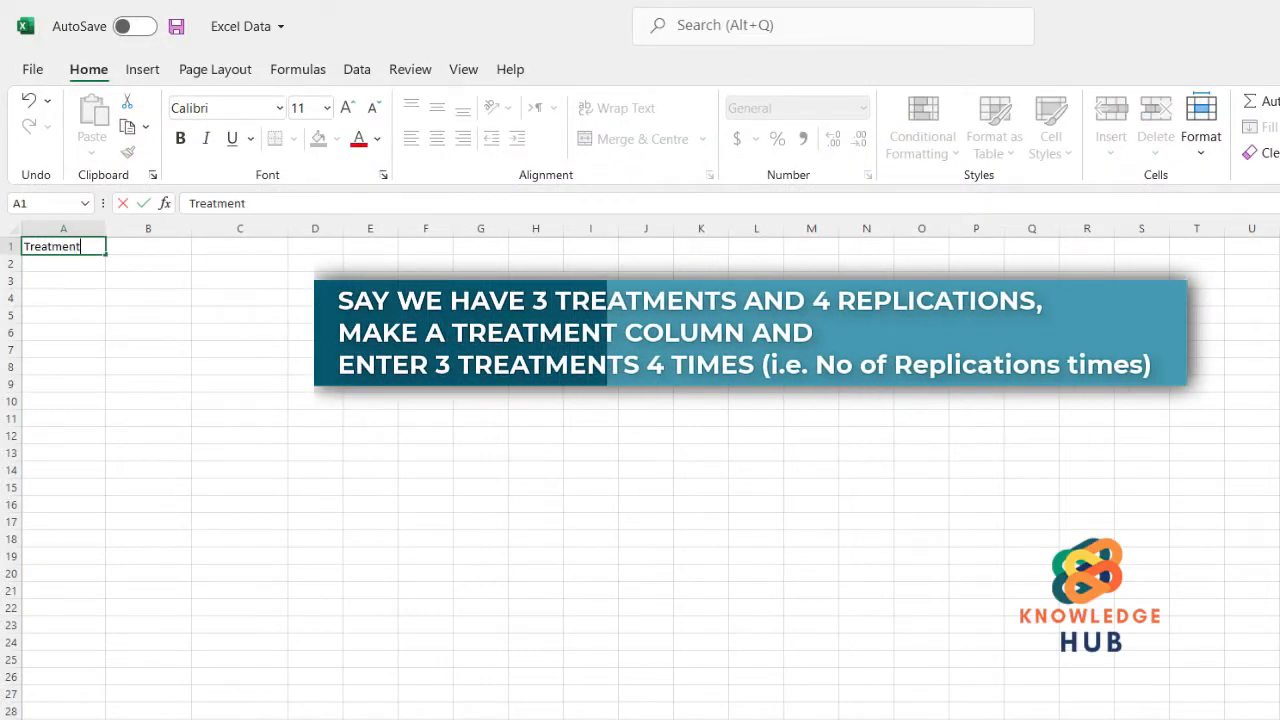
pyautogui.press('Return')
pyautogui.write('1')
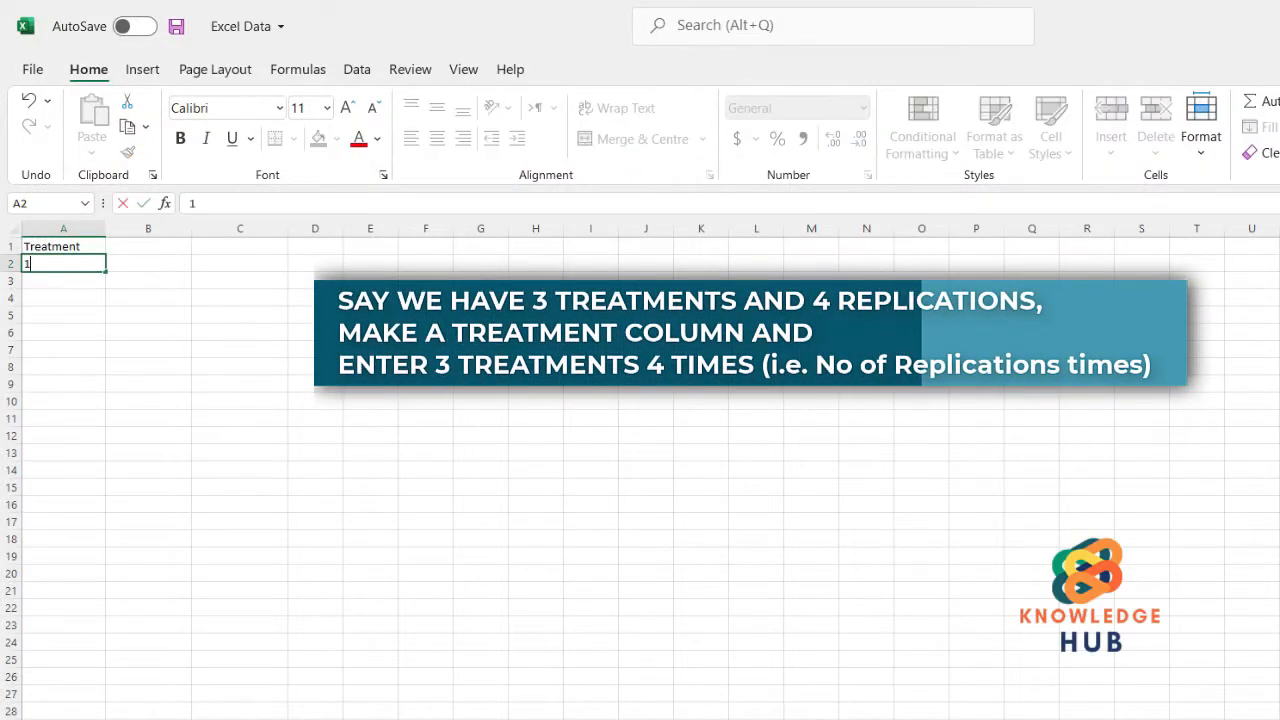
pyautogui.press('Return')
pyautogui.write('2')
pyautogui.press('Return')
pyautogui.write('3')
pyautogui.press('Return')
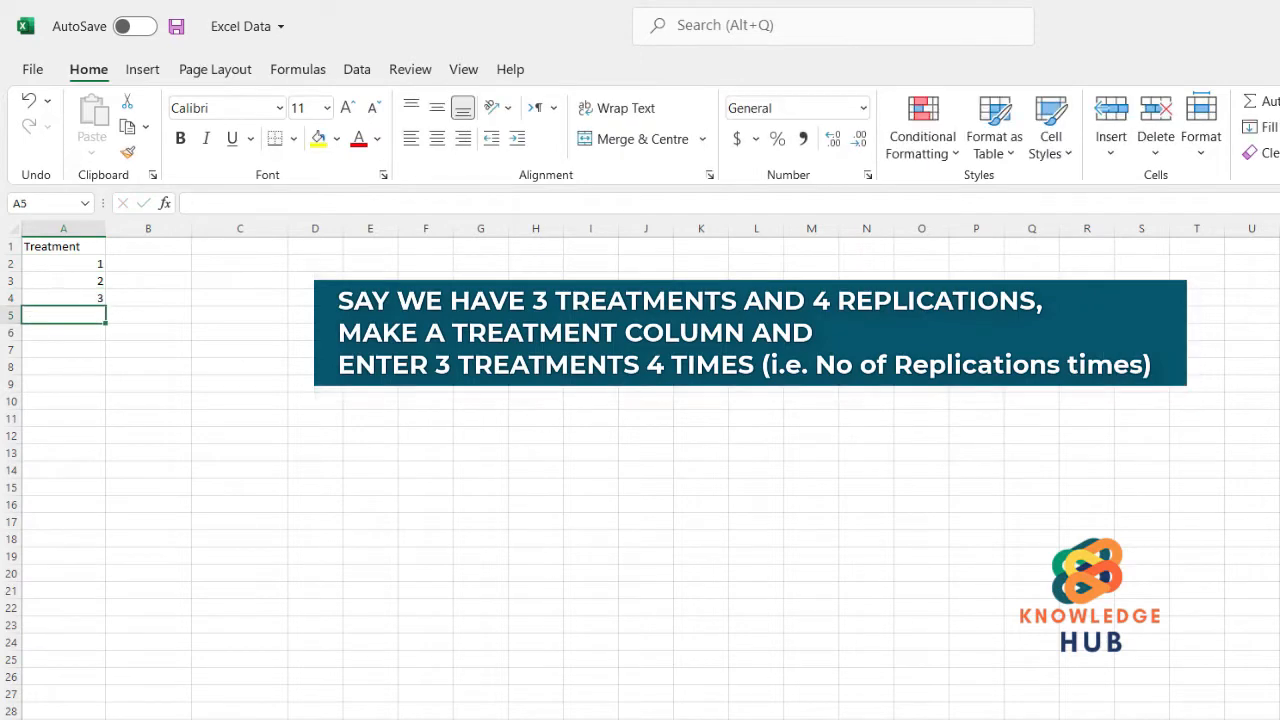
# Step: Enter the second treatment set 1, 2, 3 in cells A5:A7 of the Treatment column
pyautogui.write('1')
pyautogui.press('Return')
pyautogui.write('2')
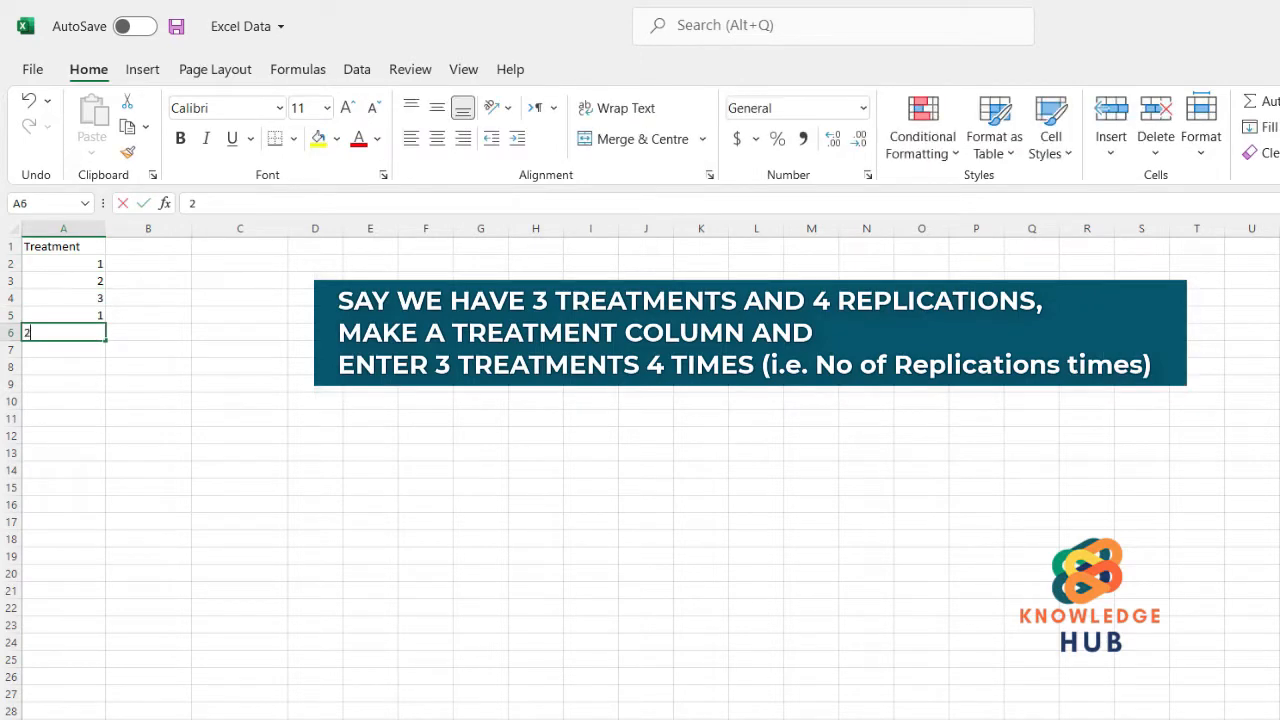
pyautogui.write('3')
pyautogui.press('Return')
# Step: Enter the third treatment set 1, 2, 3 in cells A8:A10 of the Treatment column
pyautogui.write('1')
pyautogui.press('Return')
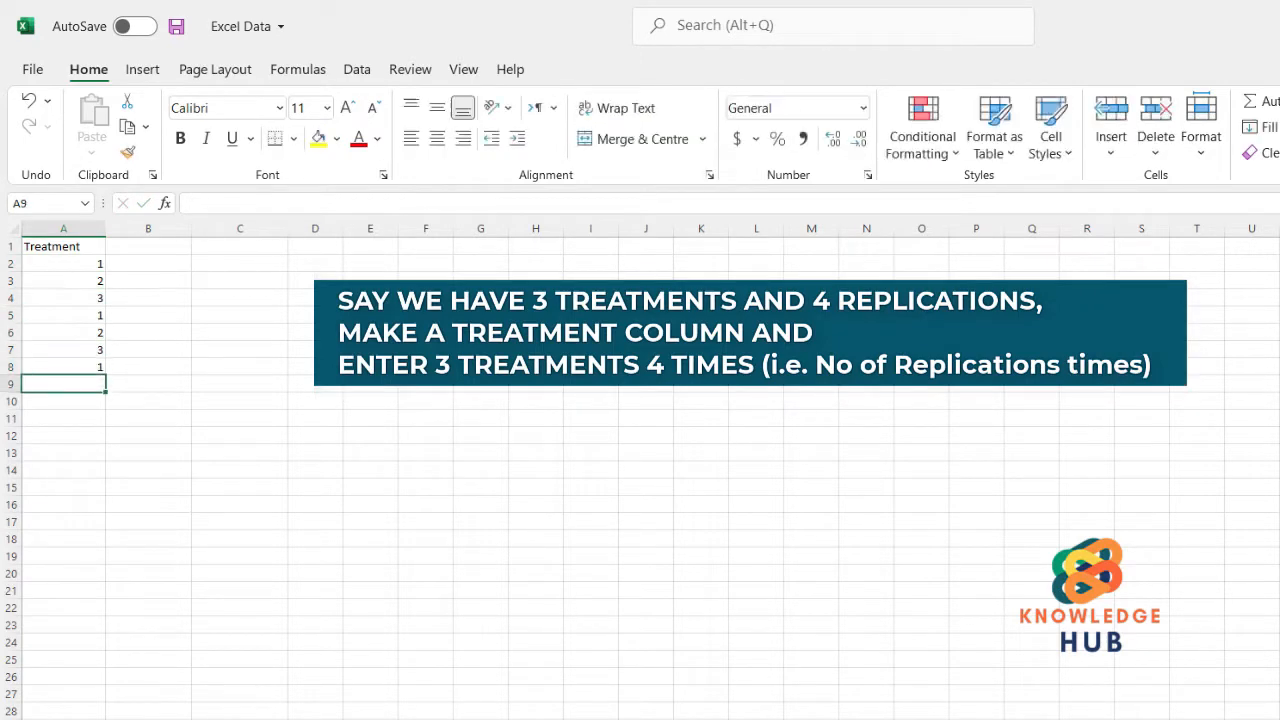
pyautogui.write('2')
pyautogui.press('Return')
pyautogui.write('3')
pyautogui.press('Return')
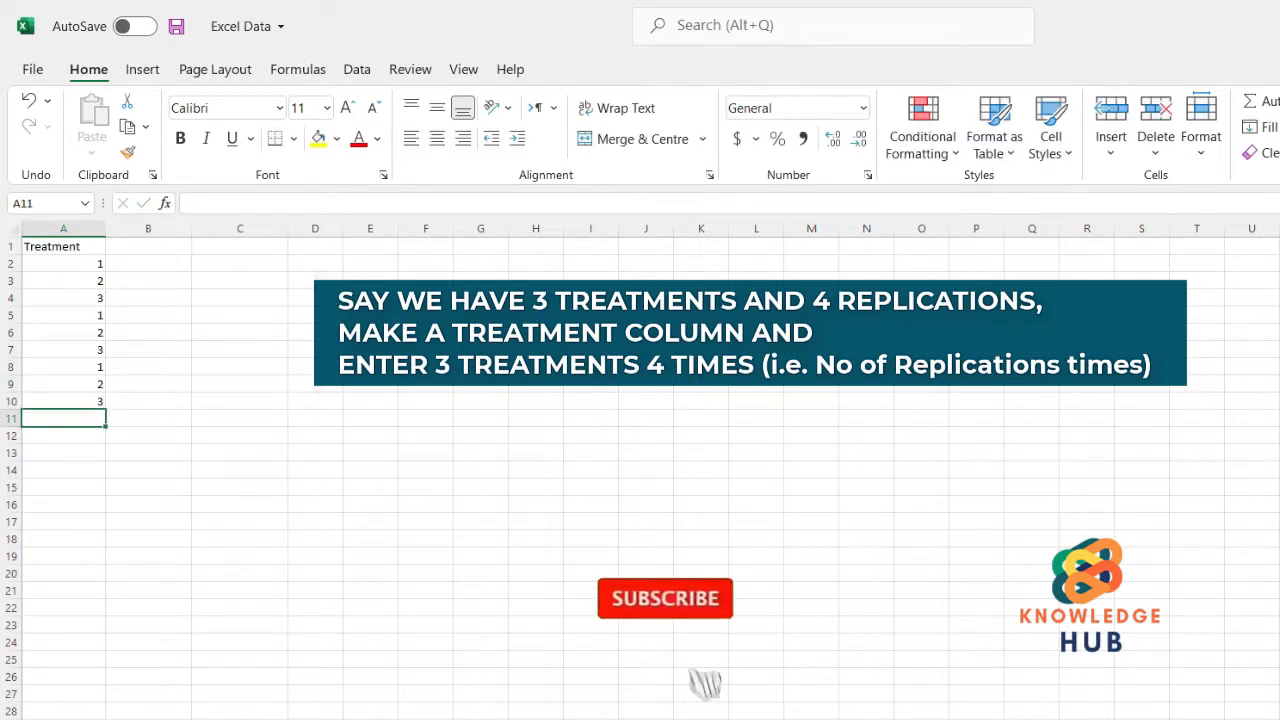
# Step: Enter the fourth treatment set 1, 2, 3 in cells A11:A13 of the Treatment column
pyautogui.write('1')
pyautogui.press('Return')
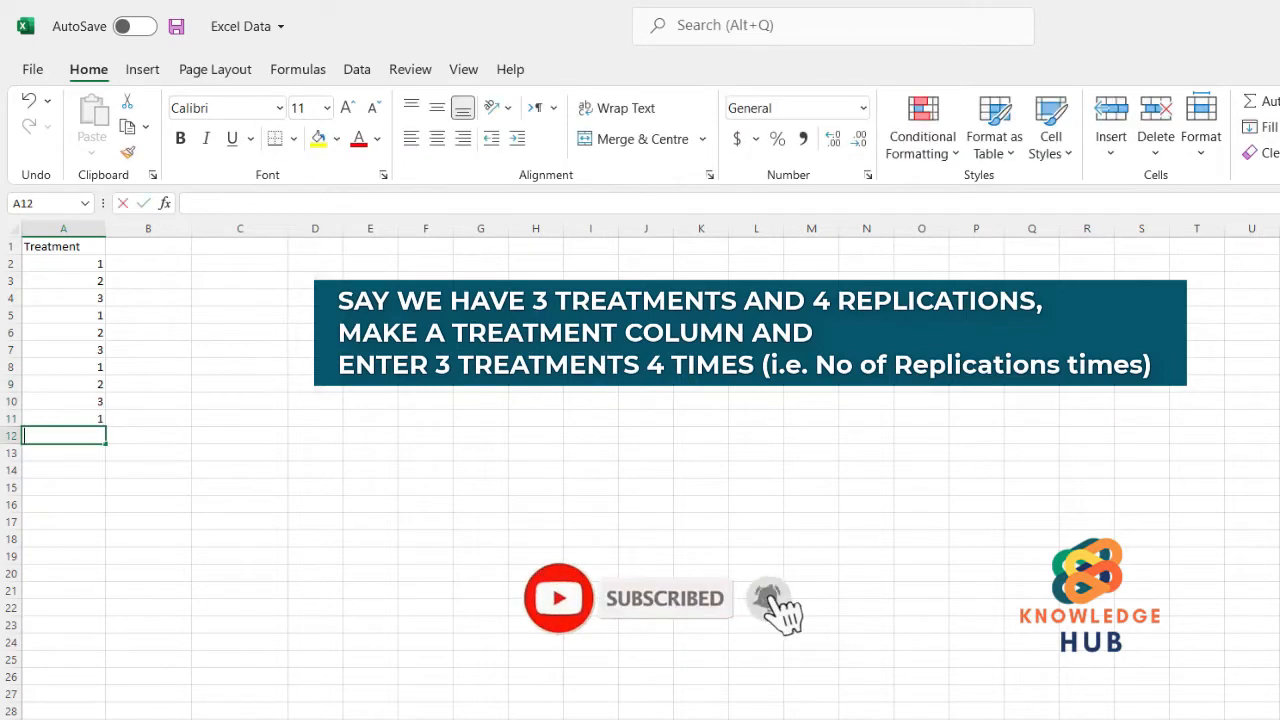
pyautogui.write('2')
pyautogui.press('Return')
pyautogui.write('3')
pyautogui.press('Return')
# Step: Enter the header Replication in cell B1 and replication number 1 in each of B2:B4
pyautogui.click(148, 247)
pyautogui.write('R')
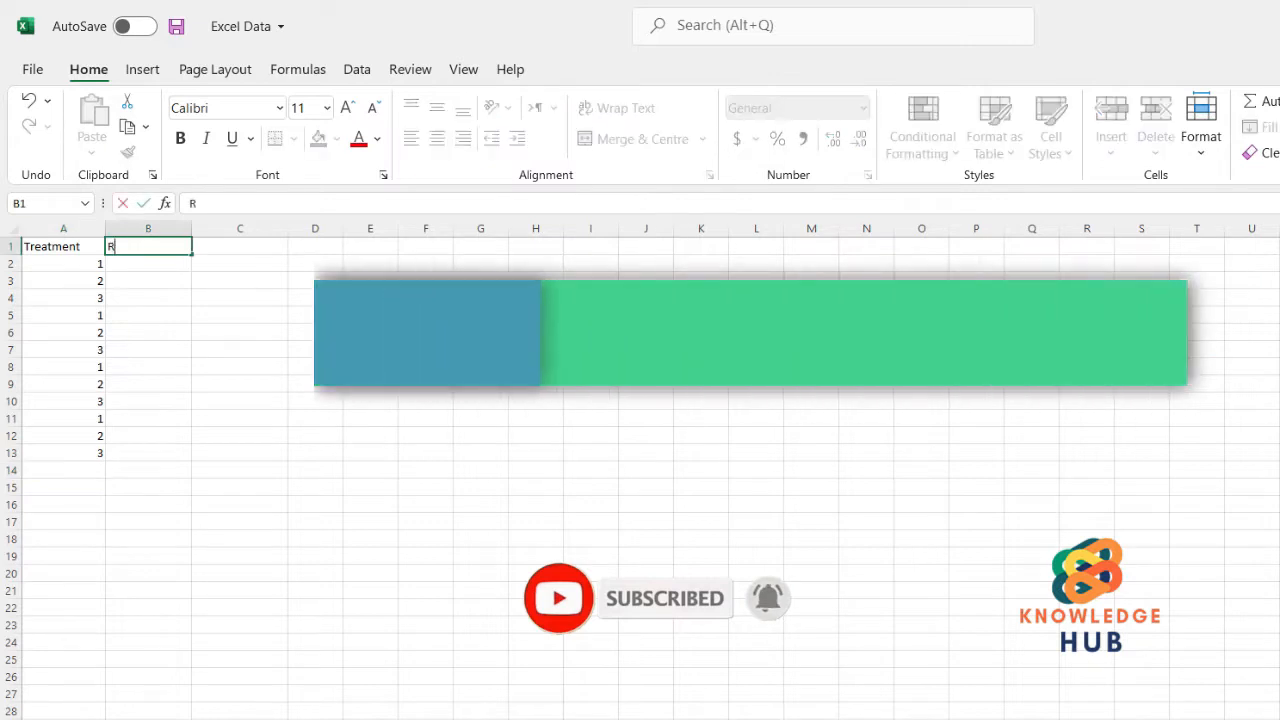
pyautogui.write('eplication')
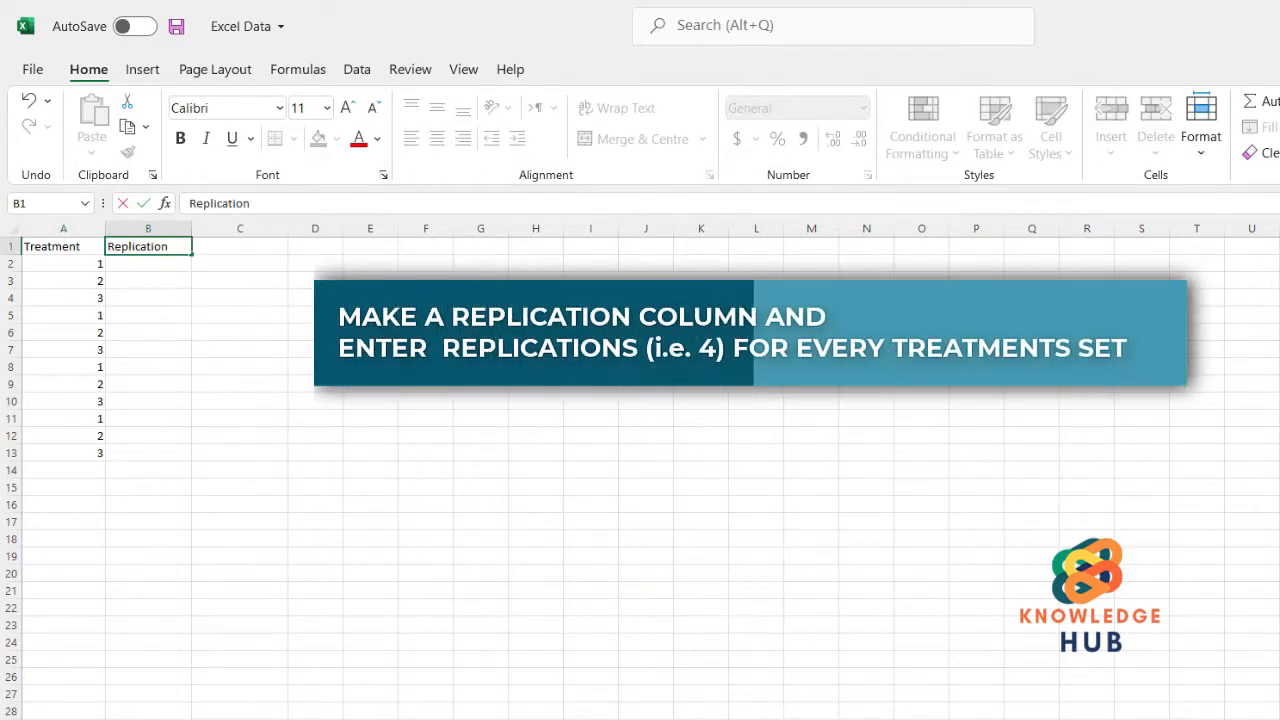
pyautogui.press('Return')
pyautogui.write('1')
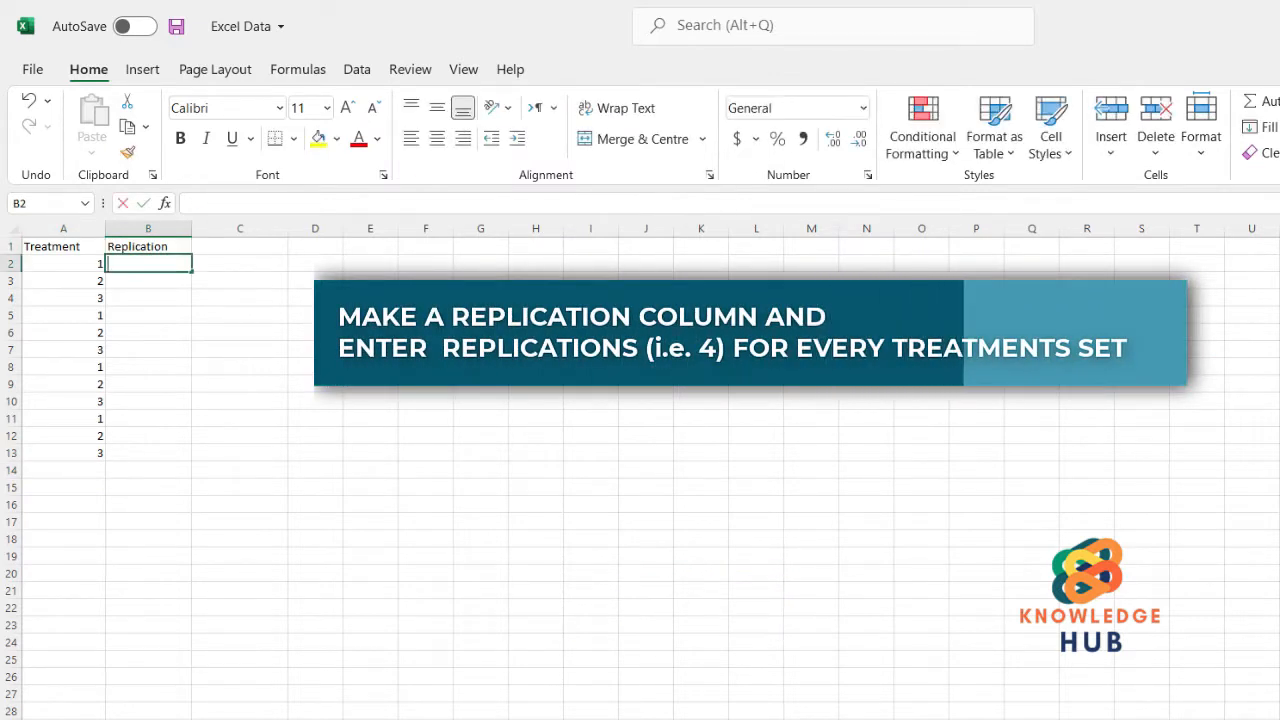
pyautogui.press('Return')
pyautogui.write('1')
pyautogui.press('Return')
pyautogui.write('1')
pyautogui.press('Return')
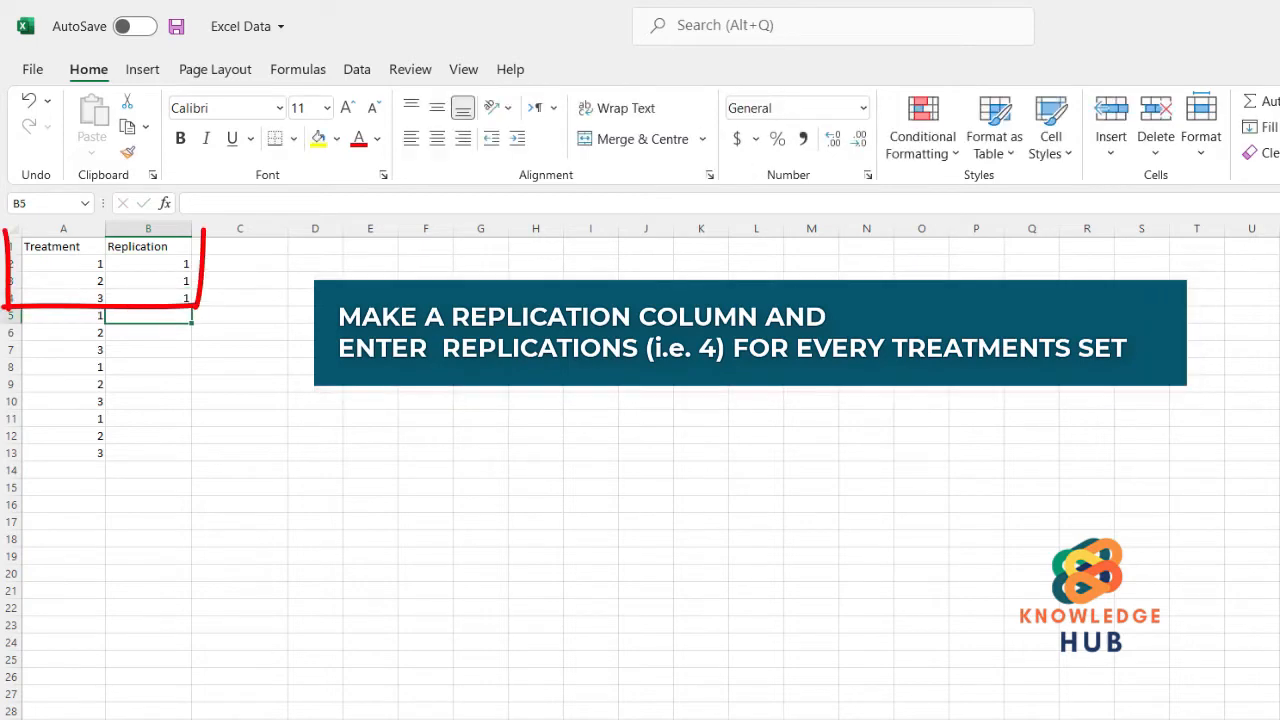
# Step: Enter replication number 2 in each of cells B5:B7 for the second treatment set
pyautogui.write('2')
pyautogui.press('Return')
pyautogui.write('2')
pyautogui.press('Return')
pyautogui.write('2')
pyautogui.press('Return')
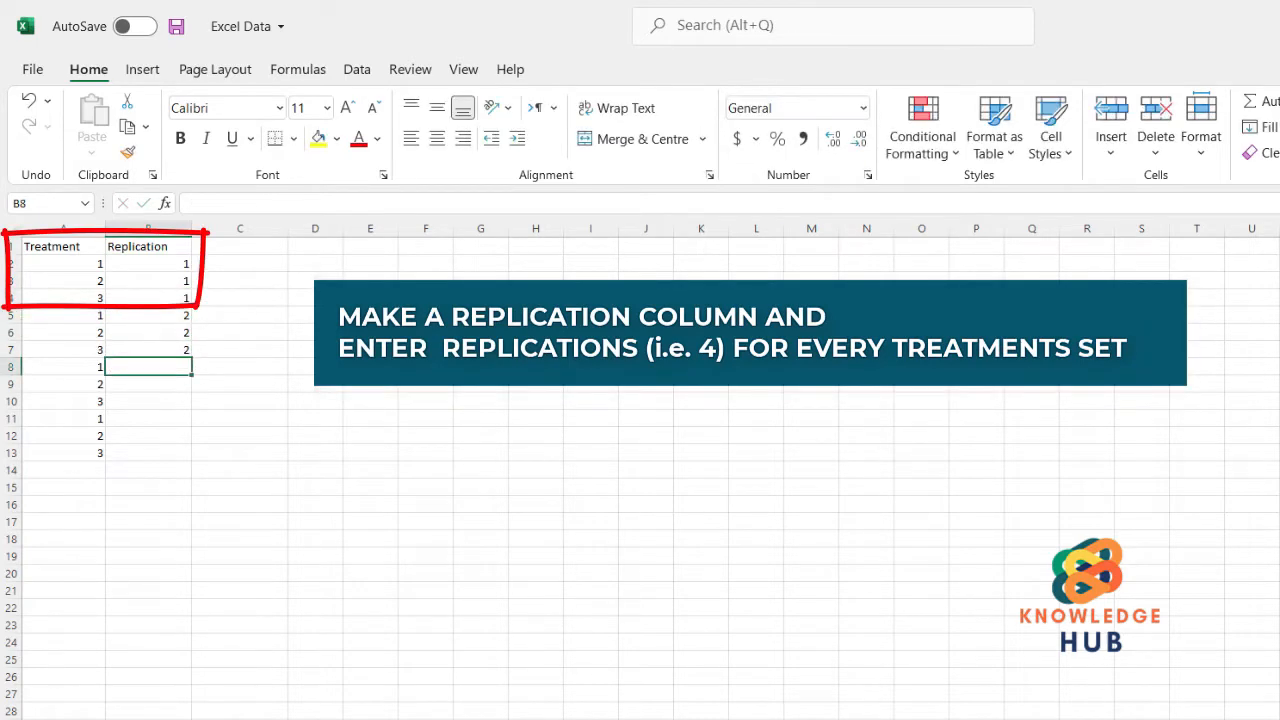
# Step: Enter replication number 3 in each of cells B8:B10 and number 4 in each of B11:B13
pyautogui.write('3')
pyautogui.press('Return')
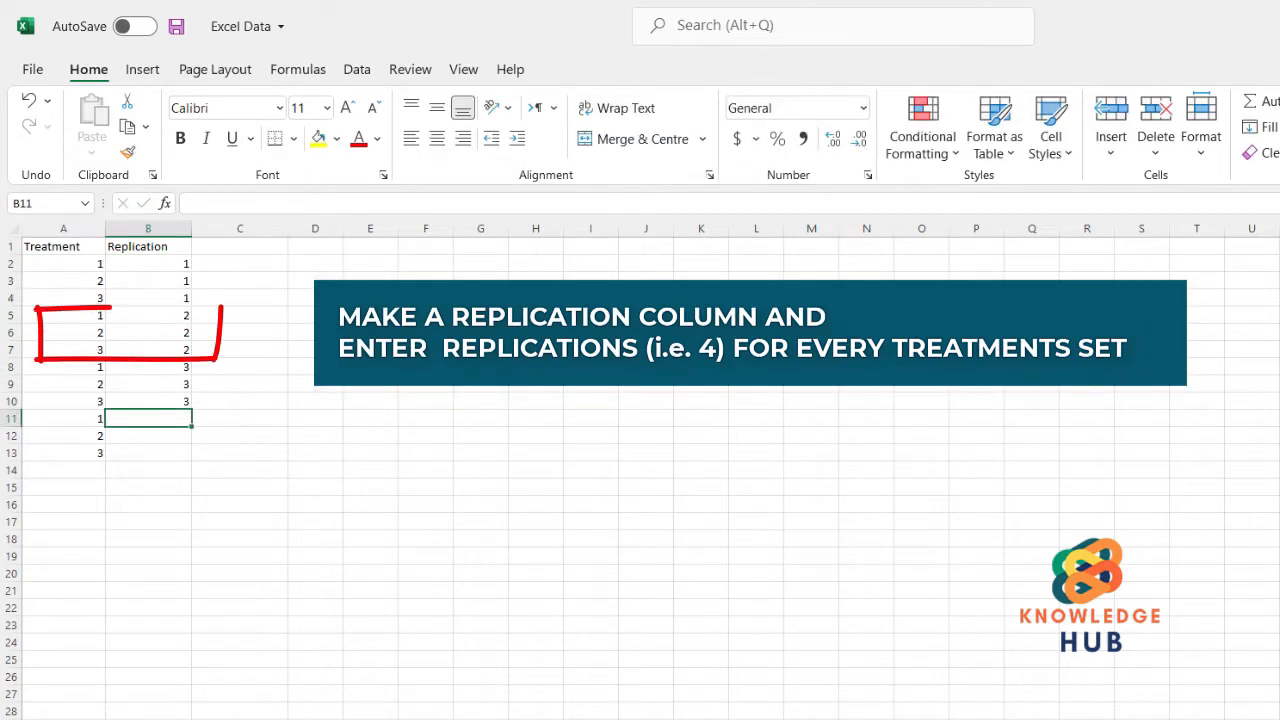
pyautogui.write('4')
pyautogui.press('Return')
pyautogui.write('4')
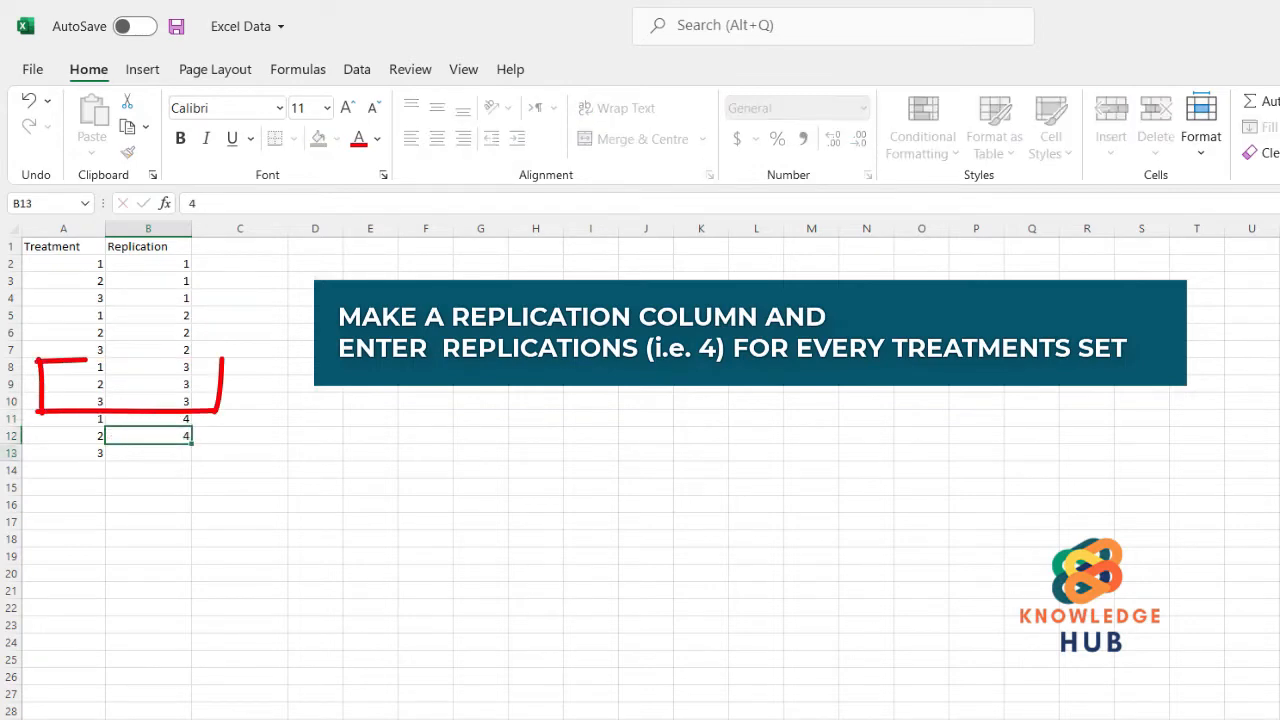
pyautogui.press('Return')
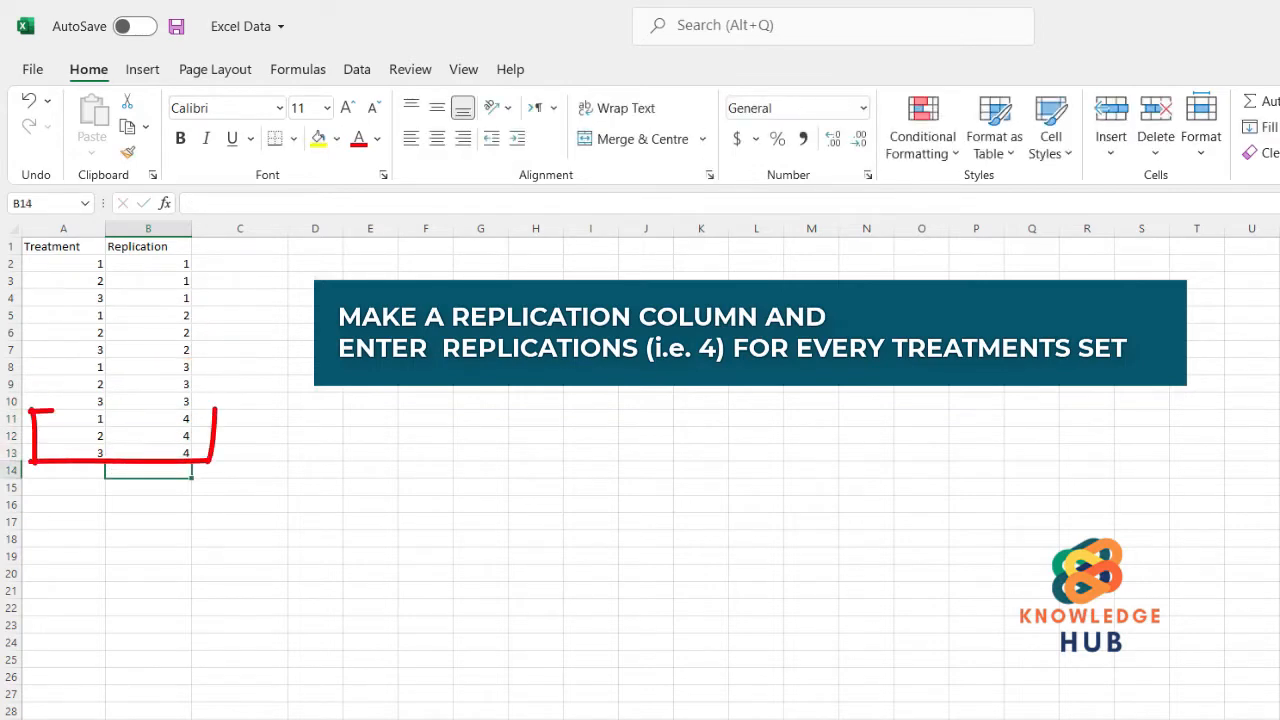
# Step: Enter the header Data in cell C1 and the first replication's values 24, 23 and 22 in C2:C4
pyautogui.click(240, 246)
pyautogui.write('Data')
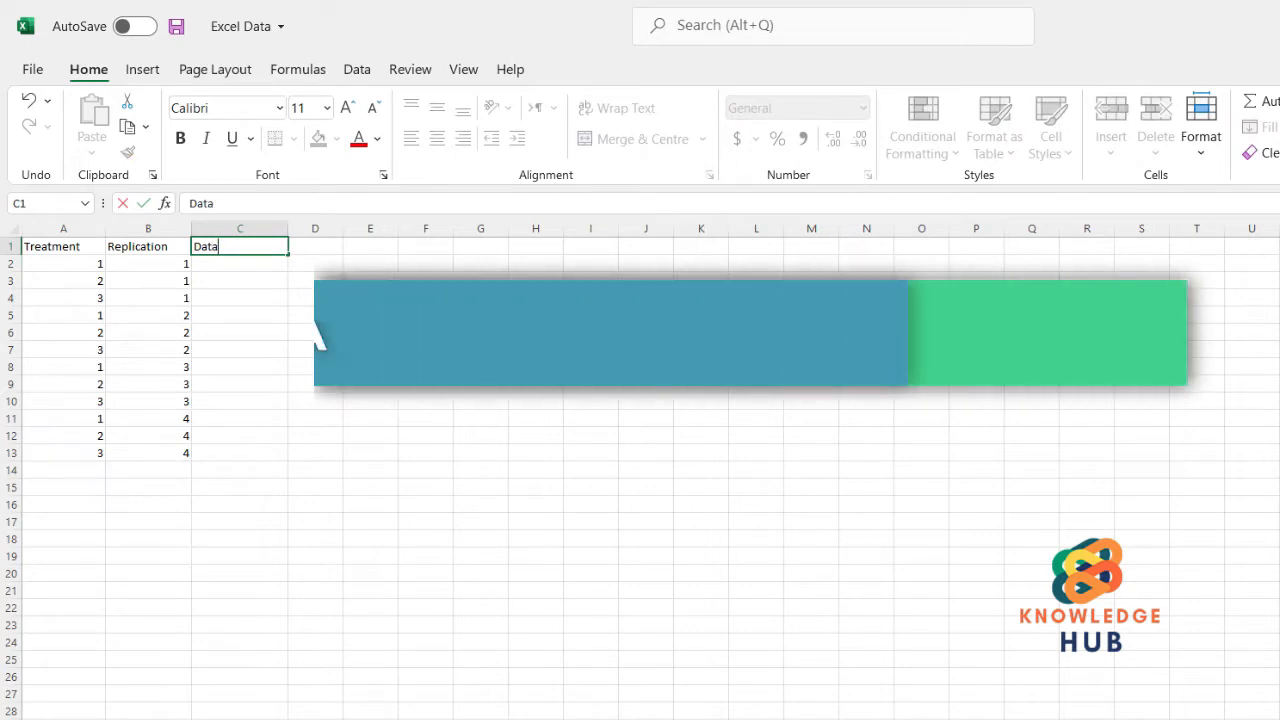
pyautogui.press('Return')
pyautogui.write('24')
pyautogui.press('Return')
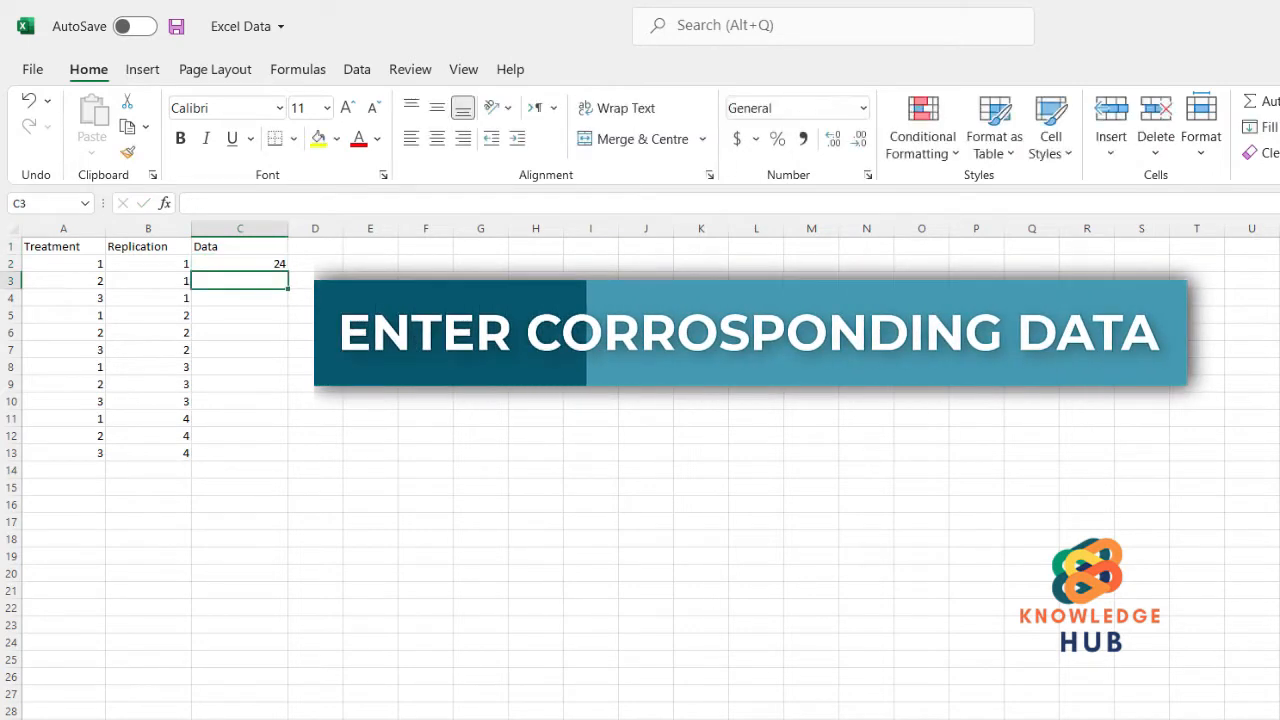
pyautogui.write('23')
pyautogui.press('Return')
pyautogui.write('22')
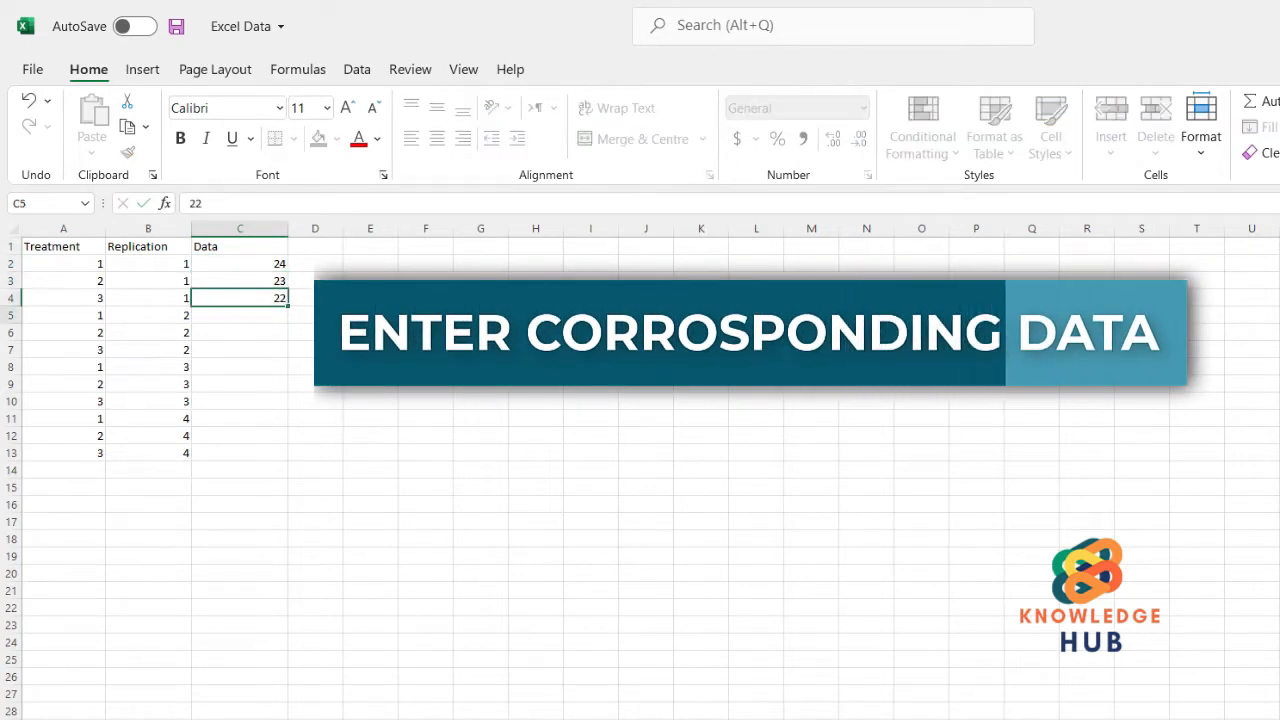
pyautogui.press('Return')
# Step: Enter the second replication's values 25, 24 and 22 in cells C5:C7 of the Data column
pyautogui.write('25')
pyautogui.press('Return')
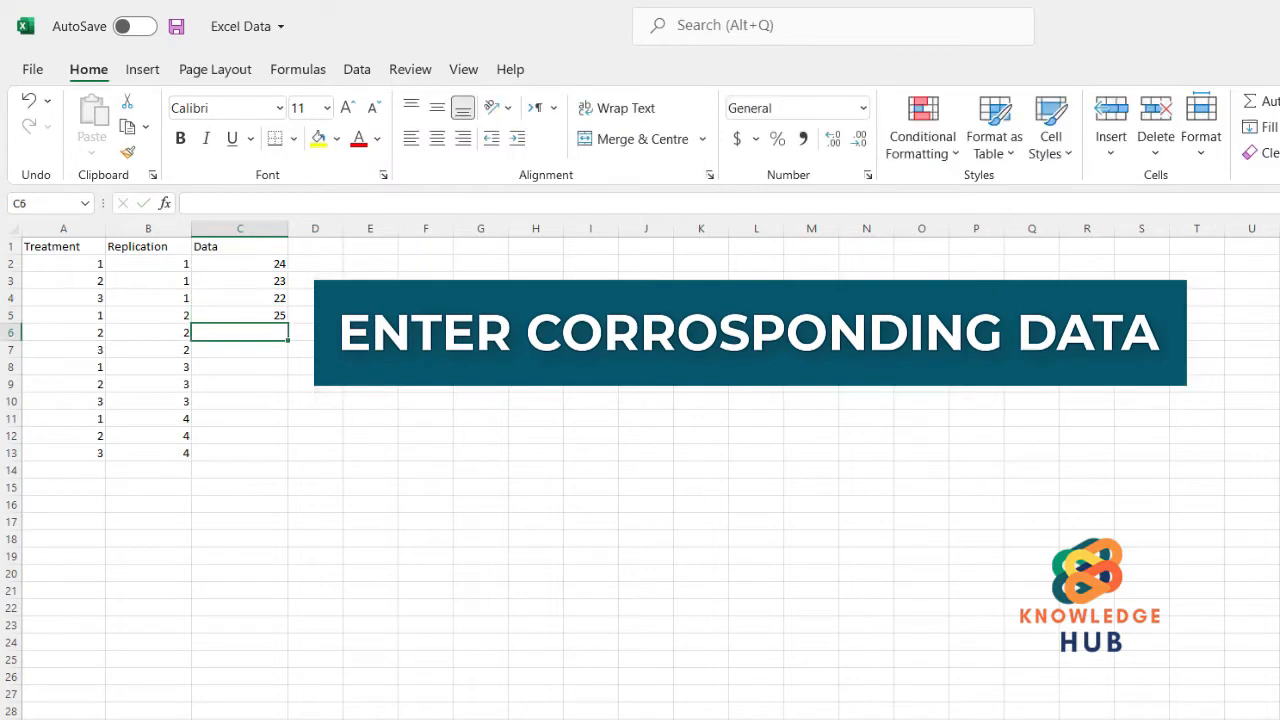
pyautogui.write('24')
pyautogui.press('Return')
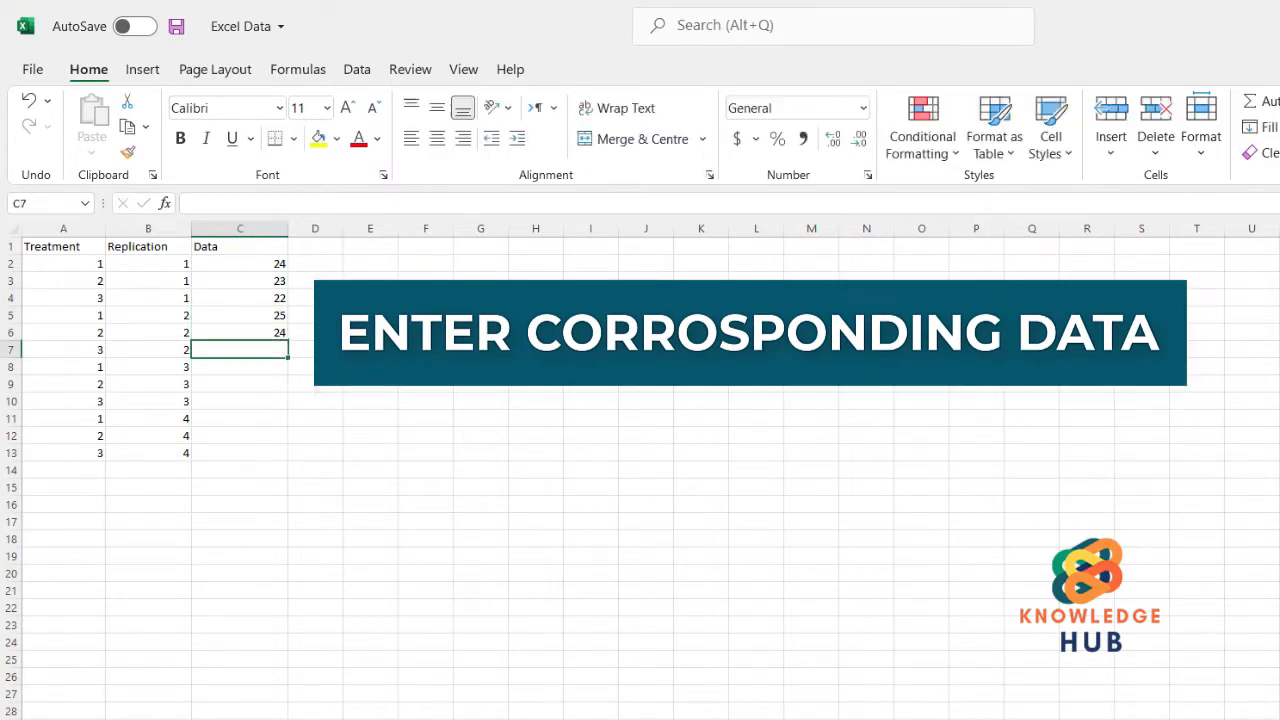
pyautogui.write('22')
pyautogui.press('Return')
# Step: Enter the third replication's values 26, 24 and 23 in cells C8:C10 of the Data column
pyautogui.write('26')
pyautogui.press('Return')
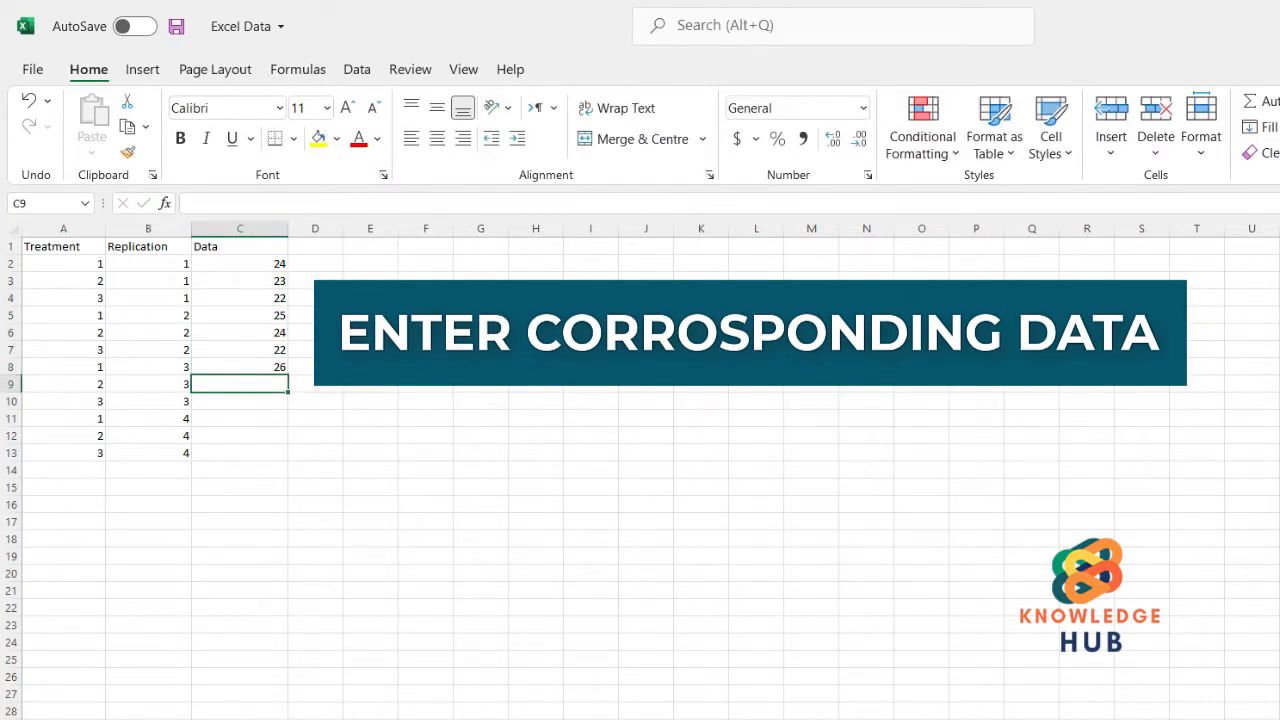
pyautogui.write('2')
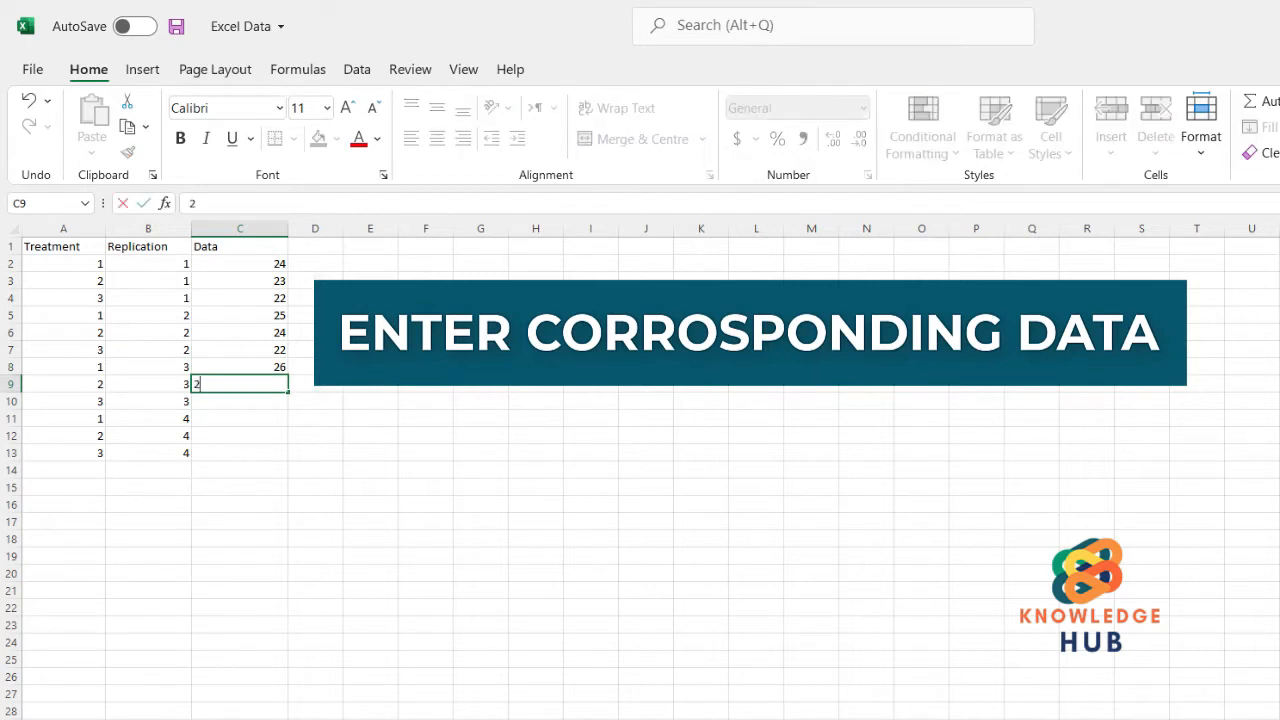
pyautogui.write('23')
pyautogui.press('Return')
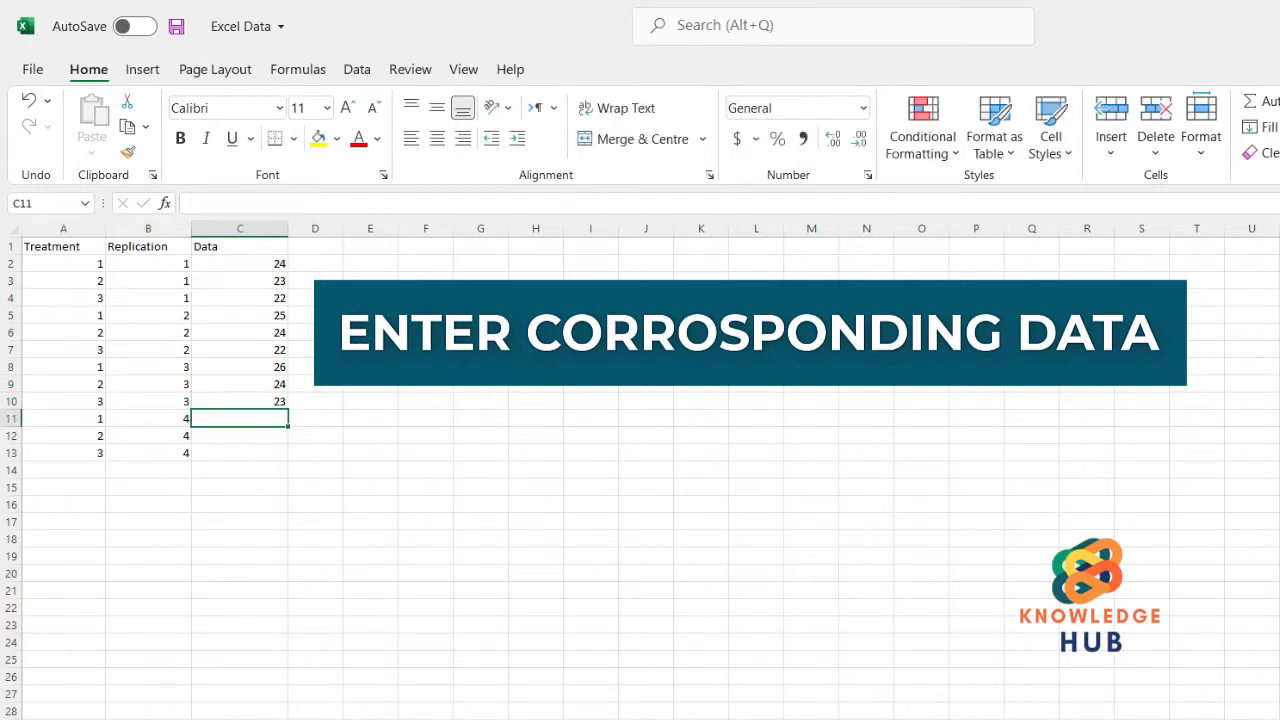
# Step: Enter the fourth replication's values 26, 25 and 22 in cells C11:C13 of the Data column
pyautogui.write('2')
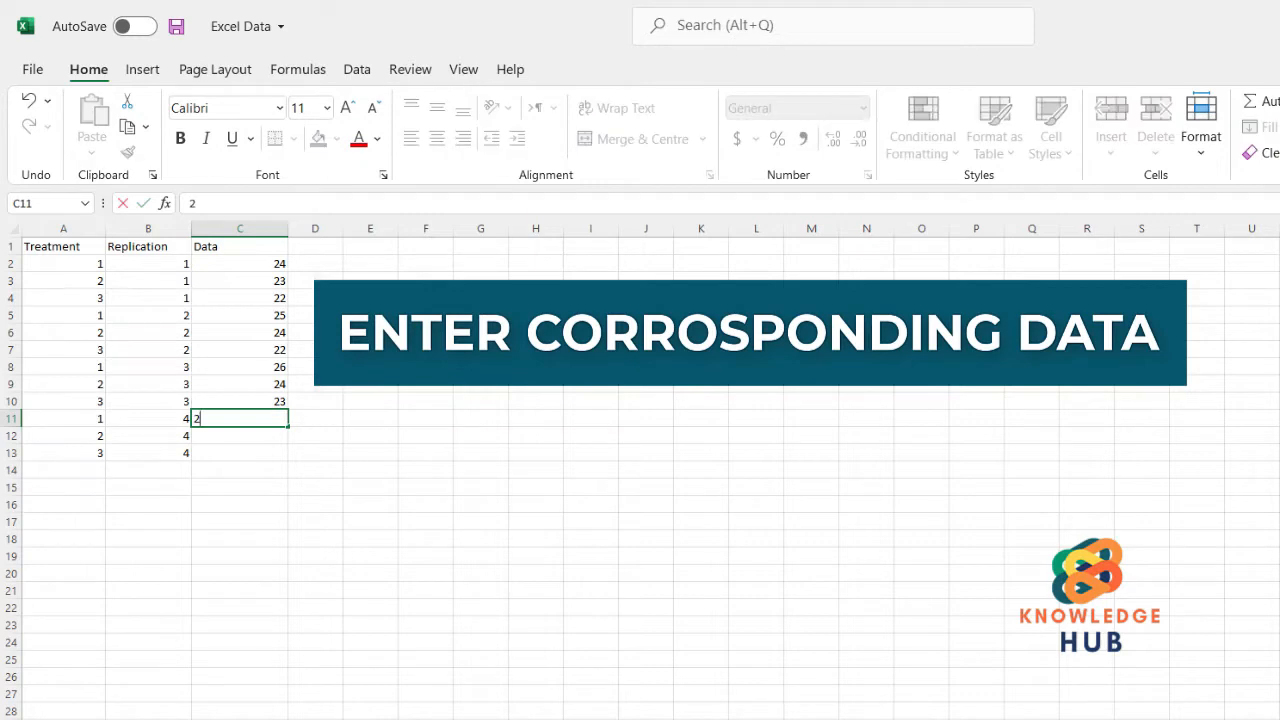
pyautogui.write('6')
pyautogui.press('Return')
pyautogui.write('25')
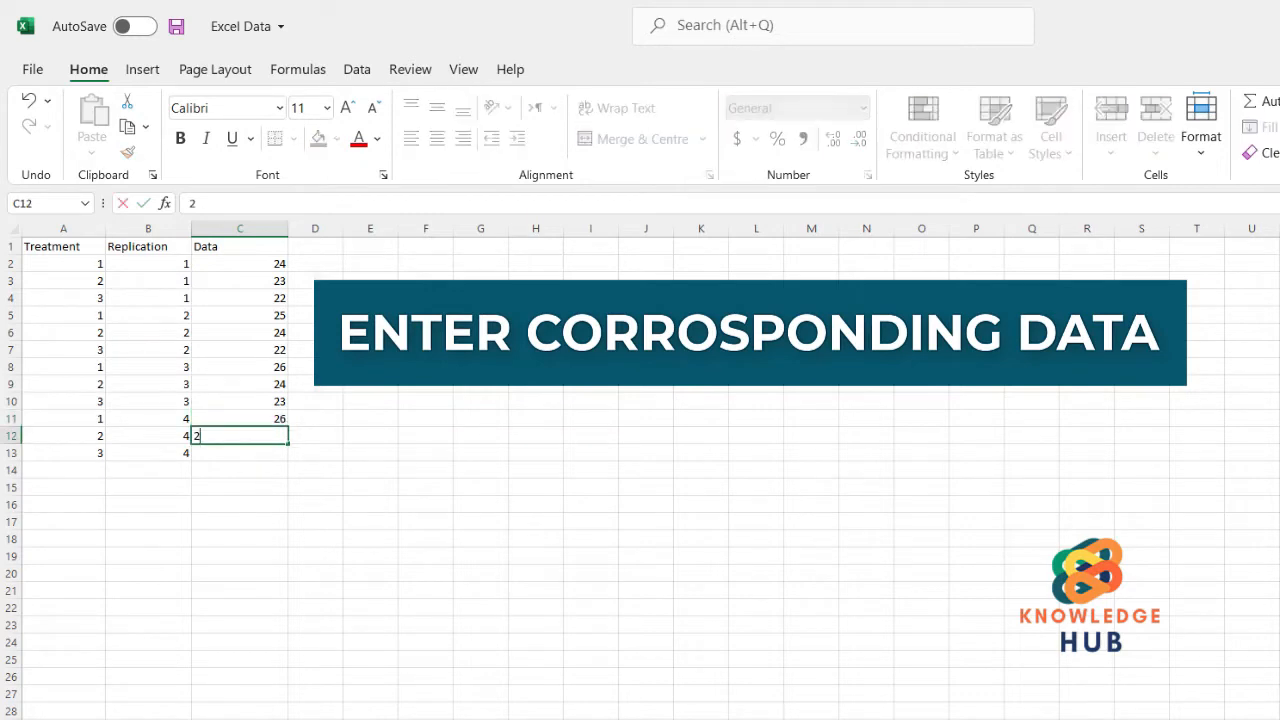
pyautogui.press('Return')
pyautogui.write('22')
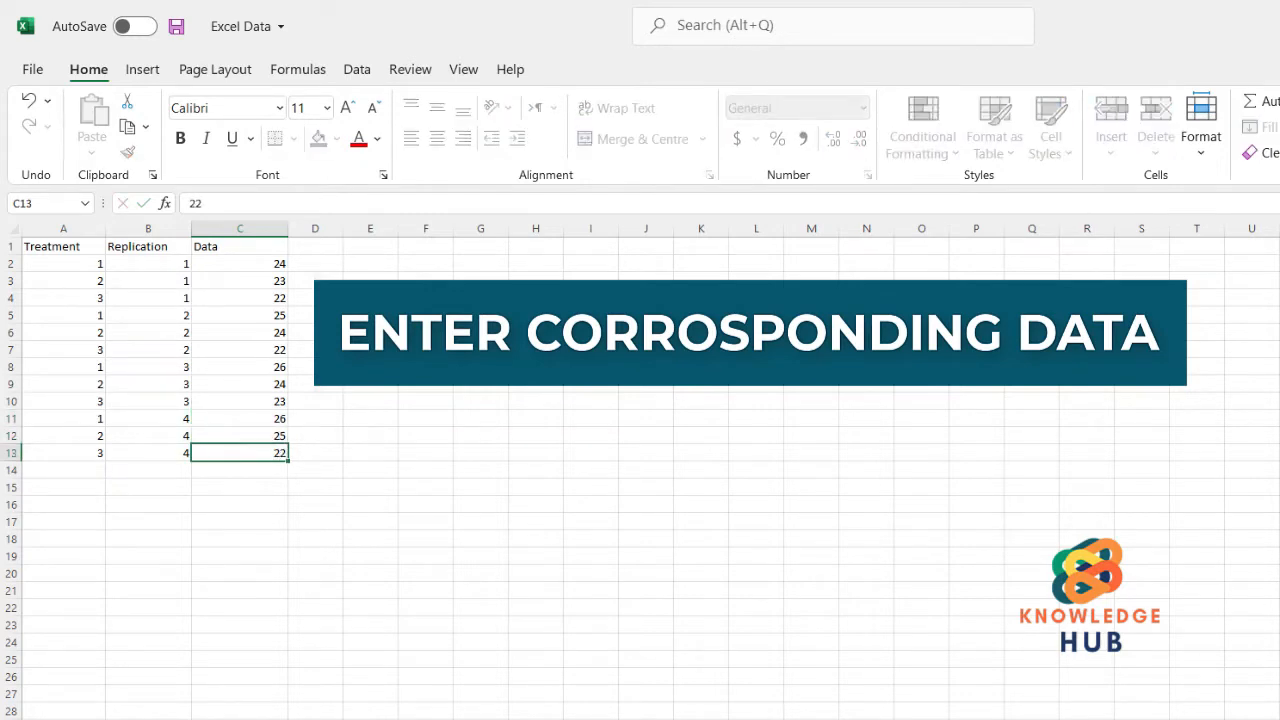
pyautogui.press('Return')
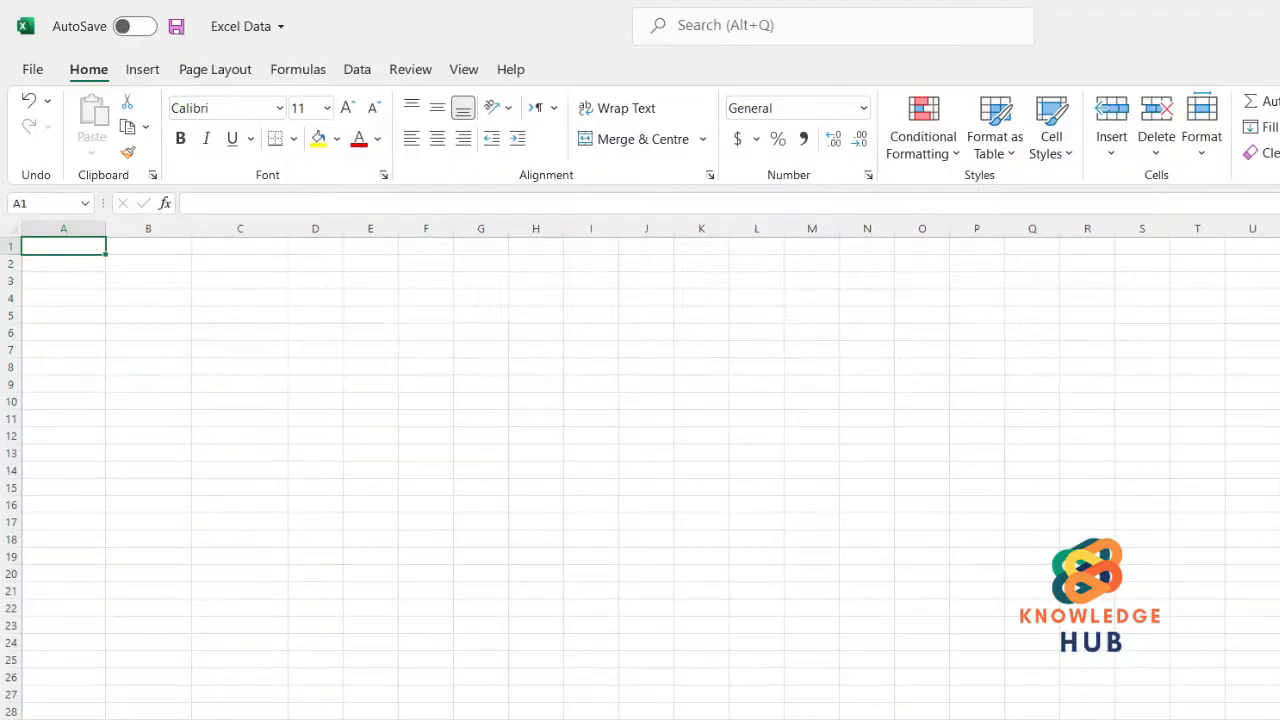
# Step: In the blank sheet, enter the header Replication in cell A1 and replication number 1 in each of A2:A5
pyautogui.write('Replication')
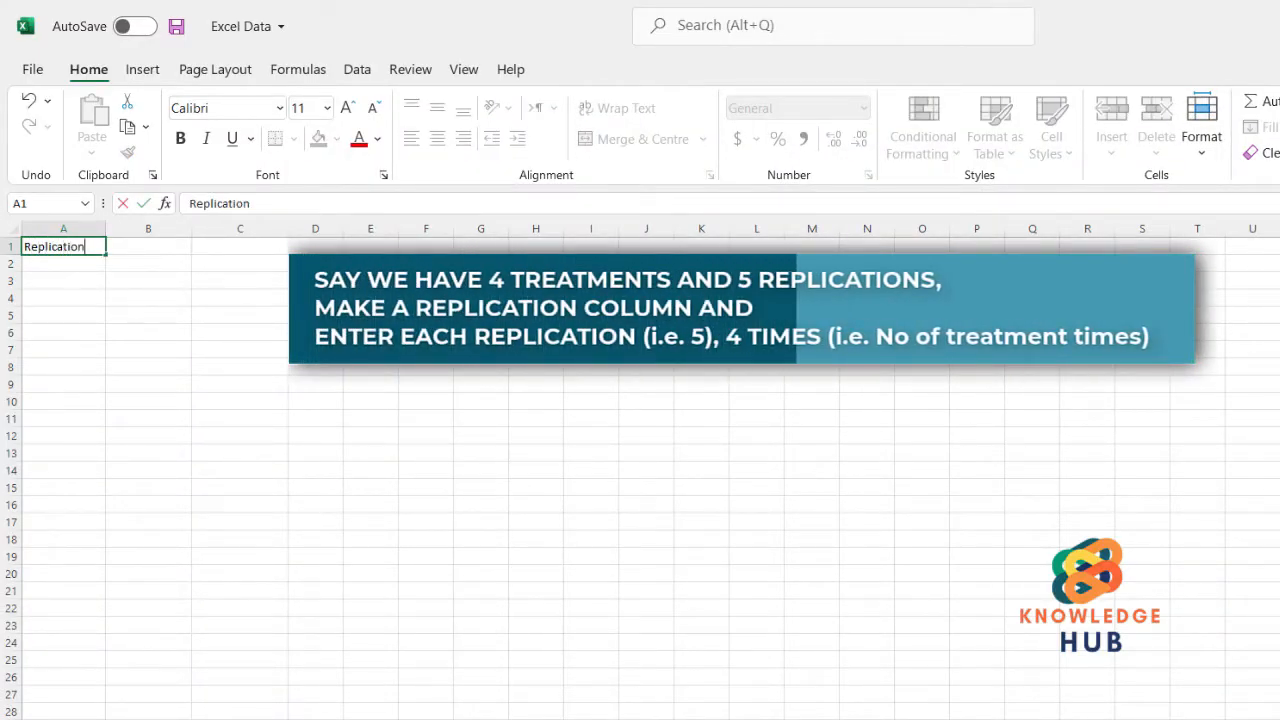
pyautogui.press('Return')
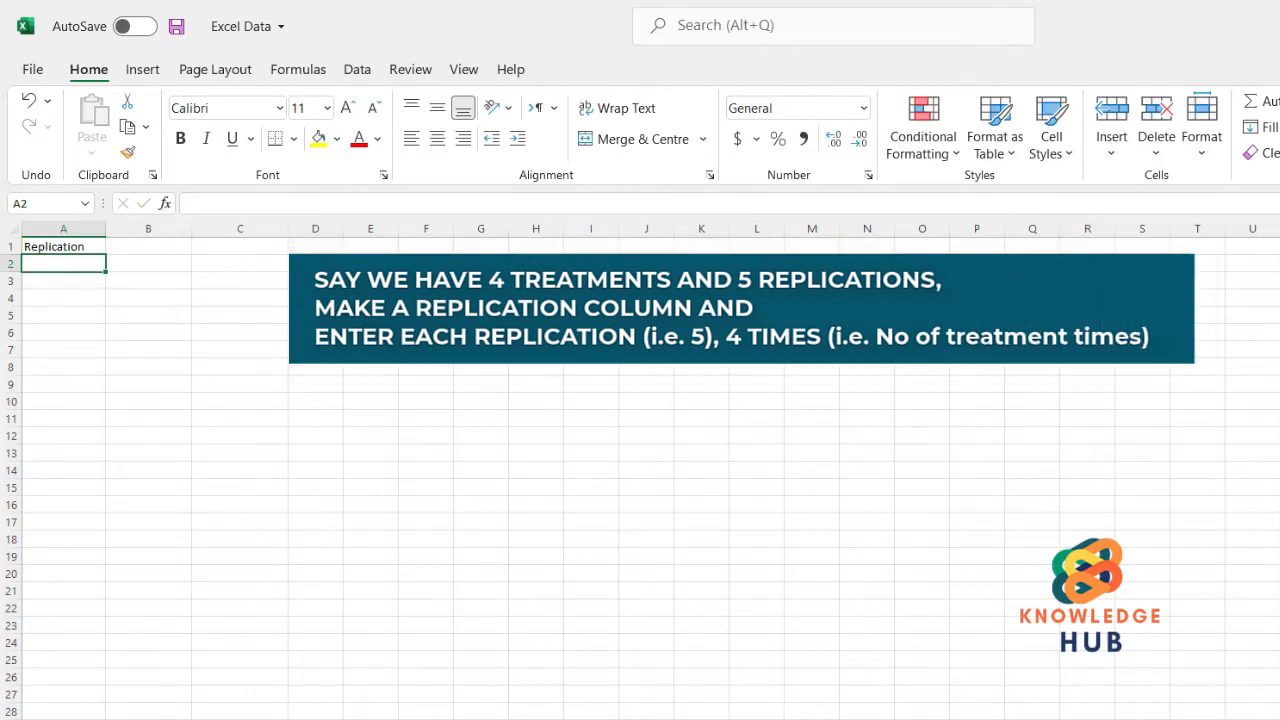
pyautogui.write('1')
pyautogui.press('Return')
pyautogui.write('1')
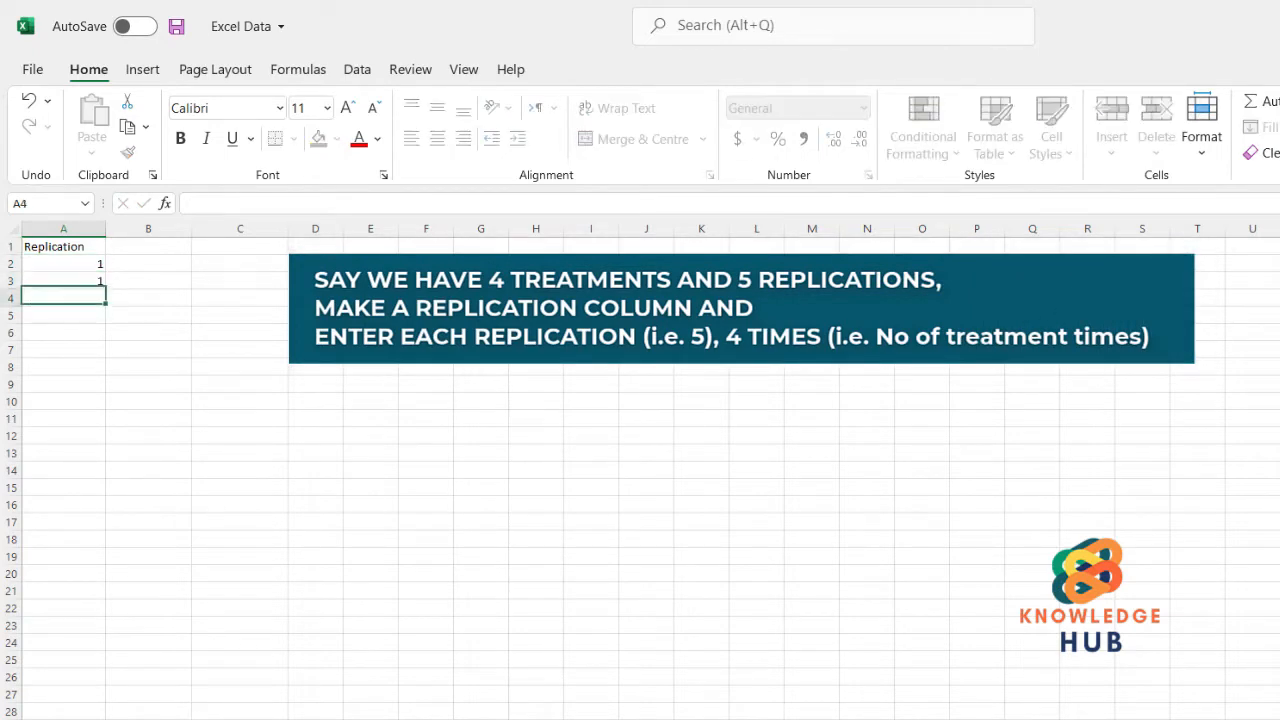
pyautogui.press('Return')
pyautogui.write('1')
pyautogui.press('Return')
pyautogui.write('1')
pyautogui.press('Return')
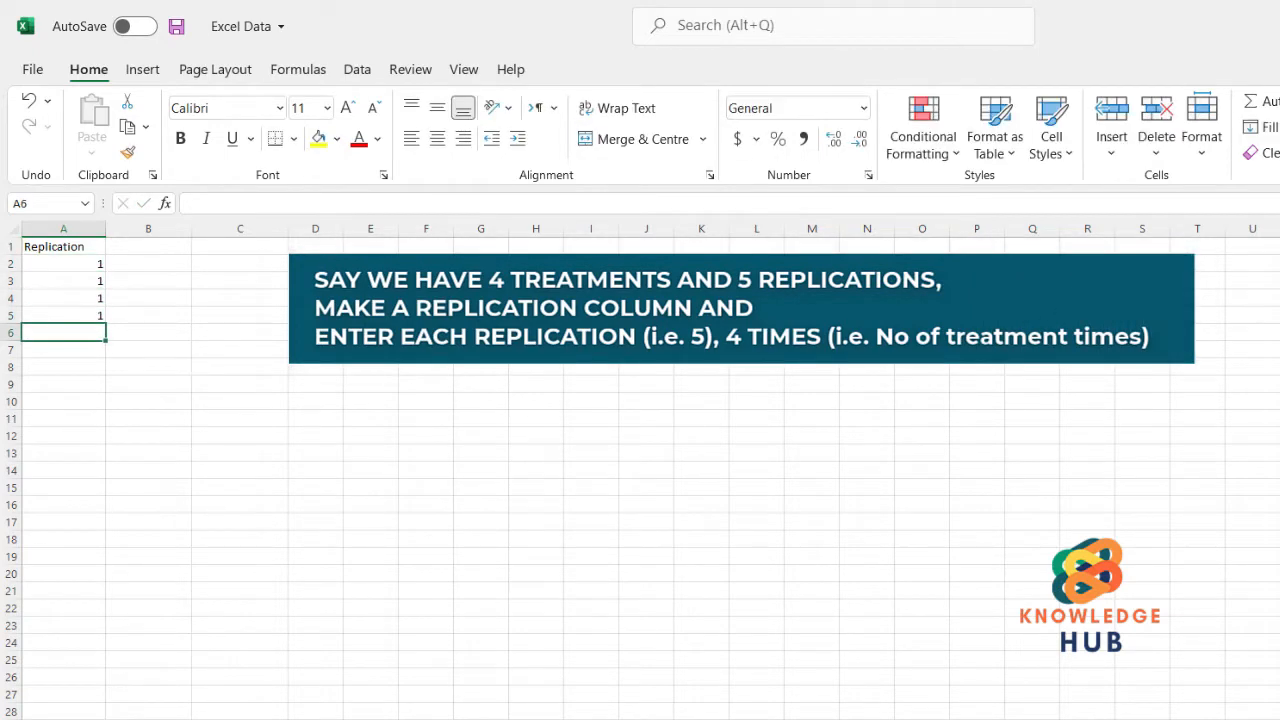
# Step: Enter replication number 2 in each of cells A6:A9 of the Replication column
pyautogui.write('2')
pyautogui.press('Return')
pyautogui.write('2')
pyautogui.press('Return')
pyautogui.write('2')
pyautogui.press('Return')
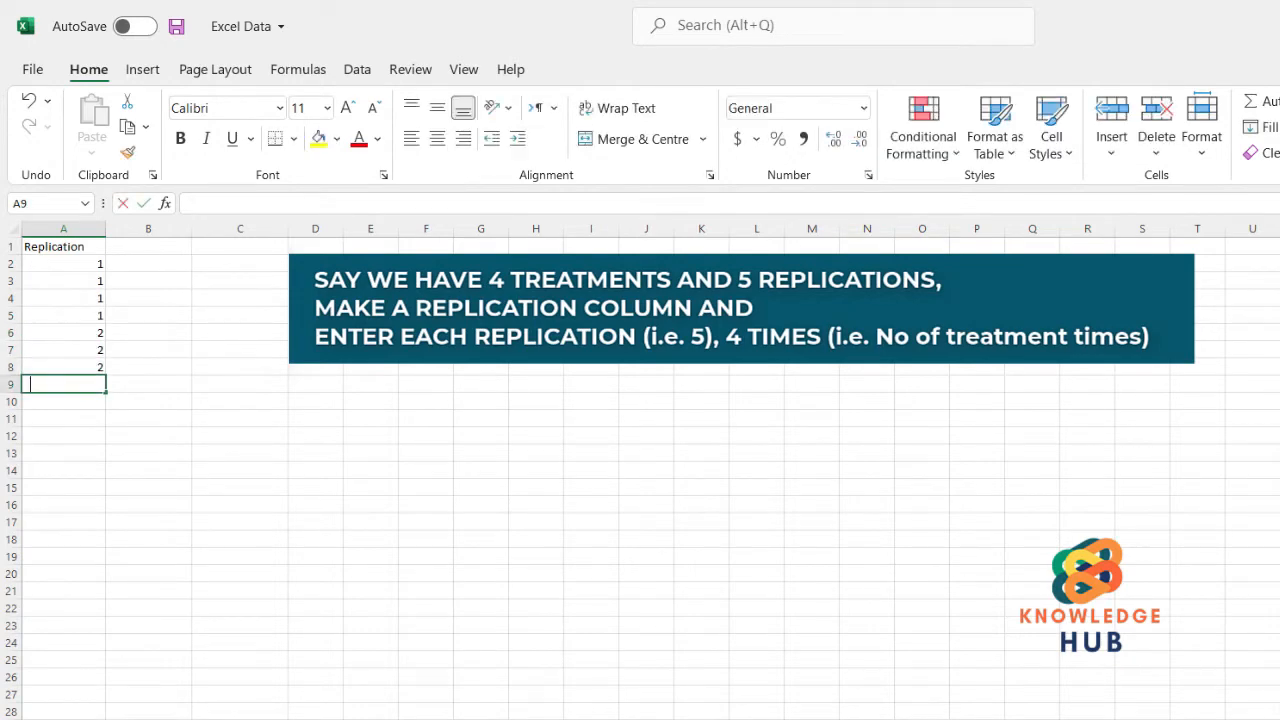
# Step: Enter replication number 3 in each of cells A10:A13 of the Replication column
pyautogui.write('3')
pyautogui.press('Return')
pyautogui.write('3')
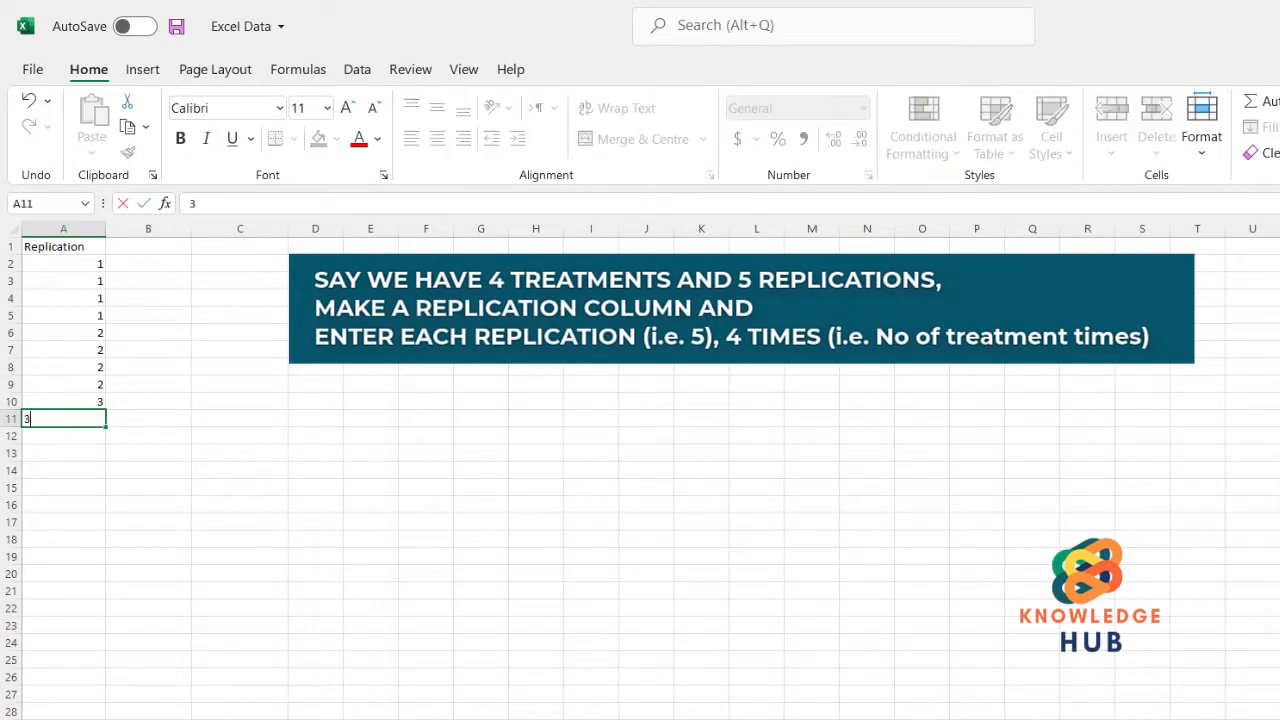
pyautogui.press('Return')
pyautogui.write('33')
pyautogui.press('Return')
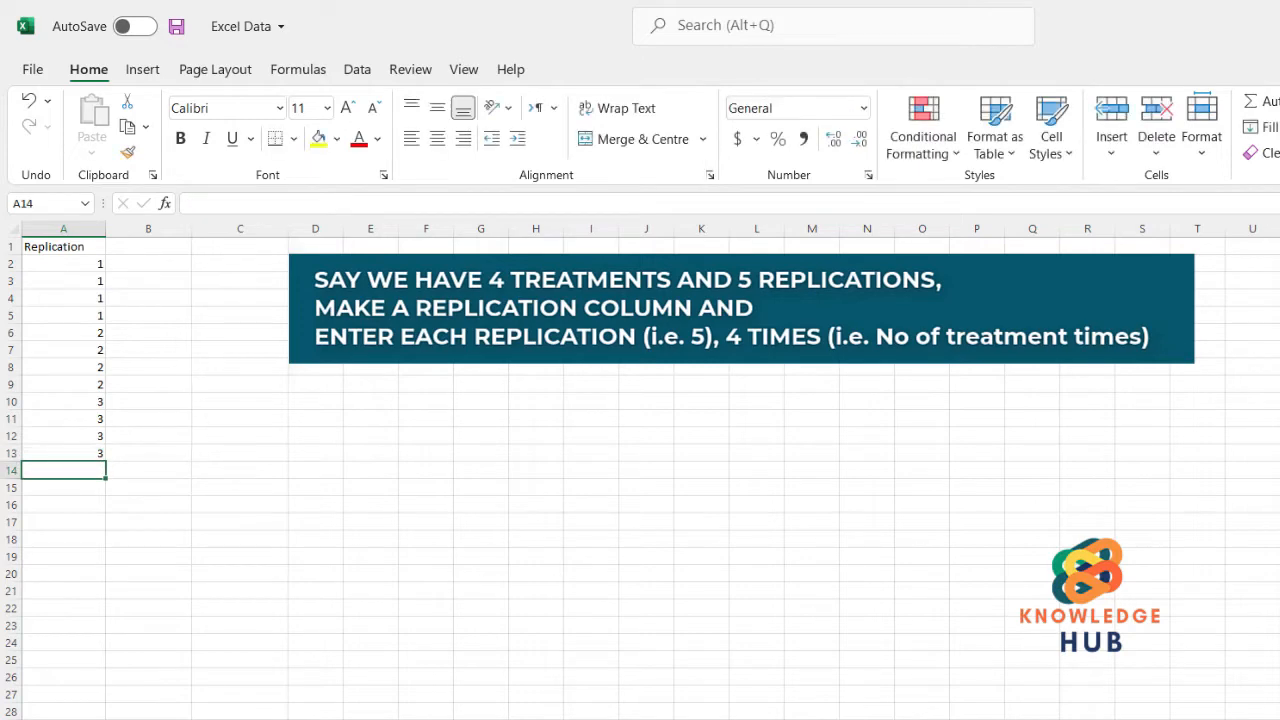
# Step: Enter replication number 4 in each of cells A14:A17 of the Replication column
pyautogui.write('4')
pyautogui.press('Return')
pyautogui.write('4')
pyautogui.press('Return')
pyautogui.write('4')
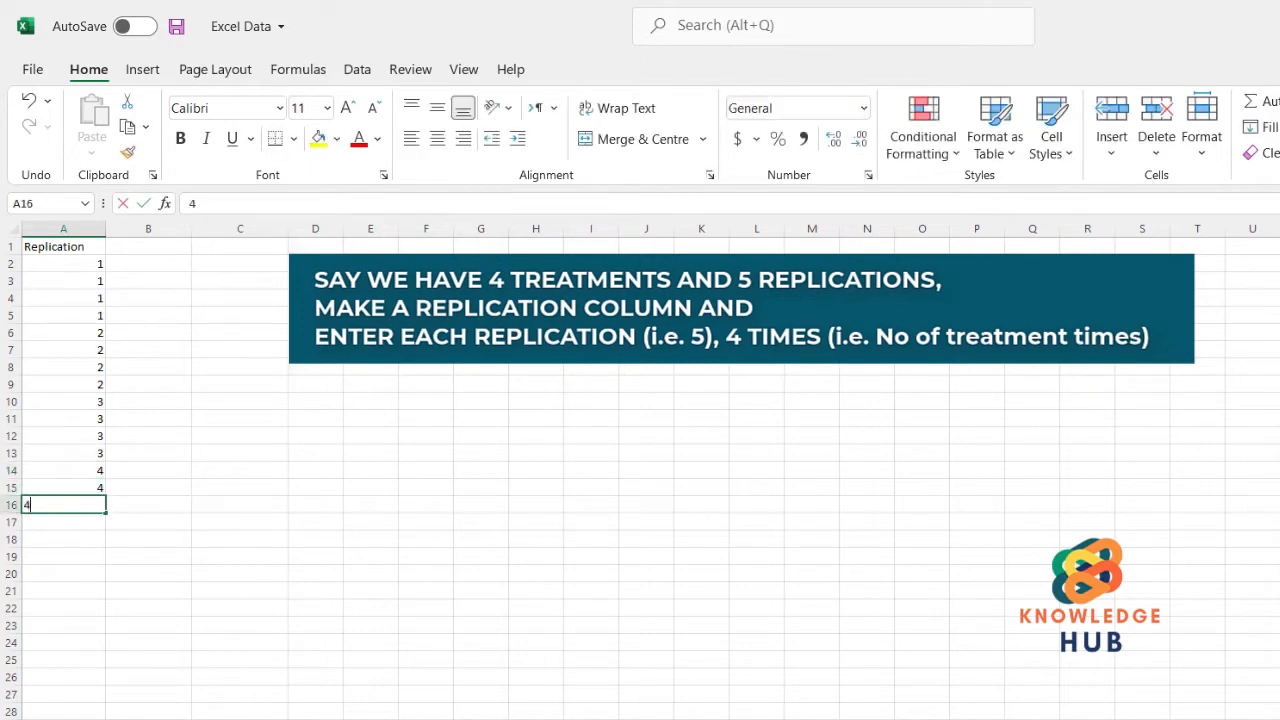
pyautogui.press('Return')
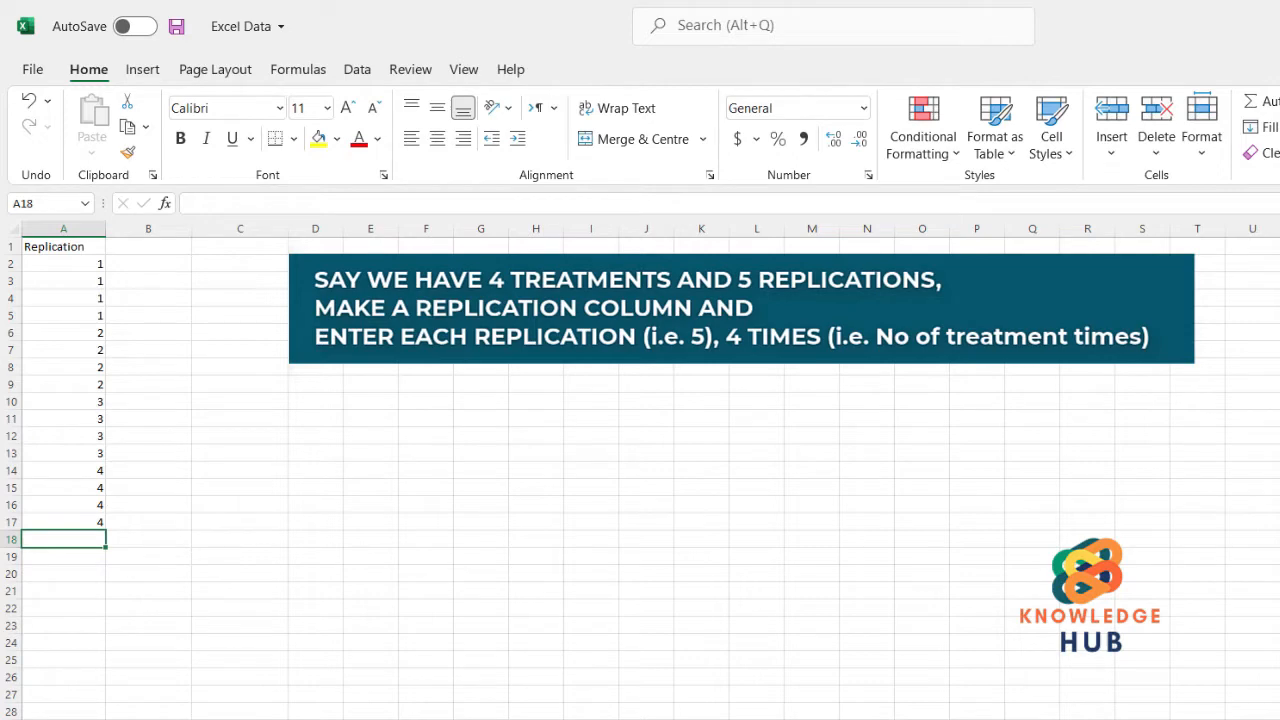
# Step: Enter replication number 5 in each of cells A18:A21 of the Replication column
pyautogui.write('5')
pyautogui.press('Return')
pyautogui.write('5')
pyautogui.press('Return')
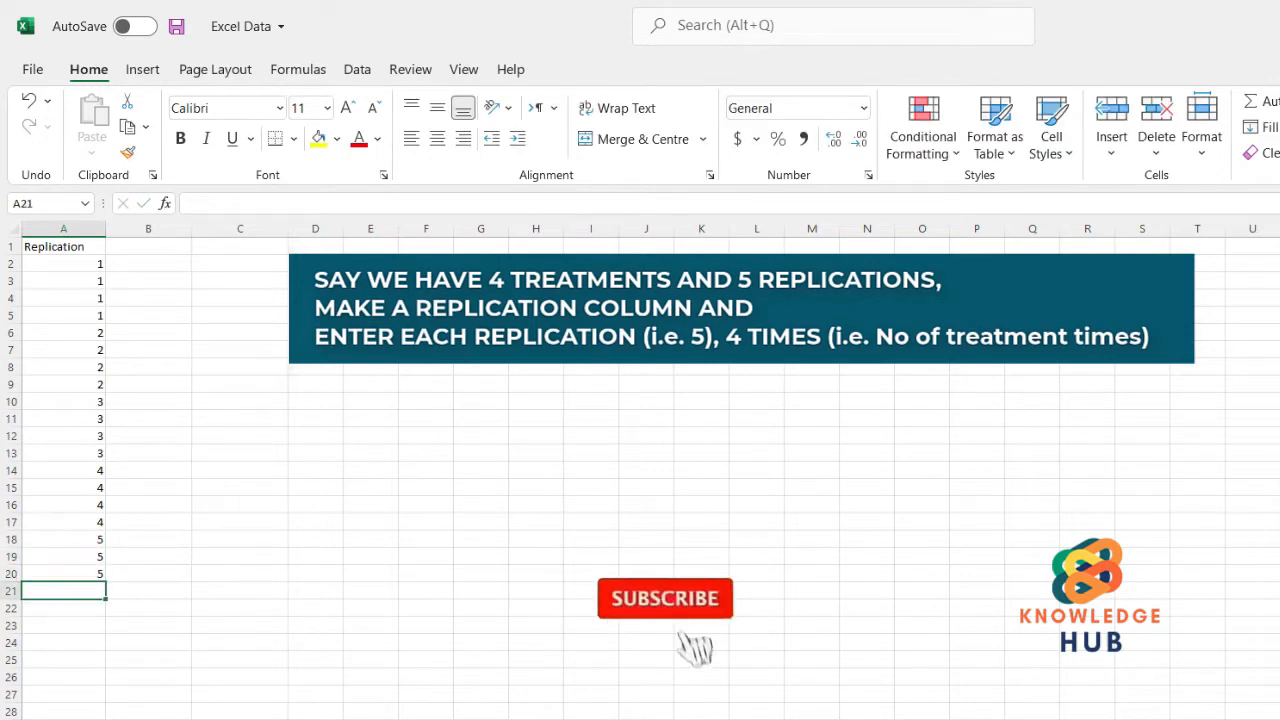
pyautogui.write('5')
pyautogui.press('Return')
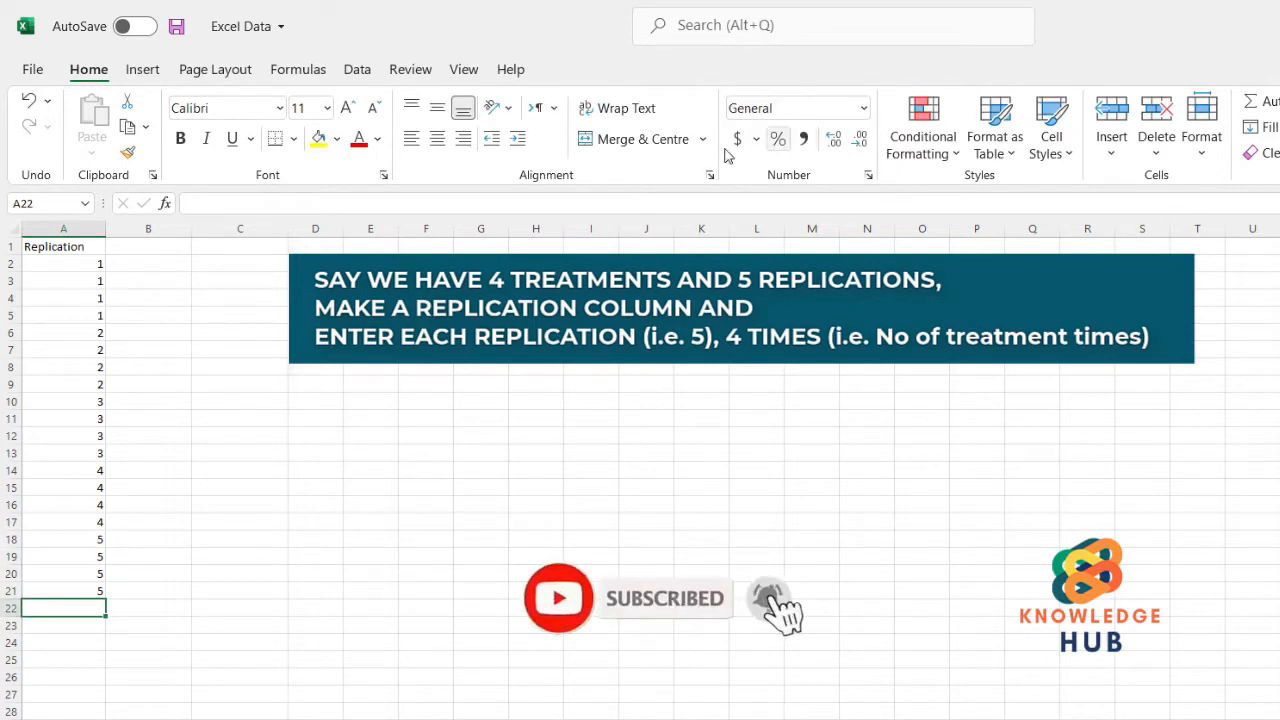
# Step: Enter the header Treatment in cell B1 and treatment numbers 1, 2, 3 and 4 in B2:B5 for the first replication
pyautogui.click(166, 249)
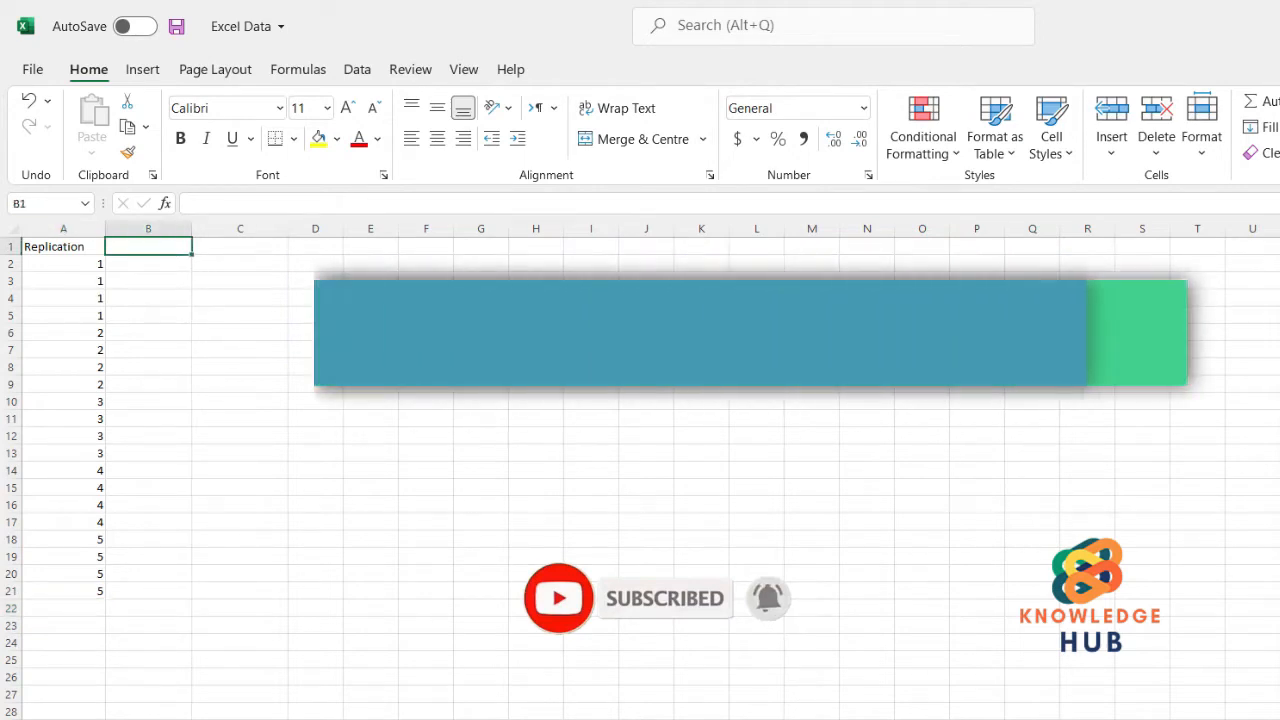
pyautogui.write('Treat')
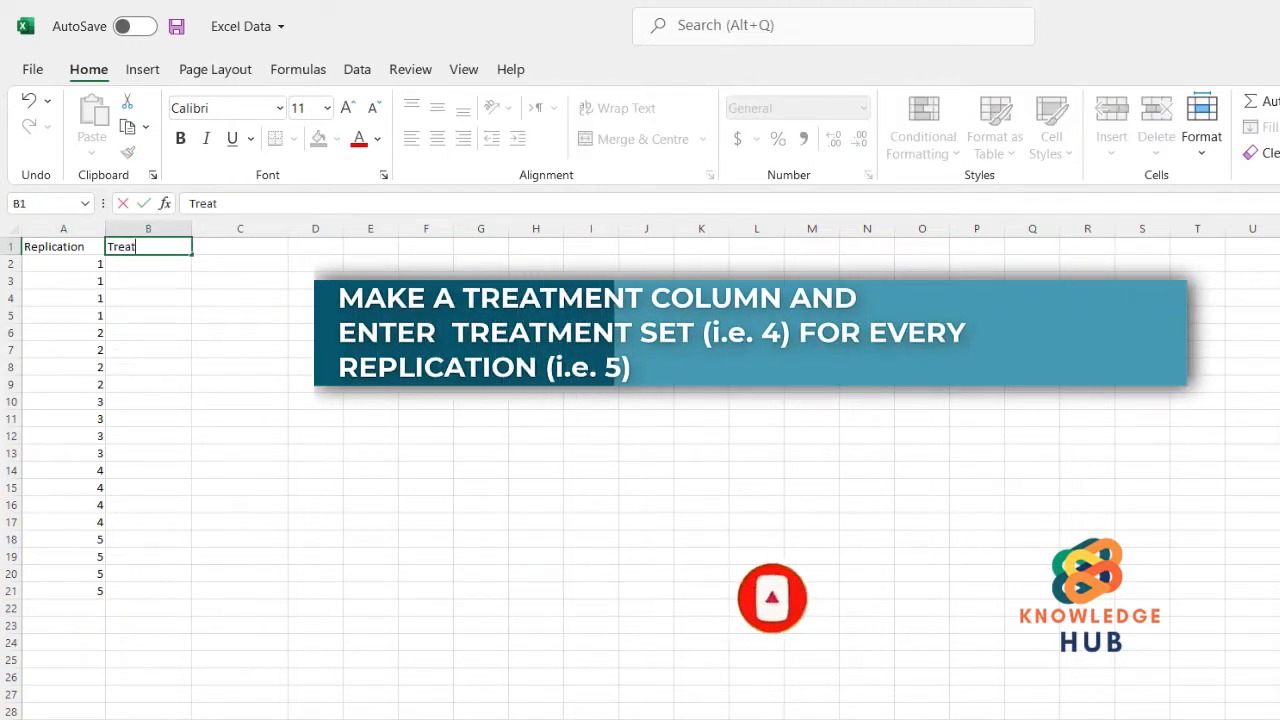
pyautogui.write('ment')
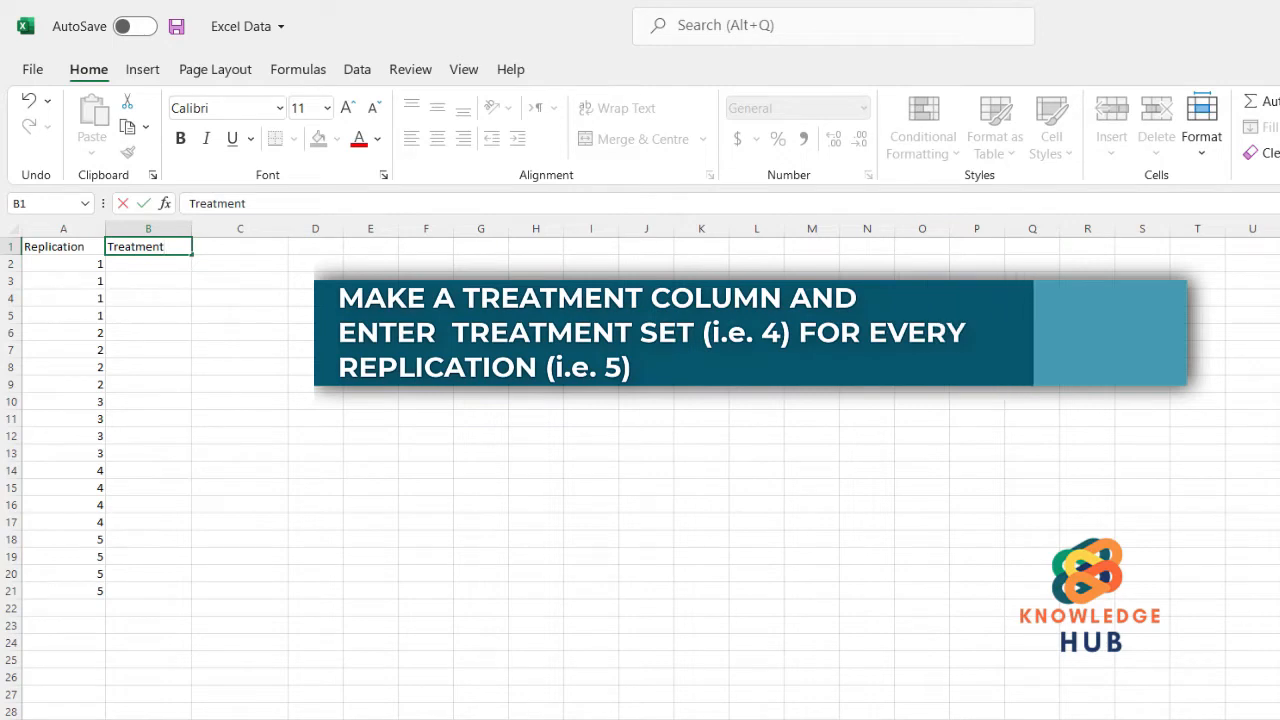
pyautogui.press('Return')
pyautogui.write('1')
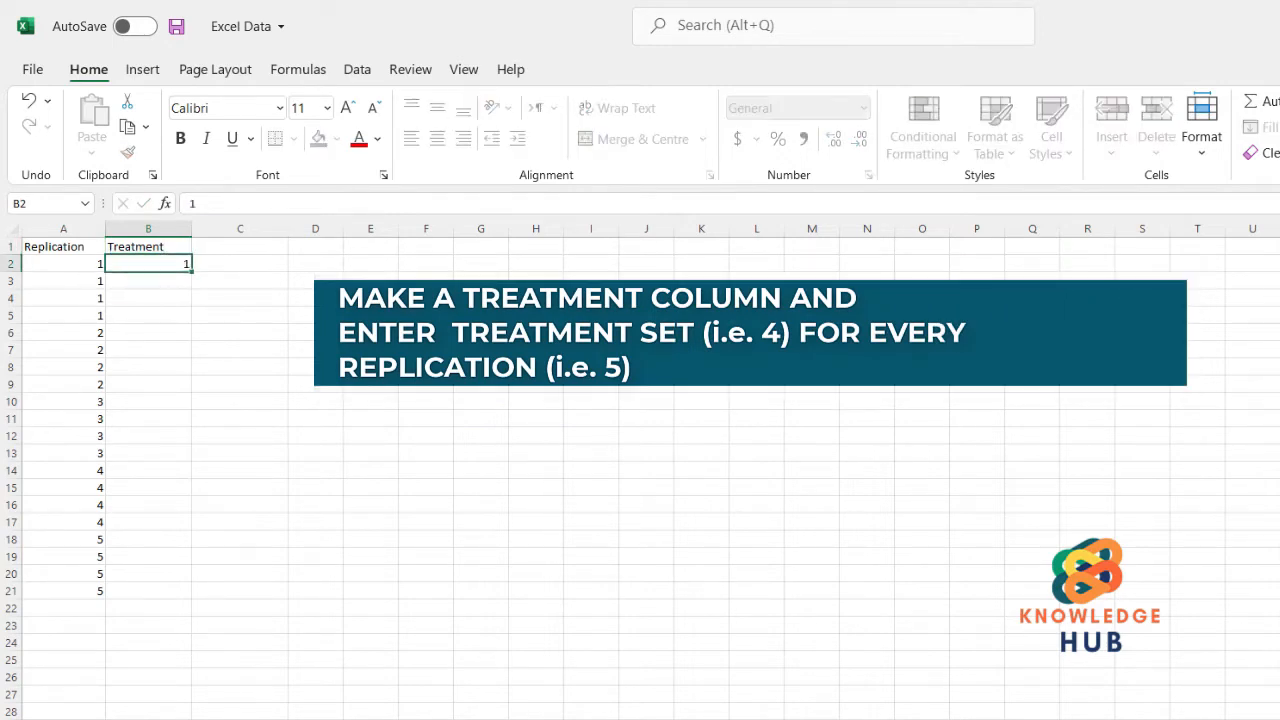
pyautogui.press('Return')
pyautogui.write('2')
pyautogui.press('Return')
pyautogui.write('3')
pyautogui.press('Return')
pyautogui.write('4')
pyautogui.press('Return')
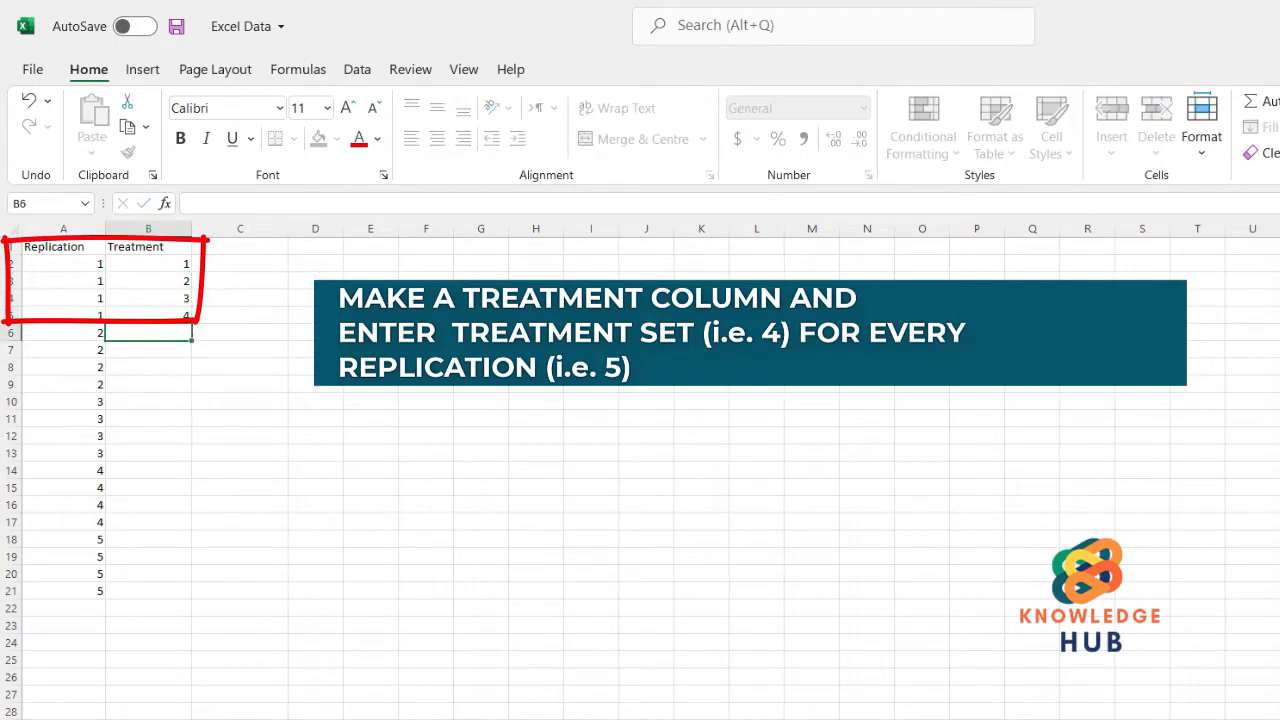
# Step: Enter treatment numbers 1 to 4 in cells B6:B9 for the second replication
pyautogui.write('1')
pyautogui.press('Return')
pyautogui.write('2')
pyautogui.press('Return')
pyautogui.write('3')
pyautogui.press('Return')
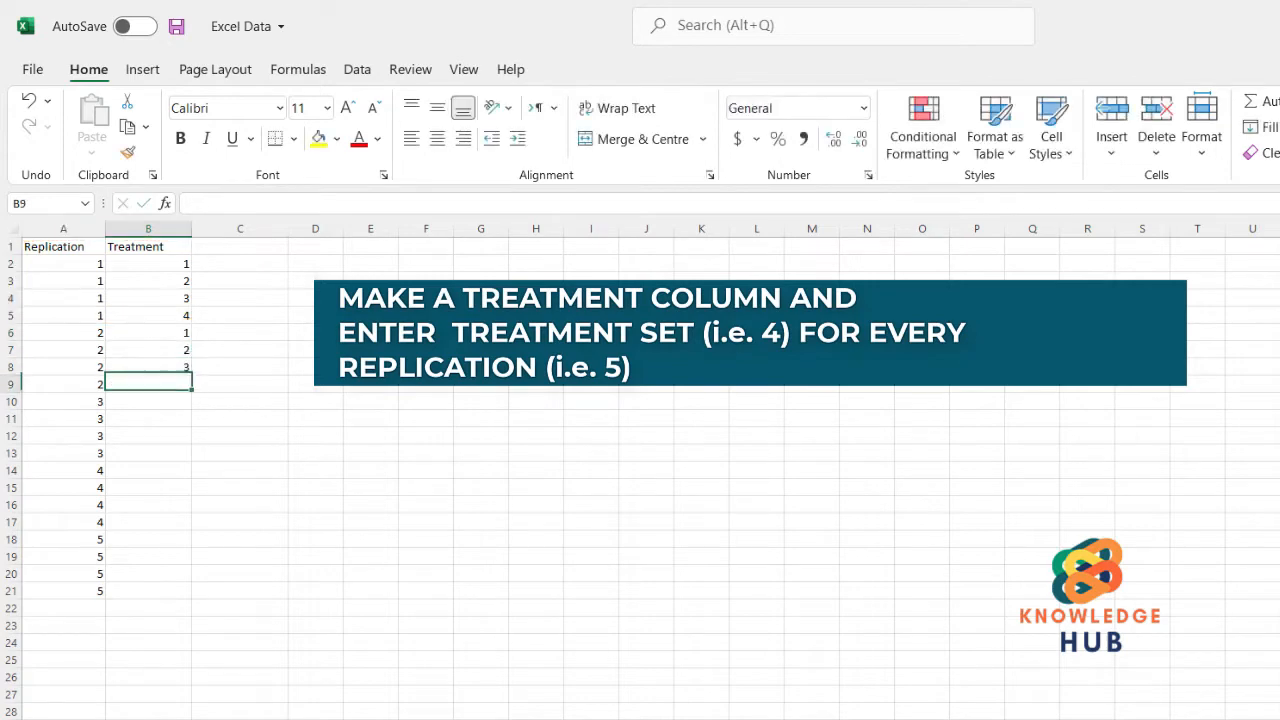
pyautogui.write('4')
pyautogui.press('Return')
# Step: Enter treatment numbers 1 to 4 in cells B10:B13 for the third replication
pyautogui.write('1')
pyautogui.press('Return')
pyautogui.write('2')
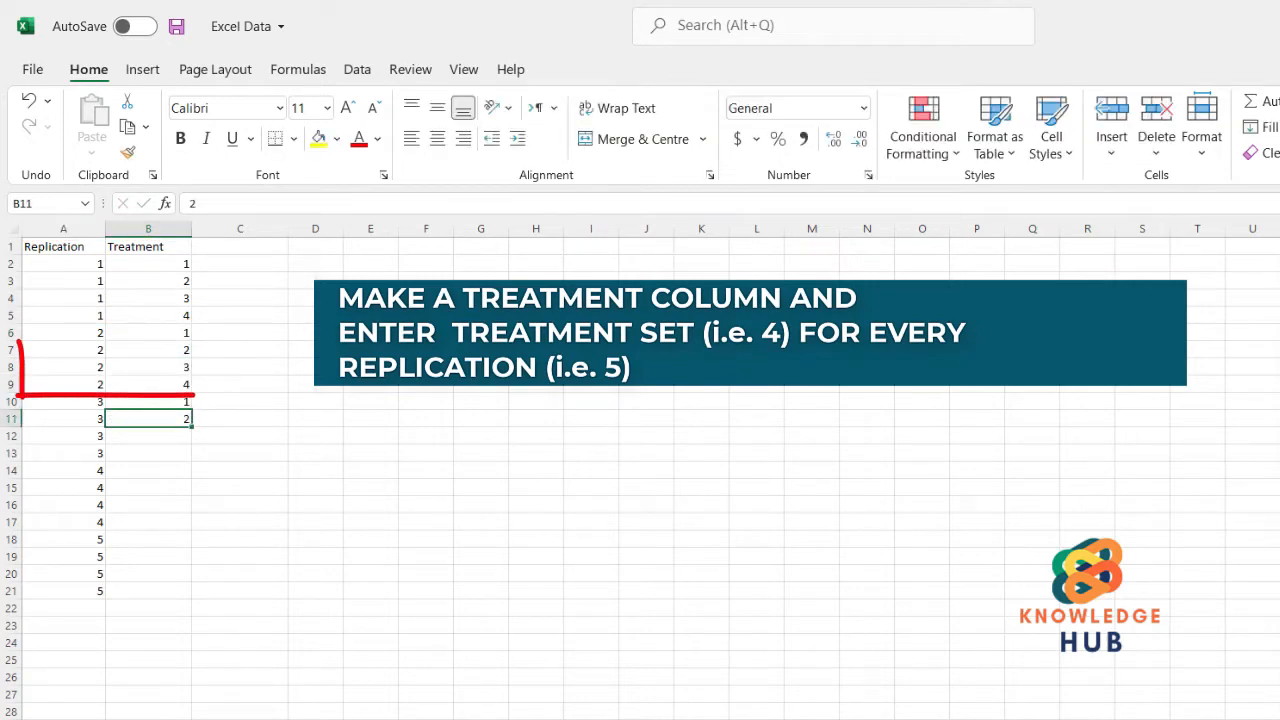
pyautogui.press('Return')
pyautogui.write('3')
pyautogui.press('Return')
pyautogui.write('4')
pyautogui.press('Return')
# Step: Enter treatment numbers 1 to 4 in cells B14:B17 for the fourth replication
pyautogui.write('1')
pyautogui.press('Return')
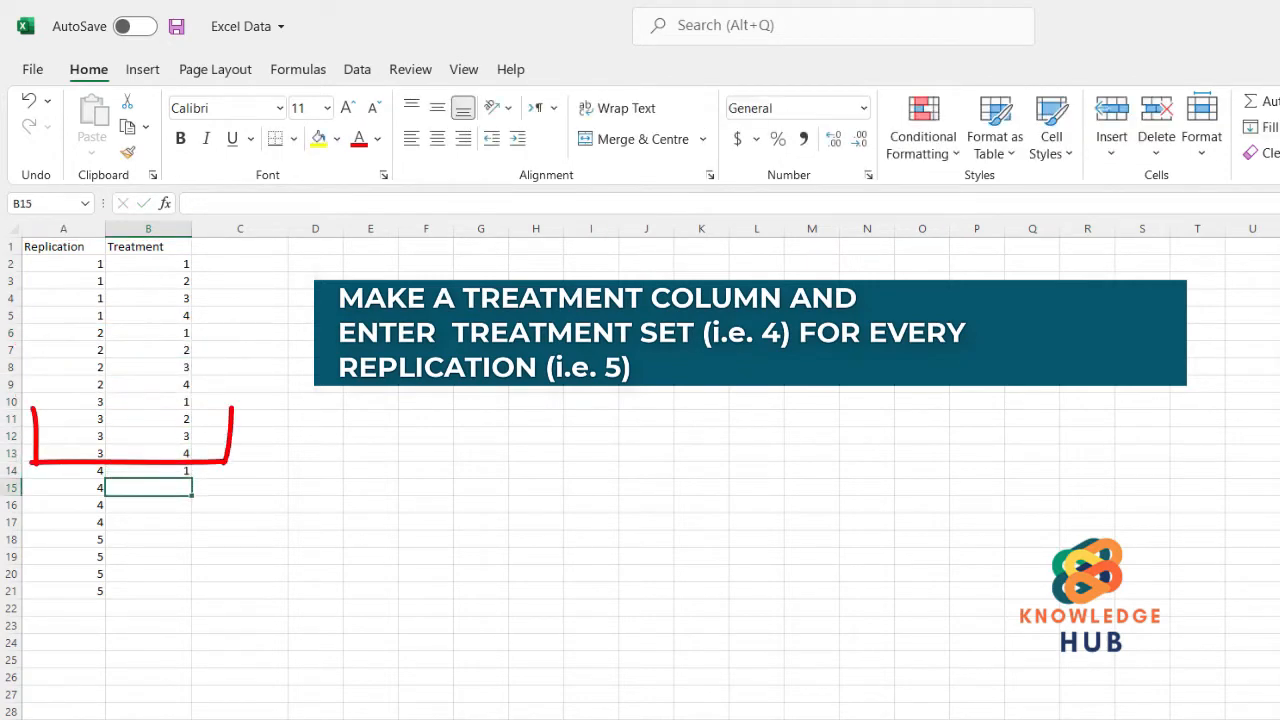
pyautogui.write('3')
pyautogui.press('Return')
pyautogui.write('4')
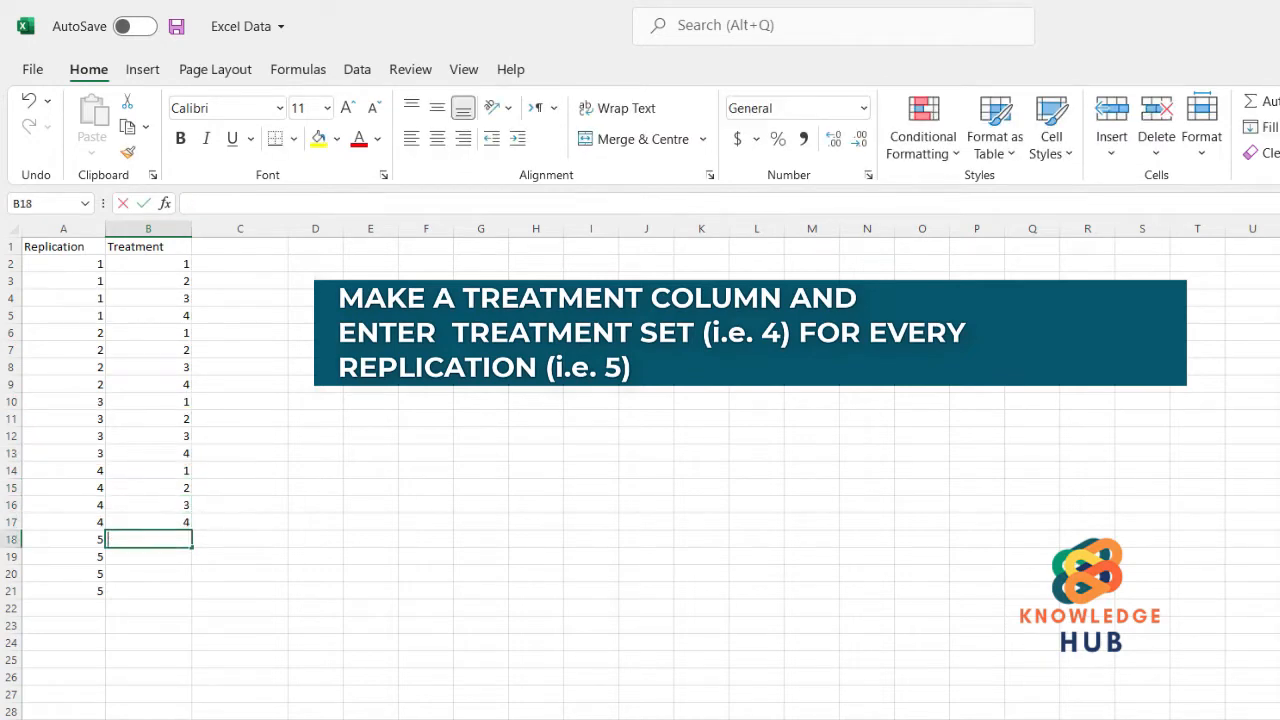
# Step: Enter treatment numbers 1 to 4 in cells B18:B21 for the fifth replication
pyautogui.write('2')
pyautogui.press('Return')
pyautogui.write('3')
pyautogui.press('Return')
pyautogui.write('4')
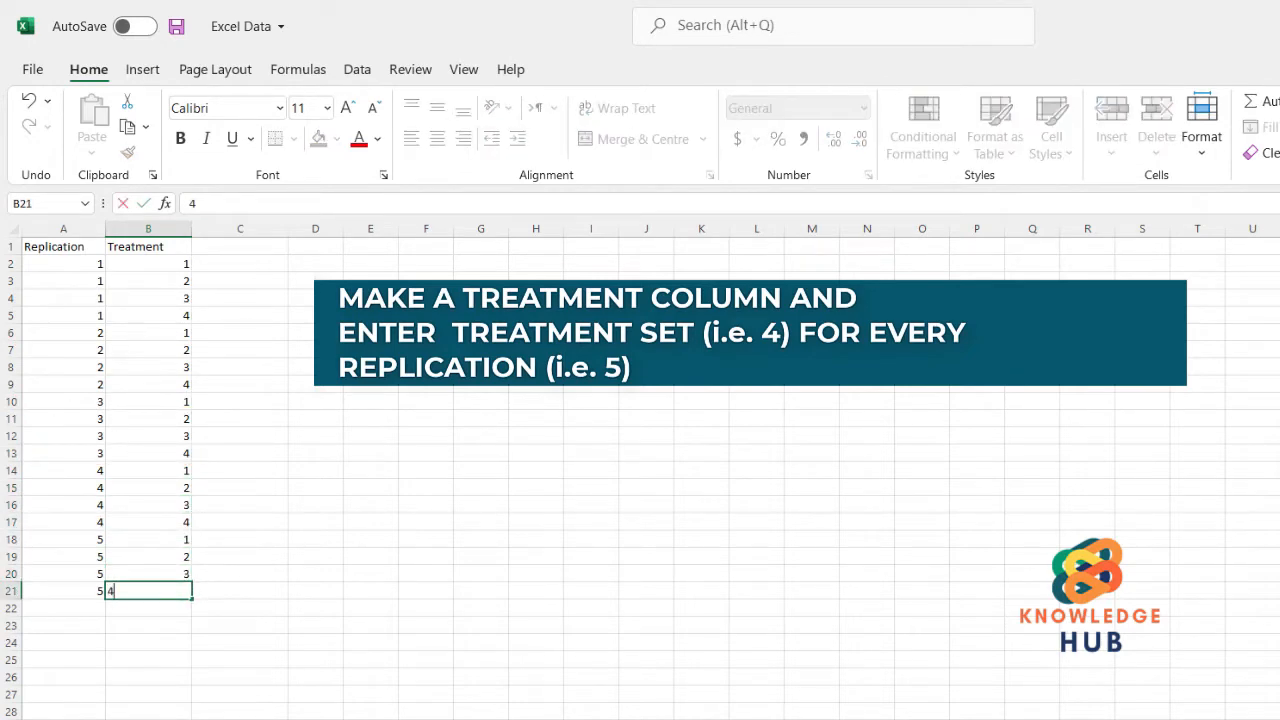
pyautogui.press('Return')
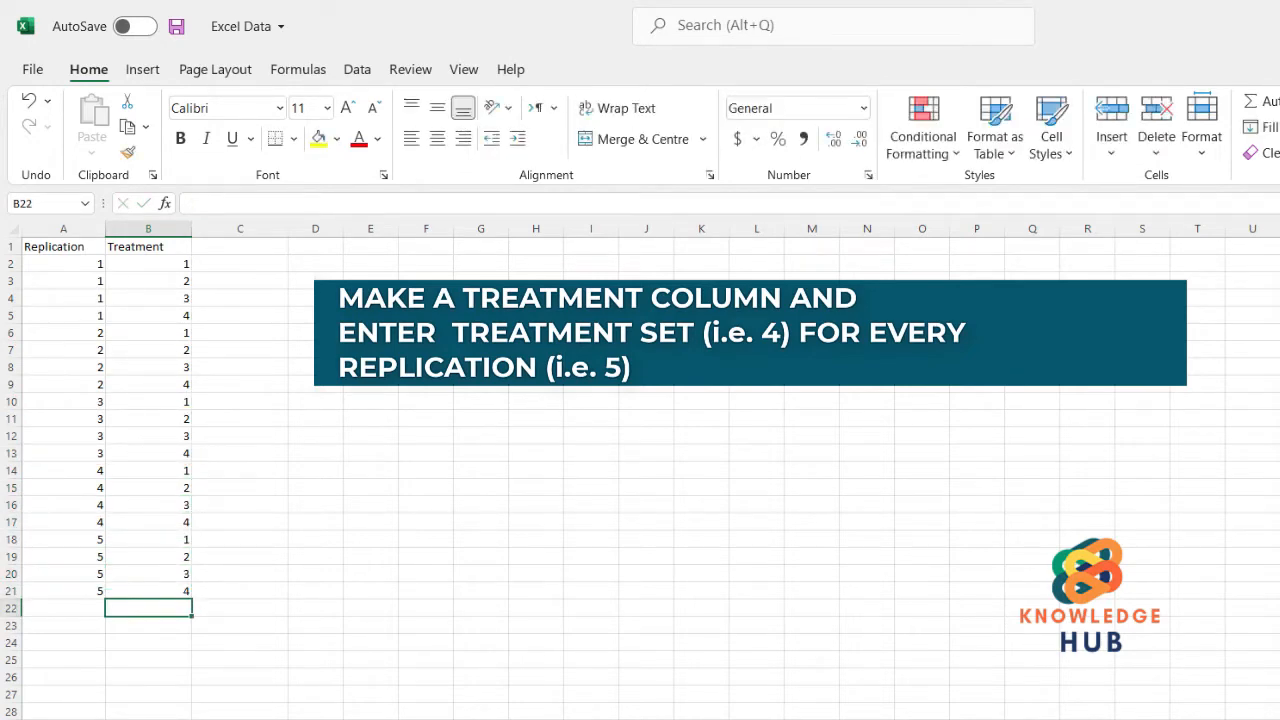
# Step: Enter the header Data in cell C1 and the first replication's values 21, 22, 24 and 26 in C2:C5
pyautogui.click(272, 250)
pyautogui.write('Data')
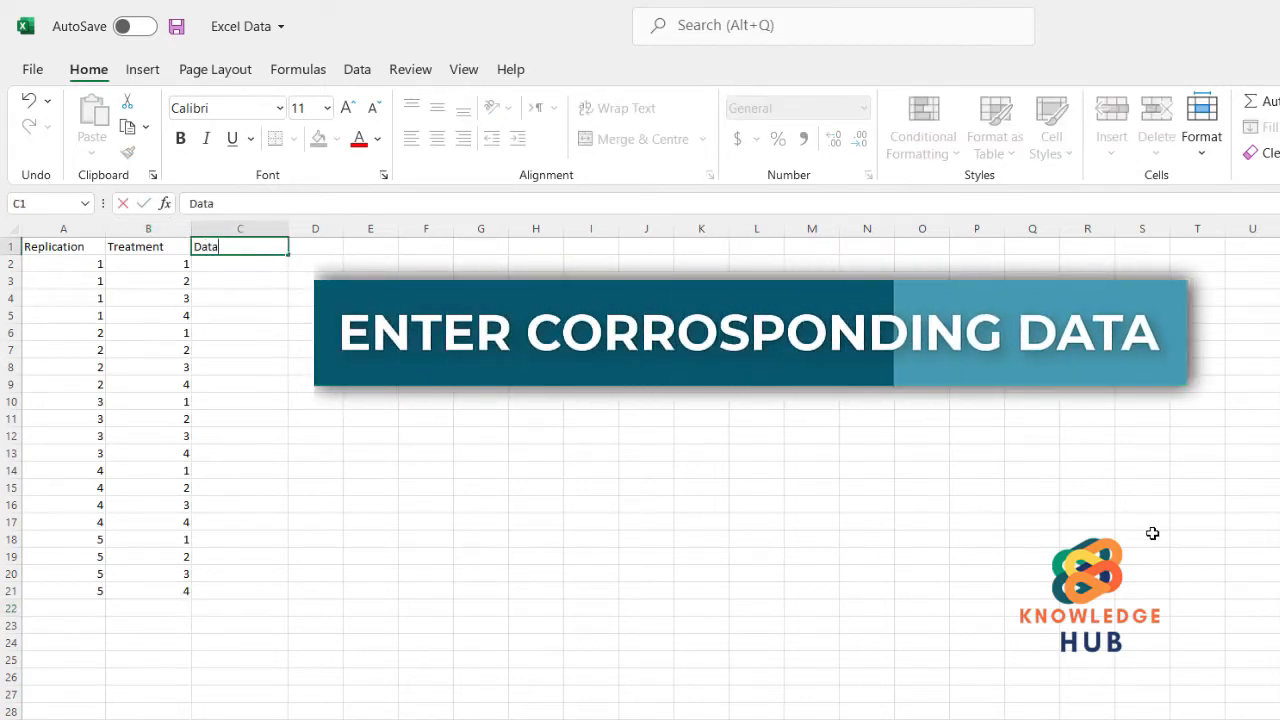
pyautogui.press('Return')
pyautogui.write('21')
pyautogui.press('Return')
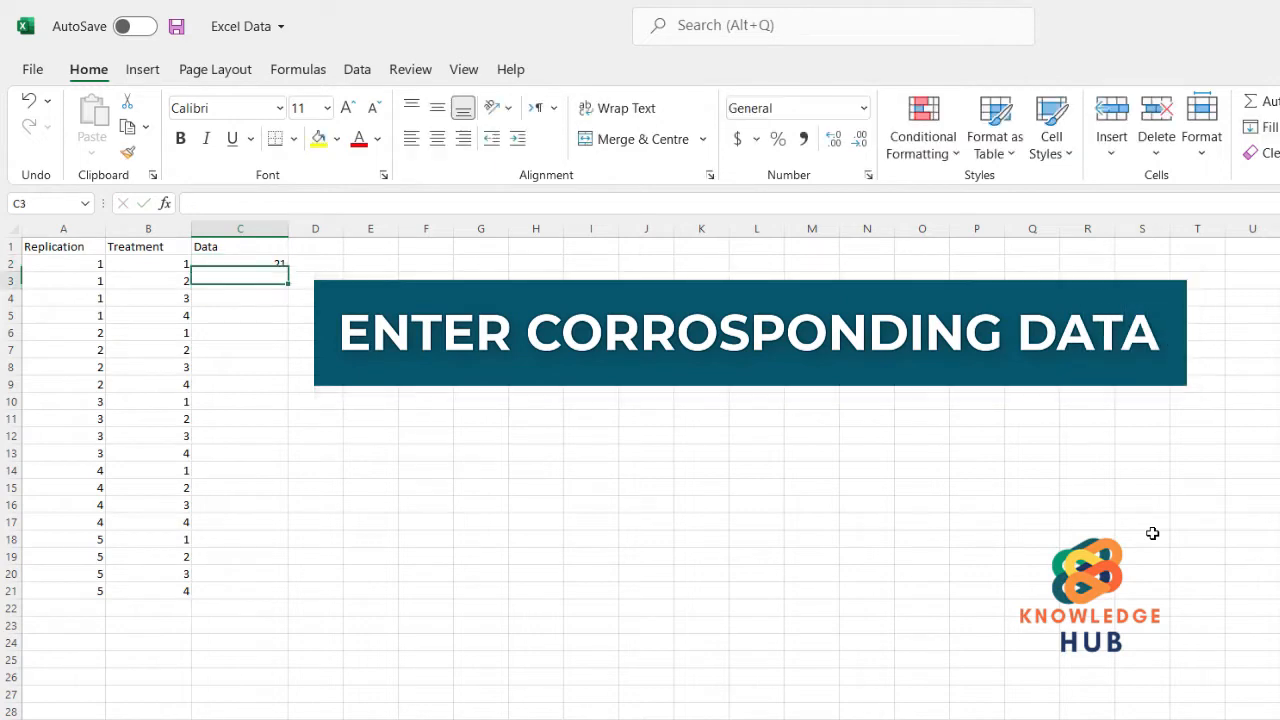
pyautogui.write('22')
pyautogui.press('Return')
pyautogui.write('24')
pyautogui.press('Return')
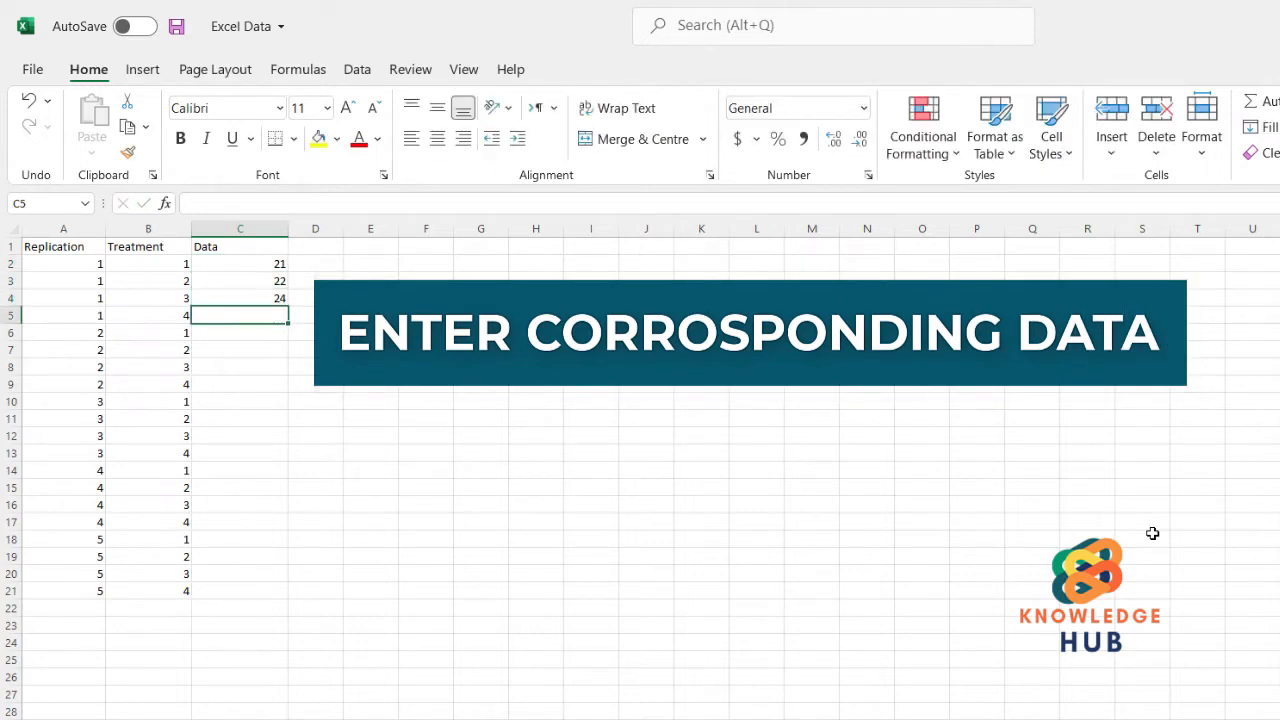
# Step: Enter the second replication's values 19, 20, 23 and 24 in cells C6:C9 of the Data column
pyautogui.write('19')
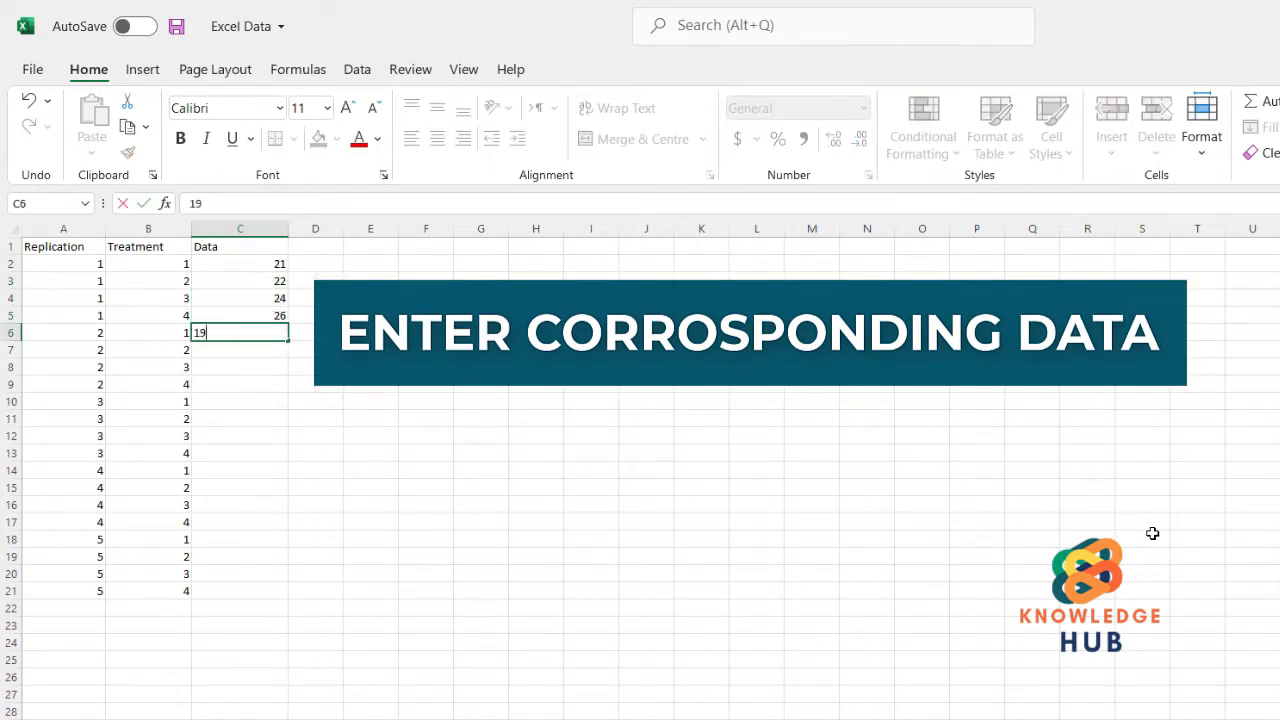
pyautogui.press('Return')
pyautogui.write('20')
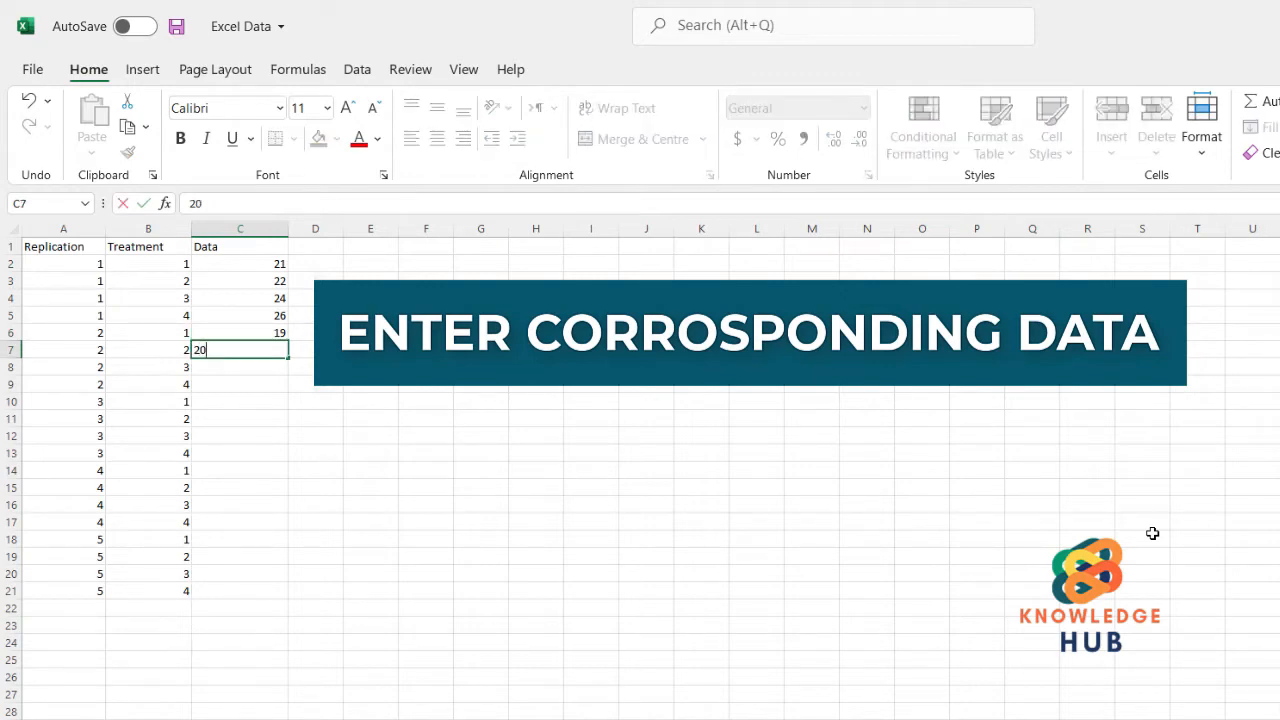
pyautogui.press('Return')
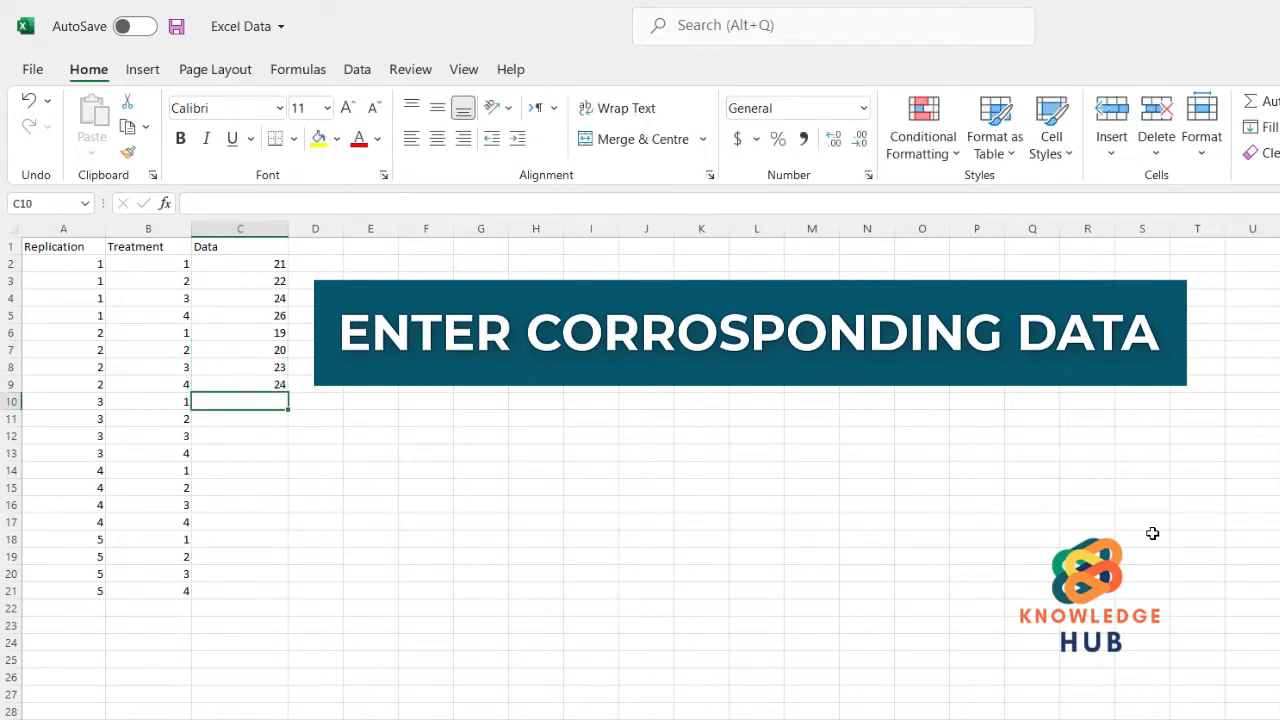
# Step: Enter the third replication's values 25, 27, 28 and 29 in cells C10:C13 of the Data column
pyautogui.write('25')
pyautogui.press('Return')
pyautogui.write('27')
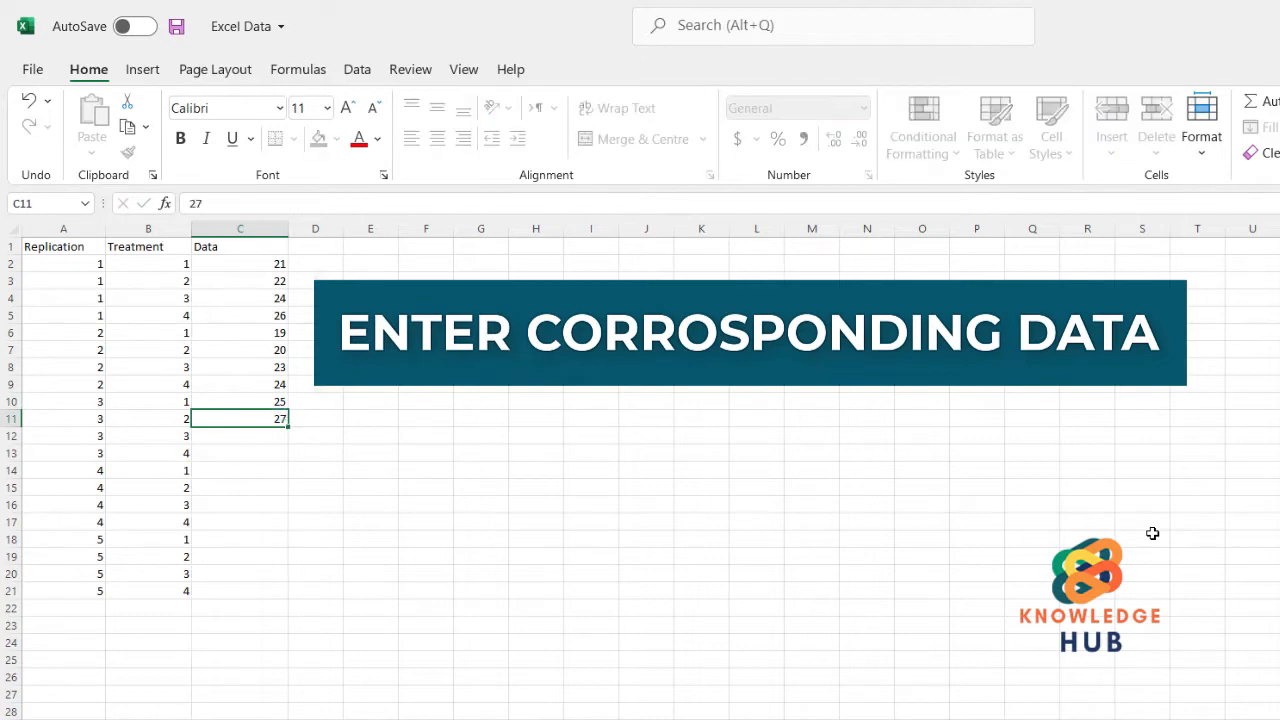
pyautogui.press('Return')
pyautogui.write('28')
pyautogui.press('Return')
pyautogui.write('29')
pyautogui.press('Return')
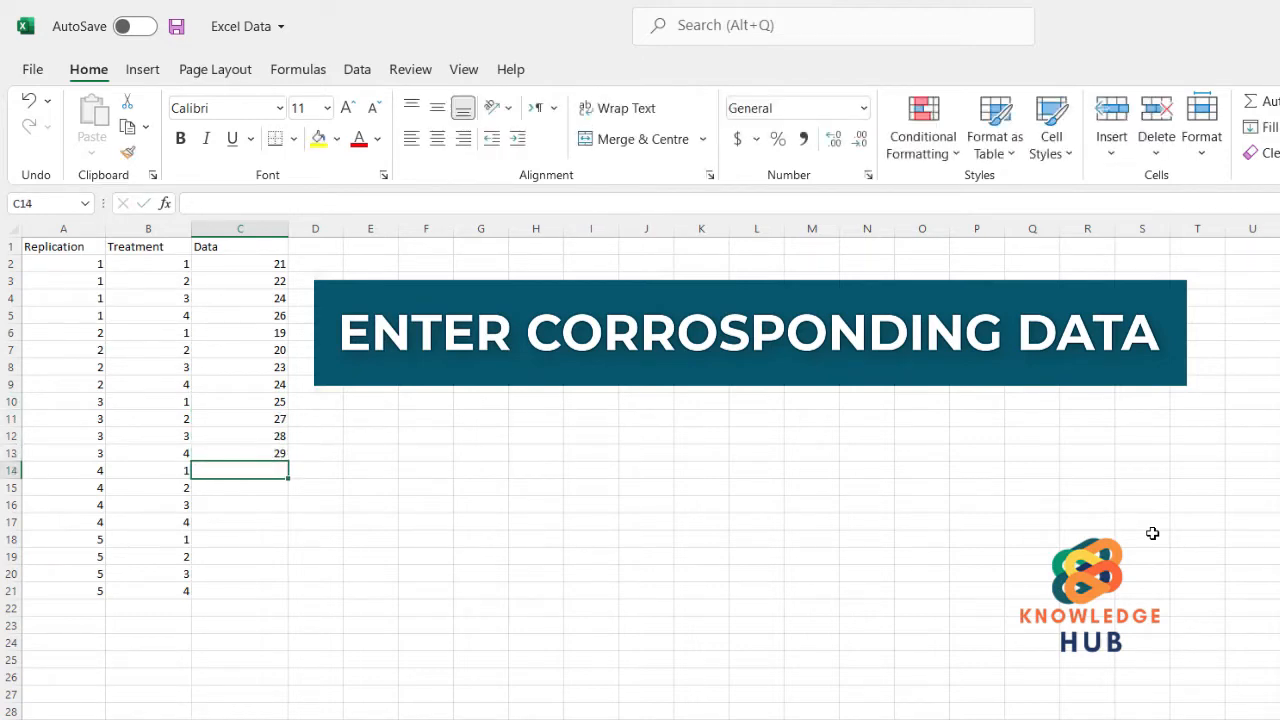
# Step: Enter the fourth replication's values 15, 16, 18 and 20 in cells C14:C17 of the Data column
pyautogui.write('15')
pyautogui.press('Return')
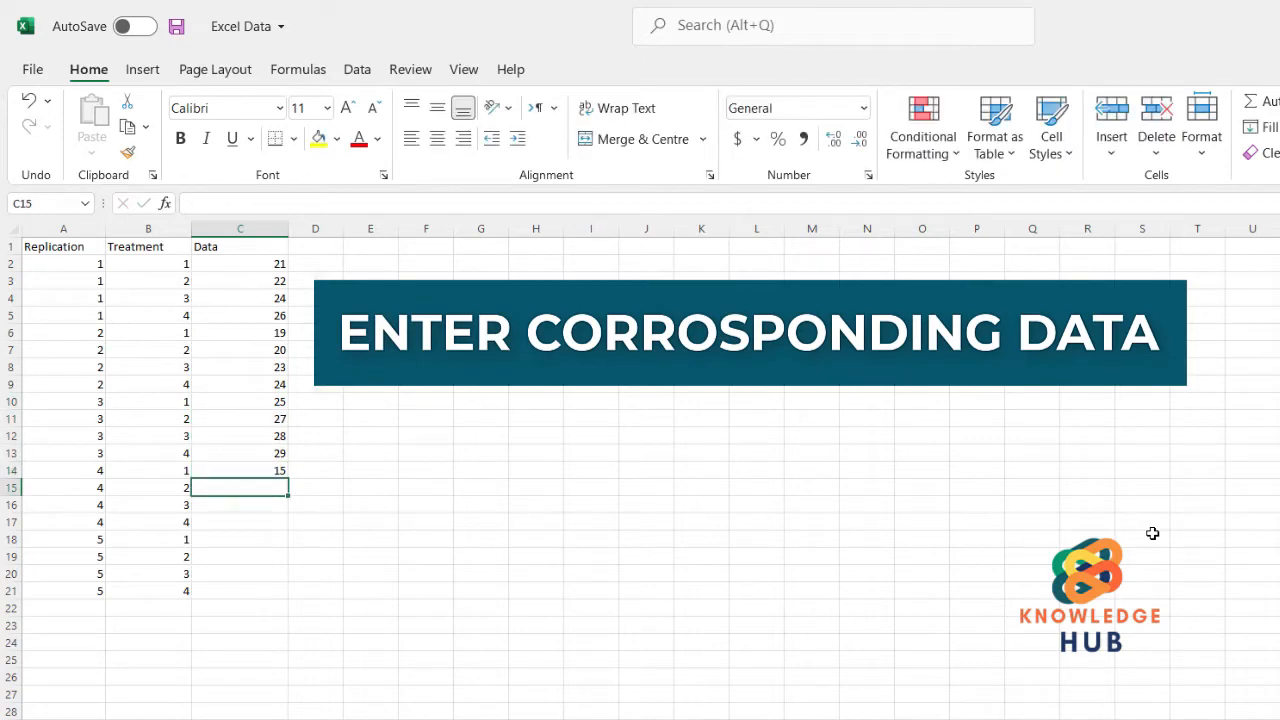
pyautogui.write('16')
pyautogui.press('Return')
pyautogui.write('18')
pyautogui.press('Return')
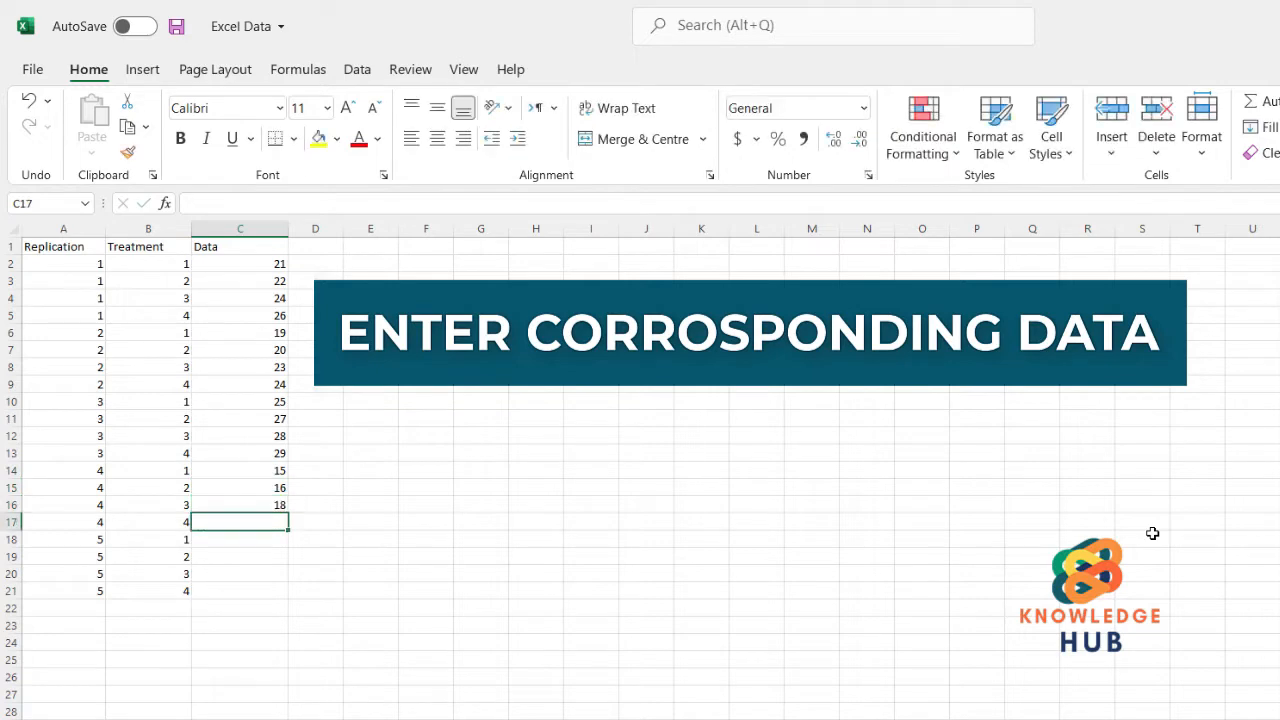
pyautogui.write('20')
pyautogui.press('Return')
# Step: Enter the fifth replication's values 14, 13 and 15 in cells C18:C20 of the Data column
pyautogui.write('14')
pyautogui.press('Return')
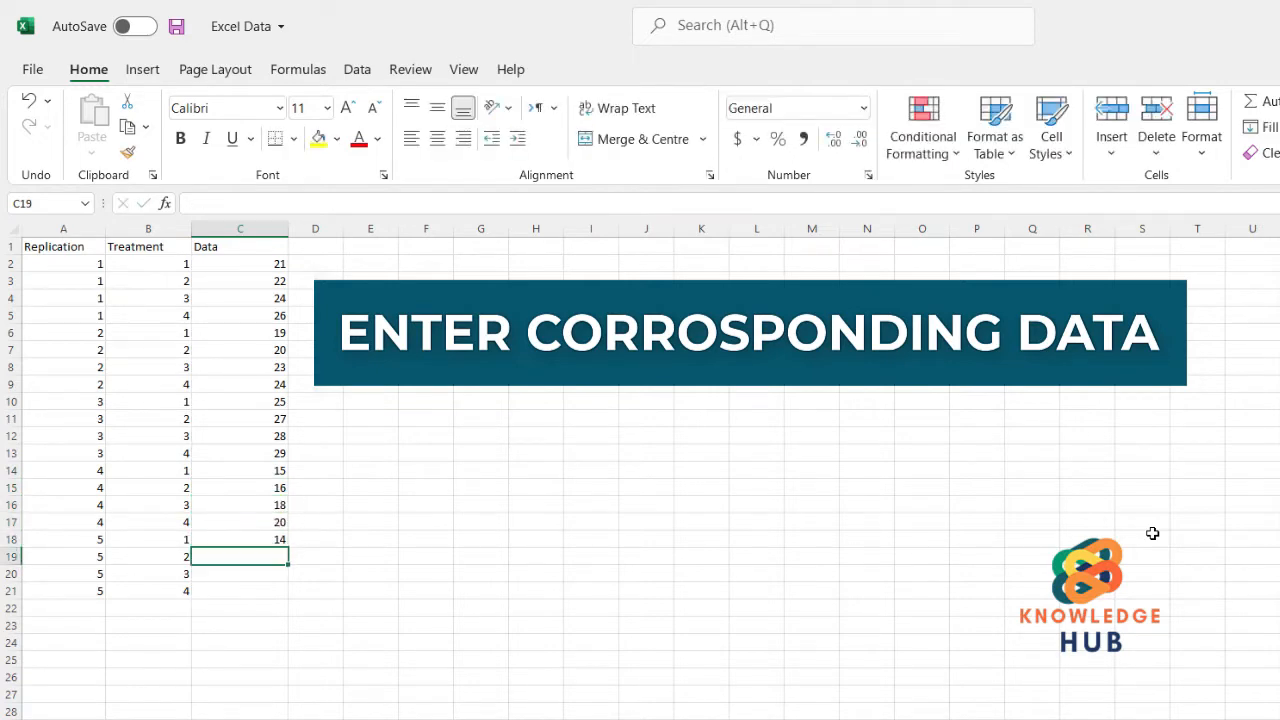
pyautogui.write('13')
pyautogui.press('Return')
pyautogui.write('15')
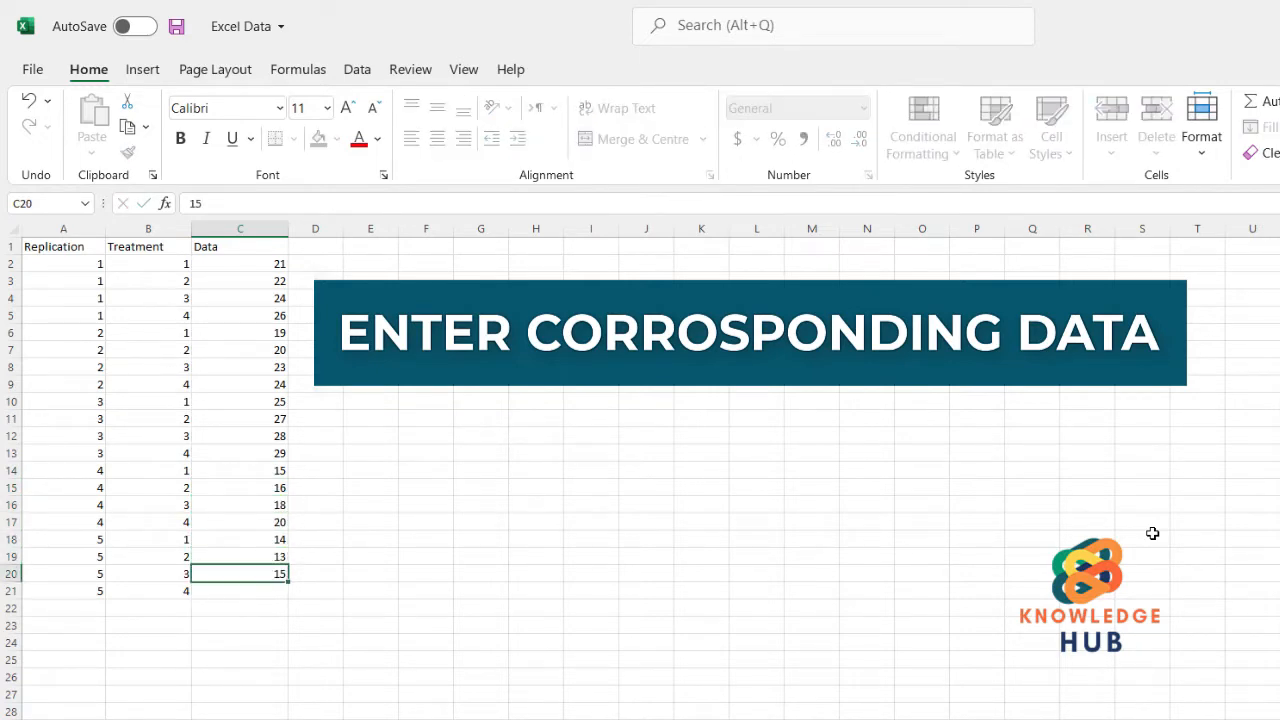
pyautogui.press('Return')
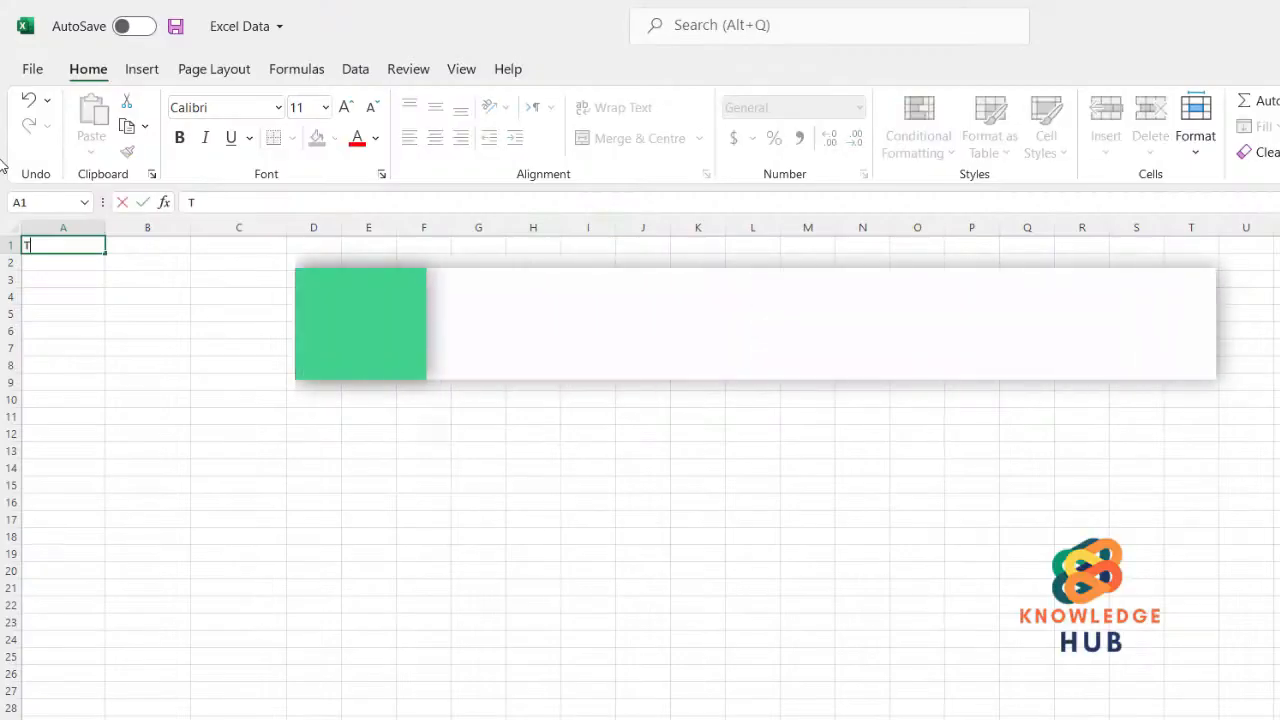
# Step: In the blank sheet, enter the header Treatment in cell A1 and treatment numbers 1, 2, 3 and 4 in A2:A5
pyautogui.write('Trea')
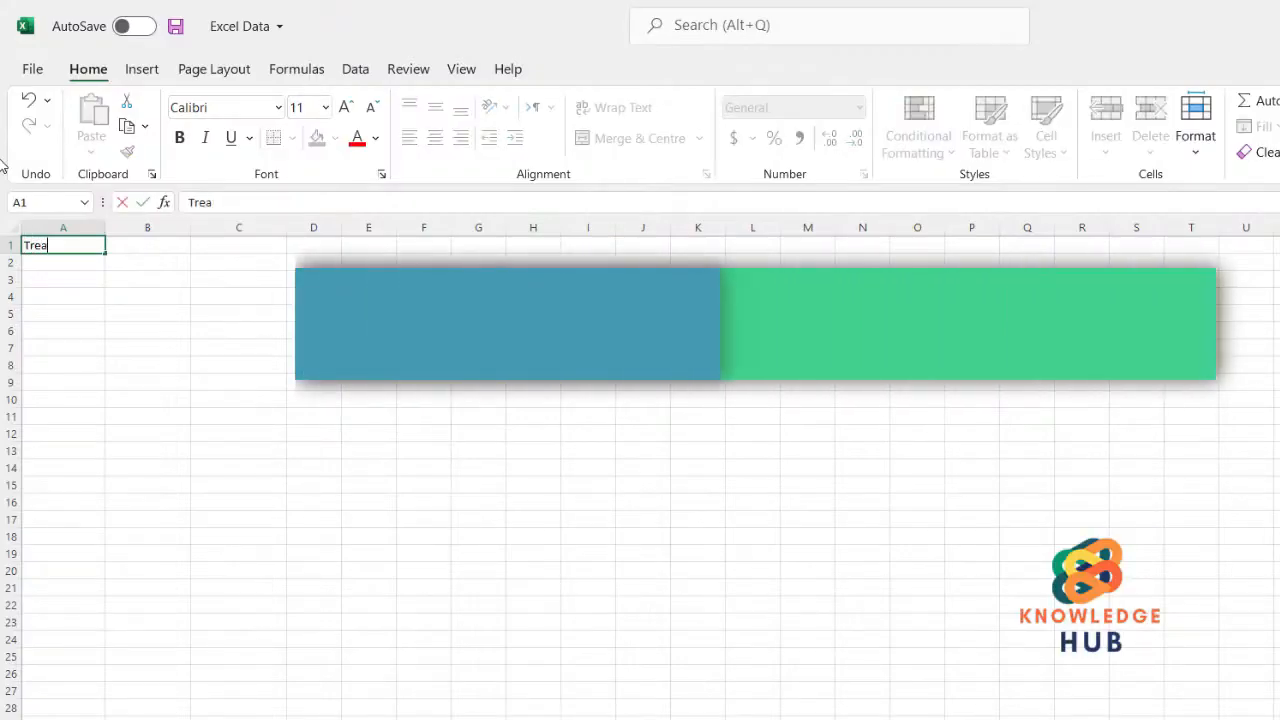
pyautogui.write('tment')
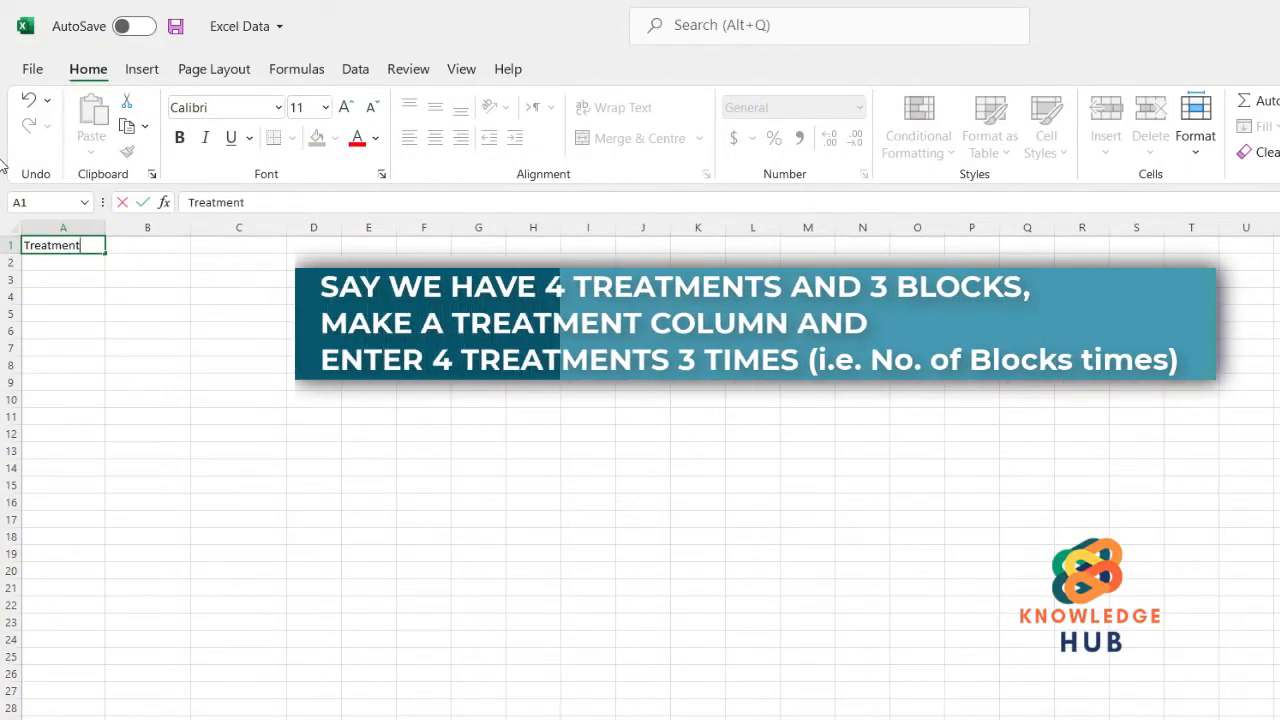
pyautogui.press('Return')
pyautogui.write('1')
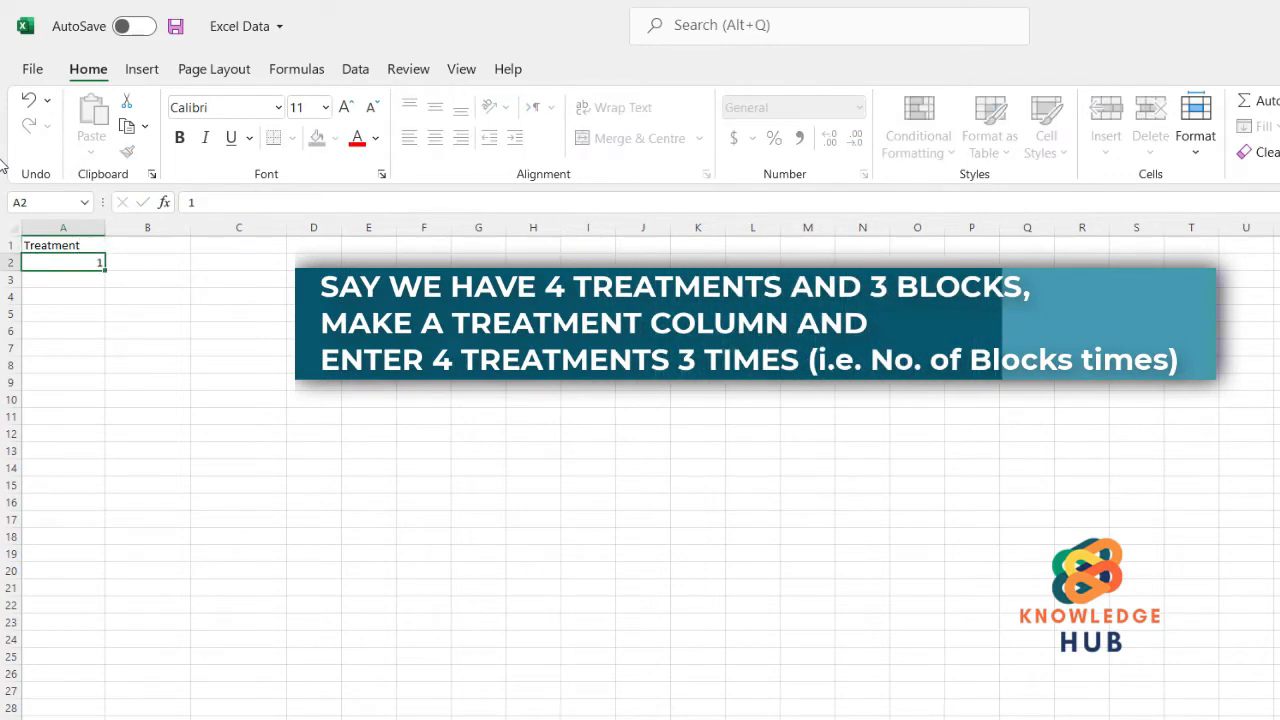
pyautogui.press('Return')
pyautogui.write('2')
pyautogui.press('Return')
pyautogui.write('3')
pyautogui.press('Return')
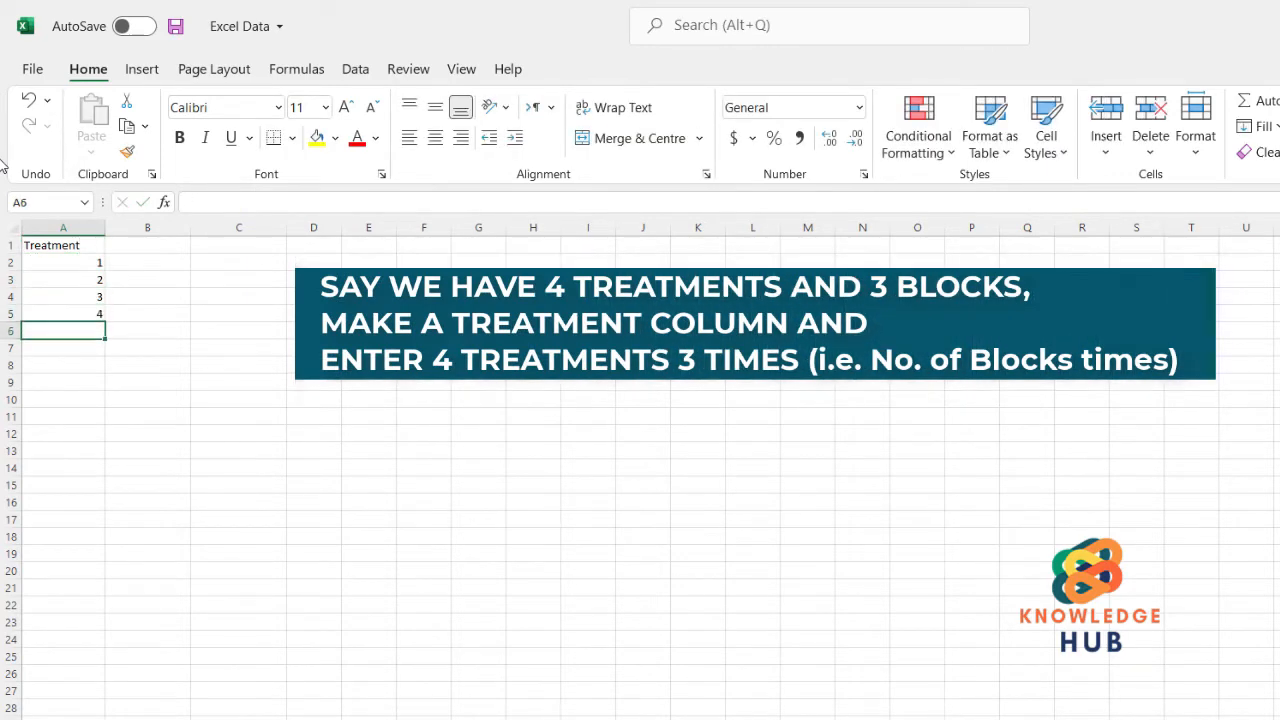
# Step: Enter the second set of treatment numbers 1 to 4 in cells A6:A9 of the Treatment column
pyautogui.write('1')
pyautogui.press('Return')
pyautogui.write('2')
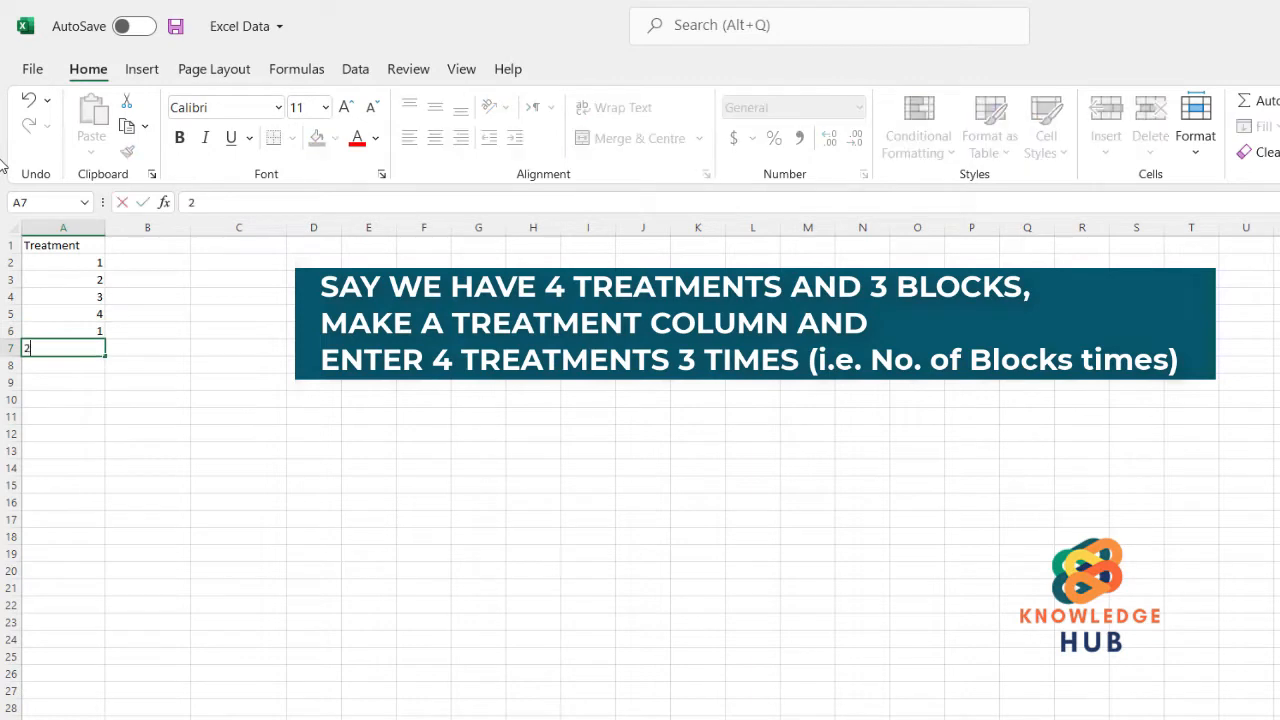
pyautogui.press('Return')
pyautogui.write('4')
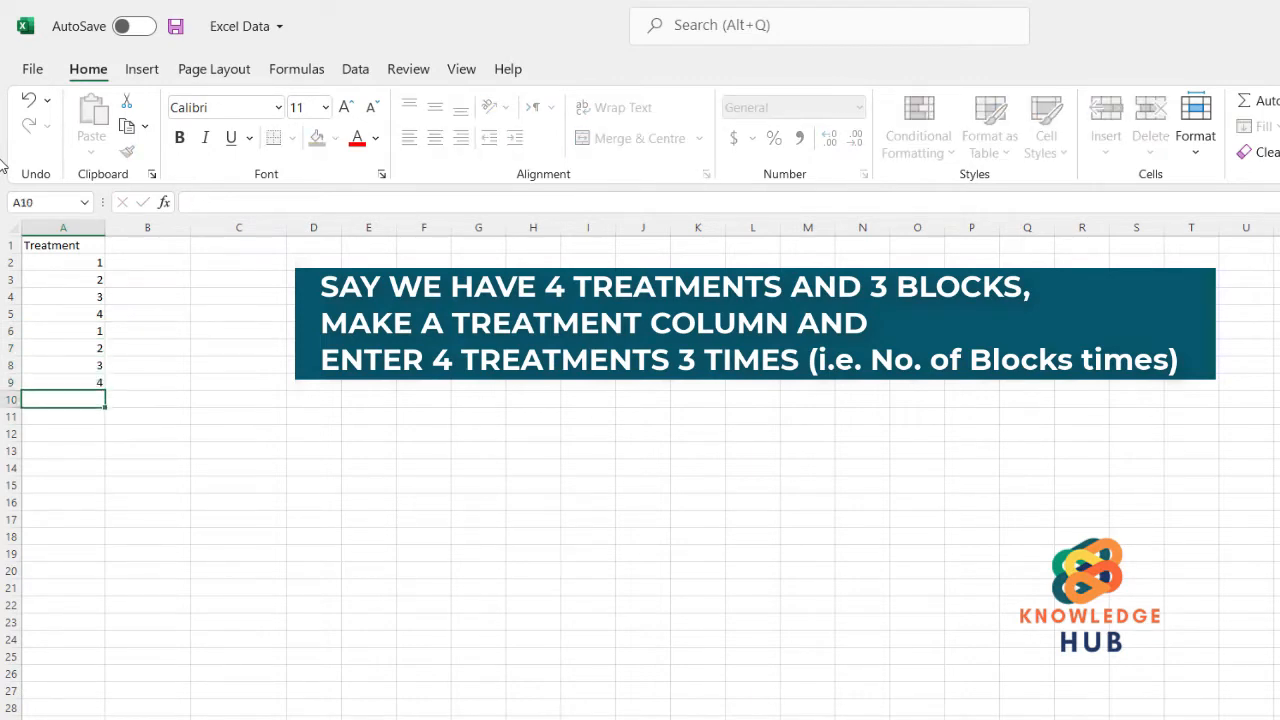
pyautogui.press('Return')
# Step: Enter the third set of treatment numbers 1 to 4 in cells A10:A13 of the Treatment column
pyautogui.write('1')
pyautogui.press('Return')
pyautogui.write('2')
pyautogui.press('Return')
pyautogui.write('3')
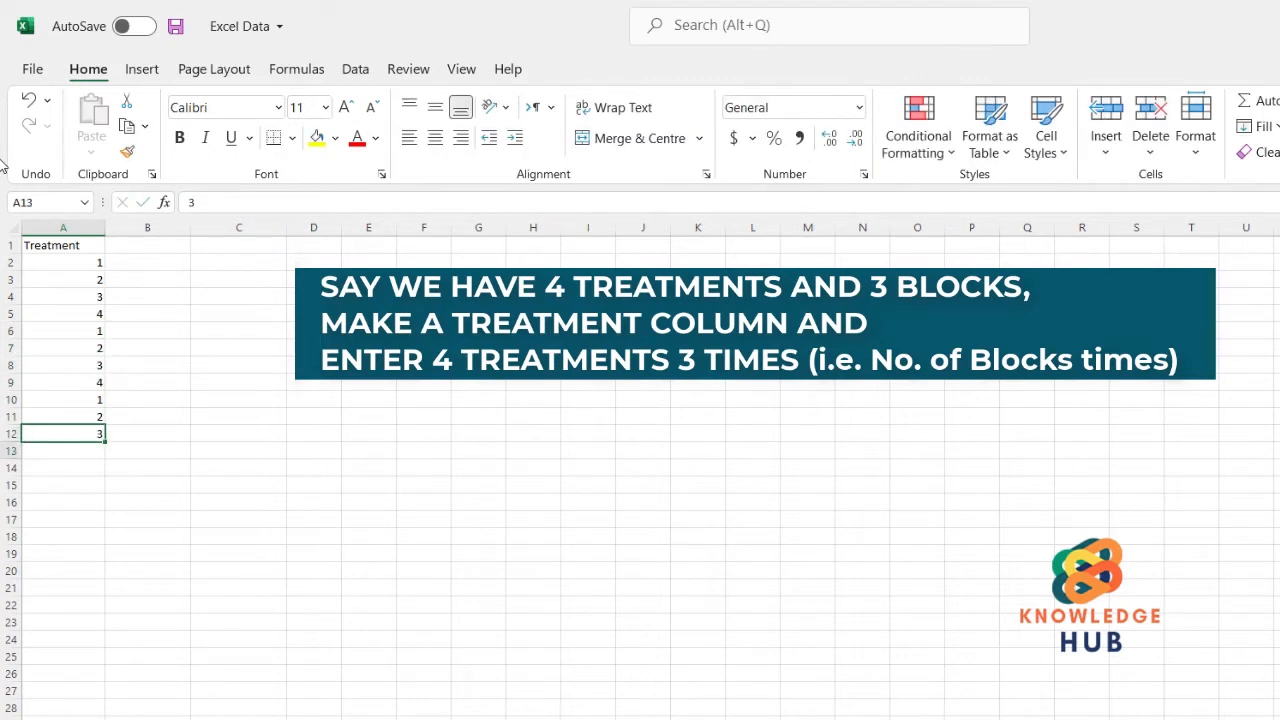
pyautogui.press('Return')
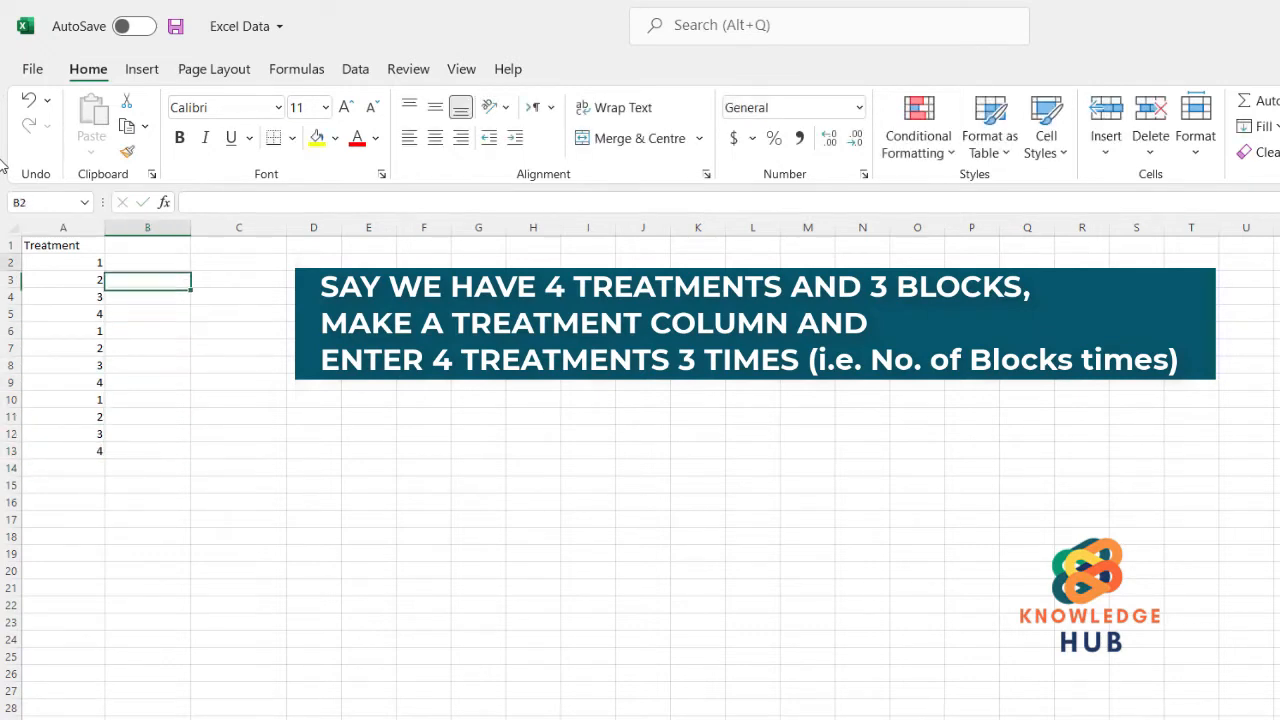
# Step: Add the header Blocks in cell B1 beside the Treatment header
pyautogui.press('Up')
pyautogui.press('Up')
pyautogui.write('Blo')
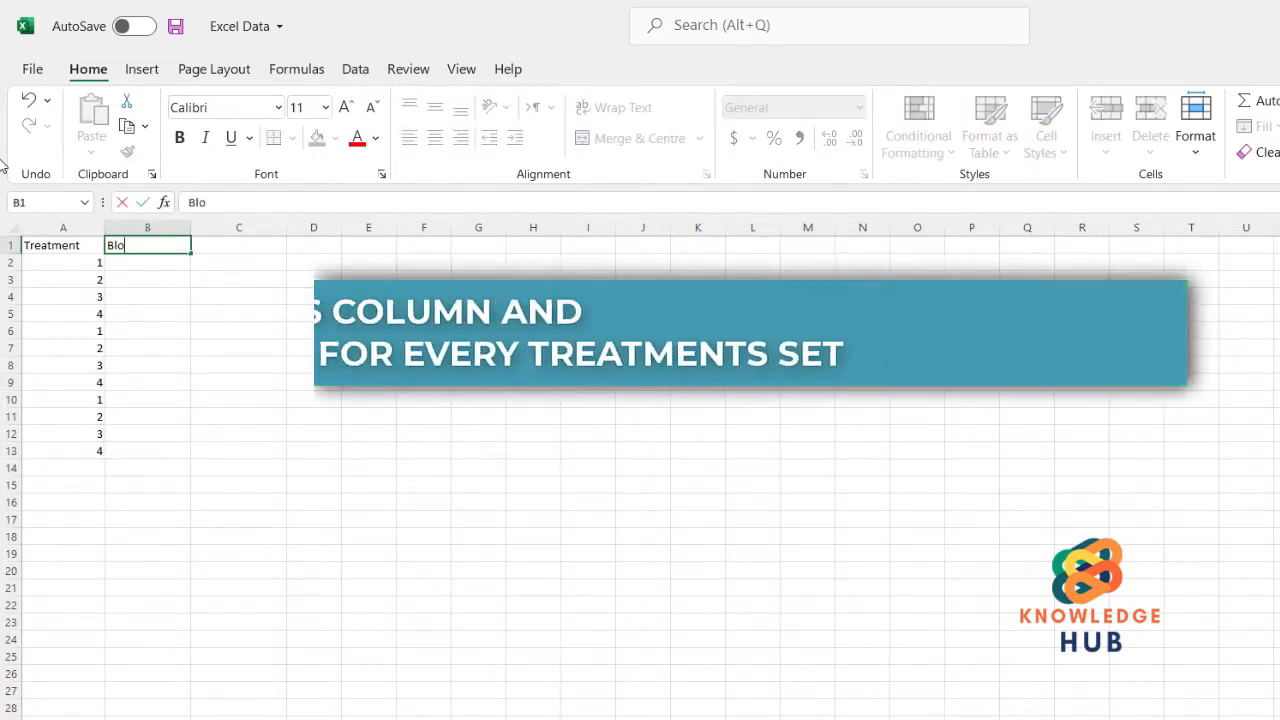
pyautogui.write('cks')
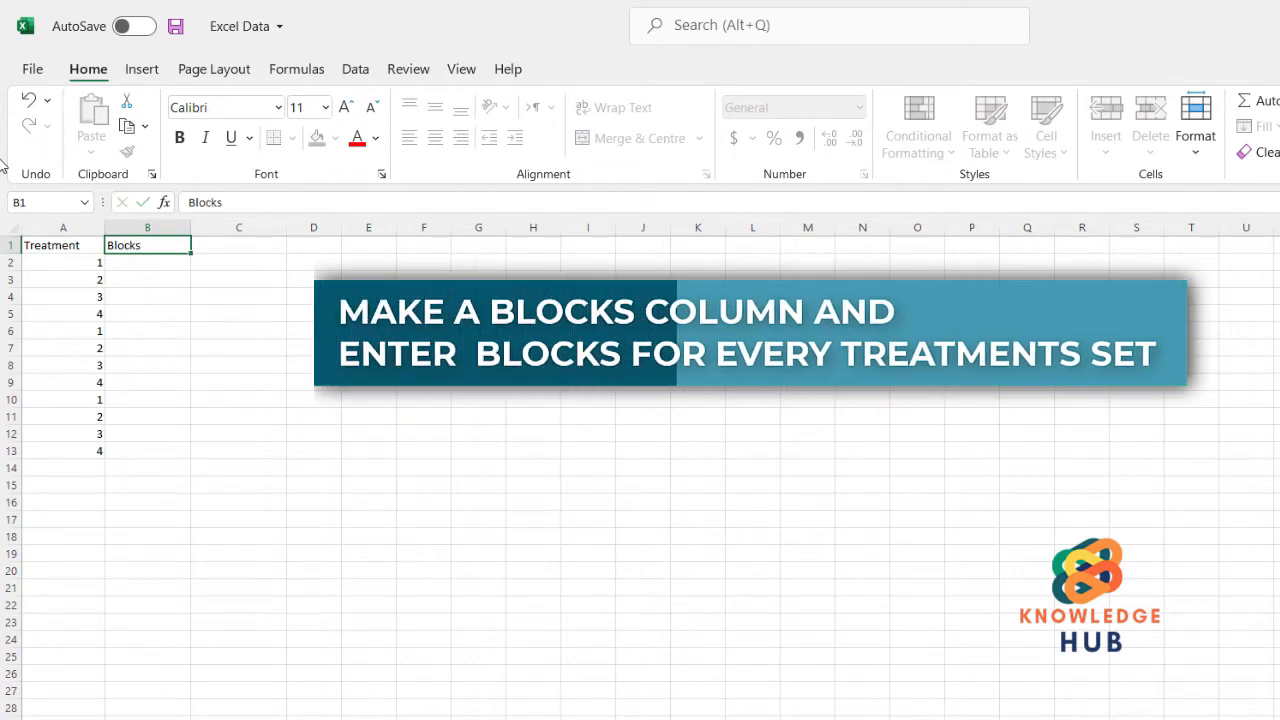
pyautogui.press('Return')
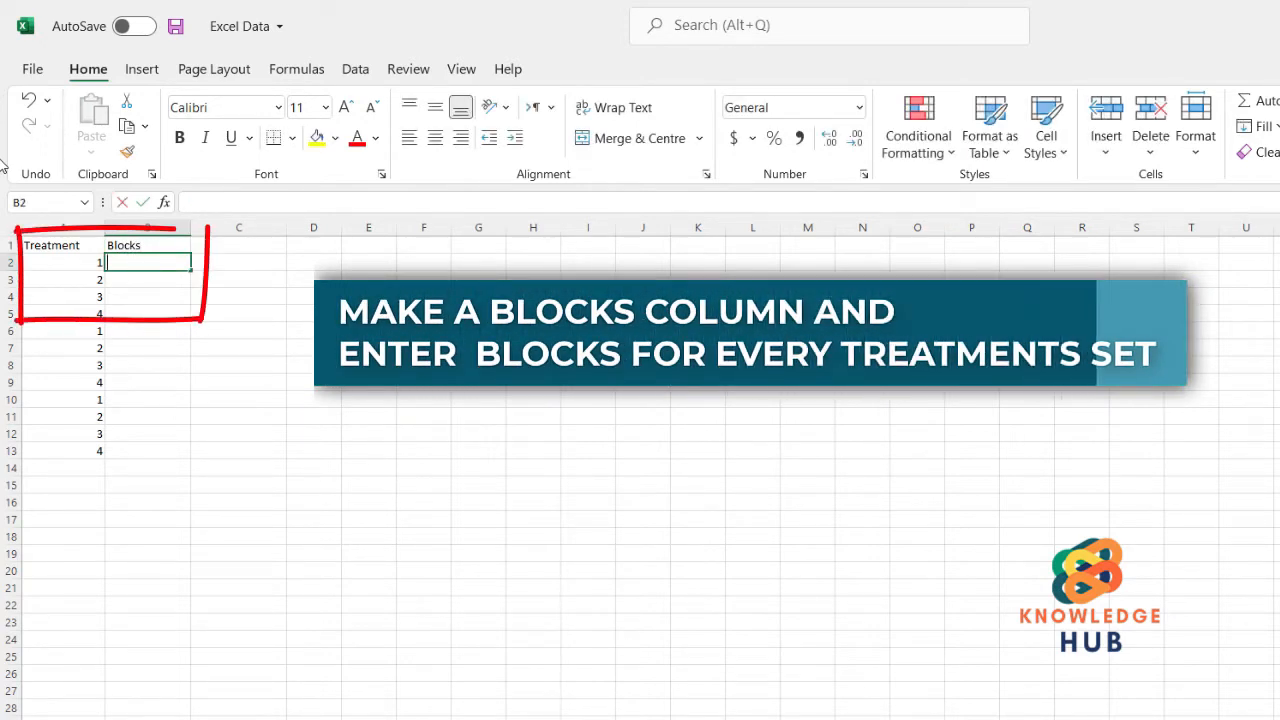
# Step: Enter block number 1 in cells B2:B5 for the first set of four treatments
pyautogui.write('1')
pyautogui.press('Return')
pyautogui.write('1')
pyautogui.press('Return')
pyautogui.write('1')
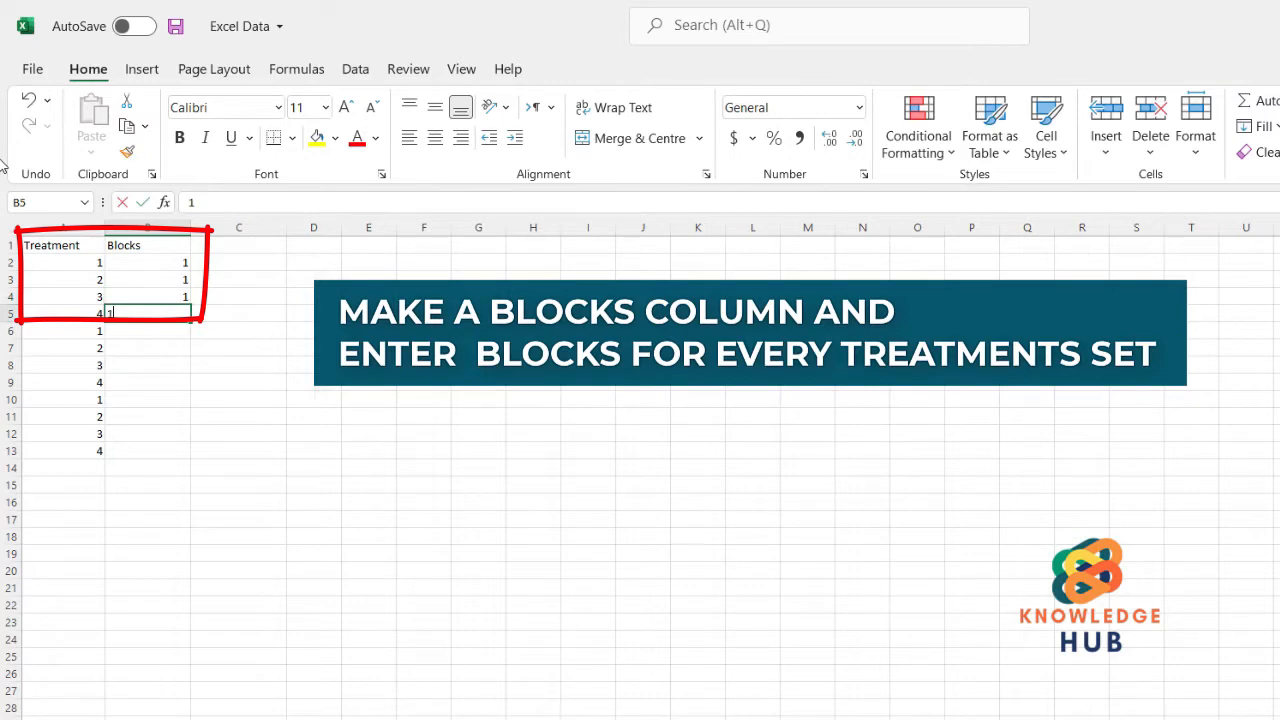
pyautogui.press('Return')
# Step: Enter block number 2 in cells B6:B9 for the second set of four treatments
pyautogui.write('2')
pyautogui.press('Return')
pyautogui.write('2')
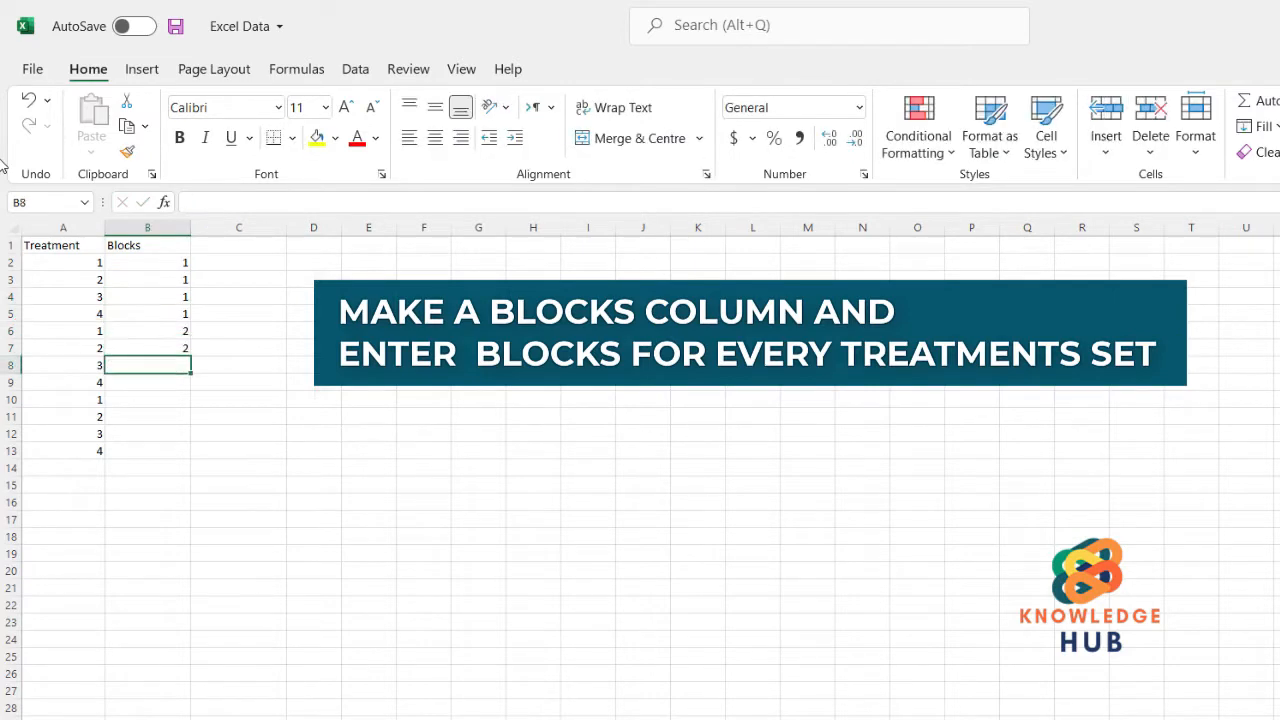
pyautogui.write('2')
pyautogui.press('Return')
pyautogui.write('2')
pyautogui.press('Return')
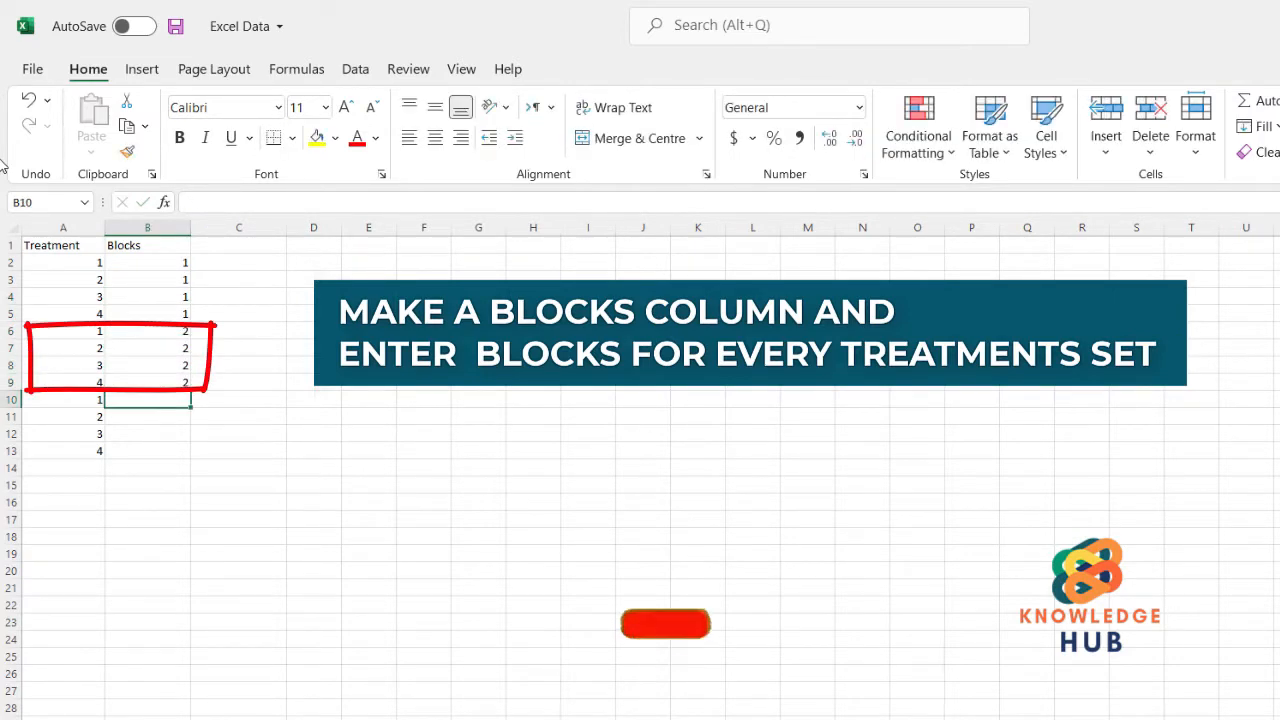
# Step: Enter block number 3 in cells B10:B13 for the third set of four treatments
pyautogui.write('3')
pyautogui.press('Return')
pyautogui.write('3')
pyautogui.press('Return')
pyautogui.write('3')
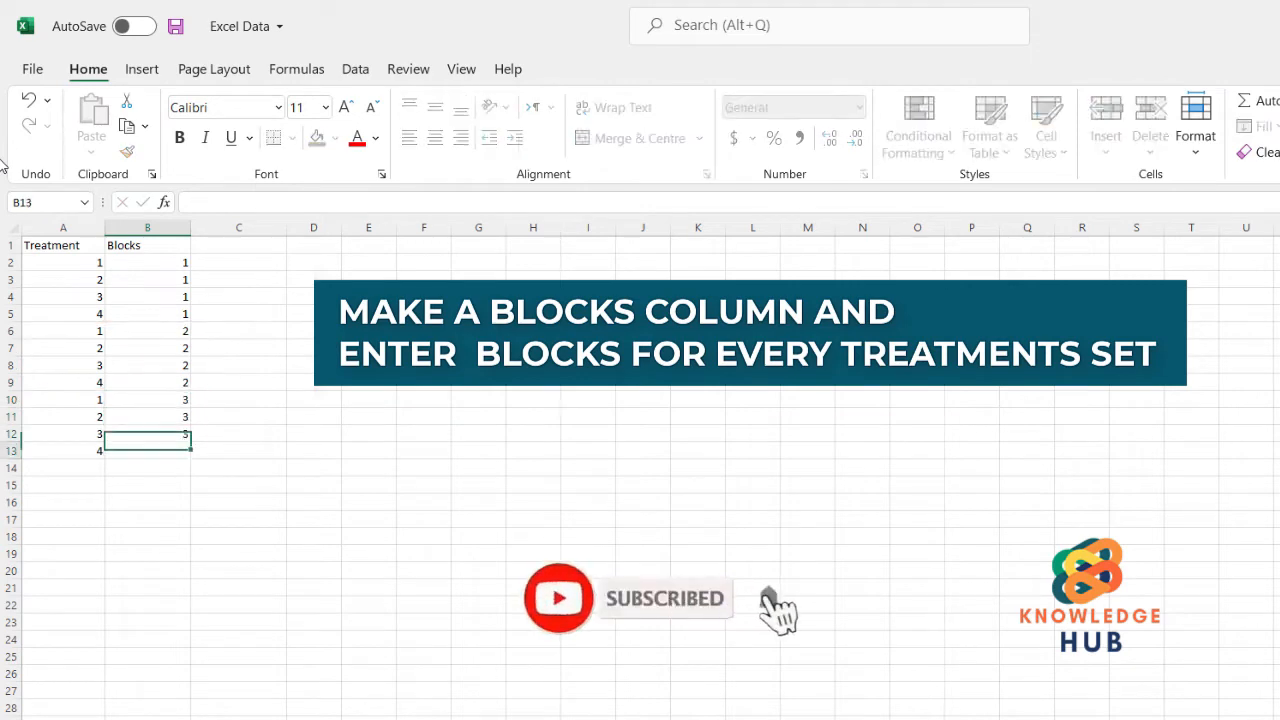
pyautogui.write('3')
pyautogui.press('Return')
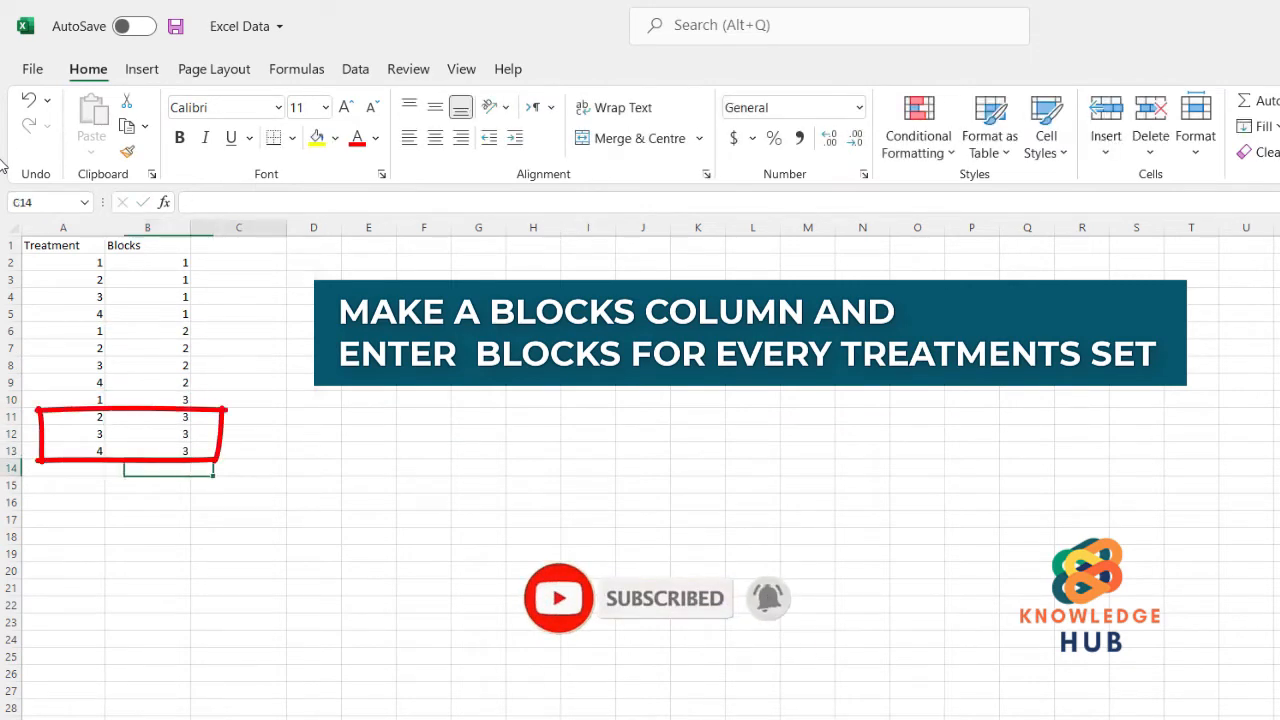
# Step: Add the header Data in cell C1 beside the Blocks header
pyautogui.press('Up')
pyautogui.press('Up')
pyautogui.press('Up')
pyautogui.press('Up')
pyautogui.press('Up')
pyautogui.press('Up')
pyautogui.press('Up')
pyautogui.press('Up')
pyautogui.press('Up')
pyautogui.press('Up')
pyautogui.press('Up')
pyautogui.press('Up')
pyautogui.press('Up')
pyautogui.write('D')
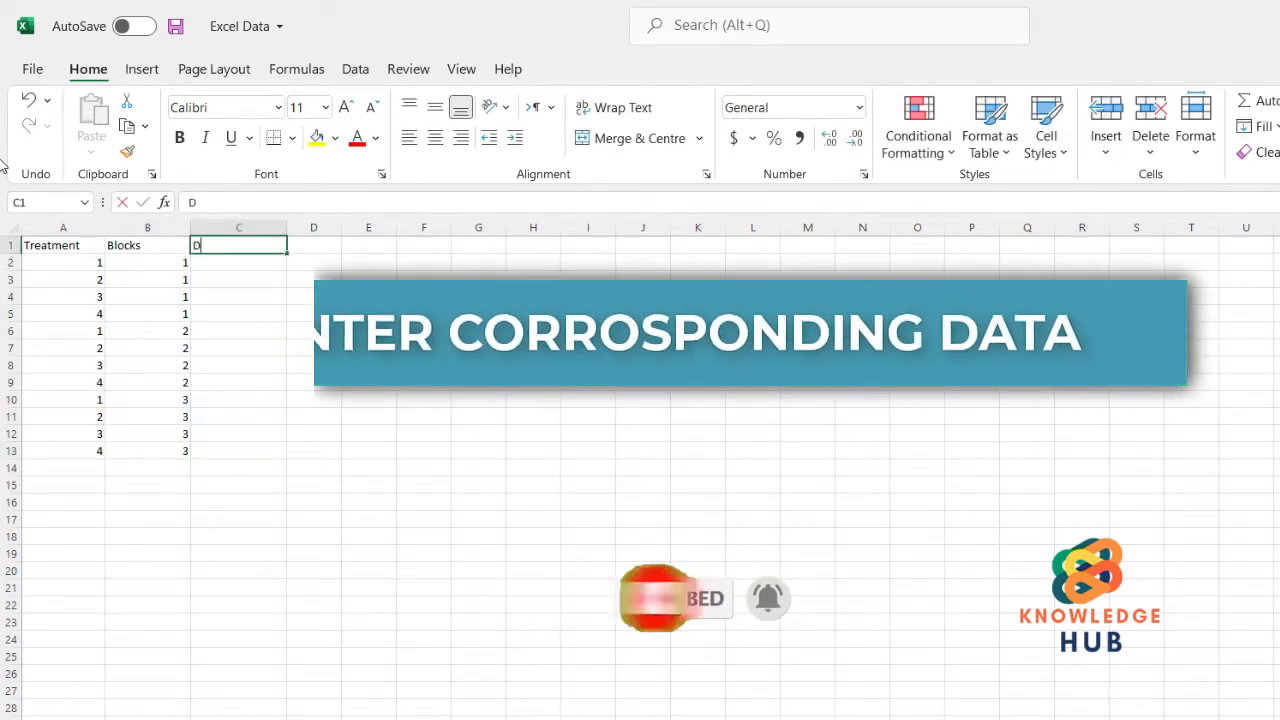
pyautogui.write('ata')
pyautogui.press('Return')
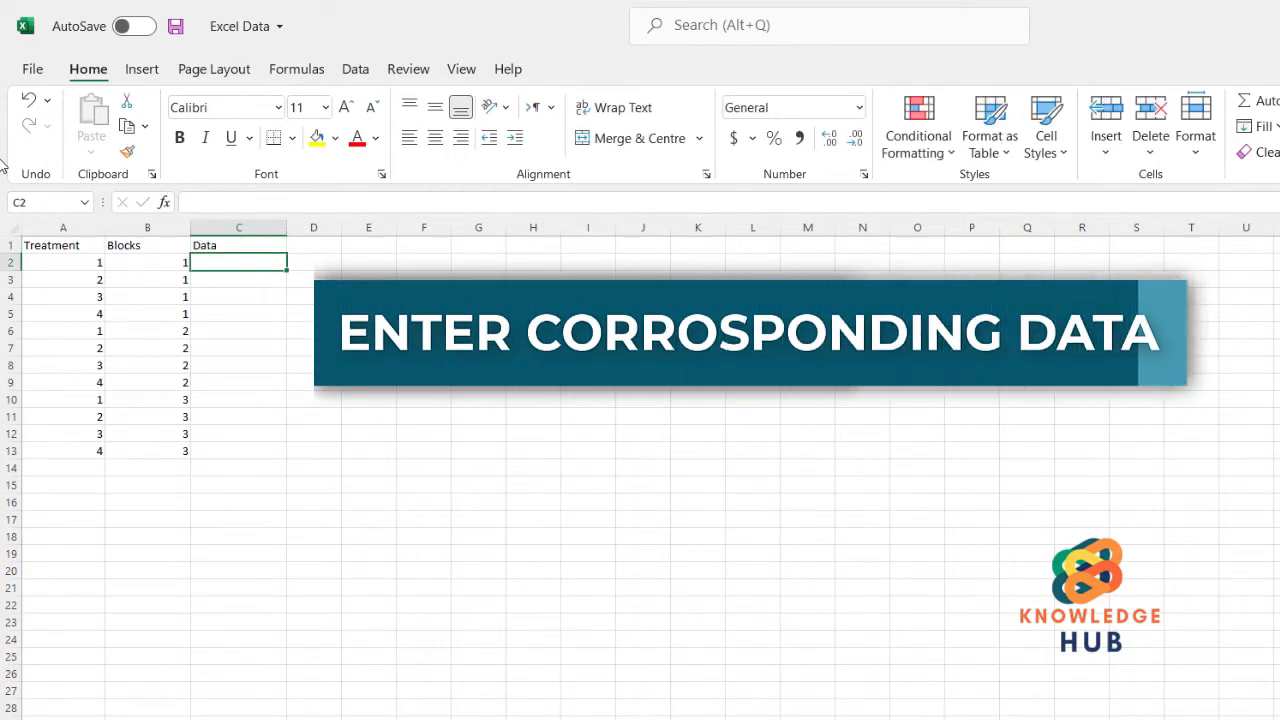
# Step: Enter the first block's values 45, 43, 42 and 41 in cells C2:C5 of the Data column
pyautogui.write('45')
pyautogui.press('Return')
pyautogui.write('43')
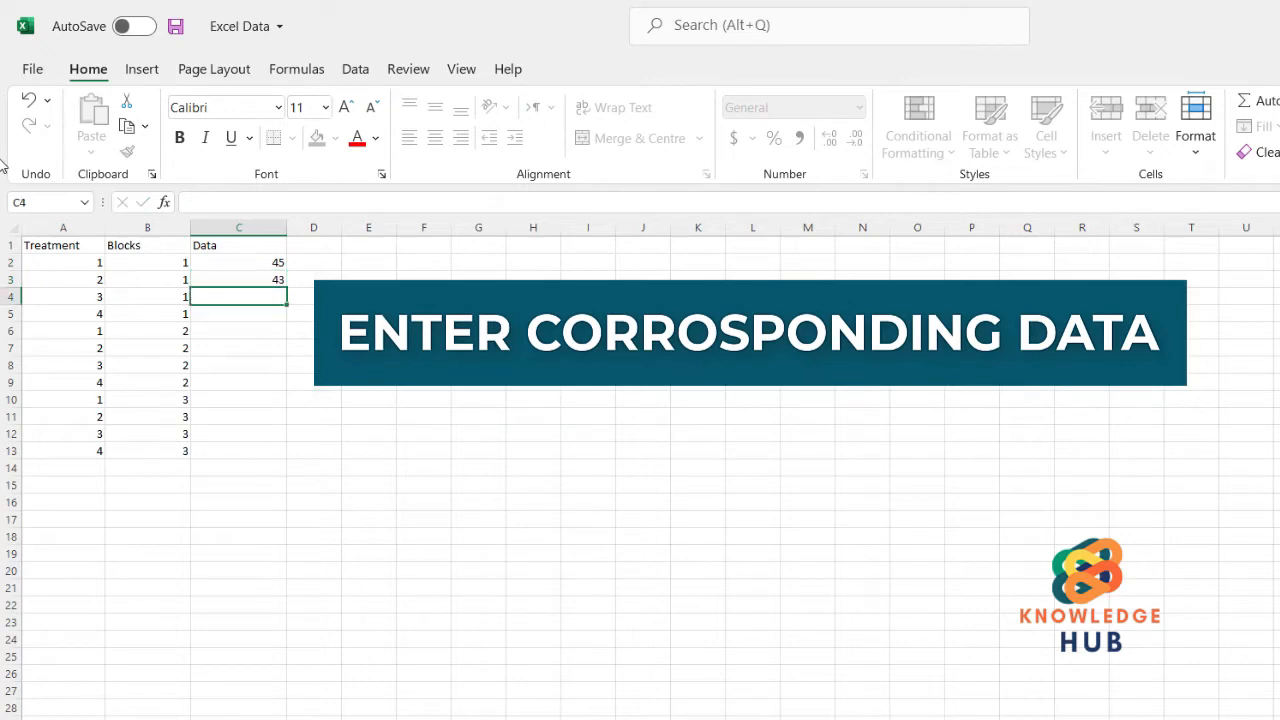
pyautogui.write('42')
pyautogui.write('41')
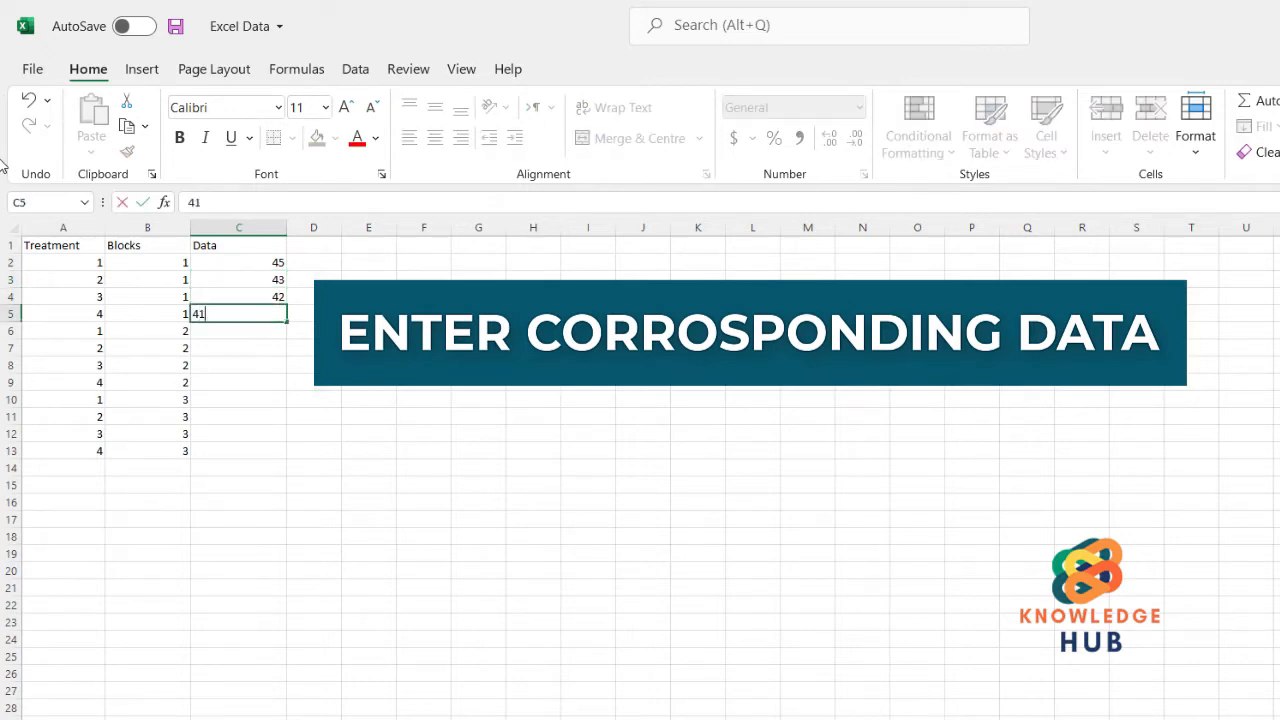
pyautogui.press('Return')
# Step: Enter the second block's values 47, 45, 46 and 45 in cells C6:C9 of the Data column
pyautogui.write('47')
pyautogui.press('Return')
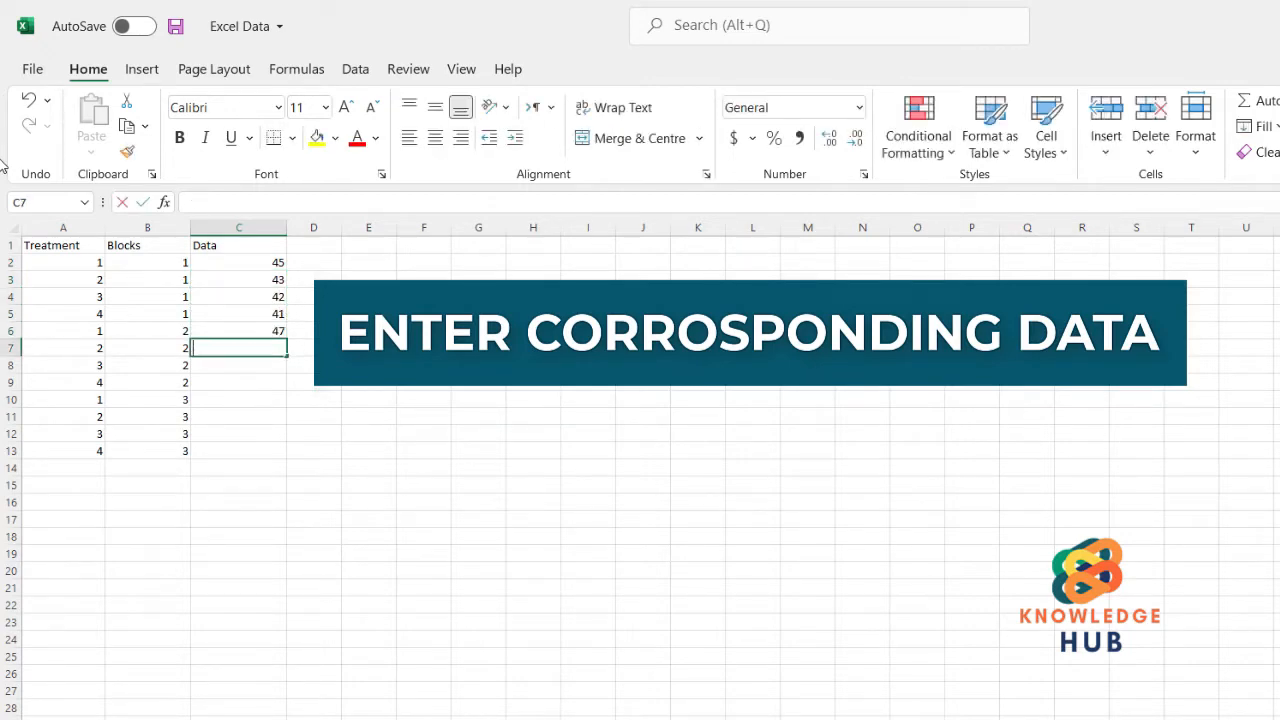
pyautogui.write('46')
pyautogui.press('Return')
pyautogui.write('4')
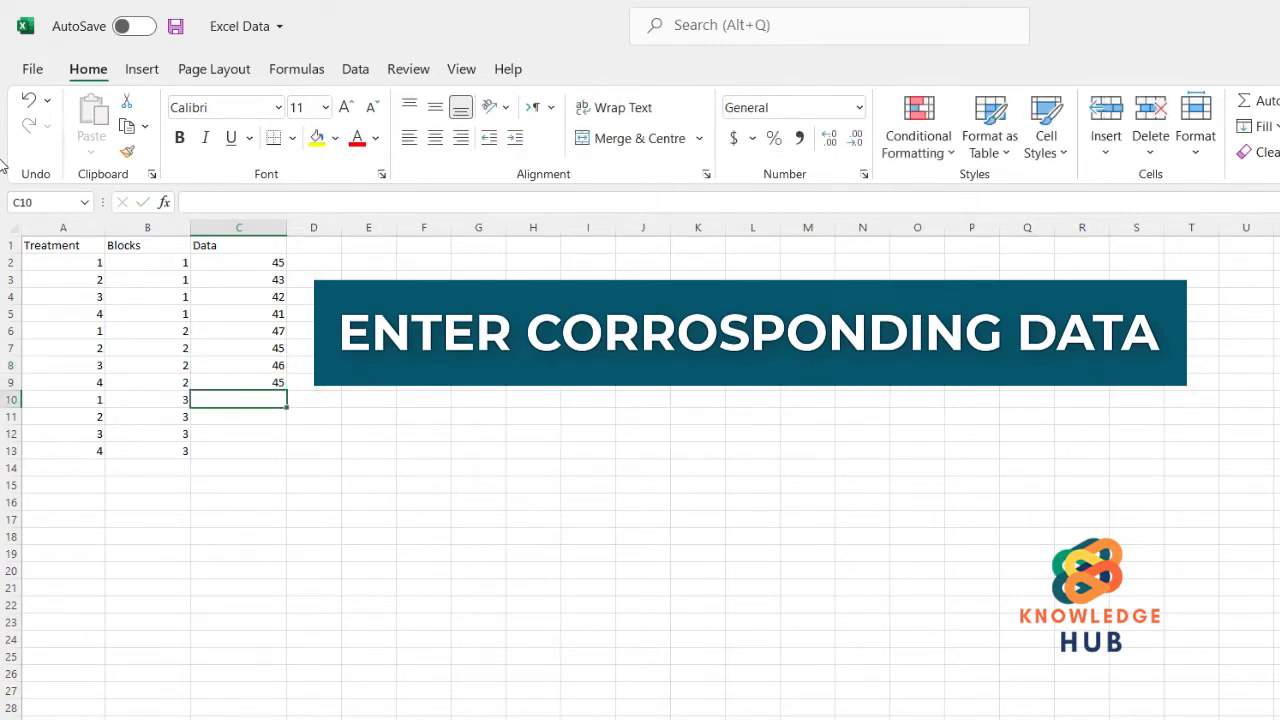
# Step: Enter the third block's values 47, 46, 44 and 43 in cells C10:C13 of the Data column
pyautogui.write('47')
pyautogui.press('Return')
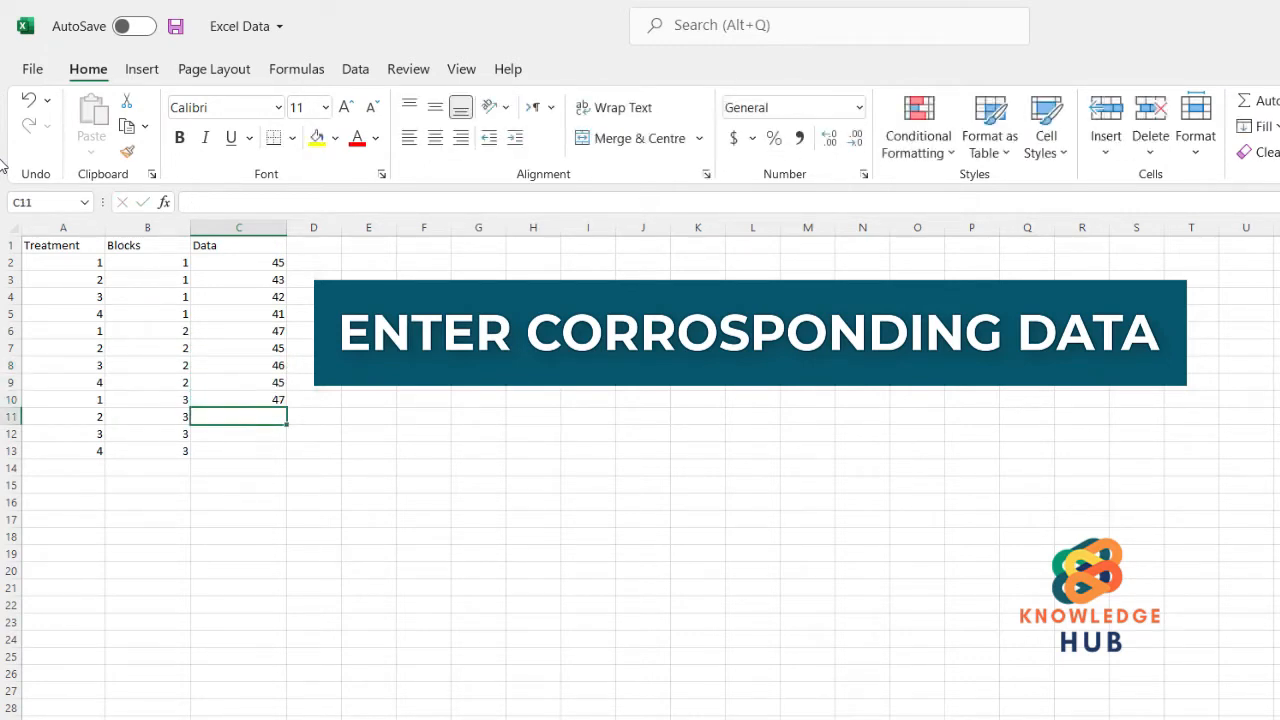
pyautogui.write('46')
pyautogui.press('Return')
pyautogui.write('4')
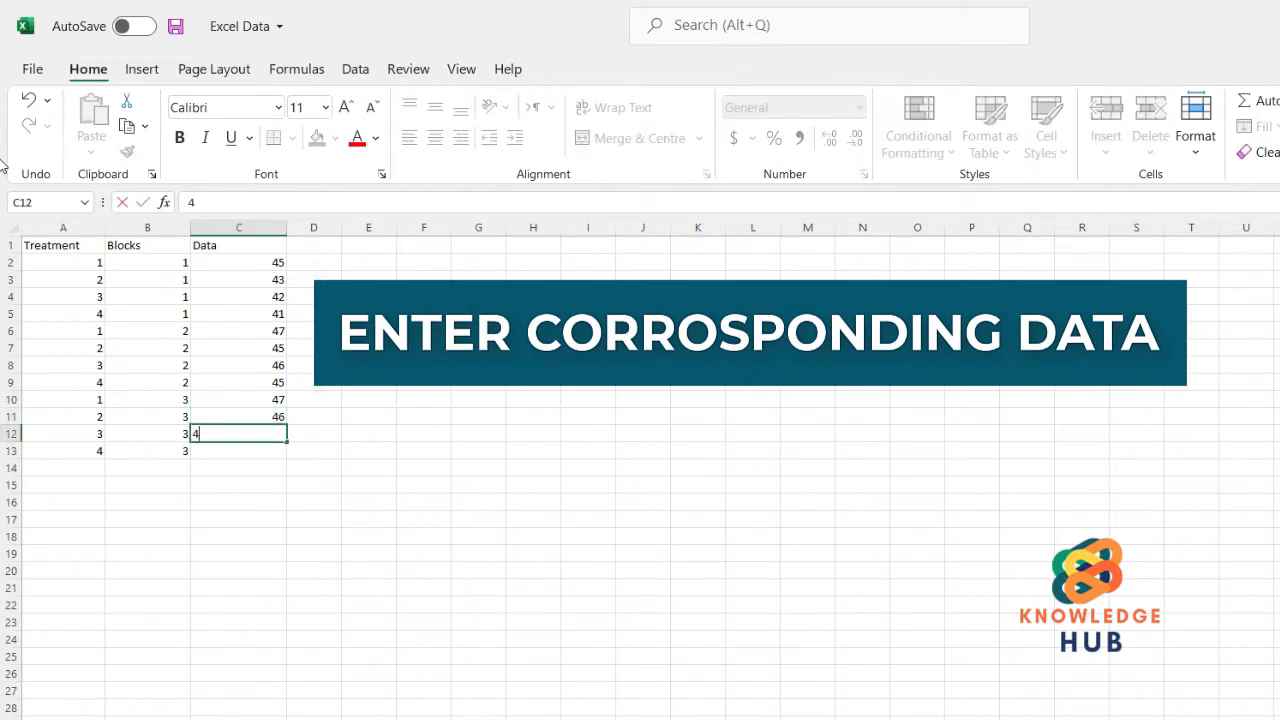
pyautogui.write('4')
pyautogui.press('Return')
pyautogui.write('43')
pyautogui.press('Return')
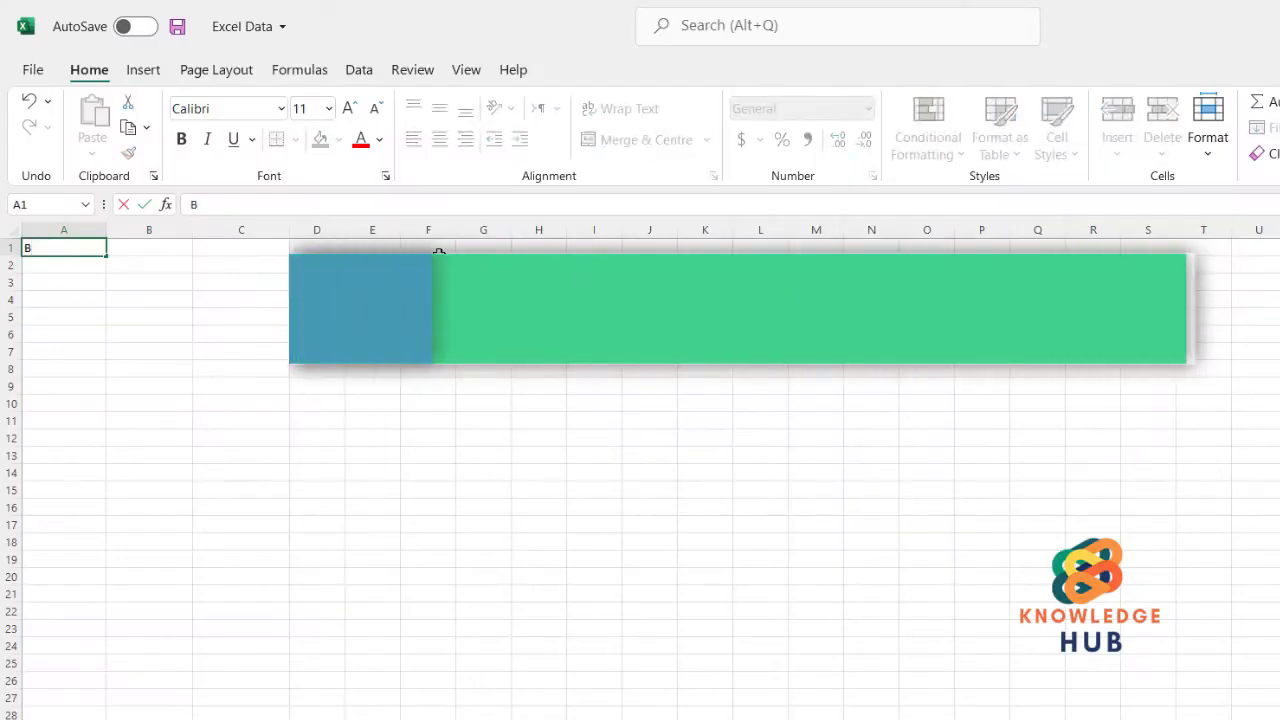
# Step: In the blank sheet, enter the header Block in cell A1 and block number 1 in cells A2:A4
pyautogui.write('lock')
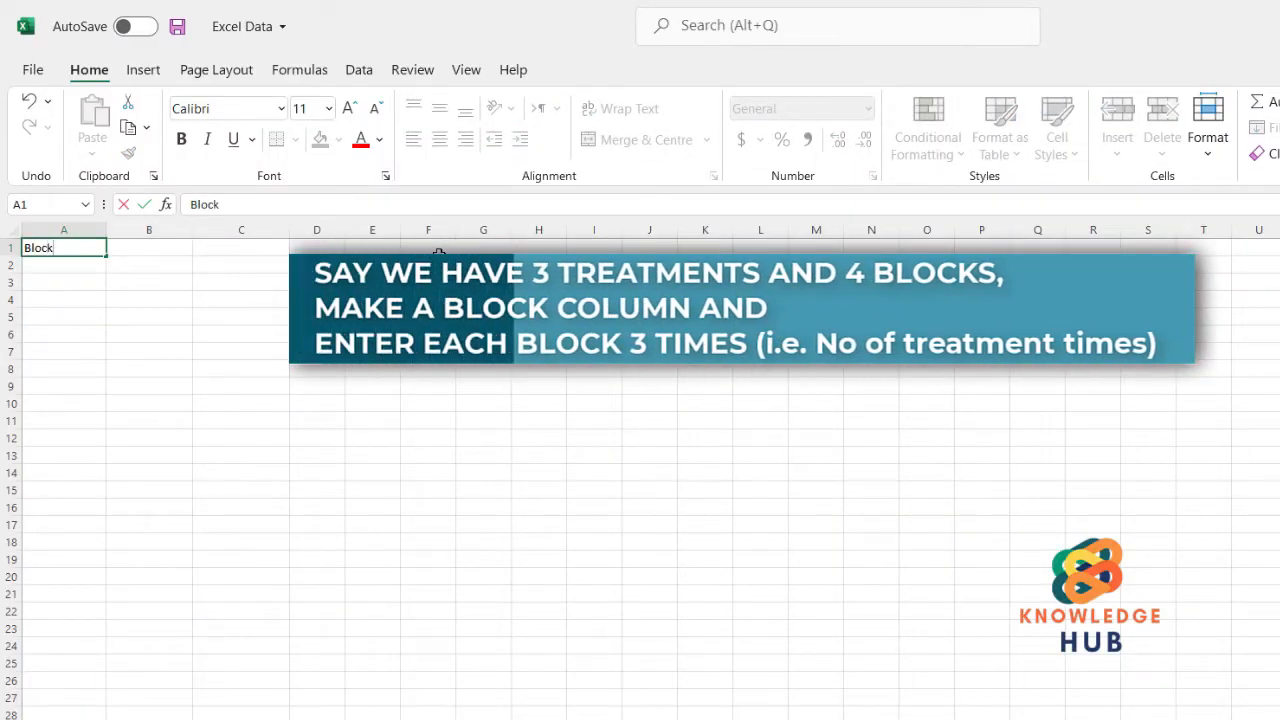
pyautogui.press('Return')
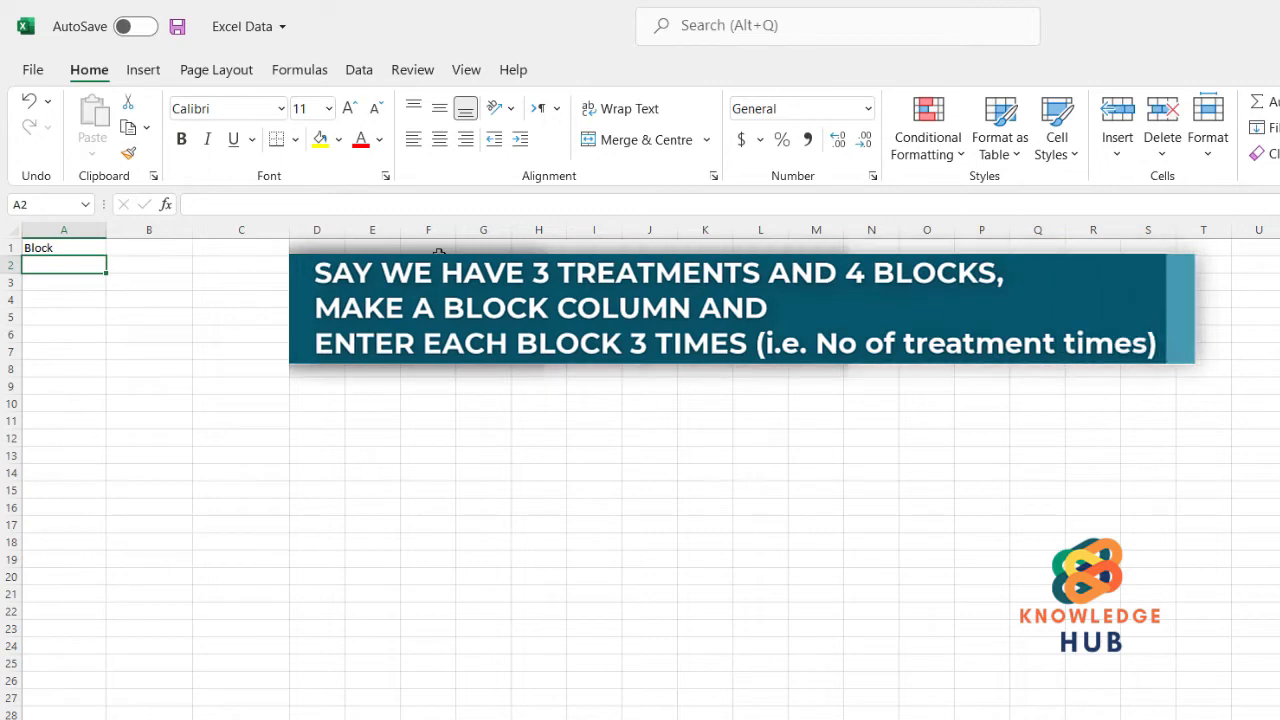
pyautogui.write('1')
pyautogui.press('Return')
pyautogui.write('1')
pyautogui.press('Return')
pyautogui.write('1')
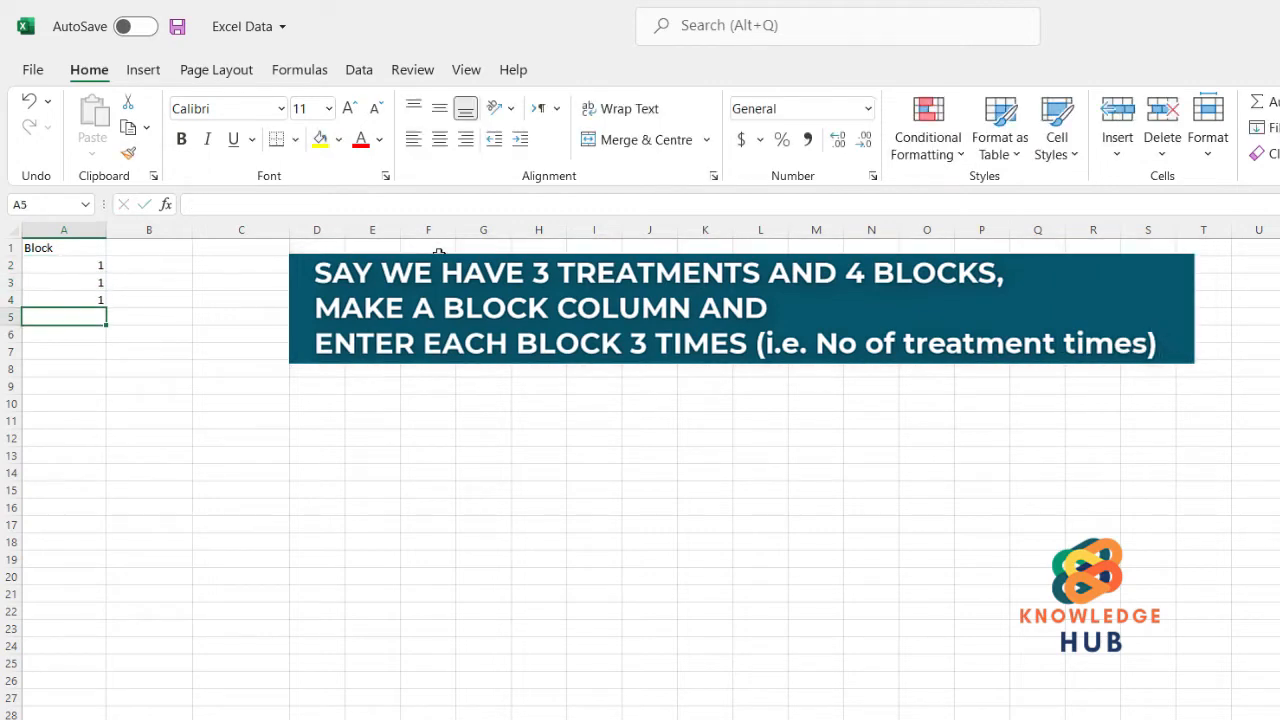
# Step: Enter block number 2 in cells A5:A7 and block number 3 in cells A8:A10 of the Block column
pyautogui.write('2')
pyautogui.press('Return')
pyautogui.write('2')
pyautogui.press('Return')
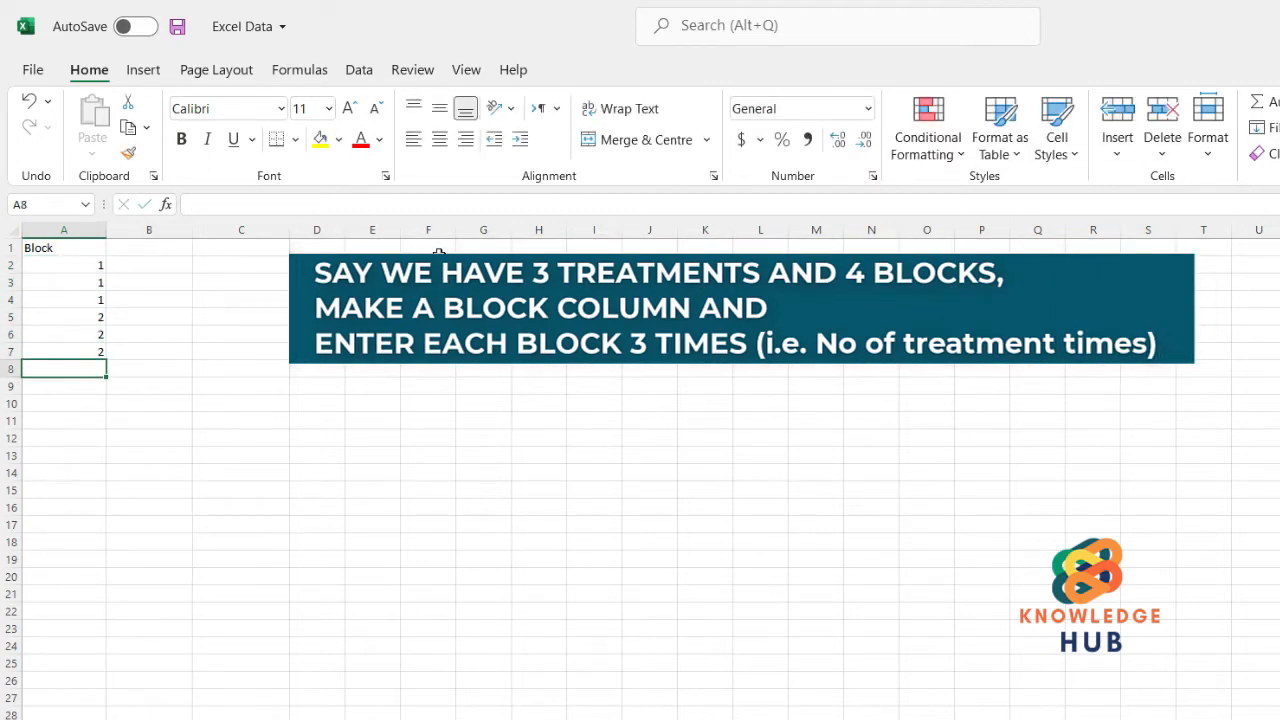
pyautogui.write('3')
pyautogui.press('Return')
pyautogui.write('3')
pyautogui.press('Return')
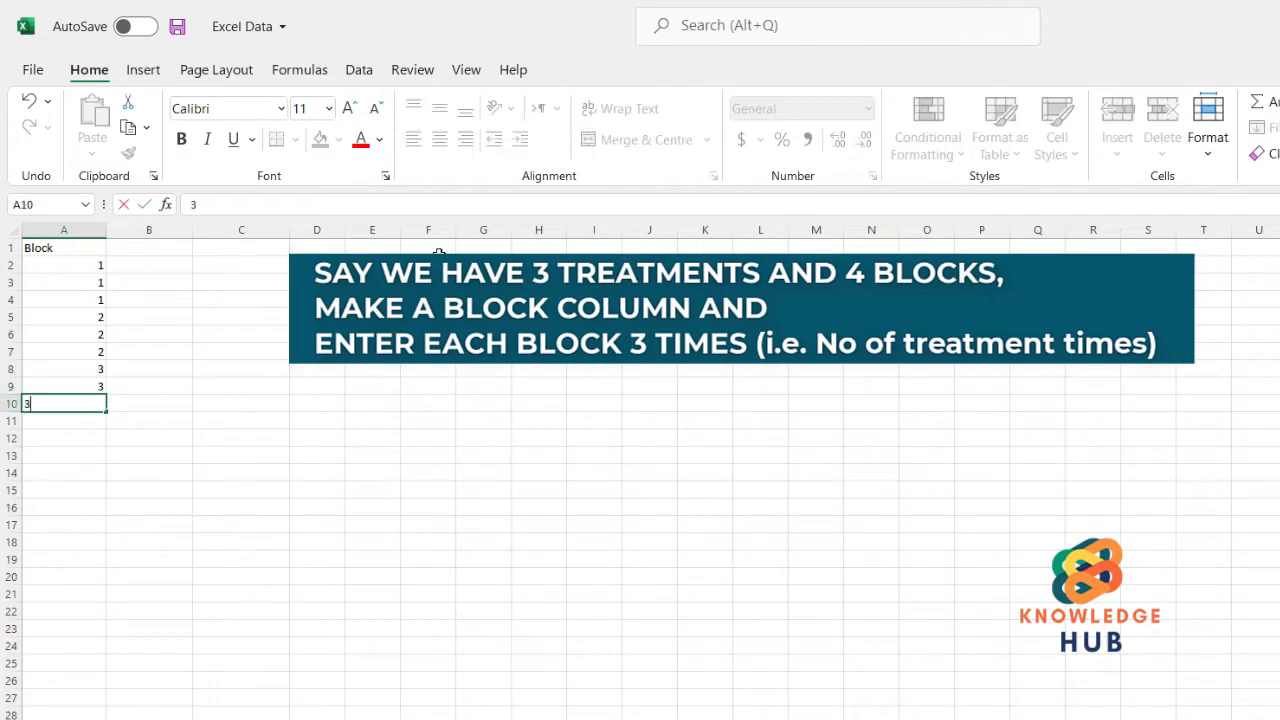
pyautogui.press('Return')
# Step: Enter block number 4 in cells A11:A13 to complete the Block column
pyautogui.write('4')
pyautogui.press('Return')
pyautogui.write('4')
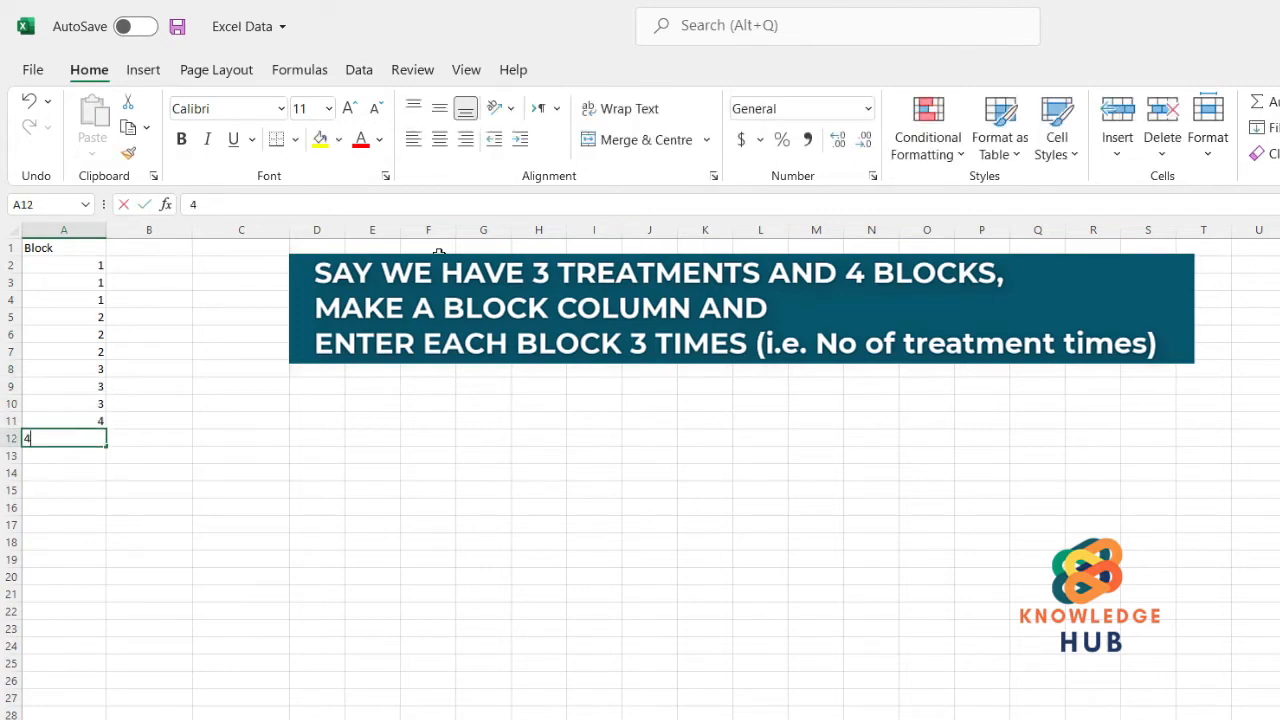
pyautogui.press('Return')
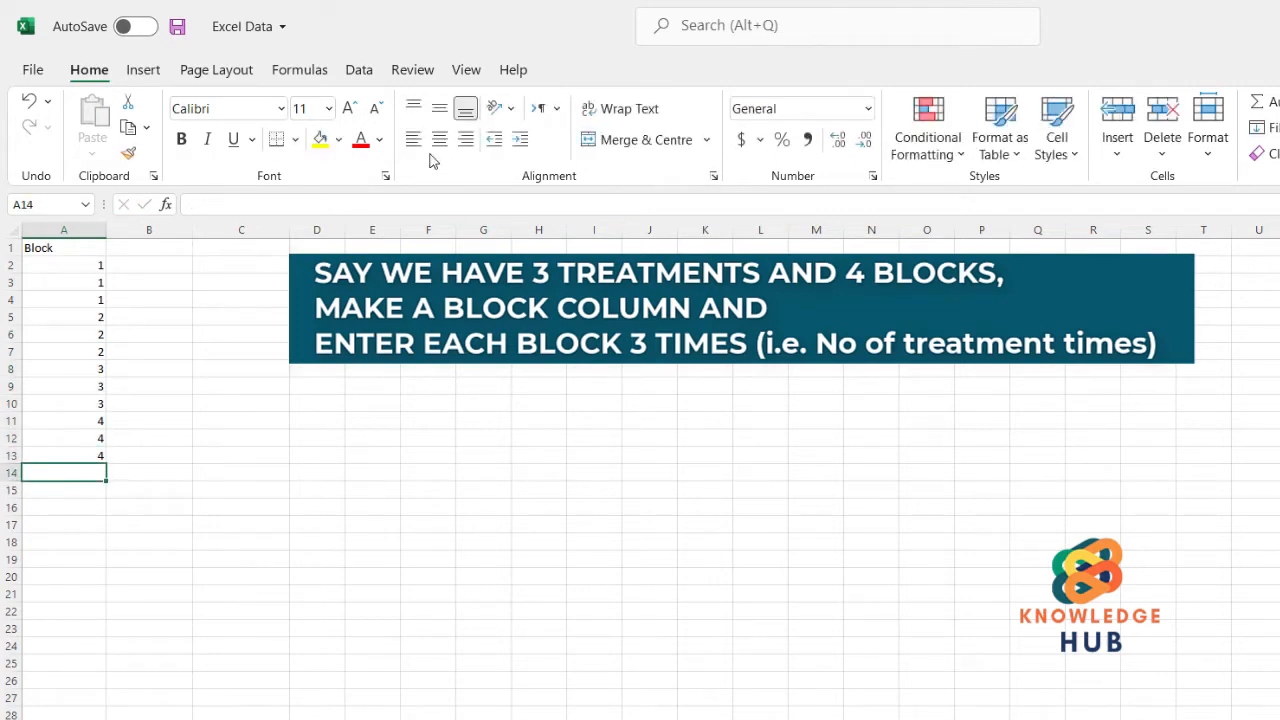
# Step: Add the header Treatment in cell B1 and enter treatment numbers 1, 2 and 3 in B2:B4 for block 1
pyautogui.click(149, 247)
pyautogui.write('T')
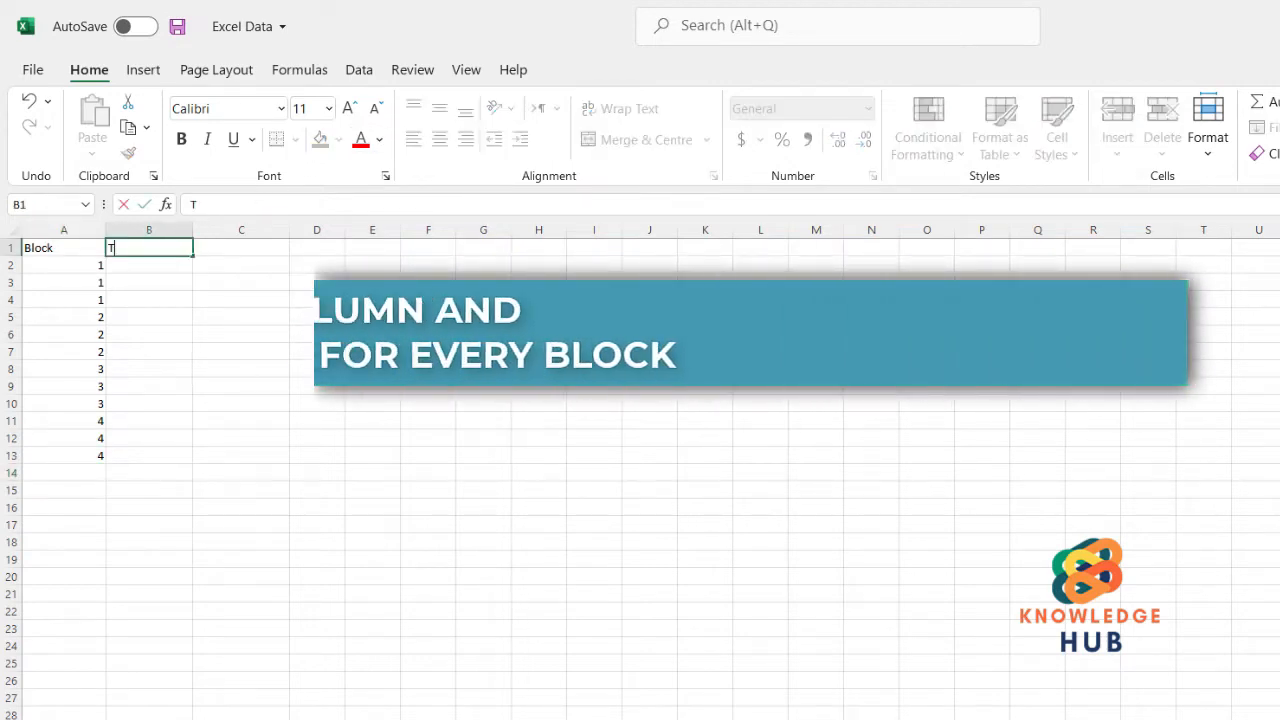
pyautogui.write('reatment')
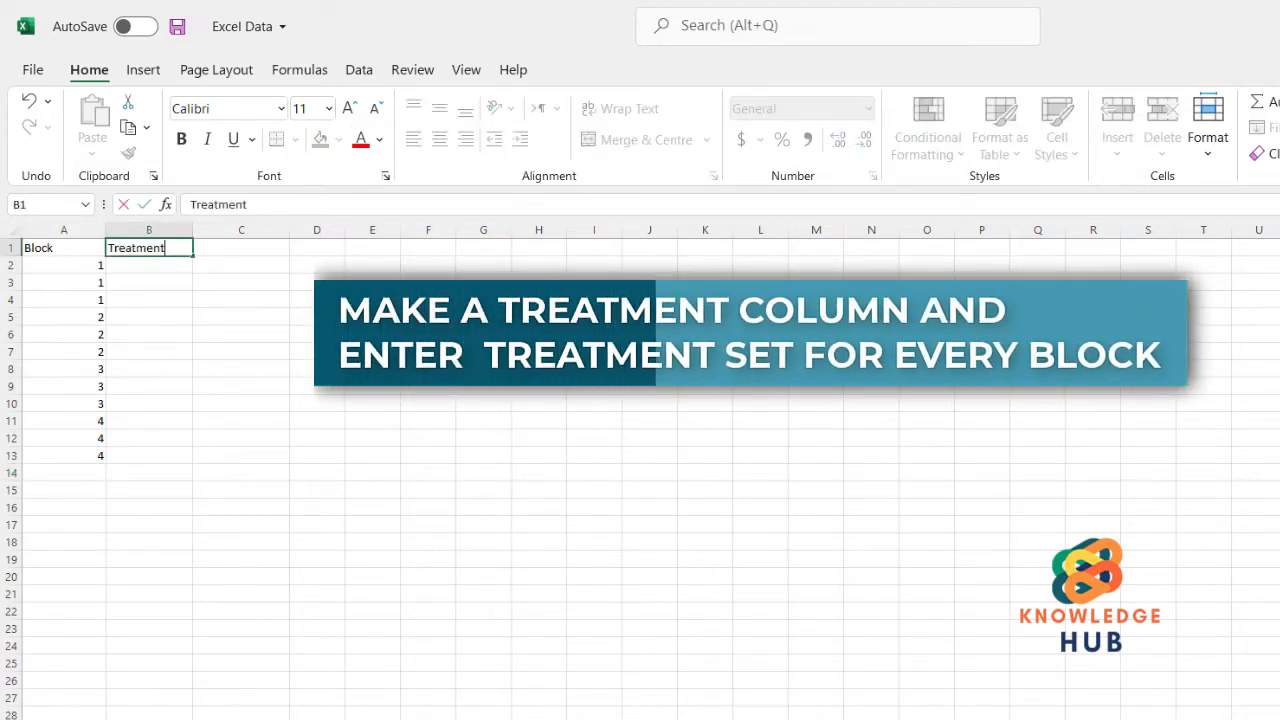
pyautogui.press('Return')
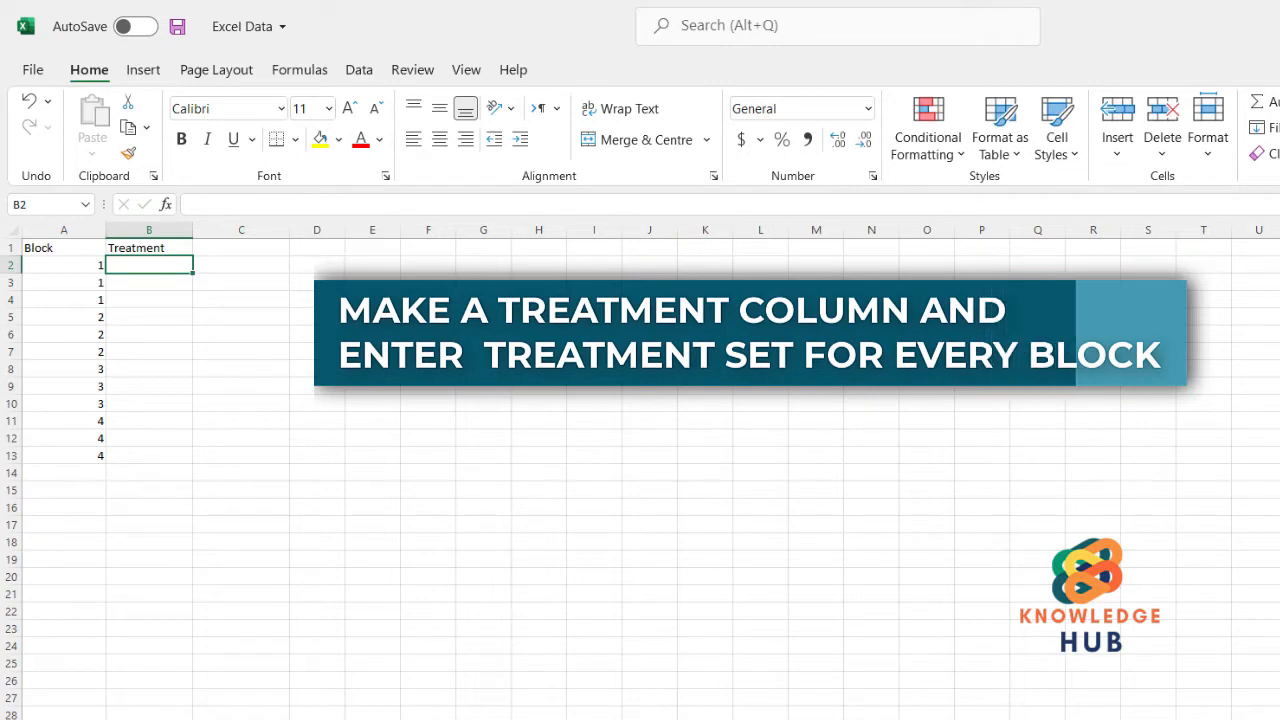
pyautogui.write('1')
pyautogui.press('Return')
pyautogui.write('2')
pyautogui.press('Return')
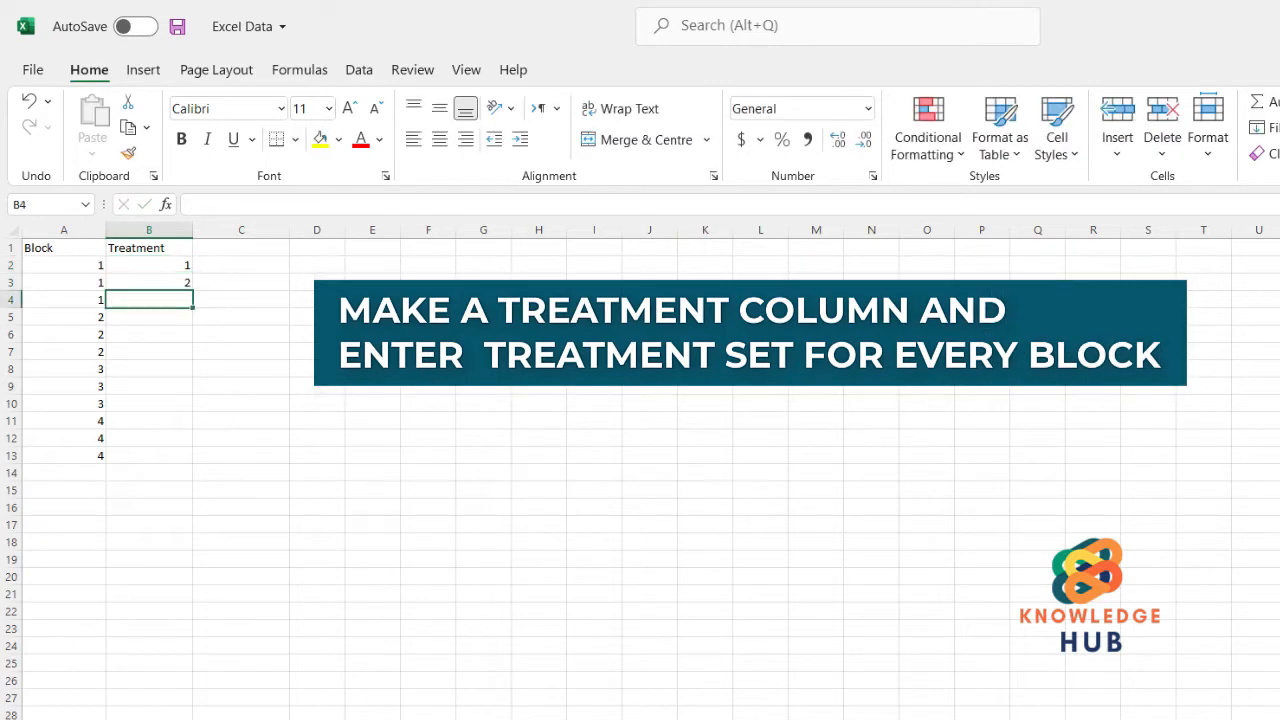
pyautogui.write('3')
pyautogui.press('Return')
# Step: Enter treatment numbers 1, 2 and 3 in cells B5:B7 for block 2
pyautogui.write('1')
pyautogui.press('Return')
pyautogui.write('2')
pyautogui.press('Return')
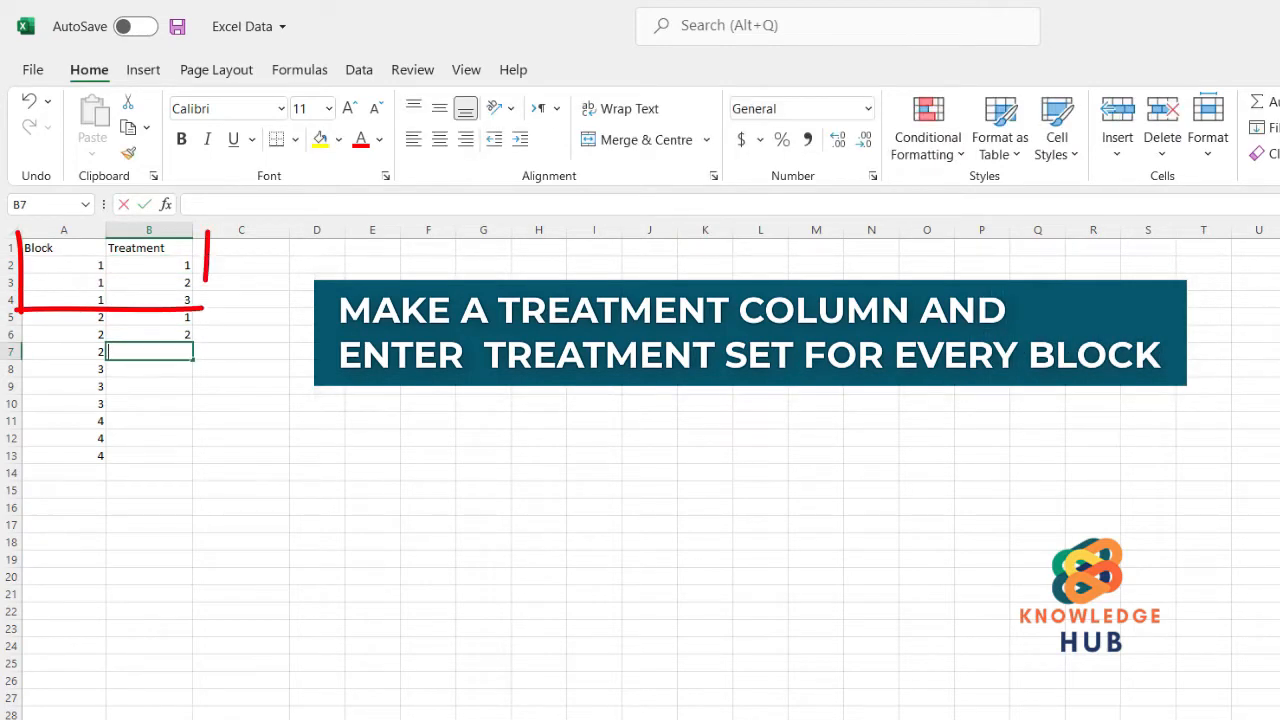
pyautogui.write('3')
pyautogui.press('Return')
# Step: Enter treatment numbers 1, 2 and 3 in cells B8:B10 for block 3
pyautogui.write('1')
pyautogui.press('Return')
pyautogui.write('2')
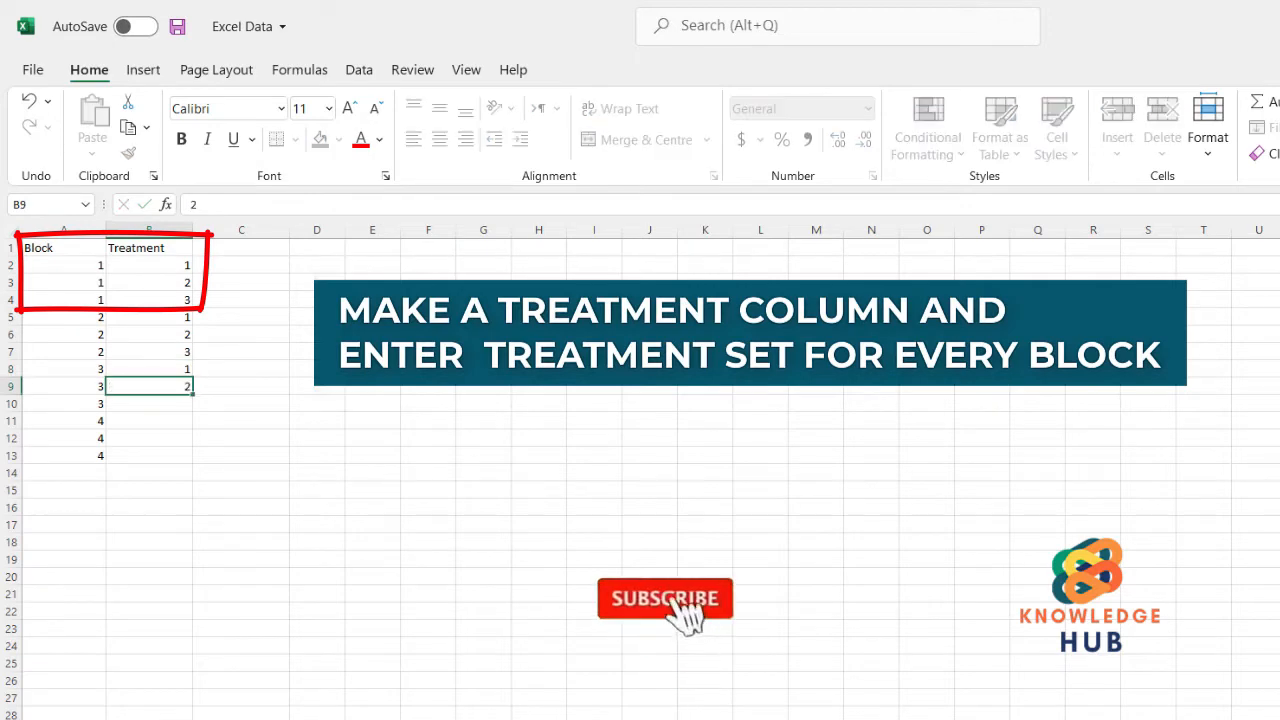
pyautogui.press('Return')
pyautogui.write('3')
pyautogui.press('Return')
# Step: Enter treatment numbers 1, 2 and 3 in cells B11:B13 for block 4
pyautogui.write('1')
pyautogui.press('Return')
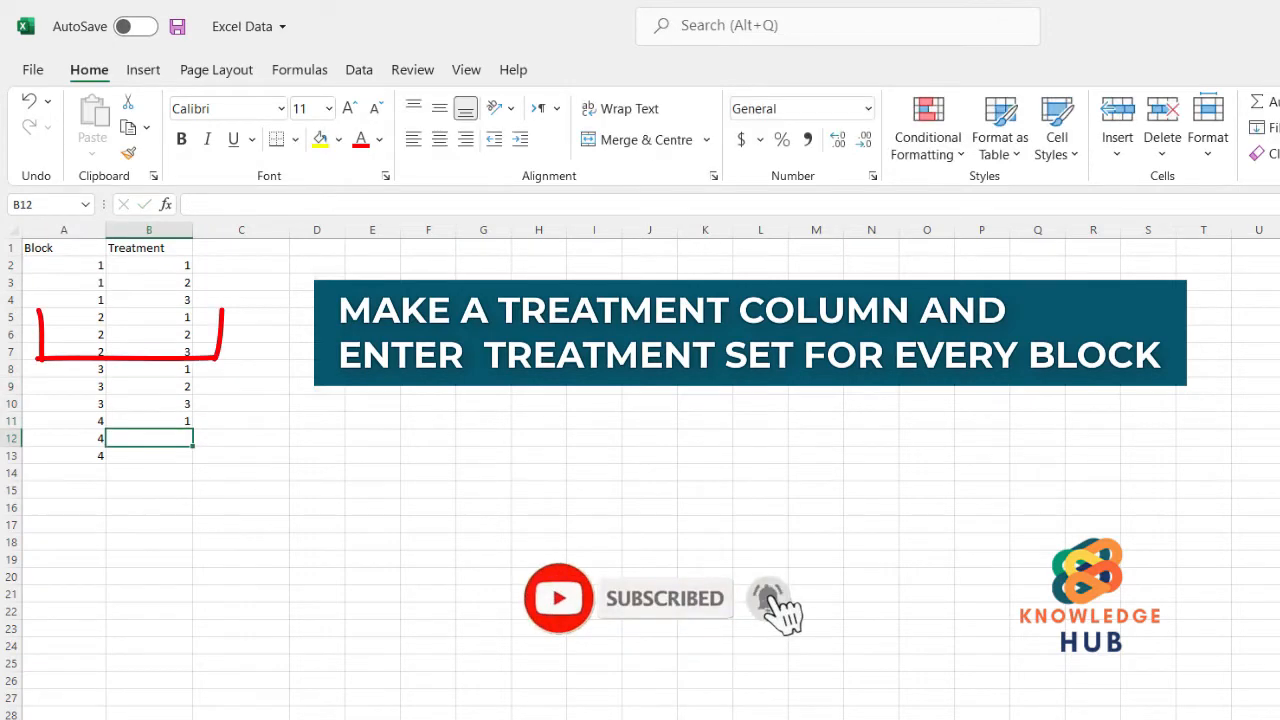
pyautogui.write('2')
pyautogui.press('Return')
pyautogui.write('3')
pyautogui.press('Return')
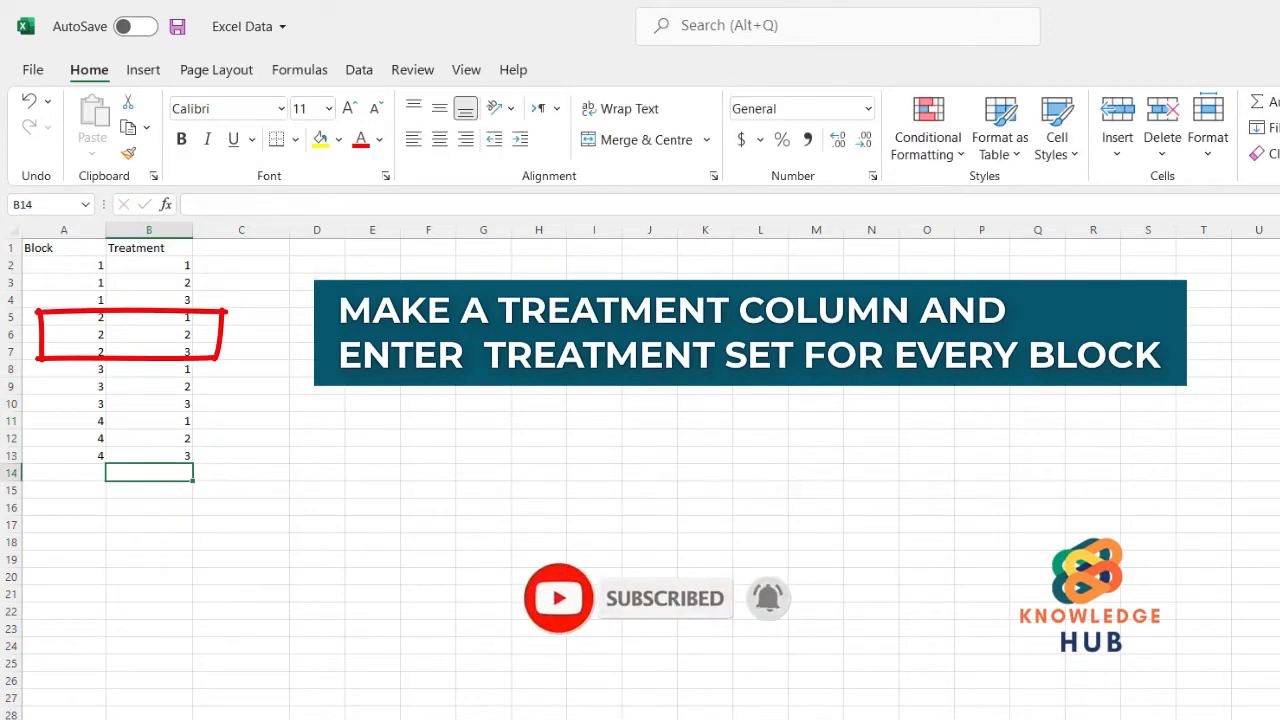
# Step: Add the header Data in cell C1 and enter 37, 39 and 40 in C2:C4 for block 1
pyautogui.click(261, 254)
pyautogui.write('Data')
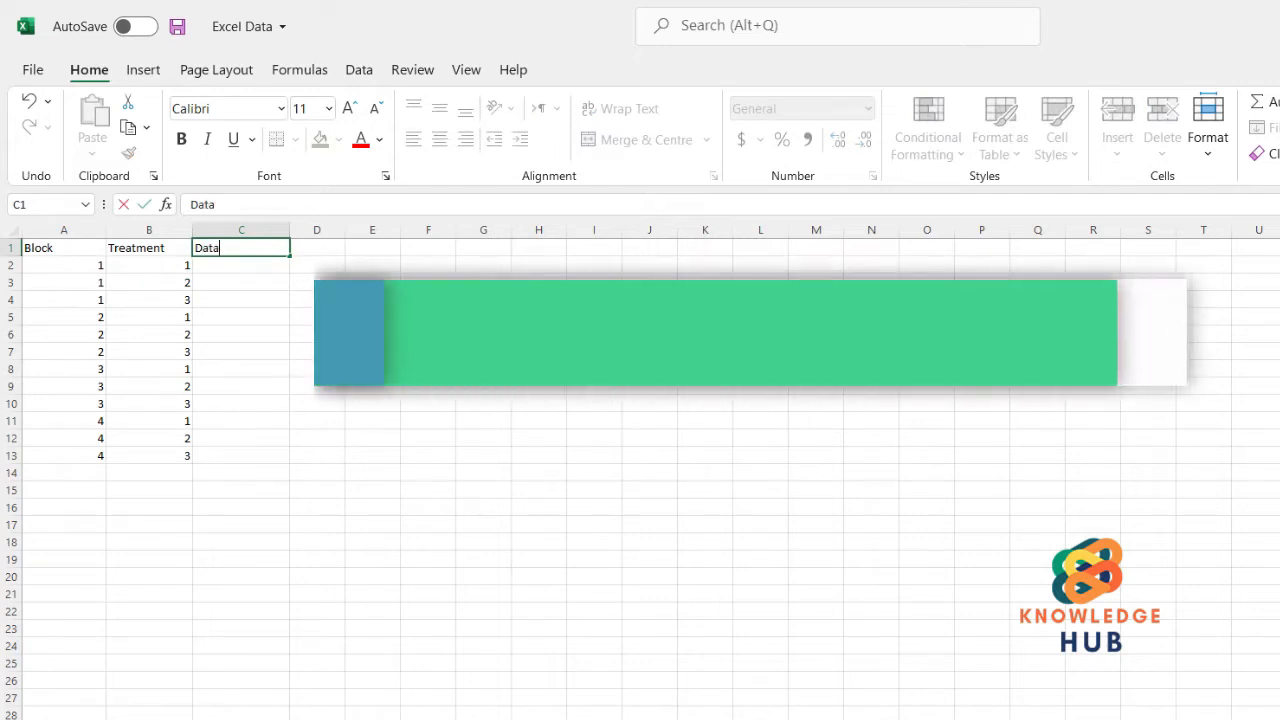
pyautogui.press('Return')
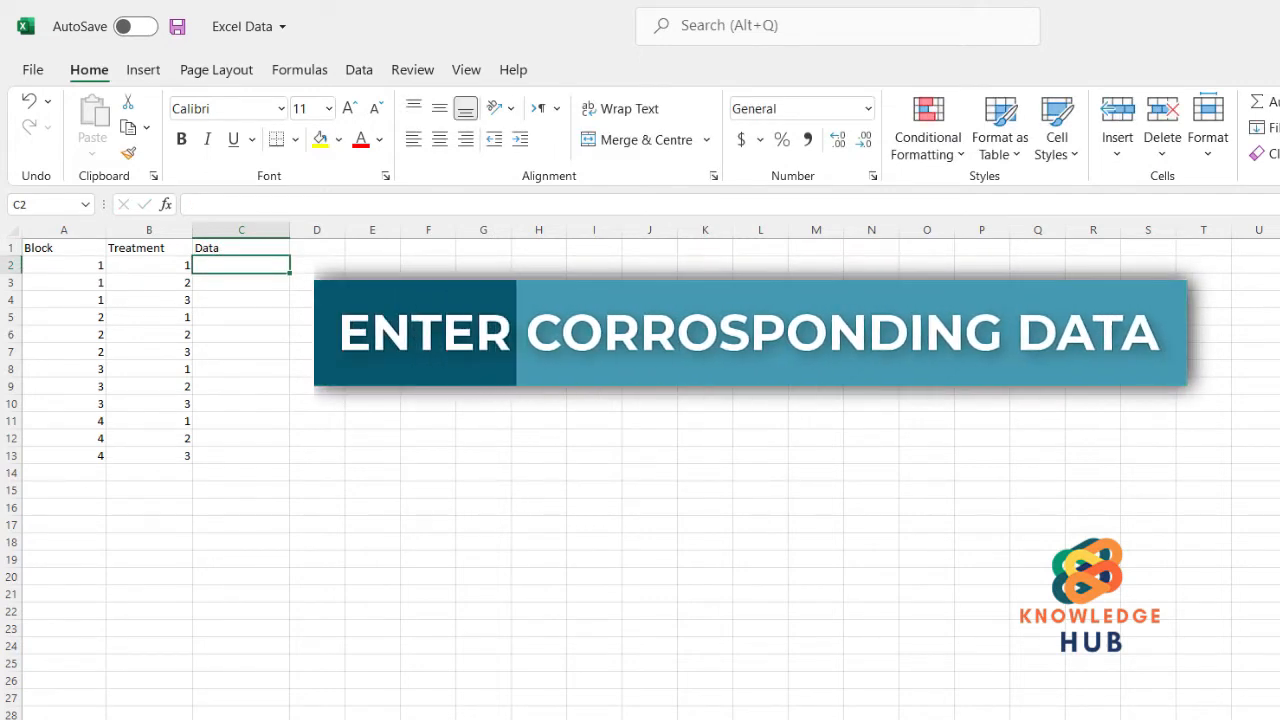
pyautogui.write('37')
pyautogui.press('Return')
pyautogui.write('39')
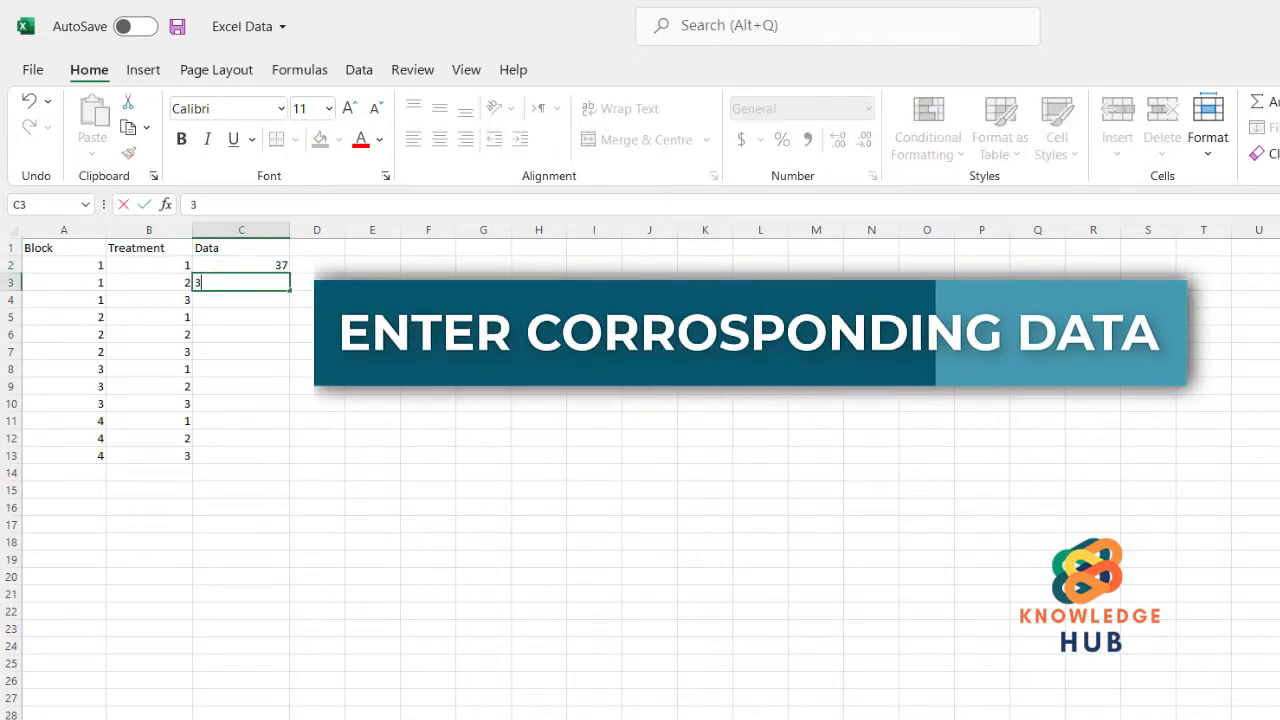
pyautogui.press('Return')
pyautogui.write('40')
pyautogui.press('Return')
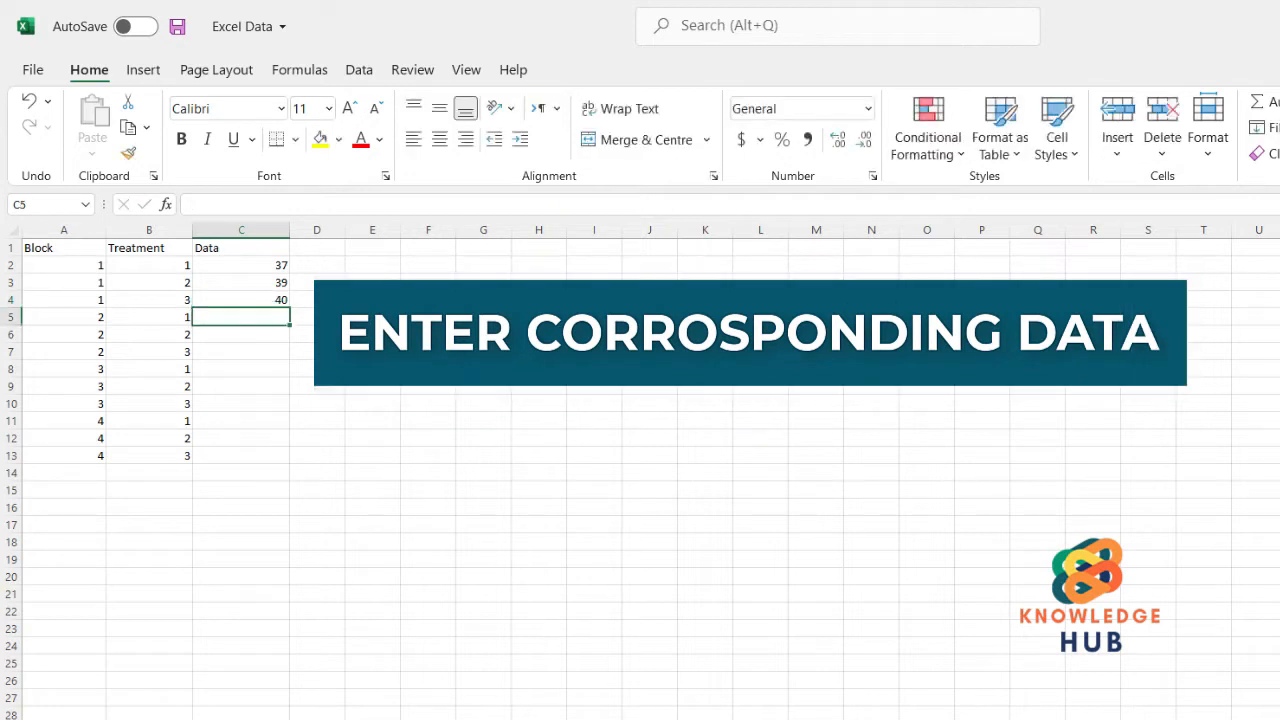
# Step: Enter the data values 45, 46 and 48 in cells C5:C7 for block 2
pyautogui.write('45')
pyautogui.press('Return')
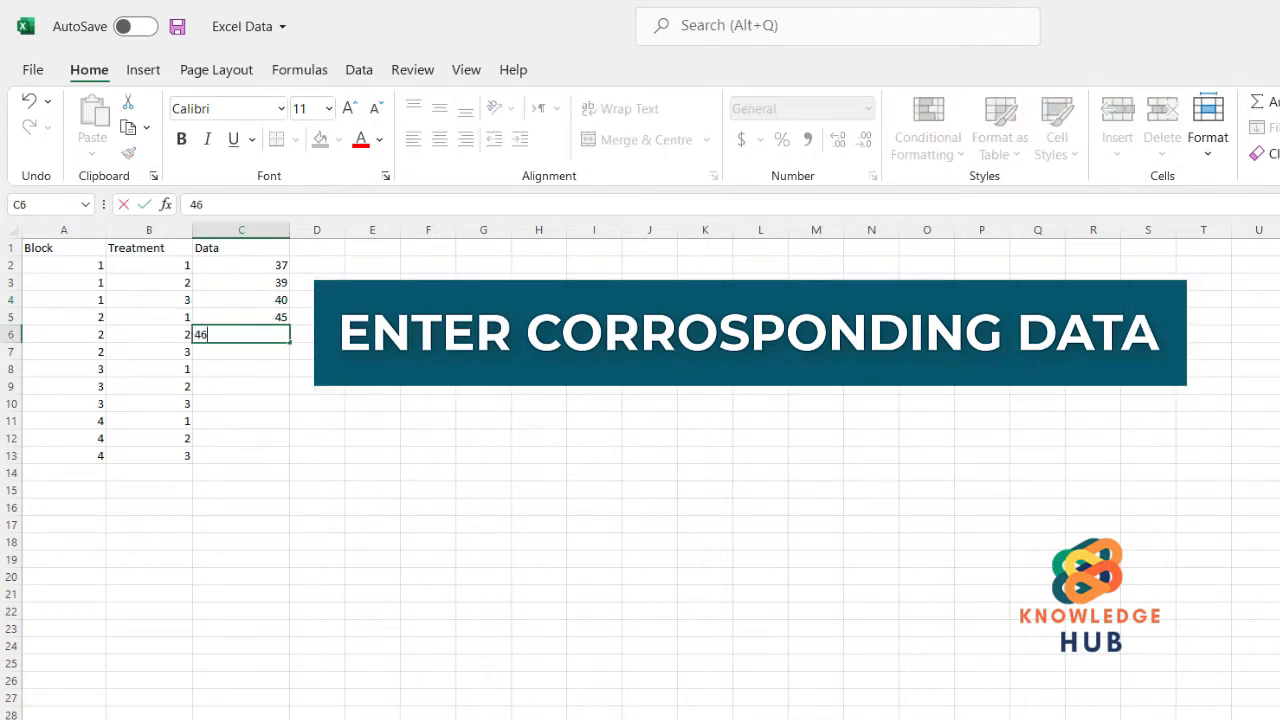
pyautogui.press('Return')
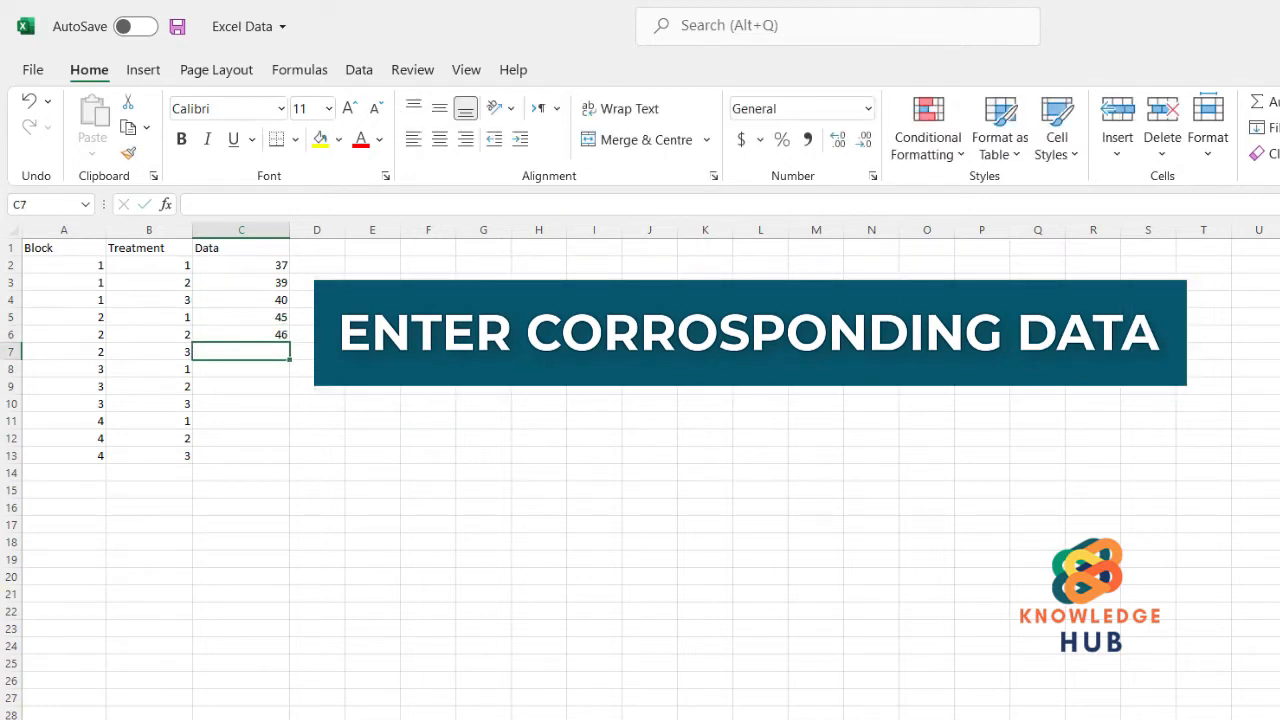
pyautogui.write('48')
pyautogui.press('Return')
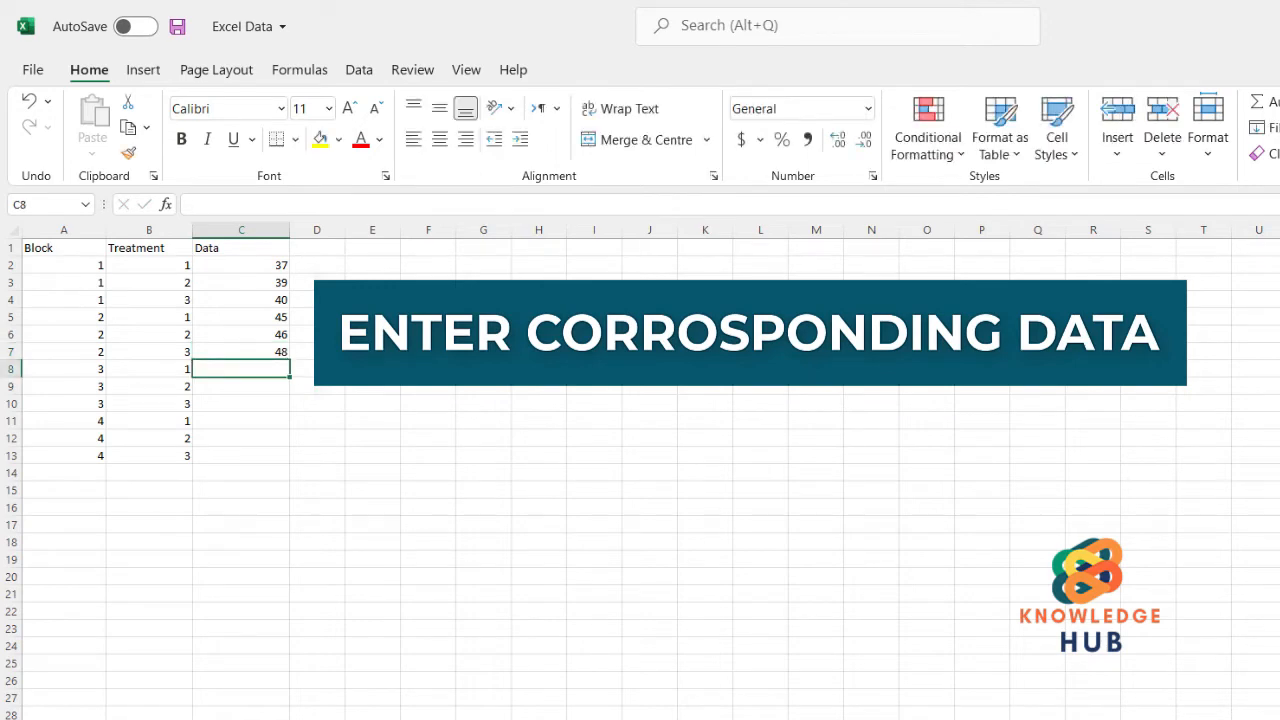
# Step: Enter the data values 54, 53 and 55 in cells C8:C10 for block 3
pyautogui.write('54')
pyautogui.press('Return')
pyautogui.write('53')
pyautogui.press('Return')
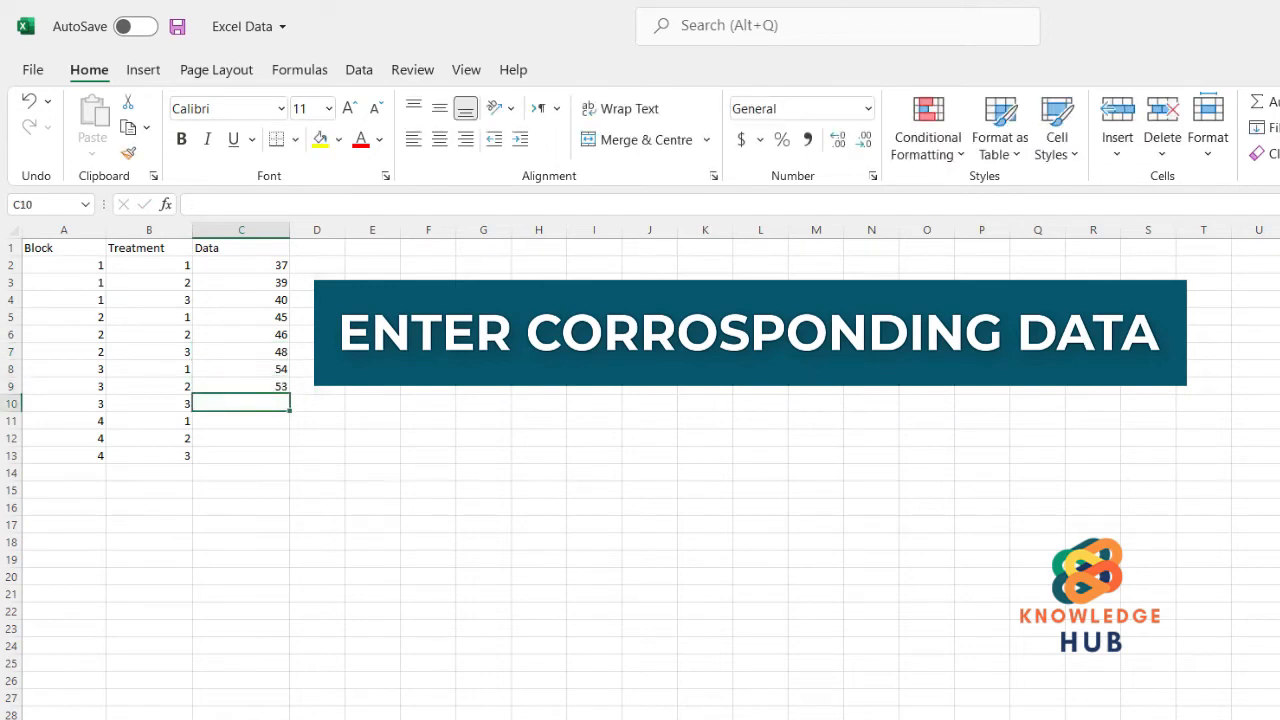
pyautogui.write('55')
pyautogui.press('Return')
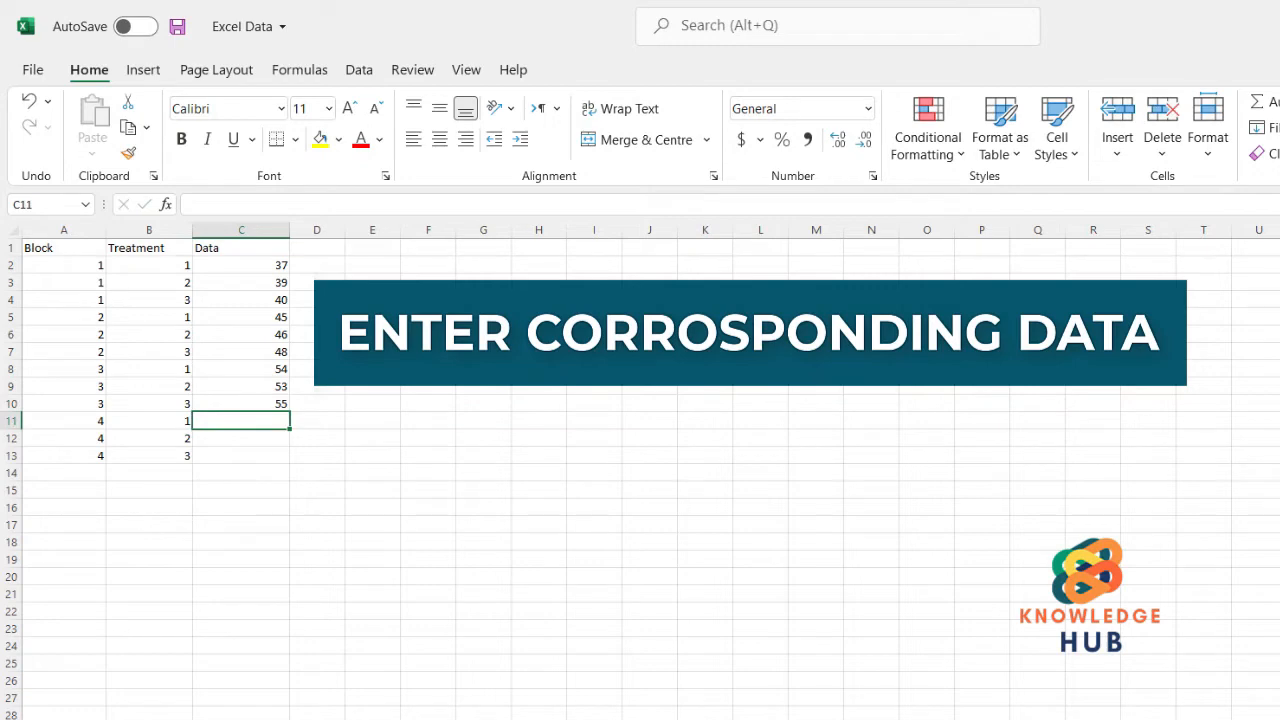
# Step: Enter the data values 46, 47 and 48 in cells C11:C13 for block 4
pyautogui.write('46')
pyautogui.press('Return')
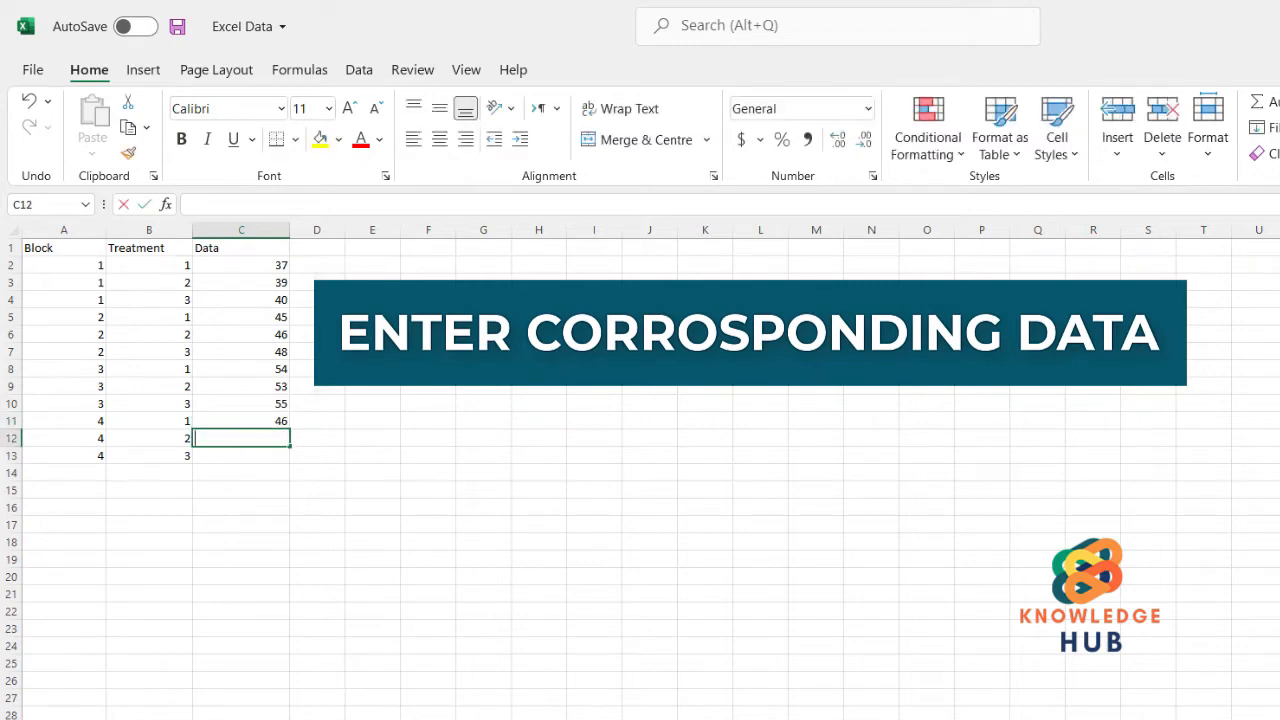
pyautogui.write('47')
pyautogui.press('Return')
pyautogui.write('48')
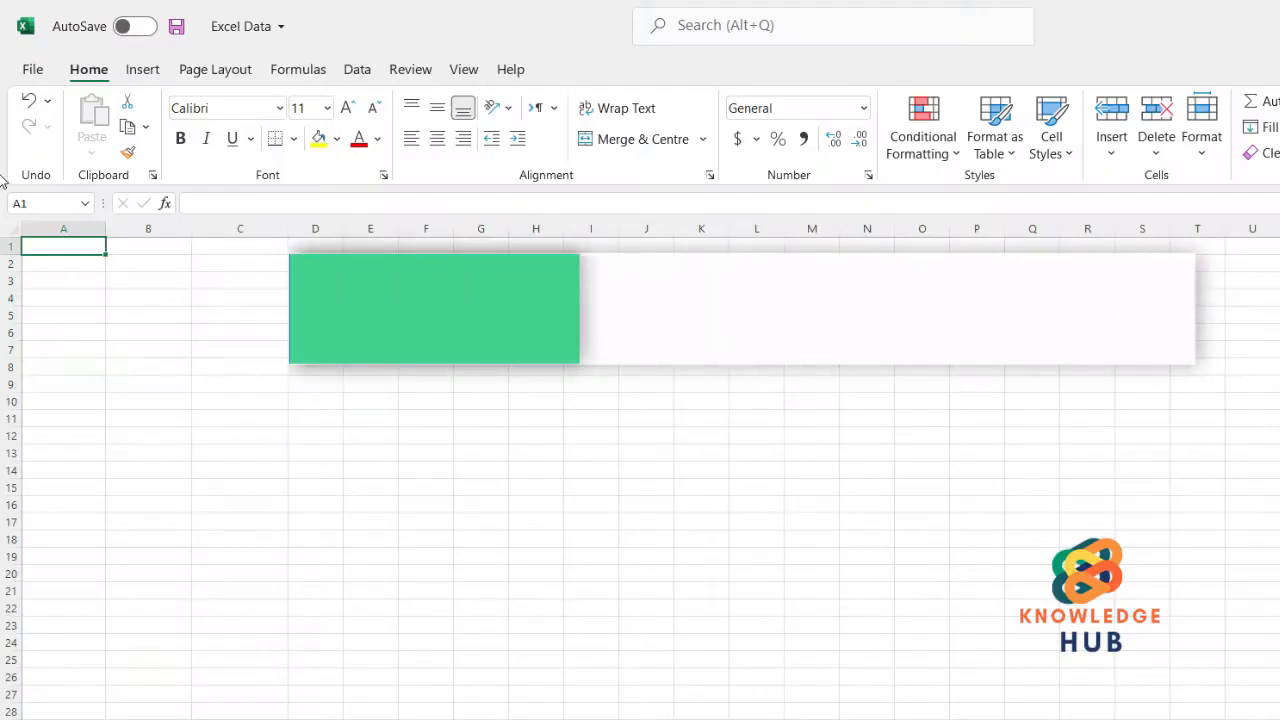
# Step: Add the header Row in cell A1 of the empty sheet and enter row numbers 1 to 5 in A2:A6
pyautogui.write('ow')
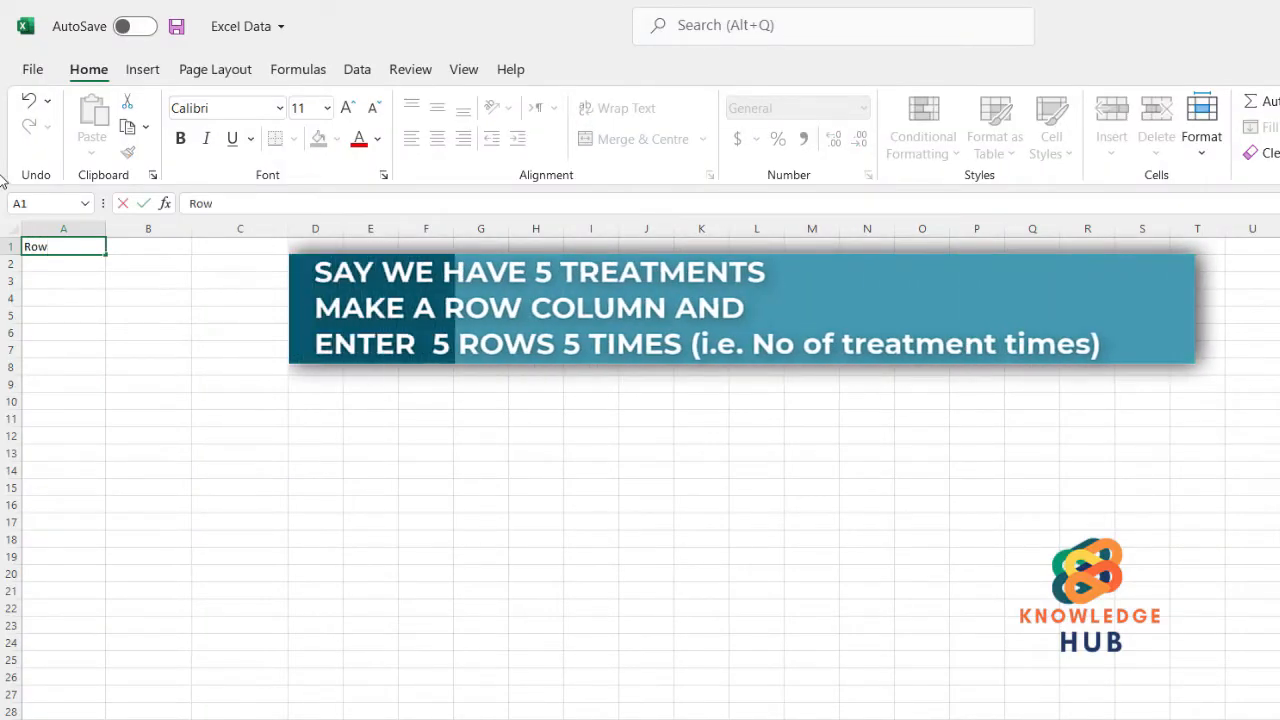
pyautogui.press('Return')
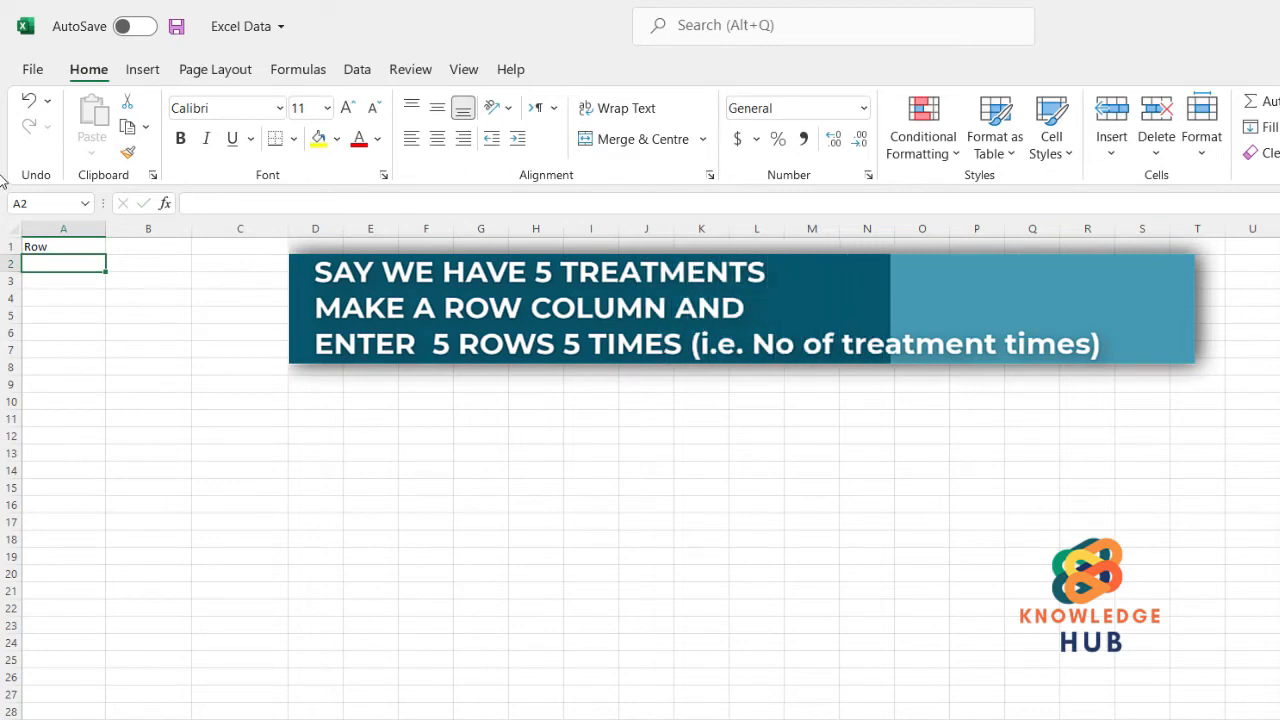
pyautogui.write('1')
pyautogui.press('Return')
pyautogui.write('2')
pyautogui.press('Return')
pyautogui.write('3')
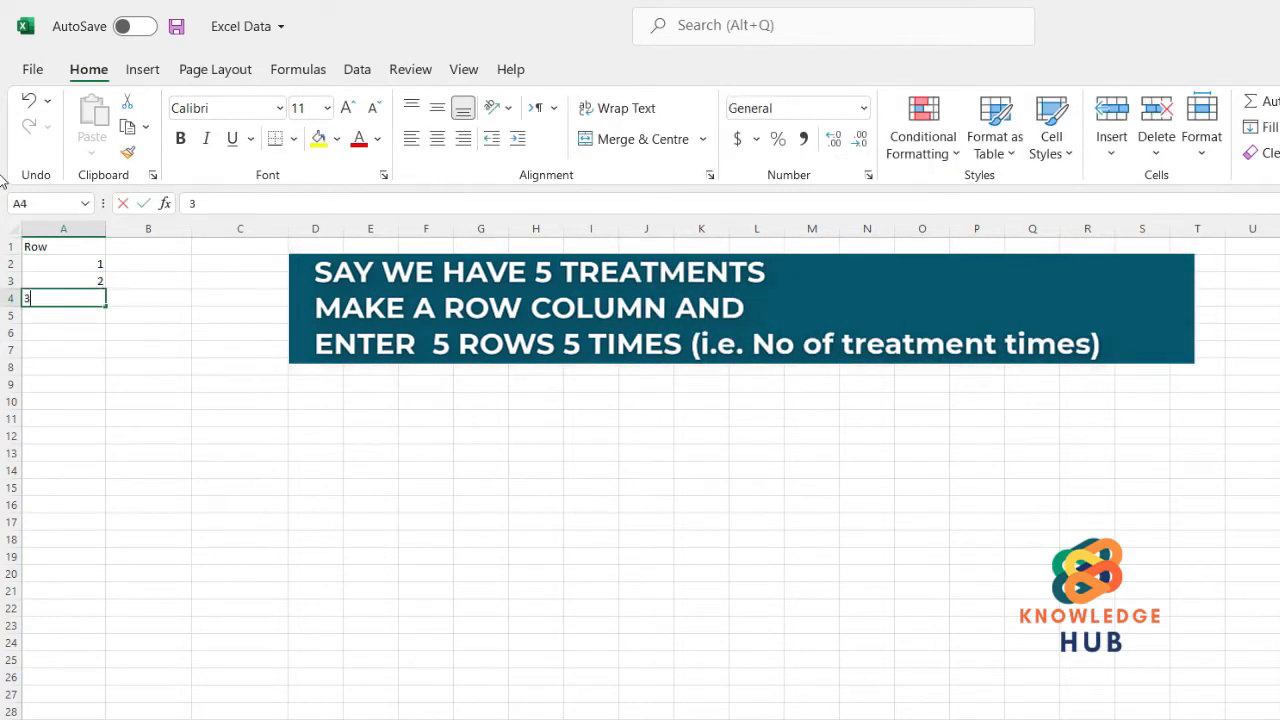
pyautogui.press('Return')
pyautogui.write('4')
pyautogui.press('Return')
pyautogui.write('5')
pyautogui.press('Return')
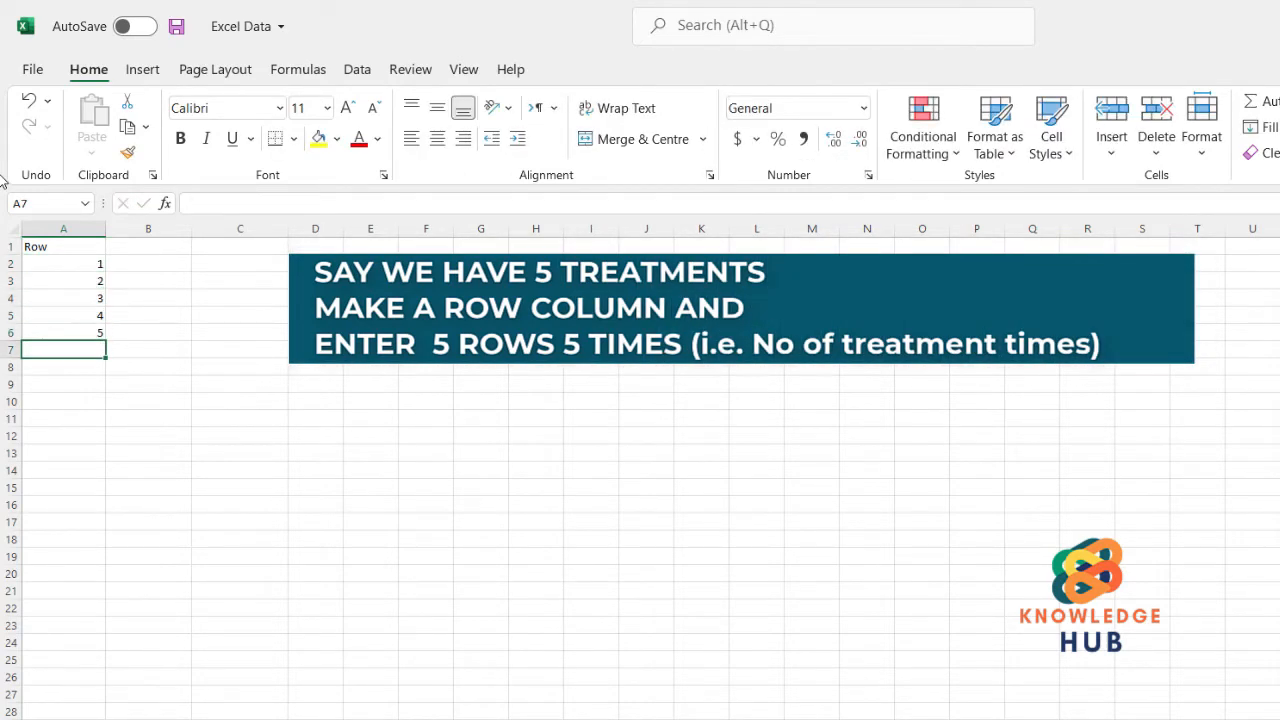
# Step: Enter the second set of row numbers 1 to 5 in cells A7:A11
pyautogui.write('1')
pyautogui.press('Return')
pyautogui.write('3')
pyautogui.press('Return')
pyautogui.write('4')
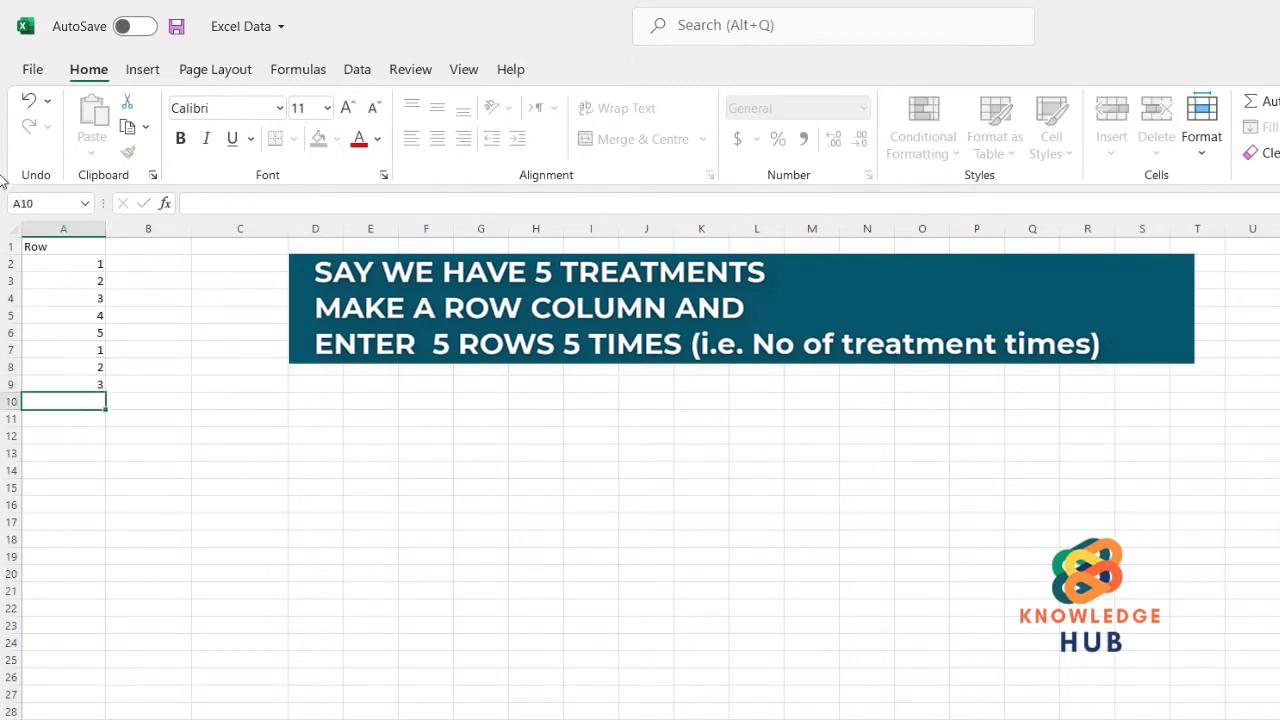
pyautogui.press('Return')
# Step: Enter the third set of row numbers 1 to 5 in cells A12:A16
pyautogui.write('1')
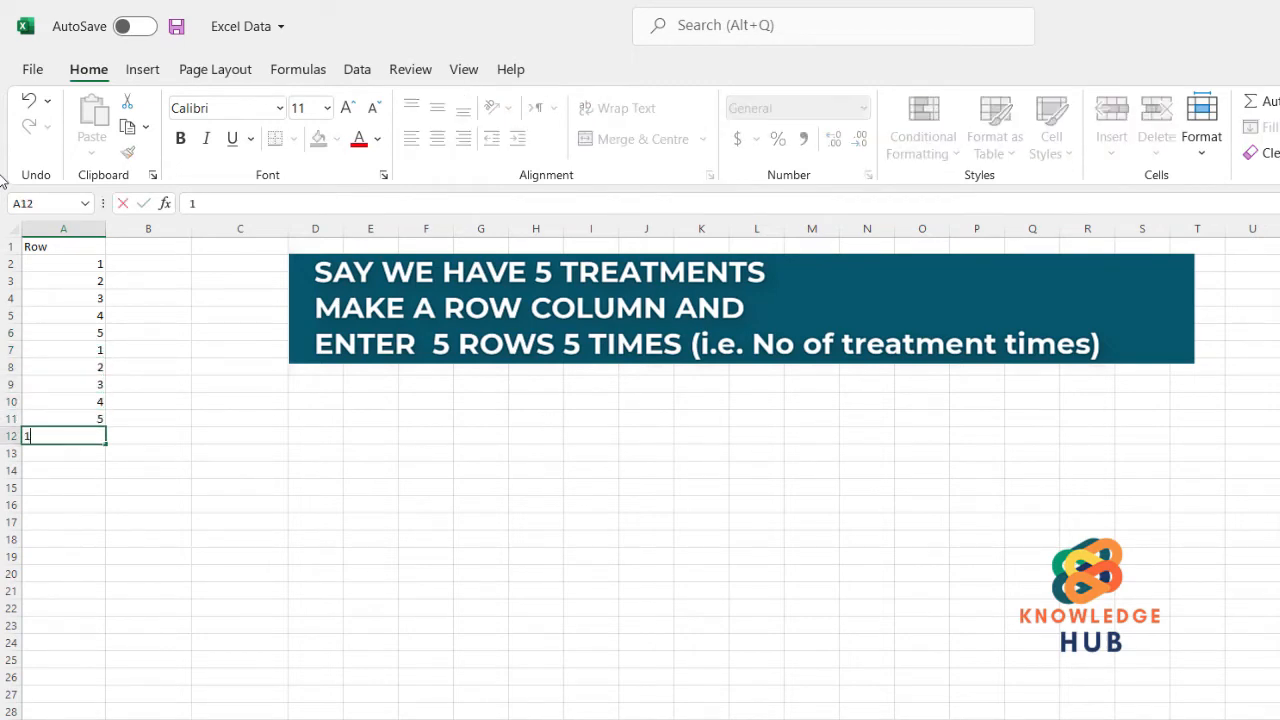
pyautogui.press('Return')
pyautogui.write('2')
pyautogui.press('Return')
pyautogui.write('3')
pyautogui.press('Return')
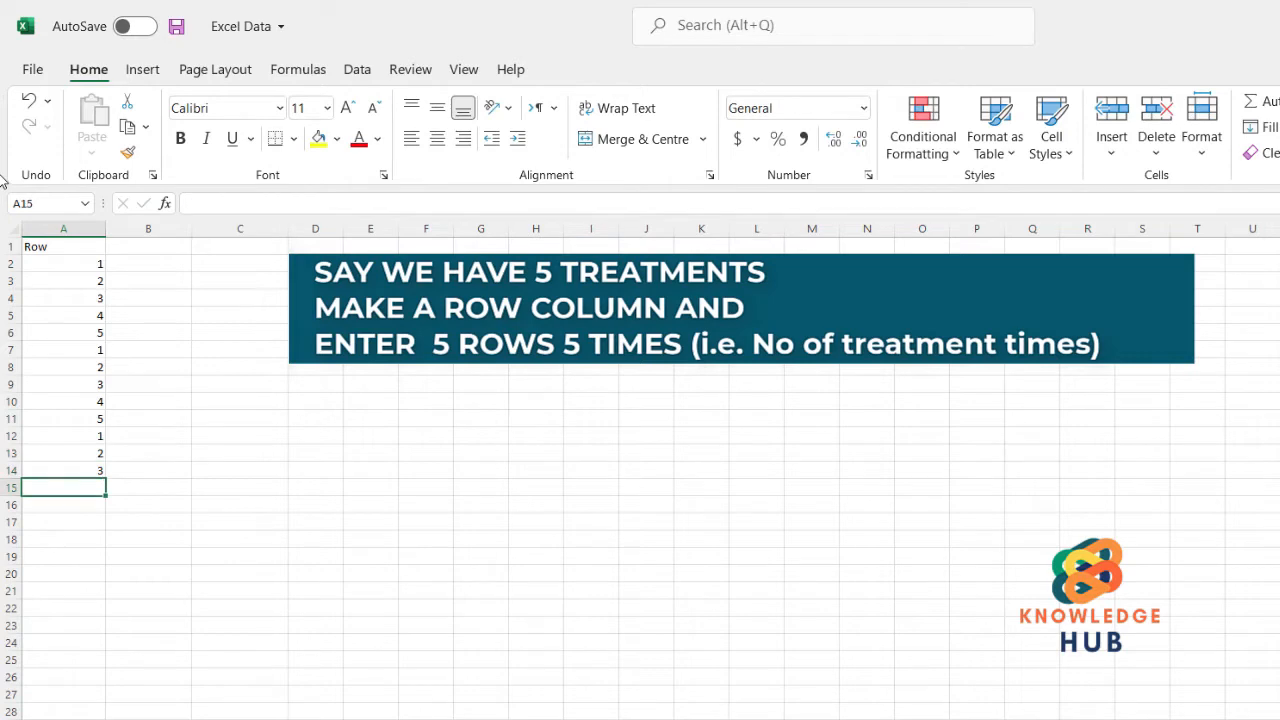
pyautogui.write('4')
pyautogui.press('Return')
pyautogui.write('5')
pyautogui.press('Return')
# Step: Enter the fourth set of row numbers 1 to 5 in cells A17:A21
pyautogui.write('1')
pyautogui.press('Return')
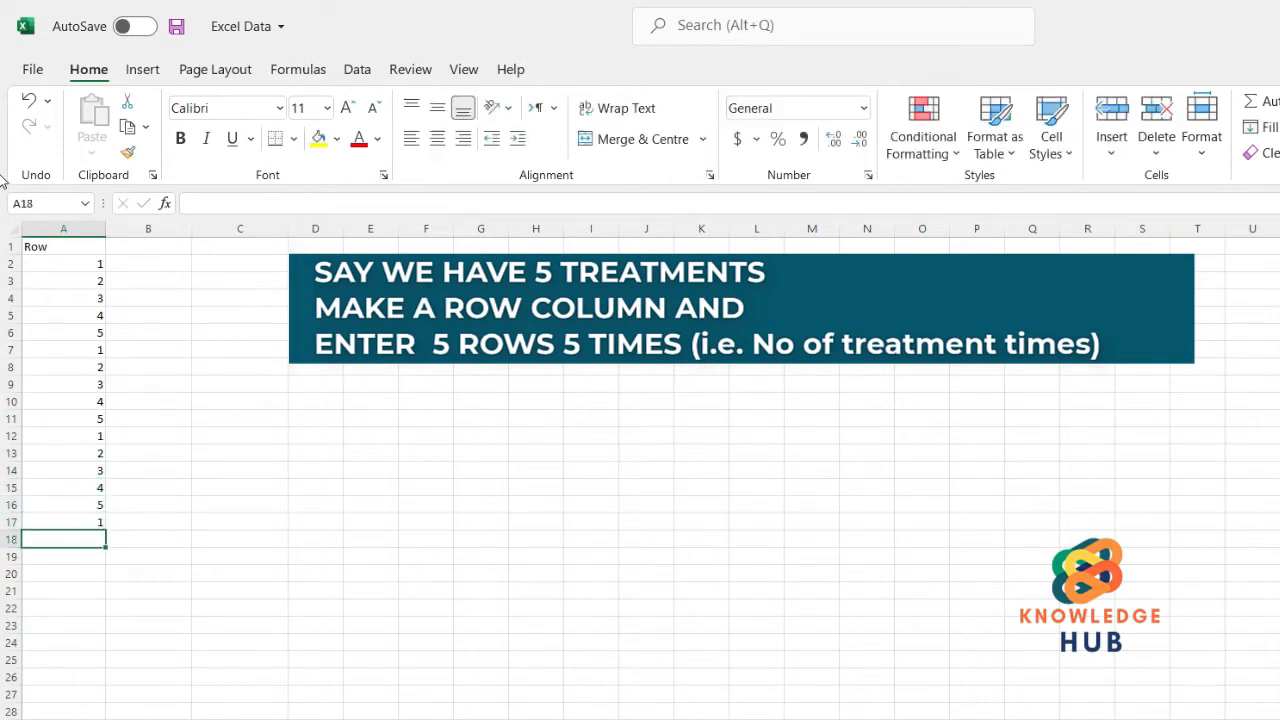
pyautogui.write('2')
pyautogui.press('Return')
pyautogui.write('3')
pyautogui.write('4')
pyautogui.press('Return')
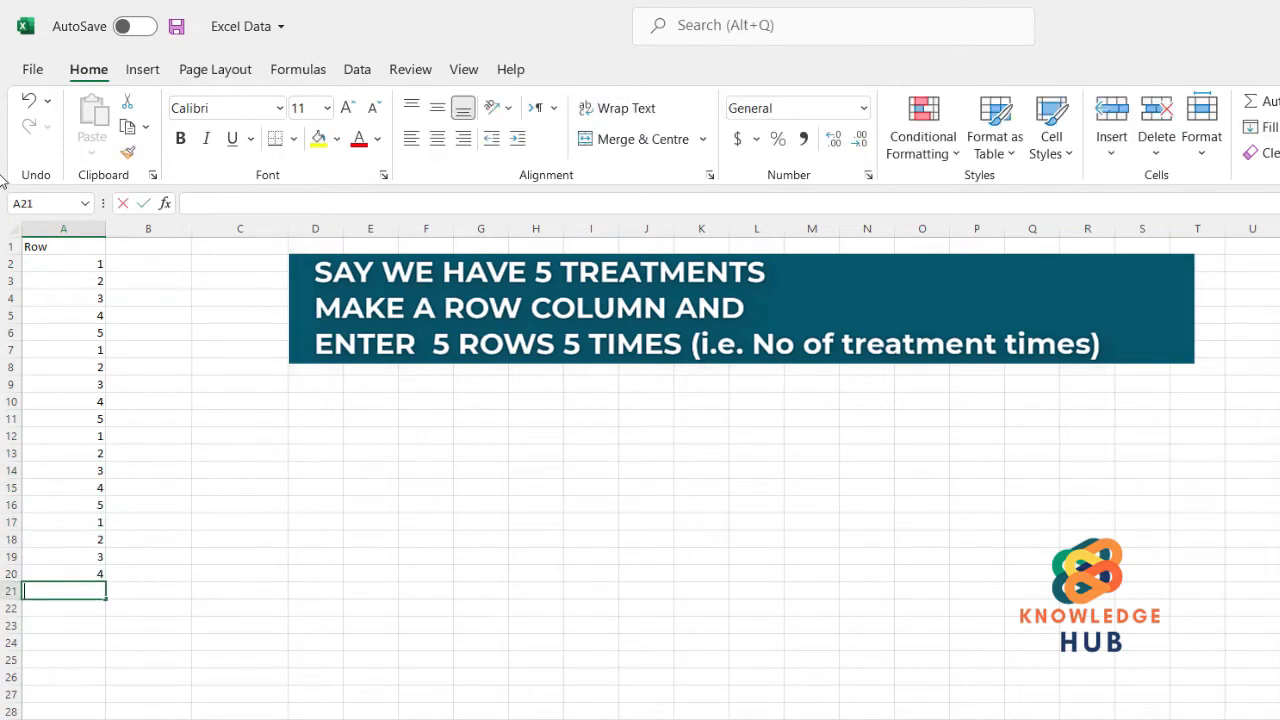
# Step: Enter the fifth set of row numbers 1 to 5 in cells A22:A26
pyautogui.write('1')
pyautogui.press('Return')
pyautogui.write('2')
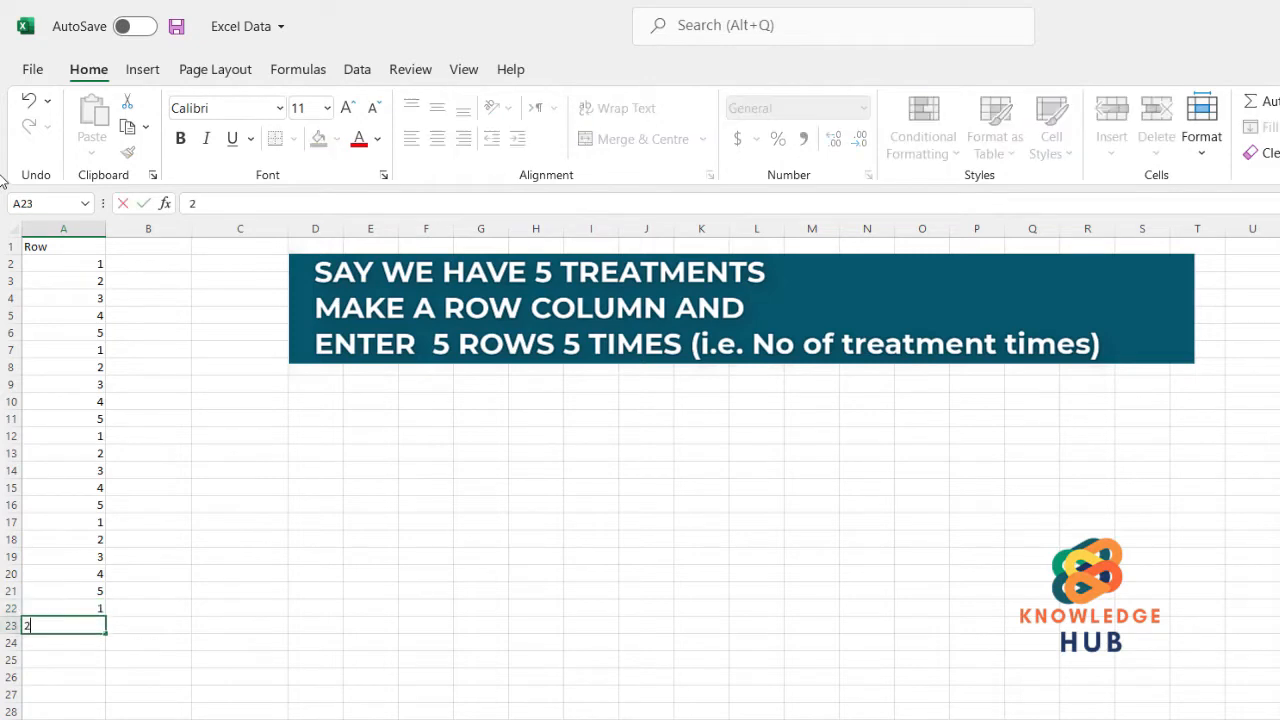
pyautogui.press('Return')
pyautogui.write('34')
pyautogui.press('Return')
pyautogui.write('5')
pyautogui.press('Return')
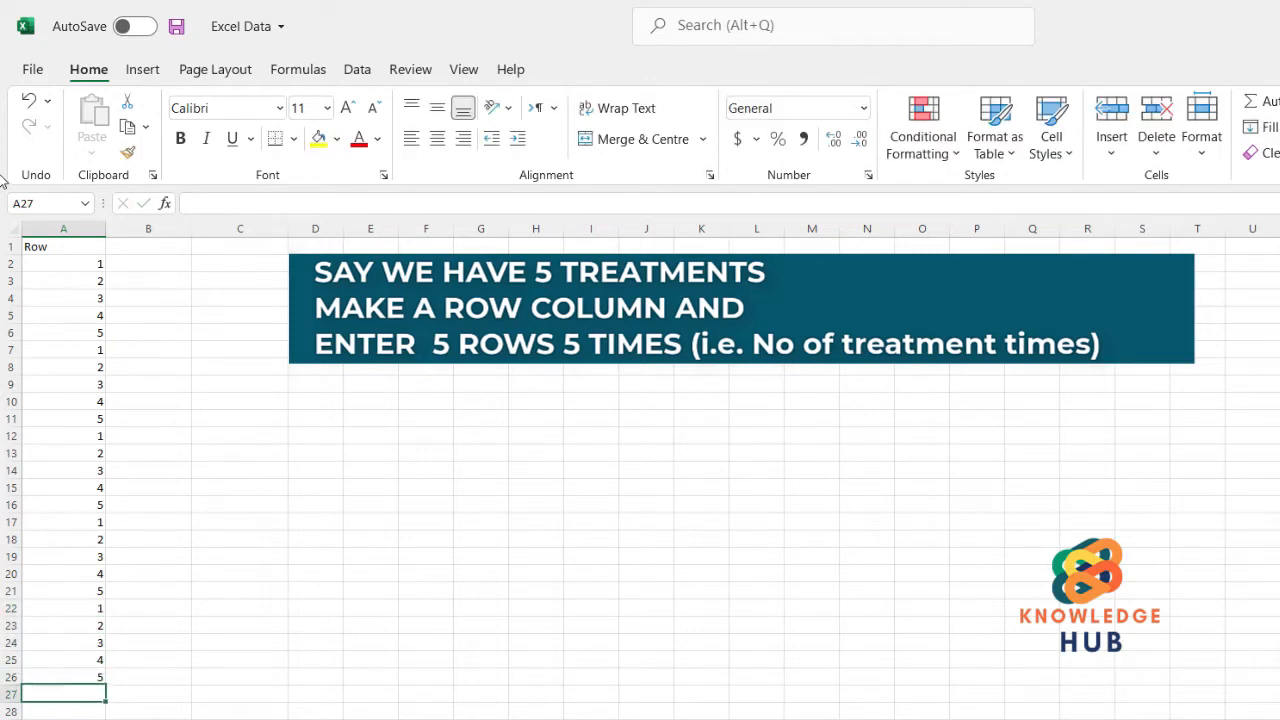
# Step: Add the header Column in cell B1 and enter column number 1 in each of cells B2:B6
pyautogui.click(166, 250)
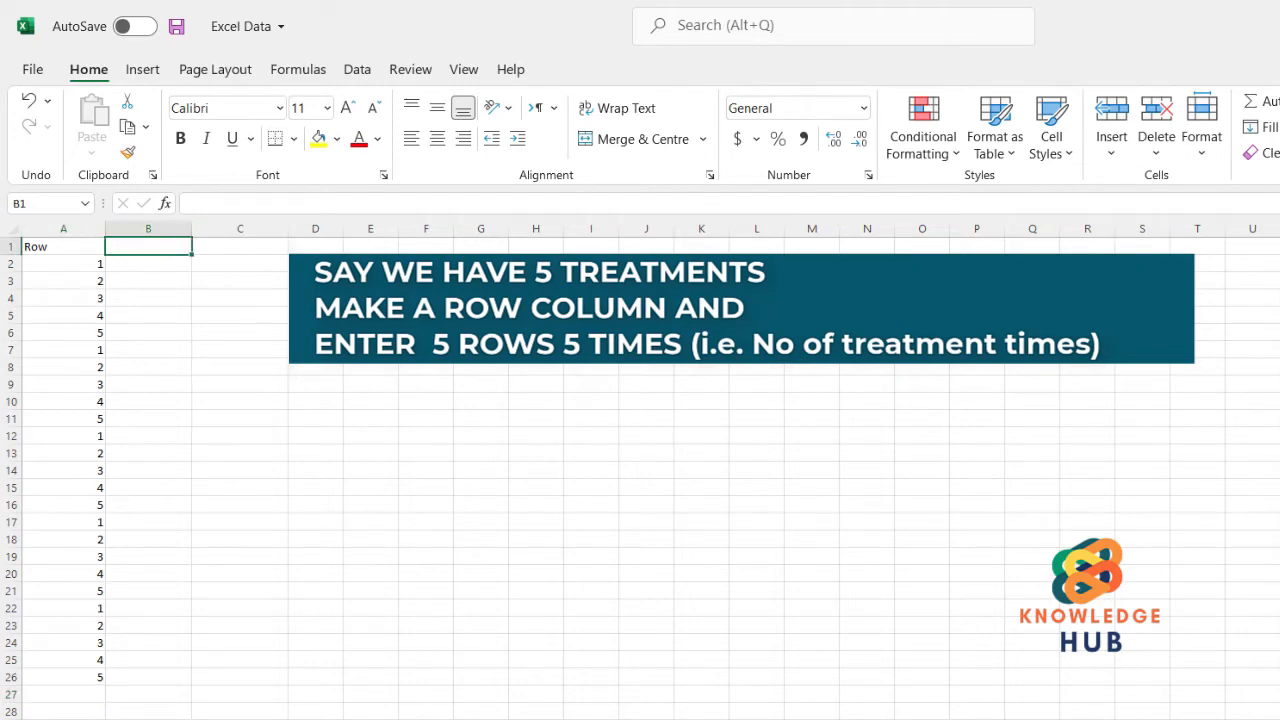
pyautogui.write('Col')
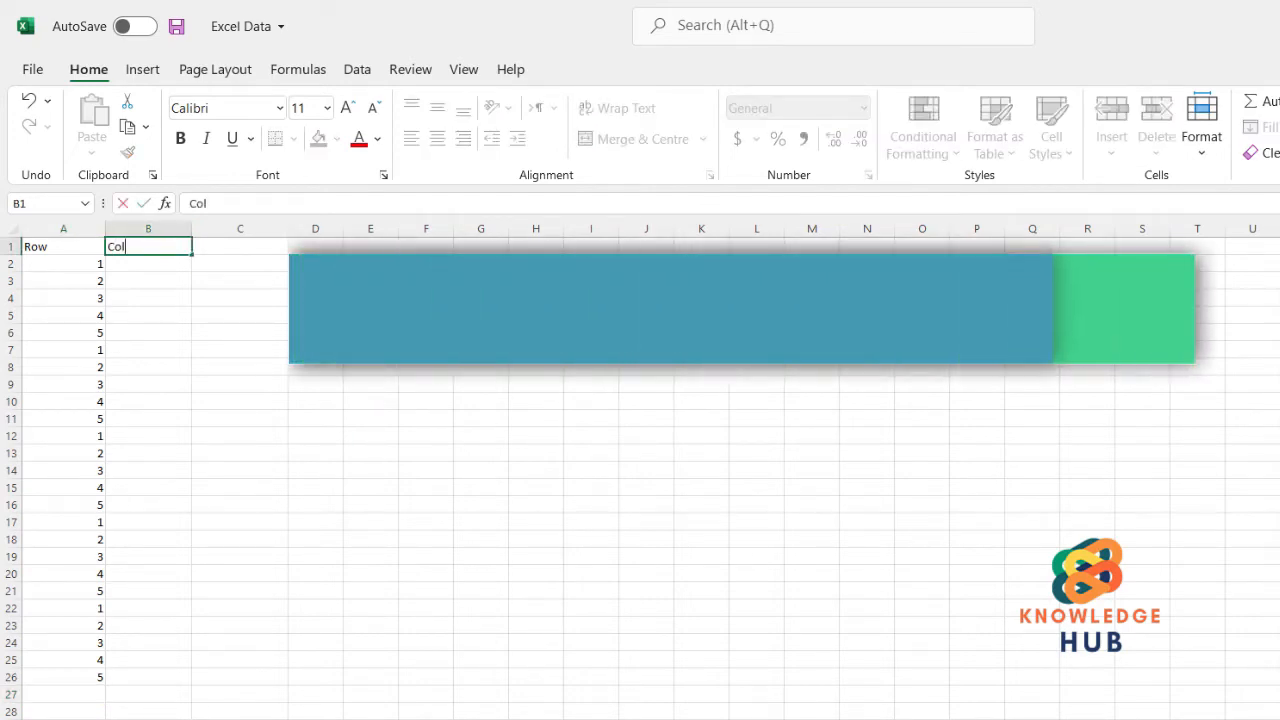
pyautogui.write('umn')
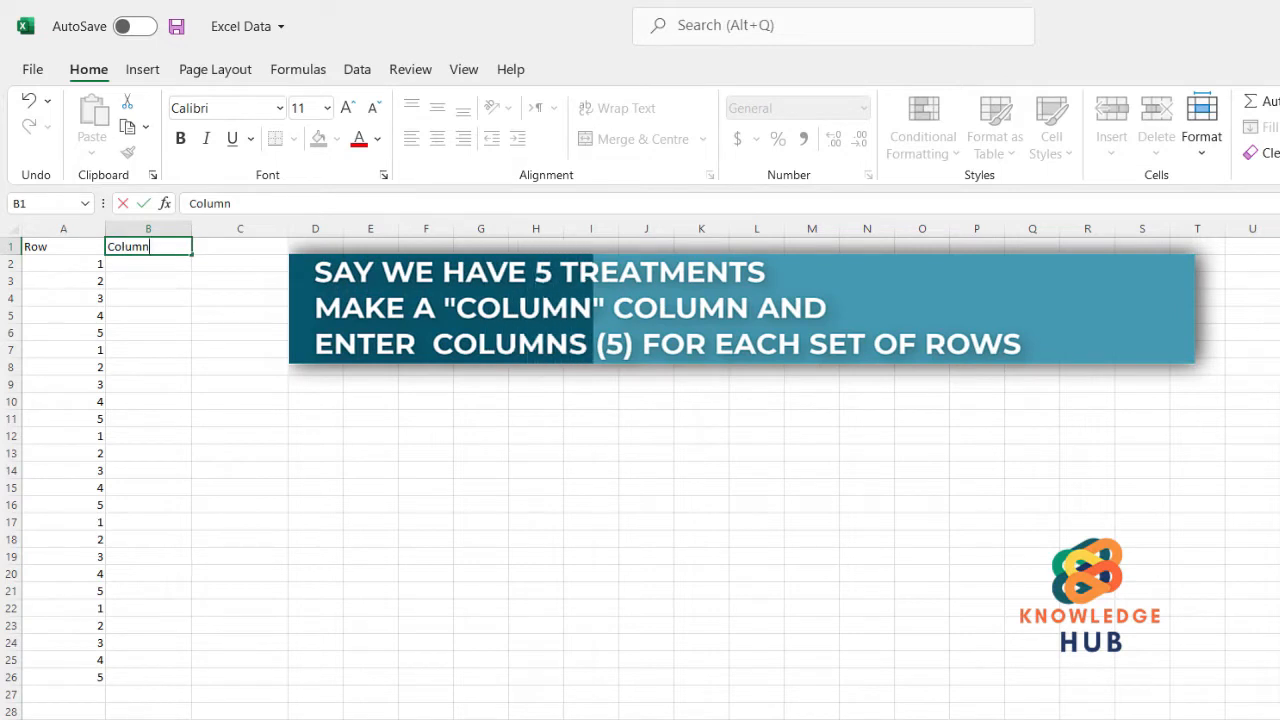
pyautogui.press('Return')
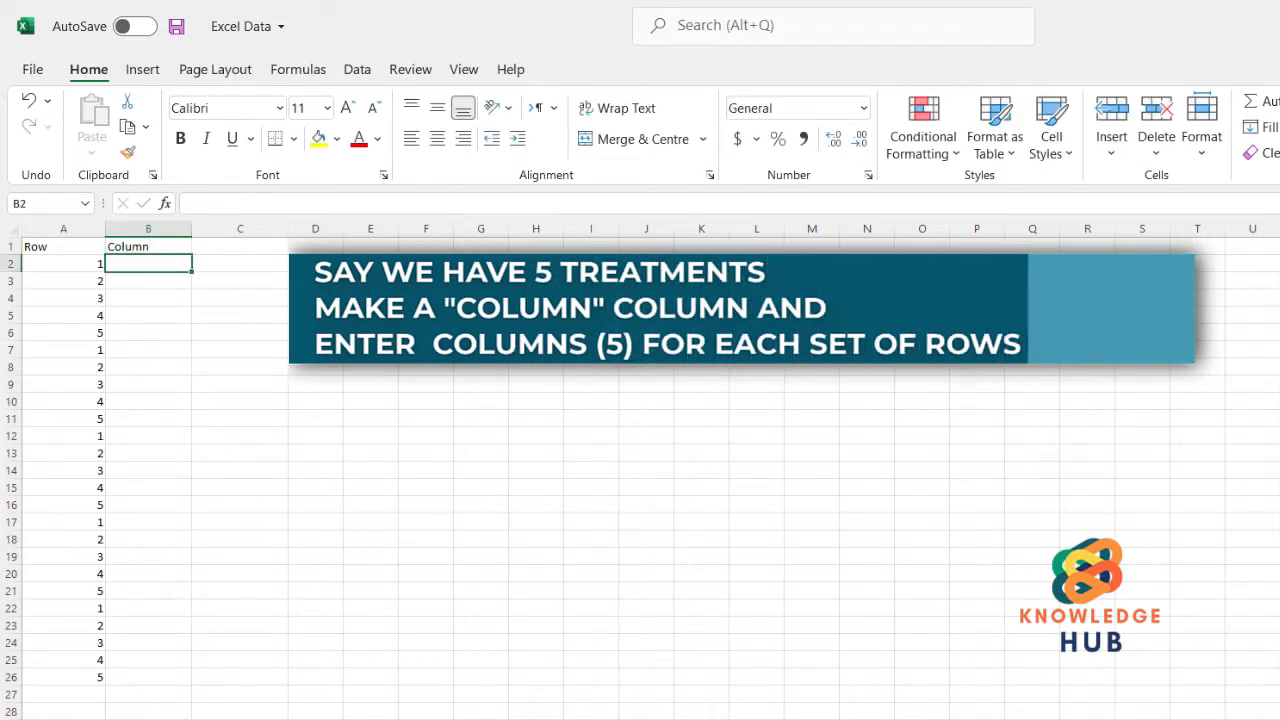
pyautogui.write('1')
pyautogui.press('Return')
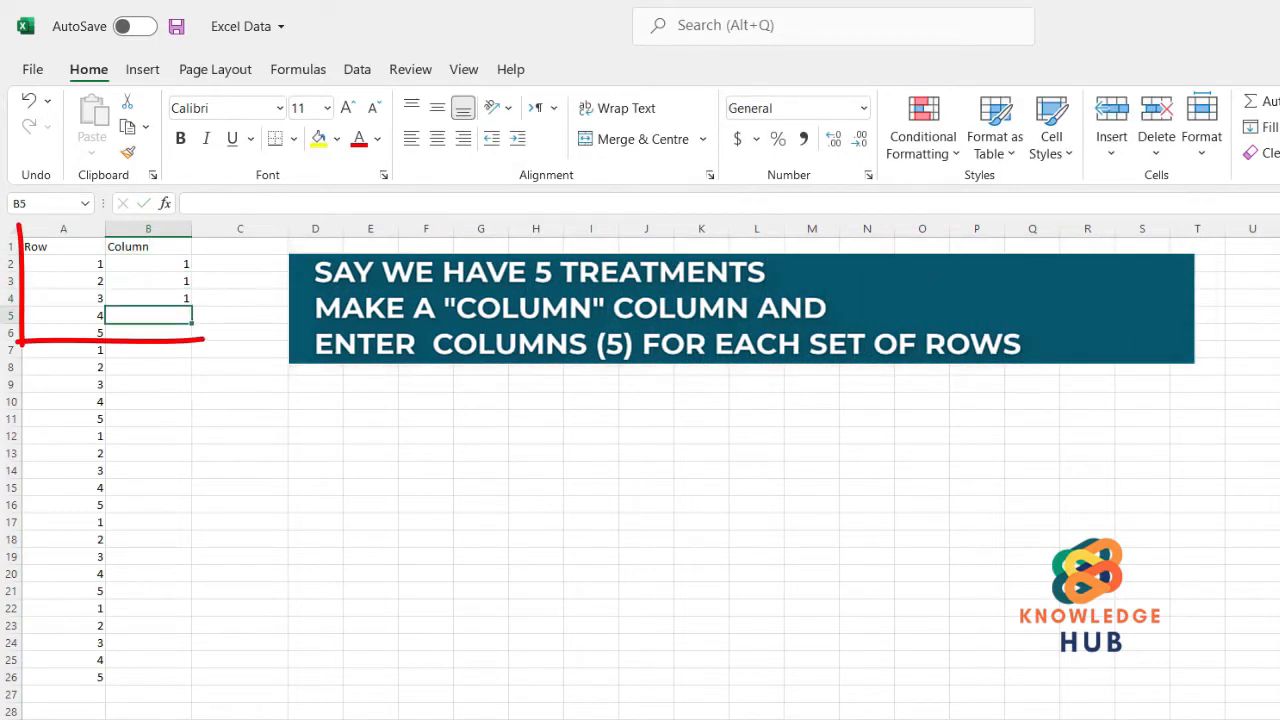
pyautogui.write('1')
pyautogui.press('Return')
# Step: Enter column number 2 in each of cells B7:B11 for the second set of rows
pyautogui.write('2')
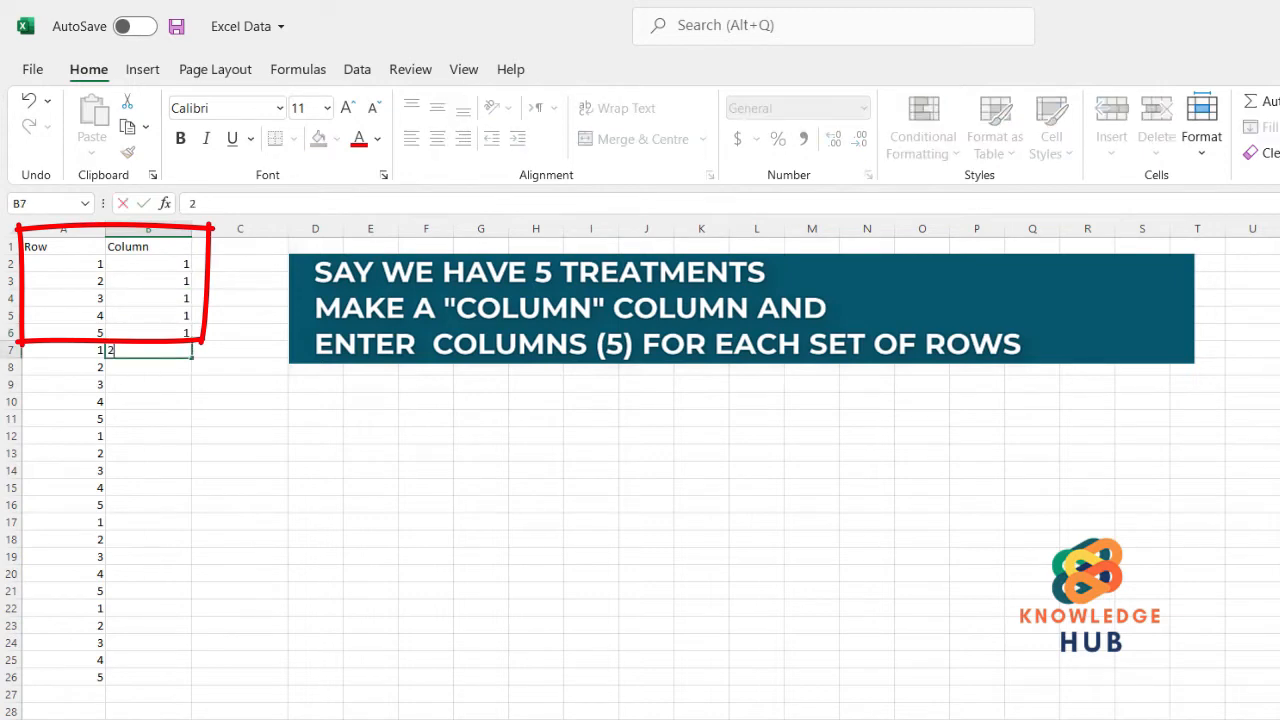
pyautogui.press('Return')
pyautogui.write('2')
pyautogui.press('Return')
pyautogui.write('2')
pyautogui.press('Return')
pyautogui.write('2')
pyautogui.press('Return')
pyautogui.write('2')
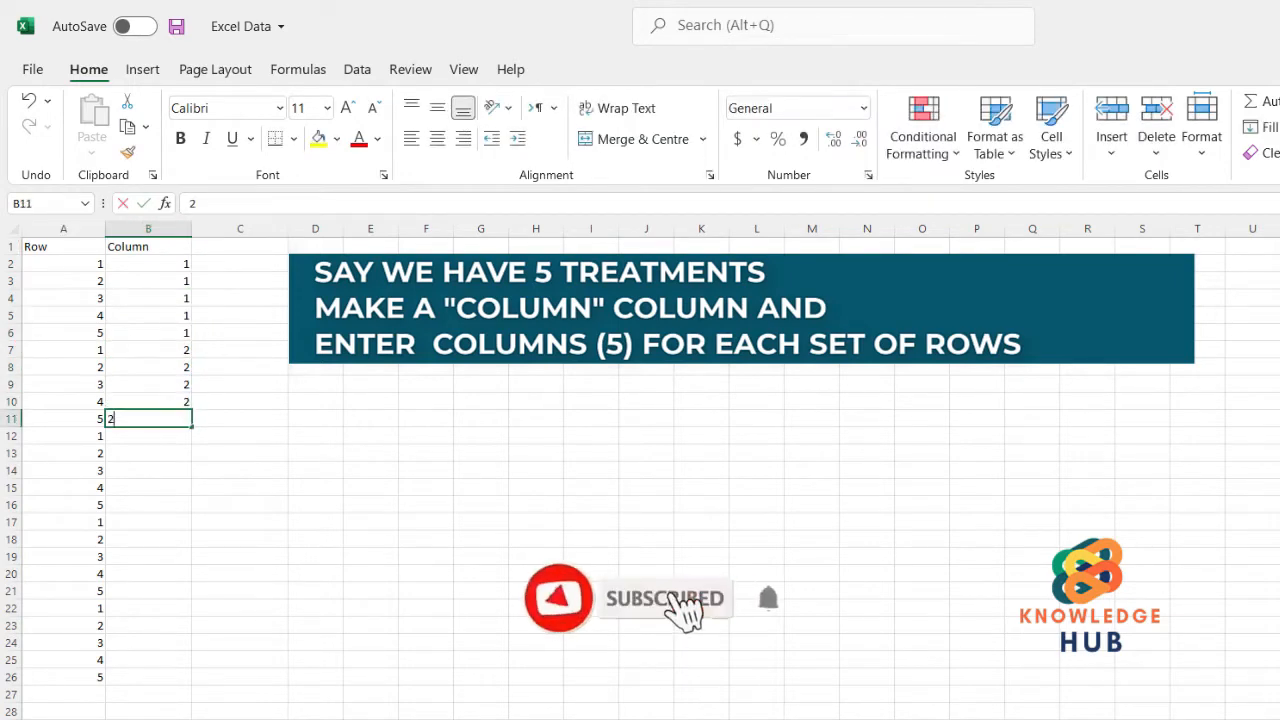
pyautogui.press('Return')
# Step: Enter column number 3 in each of cells B12:B16 for the third set of rows
pyautogui.write('3')
pyautogui.press('Return')
pyautogui.write('3')
pyautogui.press('Return')
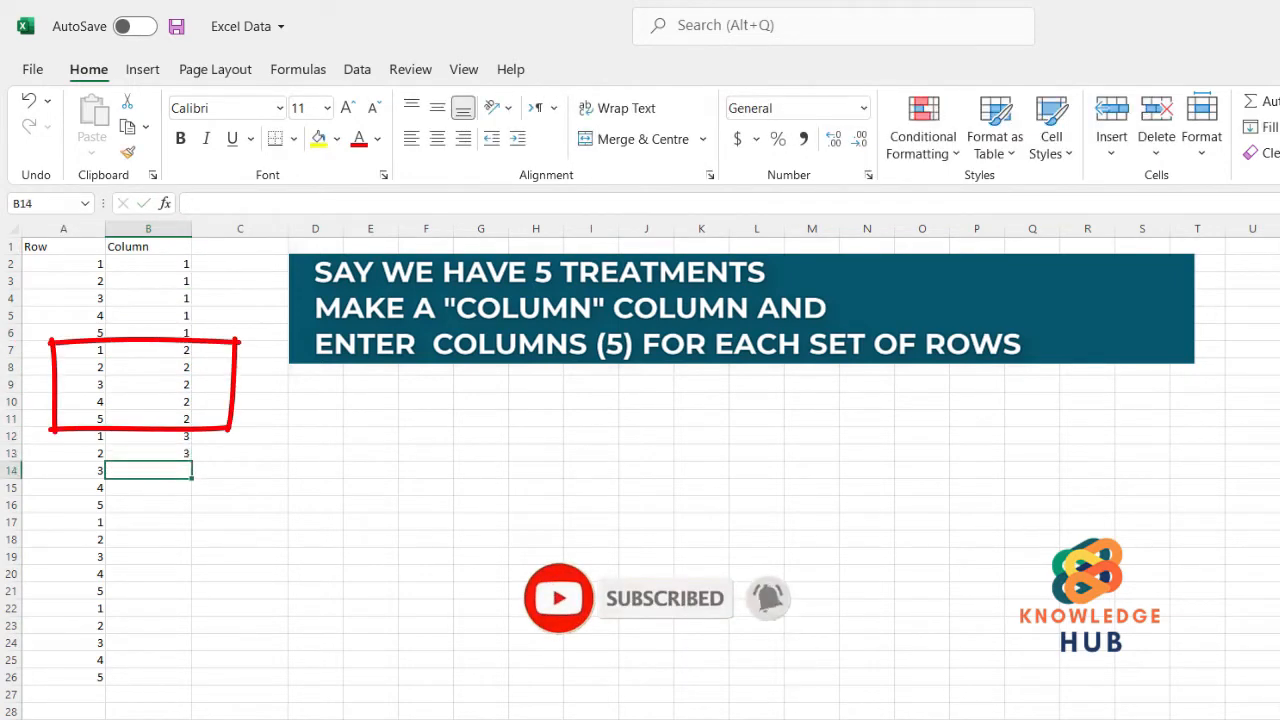
pyautogui.write('3')
pyautogui.press('Return')
pyautogui.write('33')
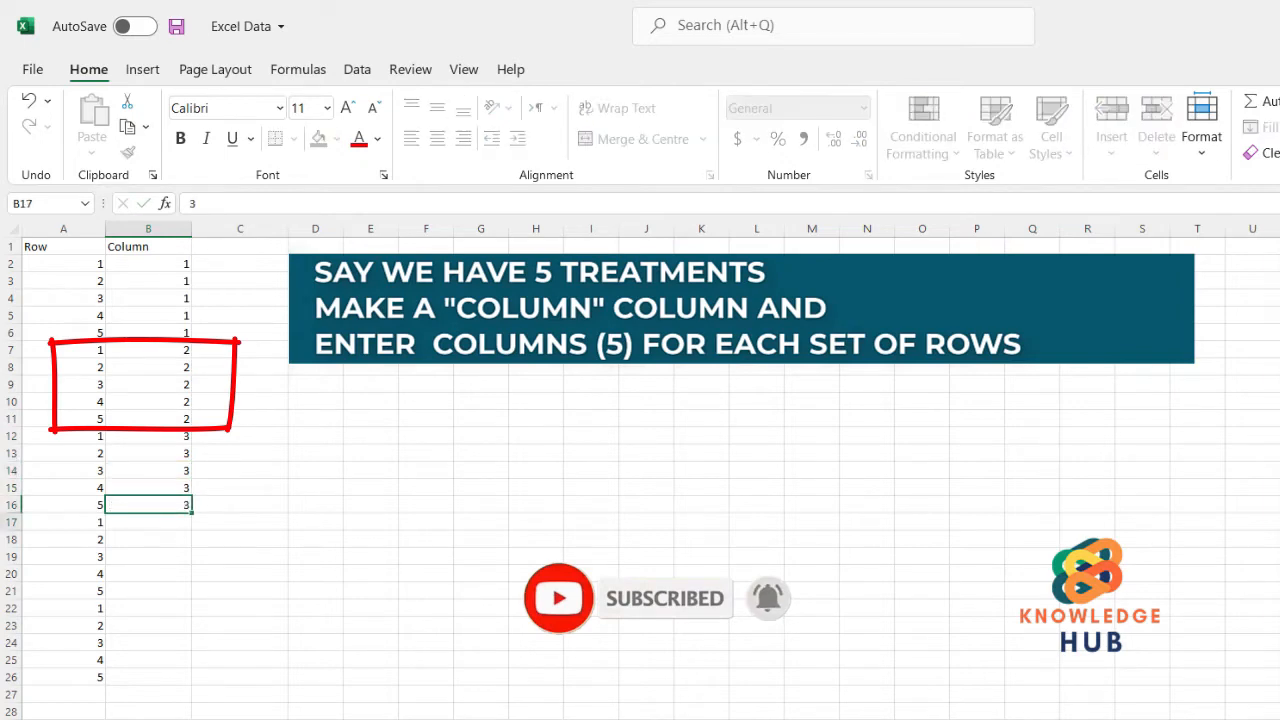
pyautogui.press('Return')
# Step: Enter column number 4 in each of cells B17:B21 for the fourth set of rows
pyautogui.write('4')
pyautogui.press('Return')
pyautogui.write('4')
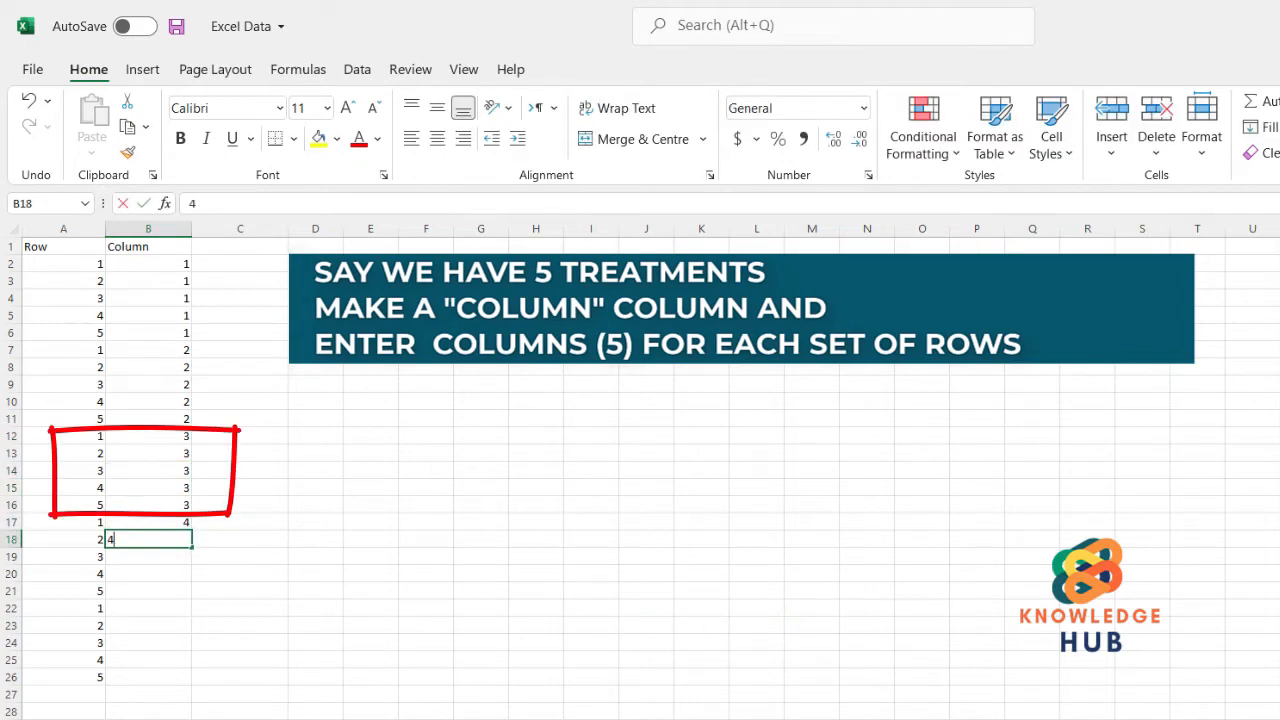
pyautogui.write('4')
pyautogui.press('Return')
pyautogui.write('4')
pyautogui.press('Return')
pyautogui.write('4')
pyautogui.press('Return')
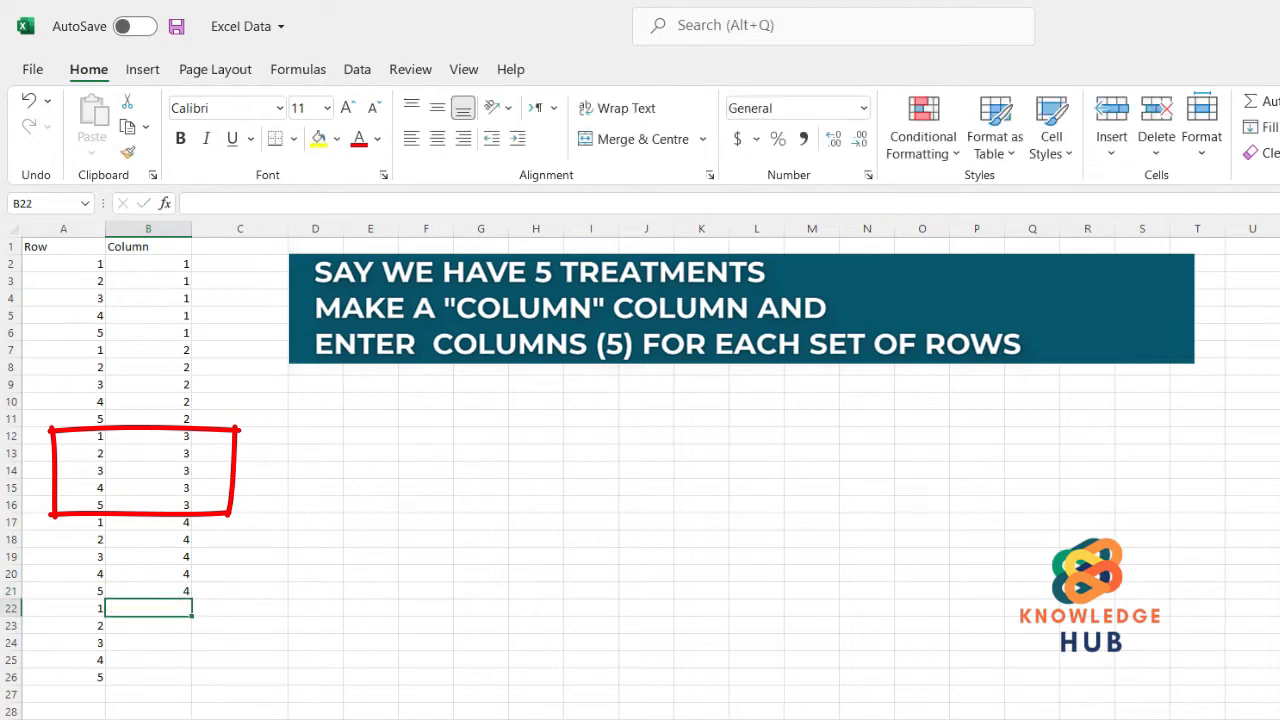
# Step: Enter column number 5 in each of cells B22:B26 for the fifth set of rows
pyautogui.write('5')
pyautogui.press('Return')
pyautogui.write('5')
pyautogui.press('Return')
pyautogui.write('5')
pyautogui.press('Return')
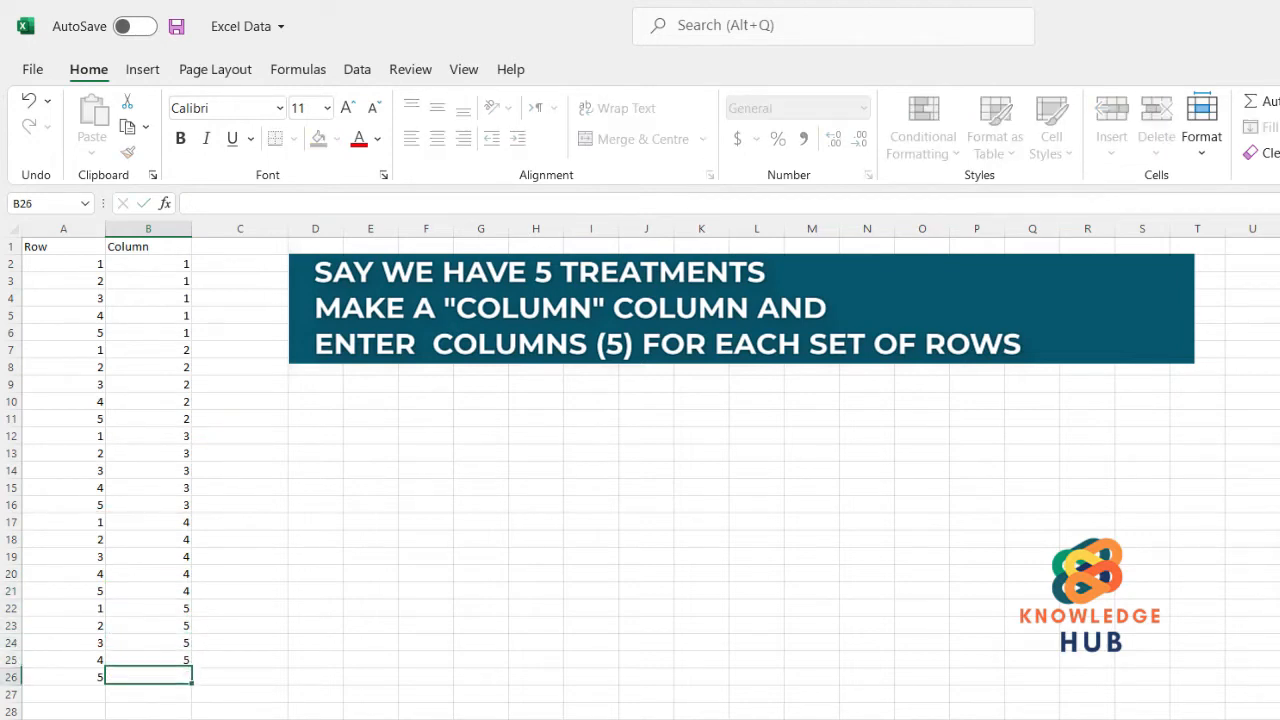
pyautogui.write('5')
pyautogui.press('Return')
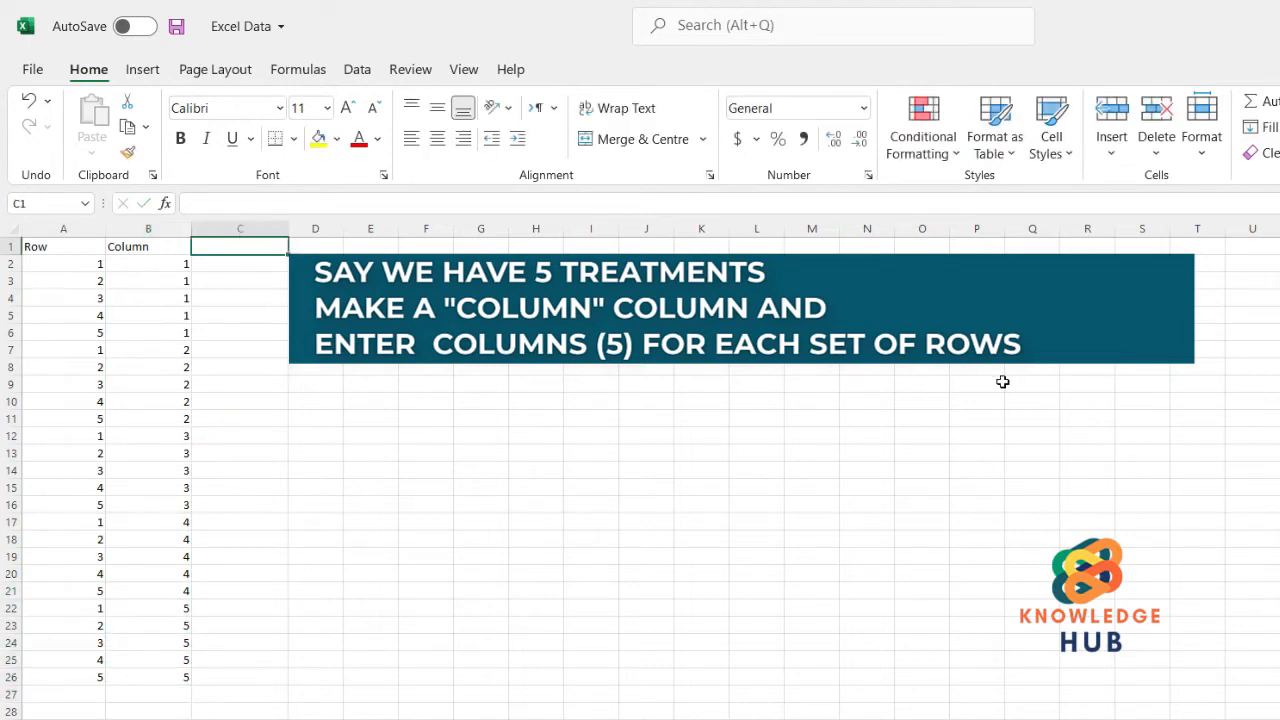
# Step: Add a column header named Treatment in cell C1 beside the Column header
pyautogui.write('Treat')
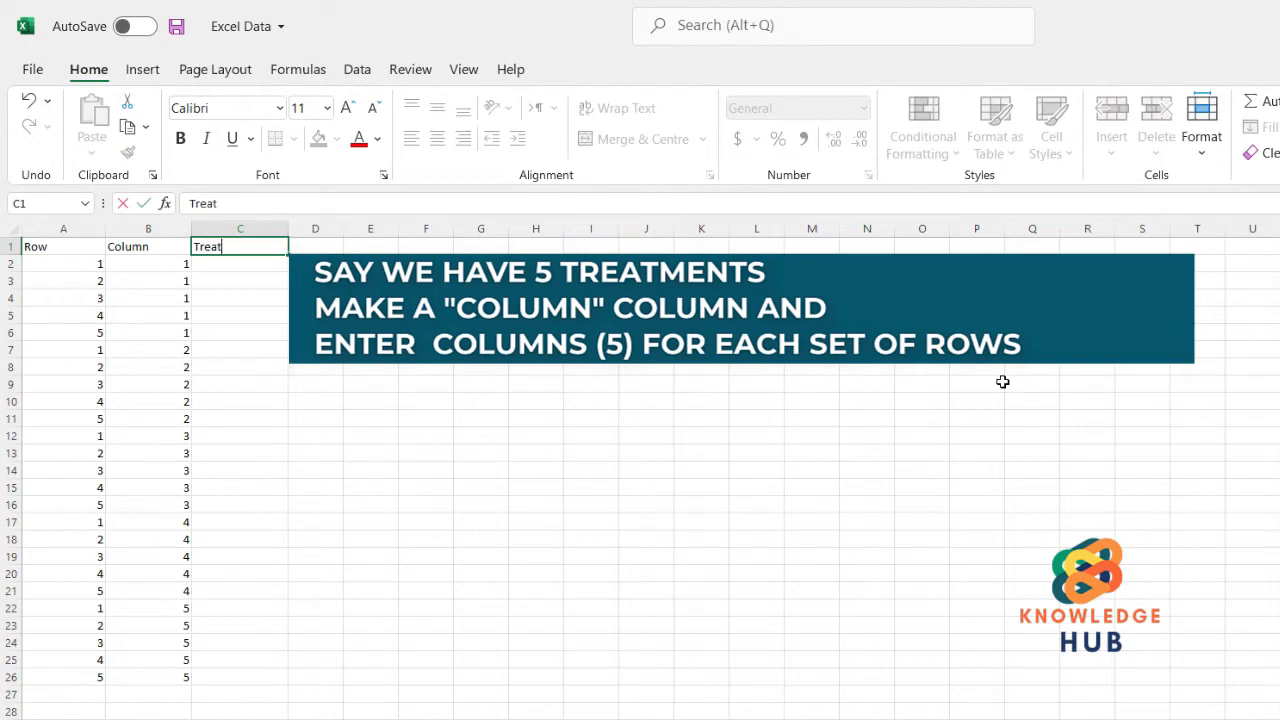
pyautogui.write('ment')
pyautogui.press('Return')
# Step: Enter treatments A, B, C, D and E in cells C2:C6 for column 1
pyautogui.write('A')
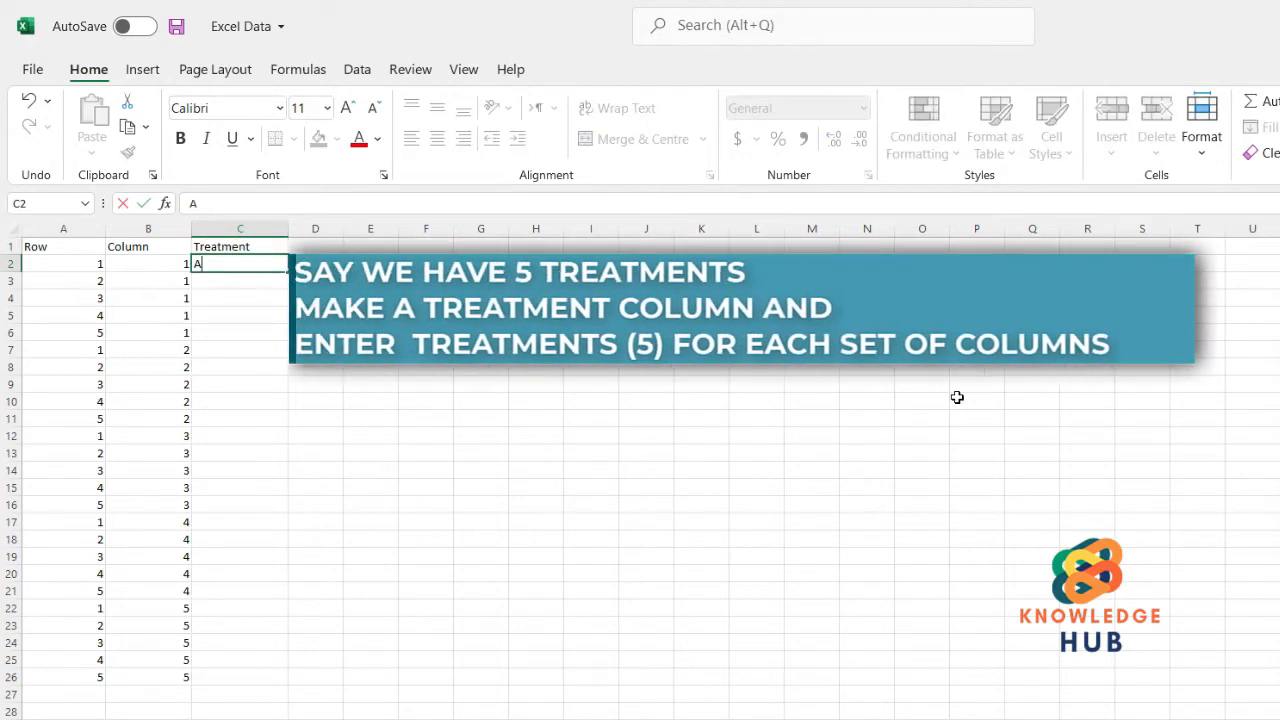
pyautogui.press('Return')
pyautogui.write('B')
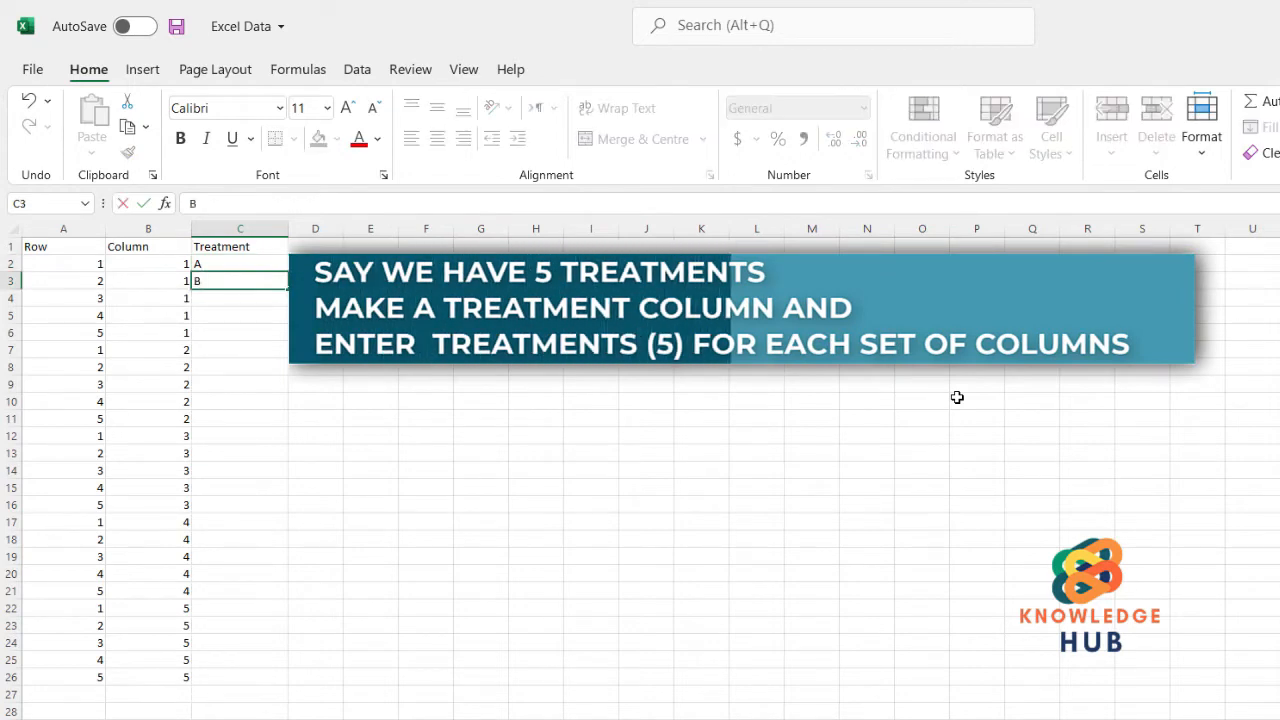
pyautogui.press('Return')
pyautogui.write('C')
pyautogui.press('Return')
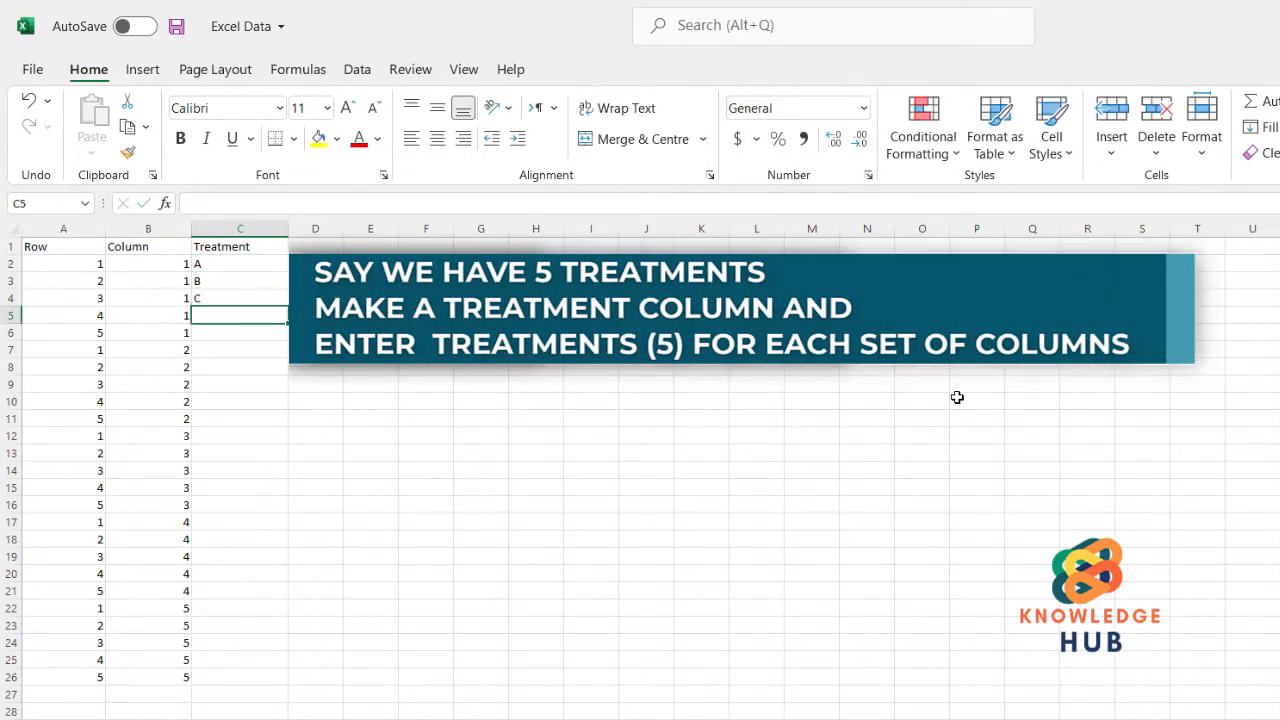
pyautogui.write('D')
pyautogui.press('Return')
pyautogui.write('E')
pyautogui.press('Return')
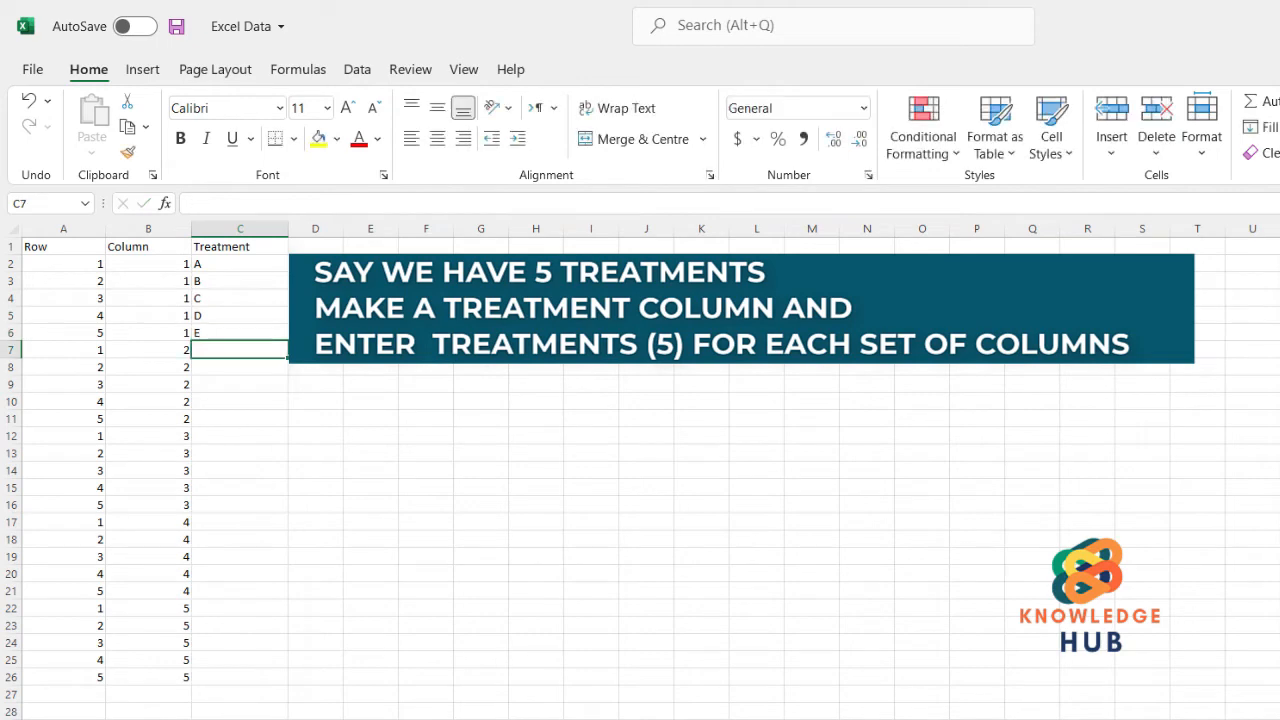
# Step: Enter treatments A, B, C, D and E in cells C7:C11 for column 2
pyautogui.write('A')
pyautogui.press('Return')
pyautogui.write('B')
pyautogui.press('Return')
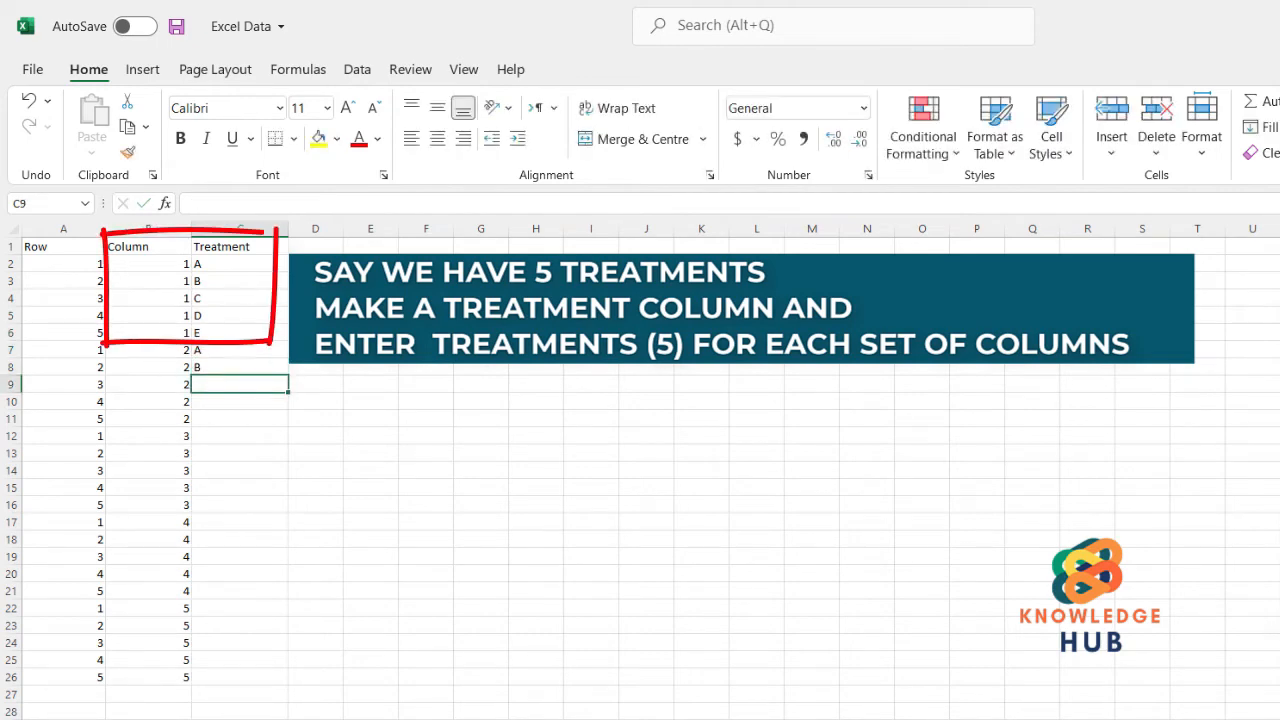
pyautogui.write('C')
pyautogui.press('Return')
pyautogui.write('E')
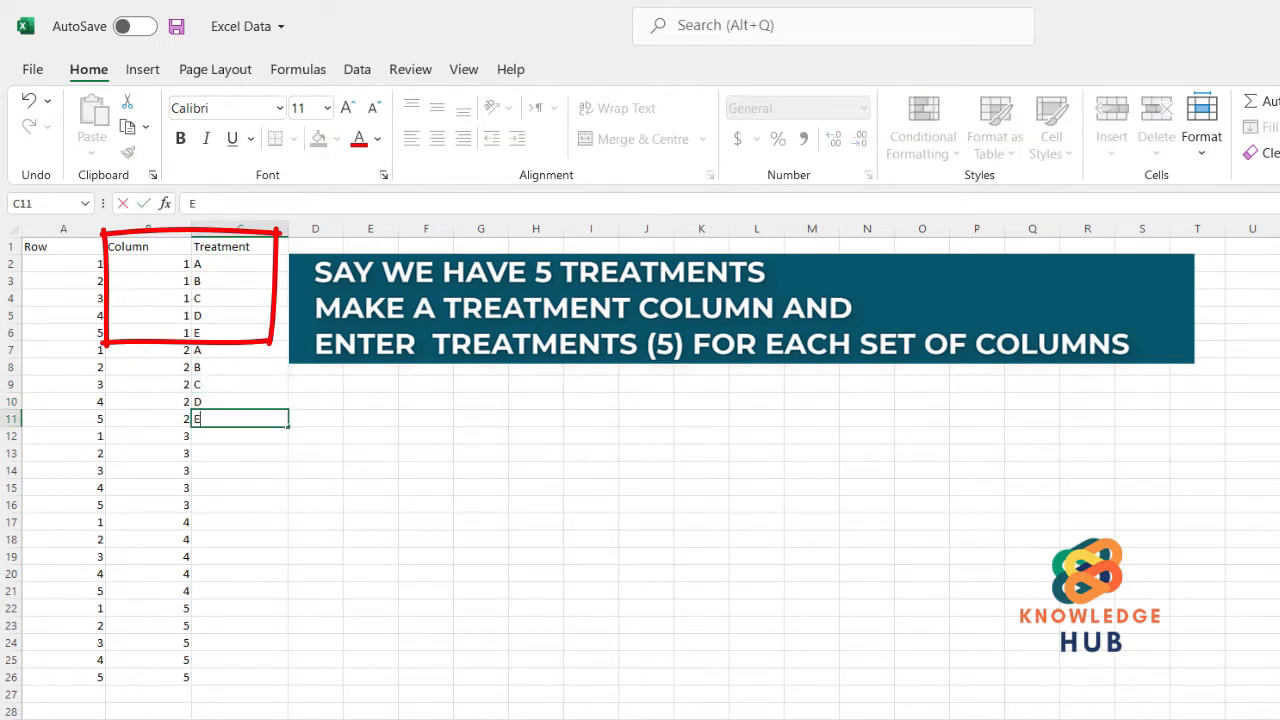
pyautogui.press('Return')
# Step: Enter treatments A, B, C, D and E in cells C12:C16 for column 3
pyautogui.write('A')
pyautogui.press('Return')
pyautogui.write('B')
pyautogui.press('Return')
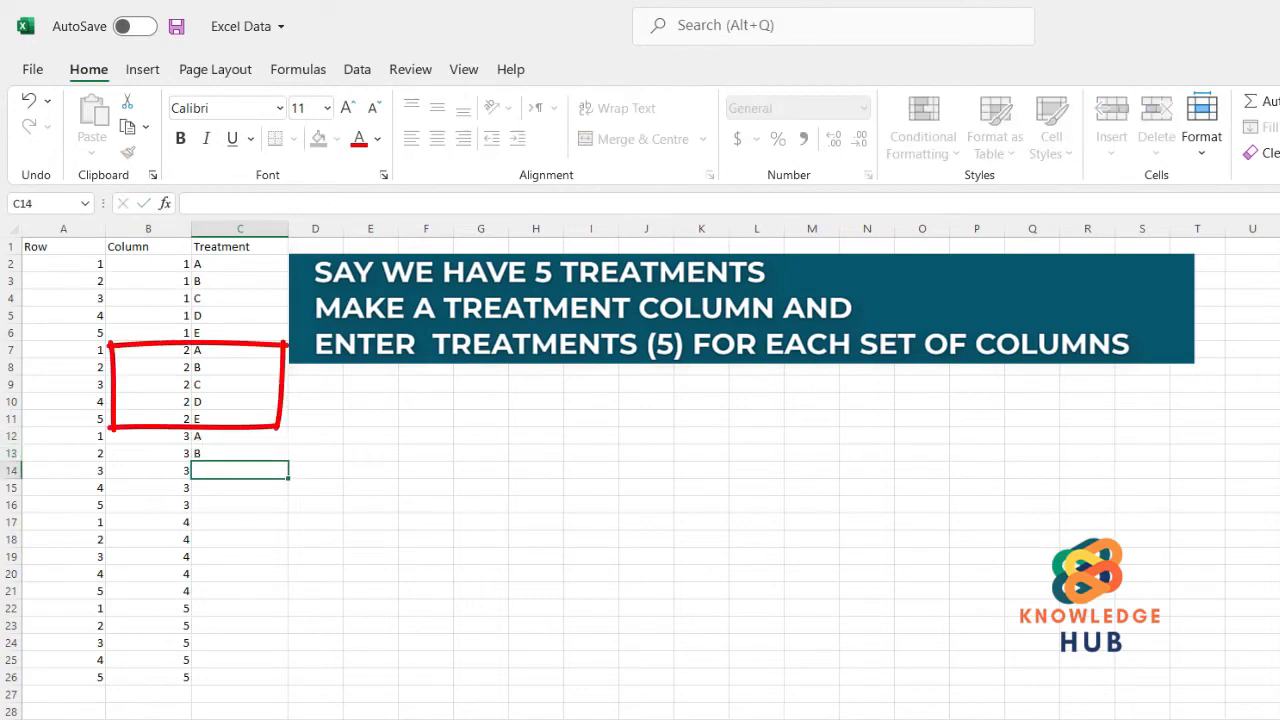
pyautogui.write('C')
pyautogui.press('Return')
pyautogui.write('D')
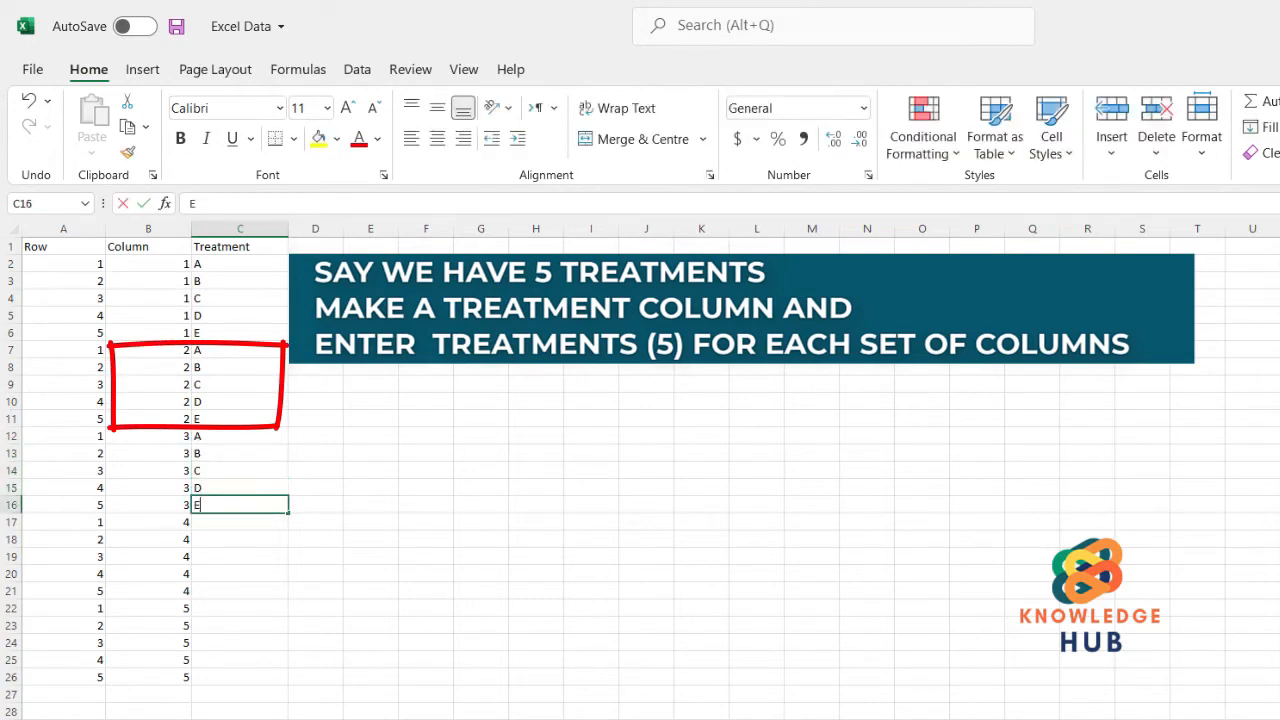
pyautogui.press('Return')
# Step: Enter treatments A, B, C, D and E in cells C17:C21 for column 4
pyautogui.write('A')
pyautogui.press('Return')
pyautogui.write('B')
pyautogui.press('Return')
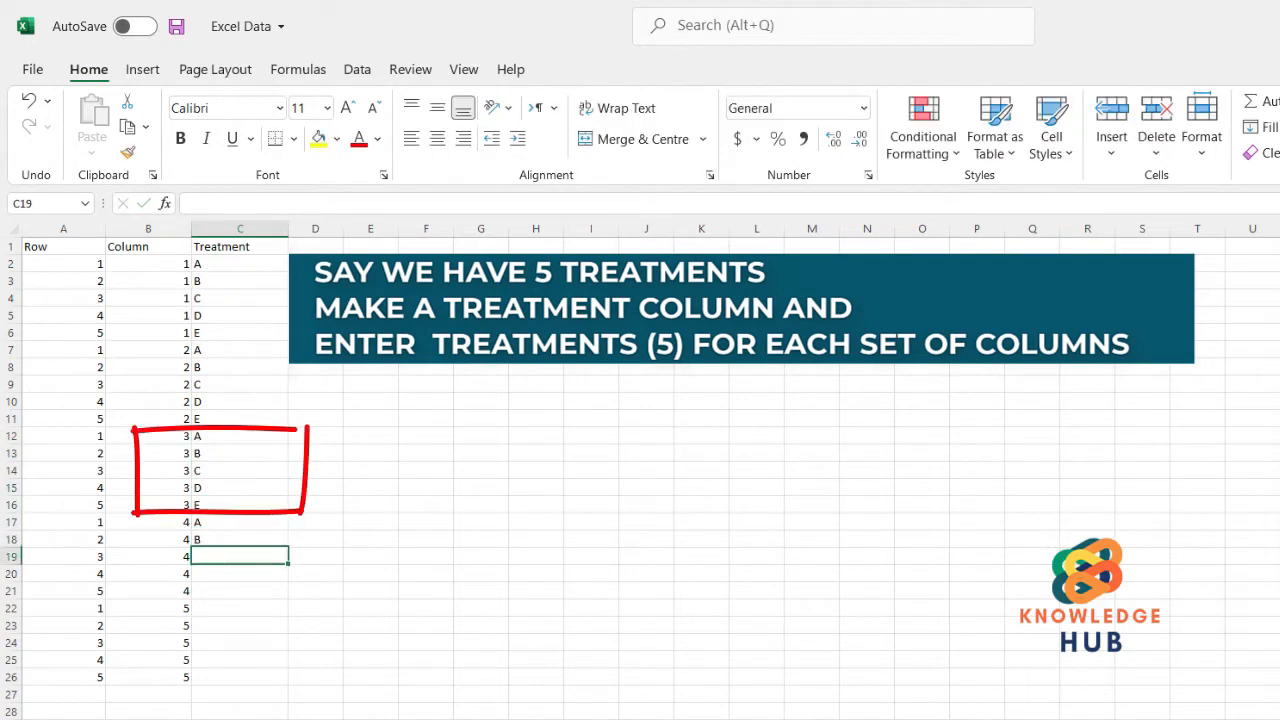
pyautogui.write('C')
pyautogui.press('Return')
pyautogui.write('D')
pyautogui.press('Return')
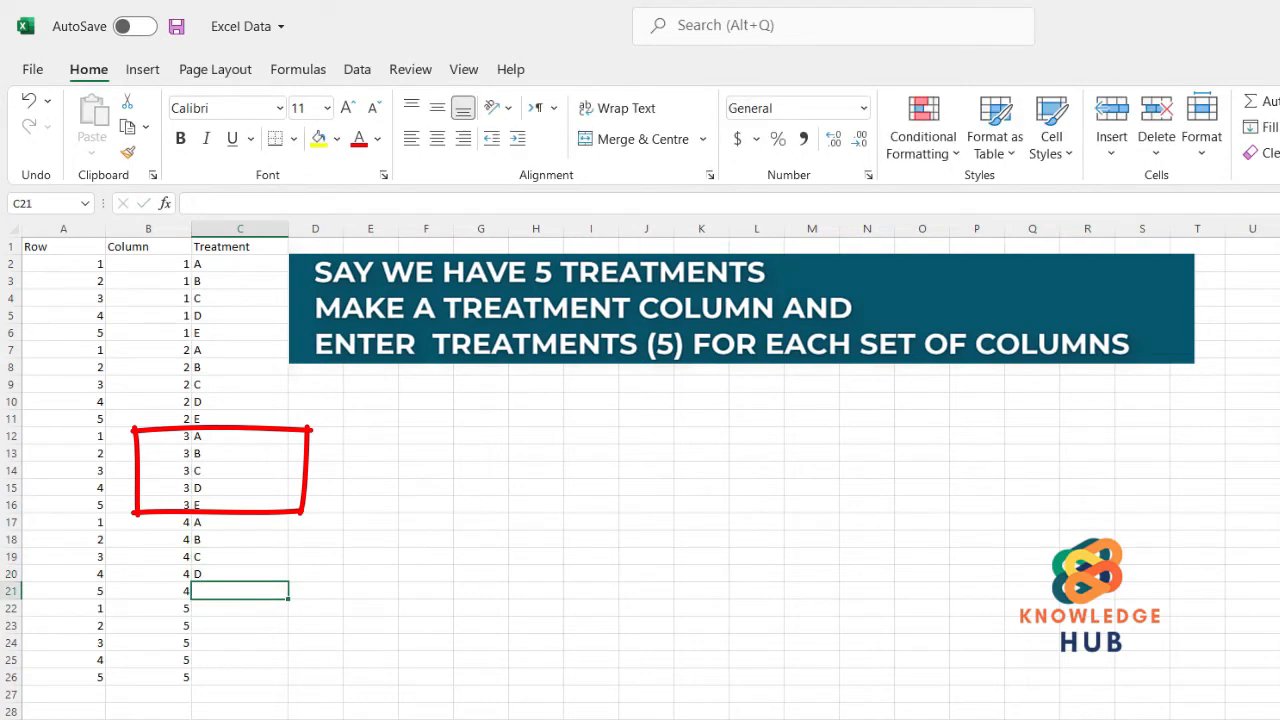
pyautogui.write('E')
pyautogui.press('Return')
# Step: Enter treatments A, B, C, D and E in cells C22:C26 for column 5
pyautogui.write('A')
pyautogui.press('Return')
pyautogui.write('B')
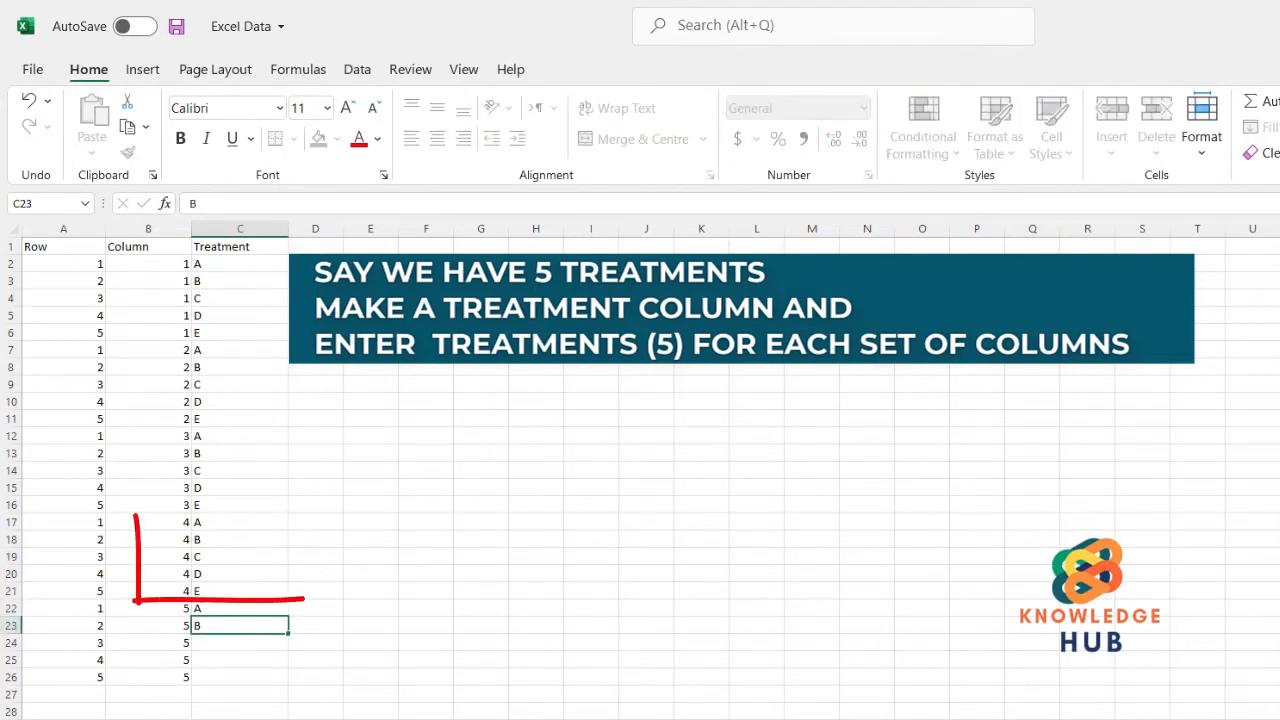
pyautogui.press('Return')
pyautogui.write('C')
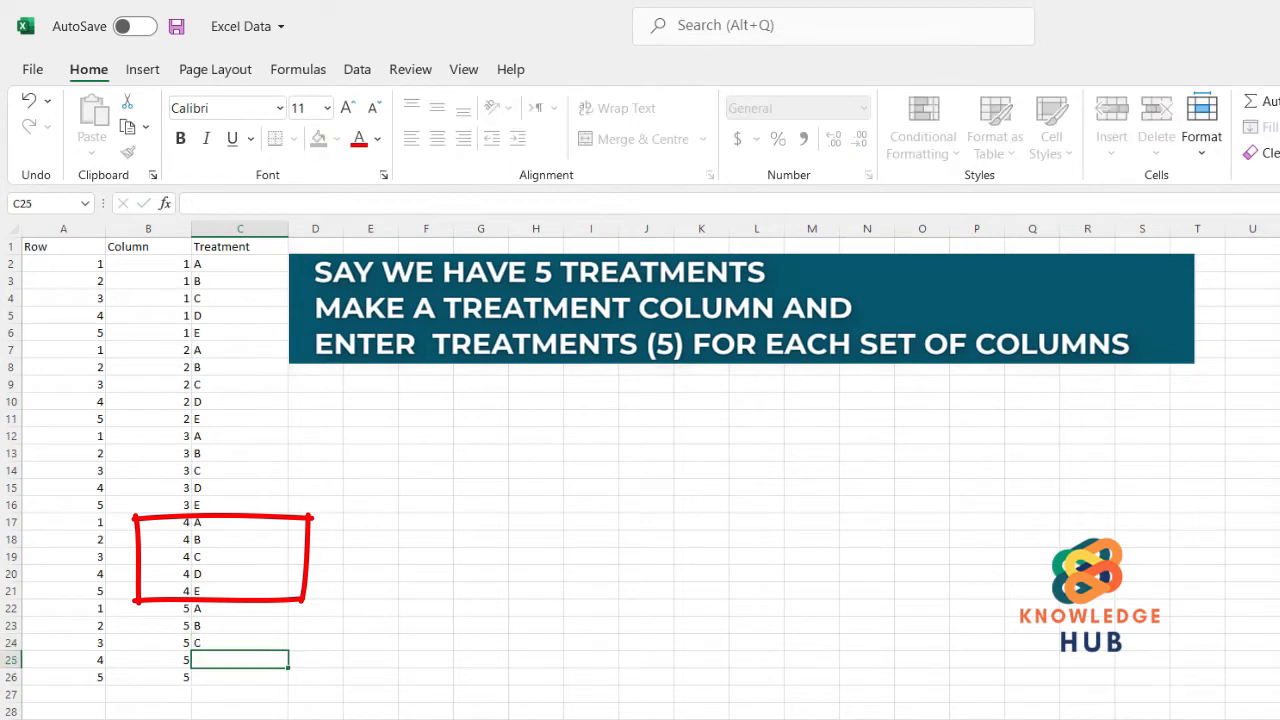
pyautogui.press('Return')
pyautogui.write('D')
pyautogui.write('E')
pyautogui.press('Return')
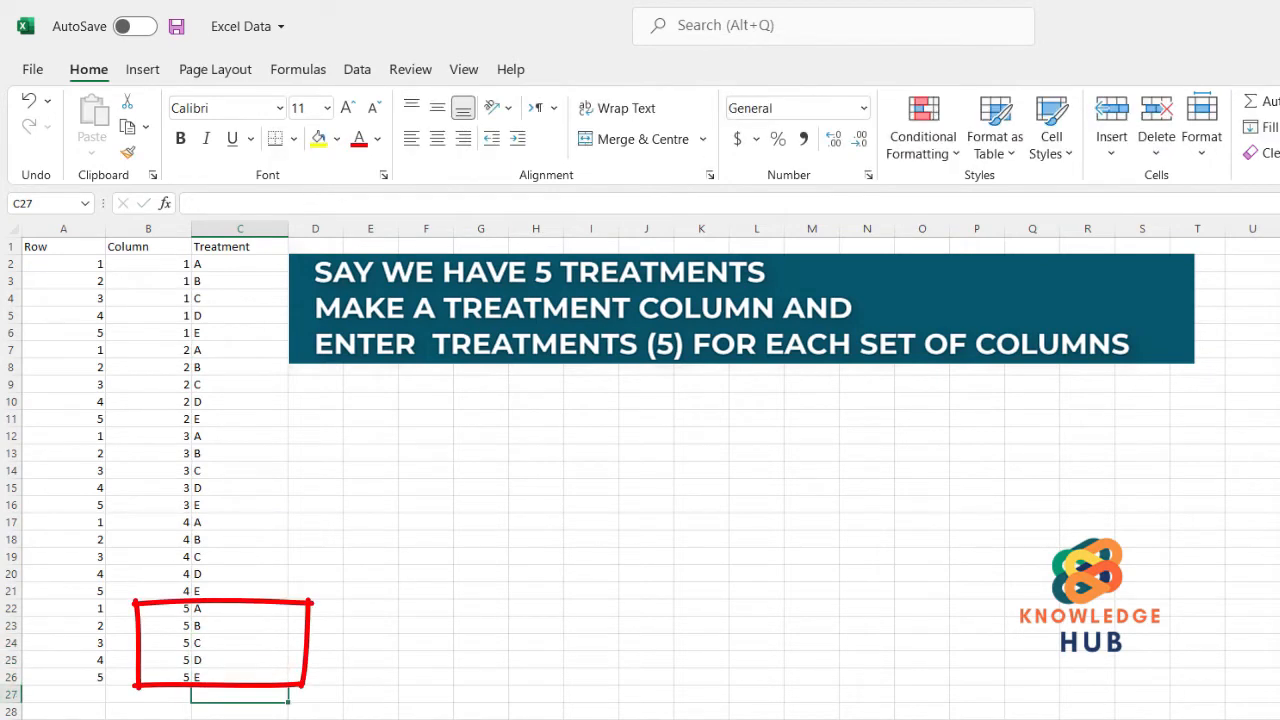
# Step: Add a column header named Data in cell D1 beside the Treatment header
pyautogui.click(315, 247)
pyautogui.write('Data')
pyautogui.press('Return')
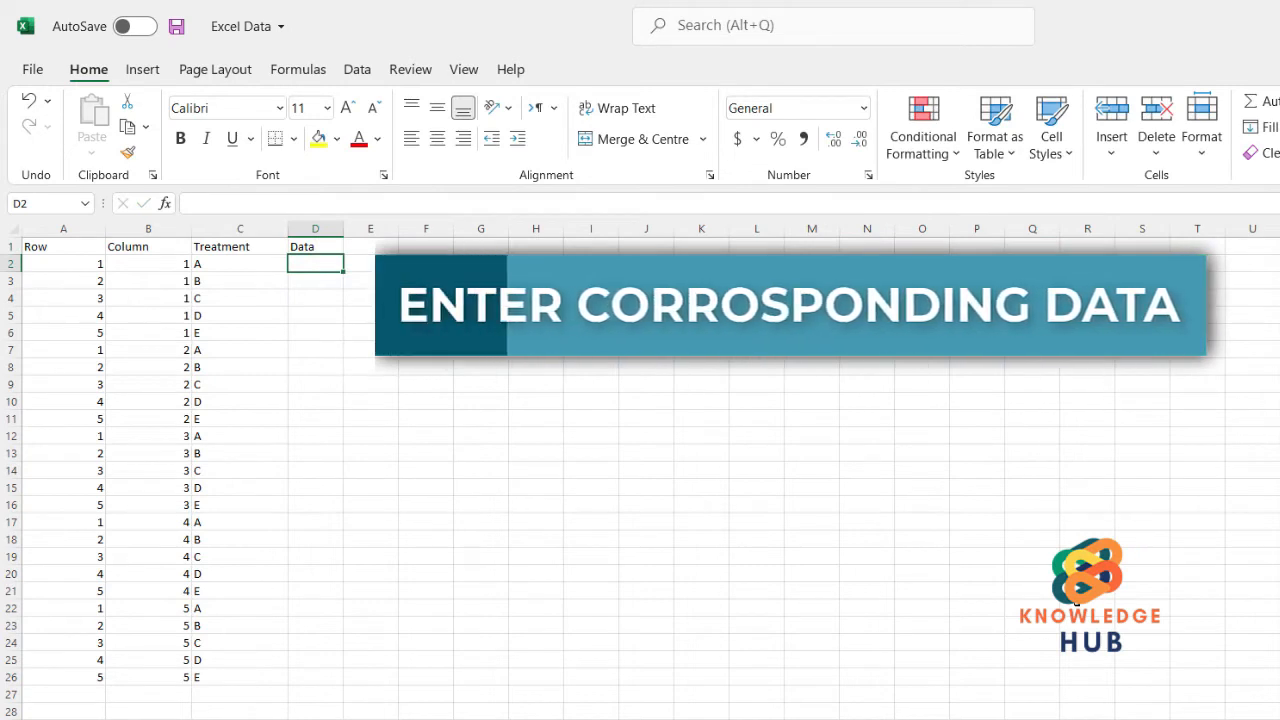
# Step: Enter the data values 55, 53, 52, 51 and 57 in cells D2:D6 for column 1
pyautogui.write('55')
pyautogui.press('Return')
pyautogui.write('53')
pyautogui.press('Return')
pyautogui.write('52')
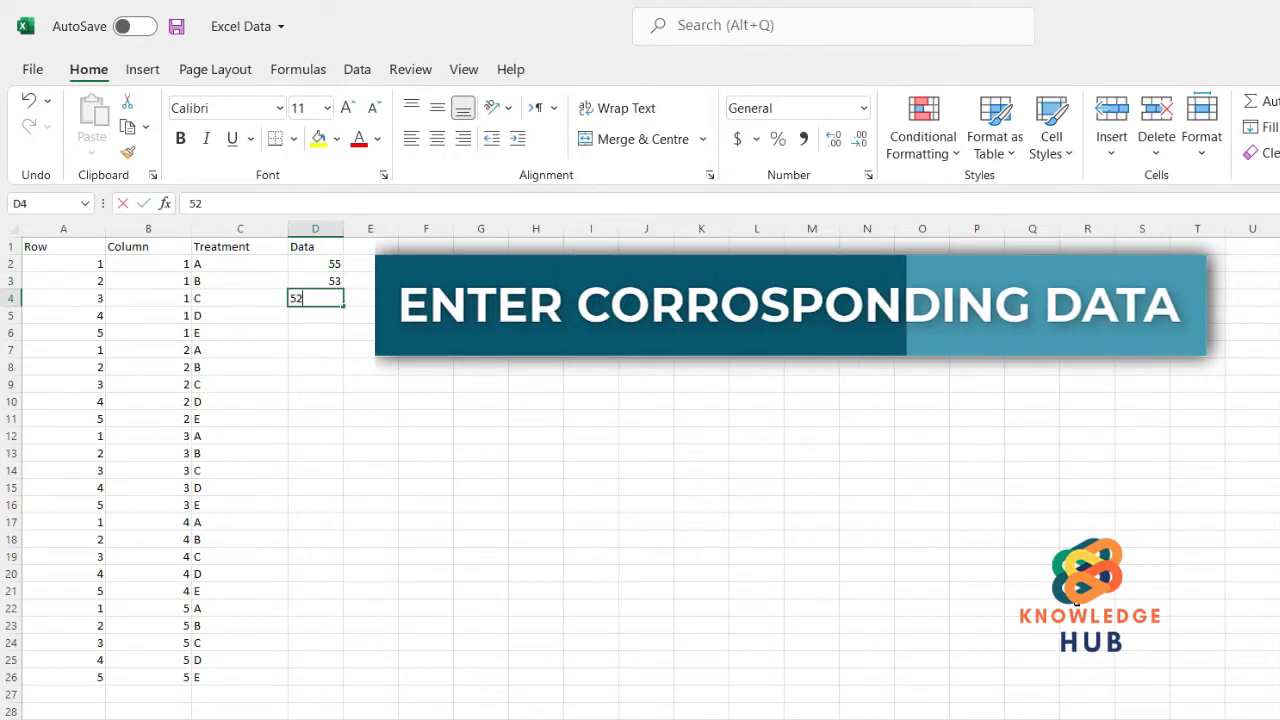
pyautogui.press('Return')
pyautogui.write('51')
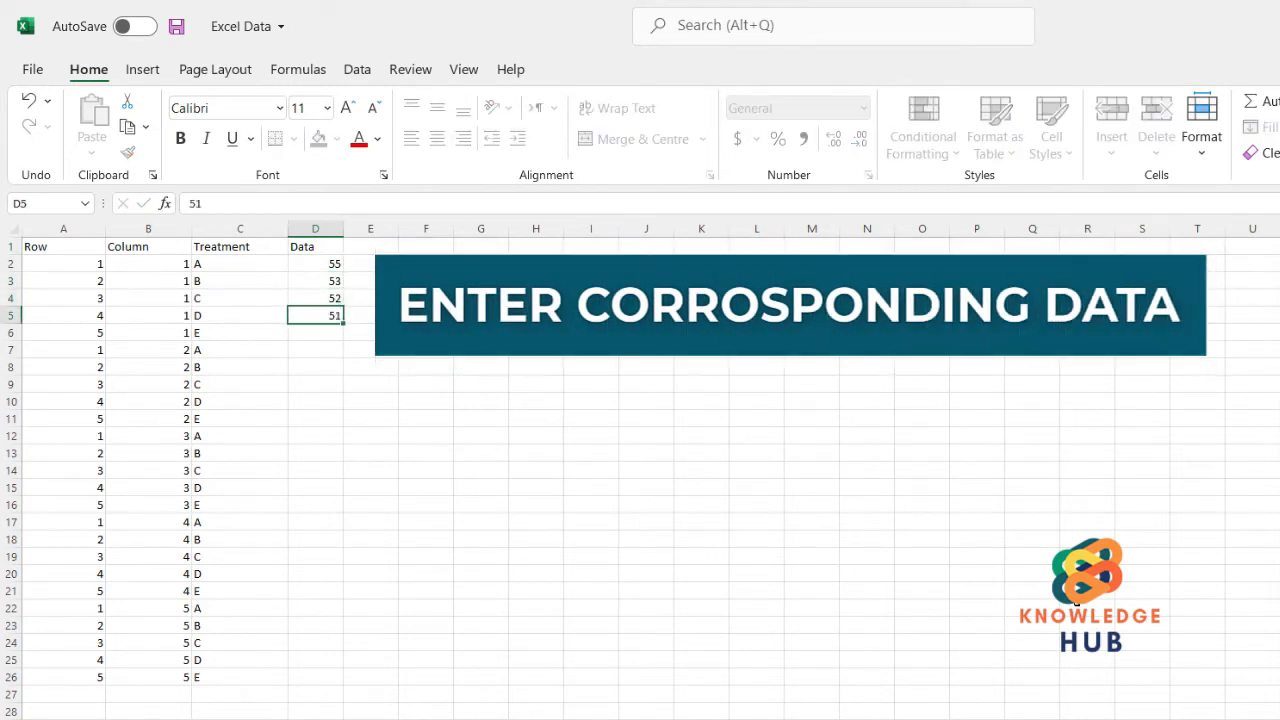
pyautogui.press('Return')
pyautogui.write('57')
pyautogui.press('Return')
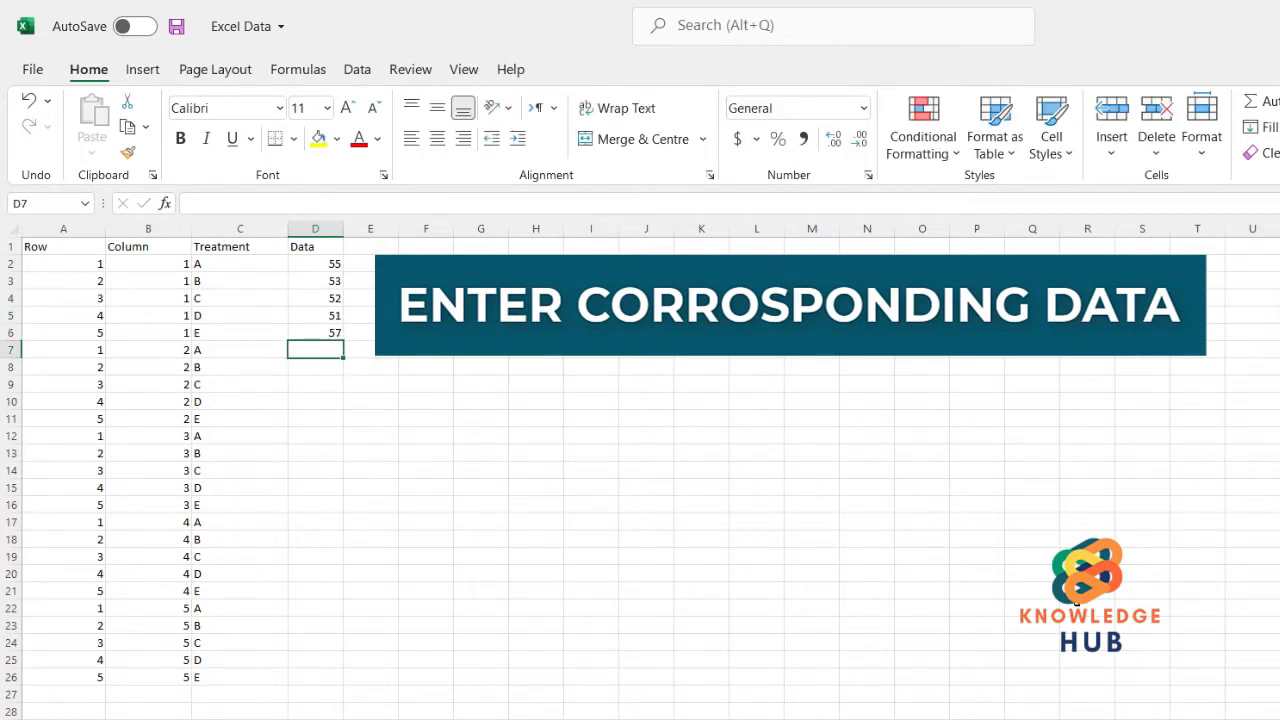
# Step: Enter the data values 56, 54, 53, 58 and 51 in cells D7:D11 for column 2
pyautogui.write('56')
pyautogui.press('Return')
pyautogui.write('54')
pyautogui.press('Return')
pyautogui.write('53')
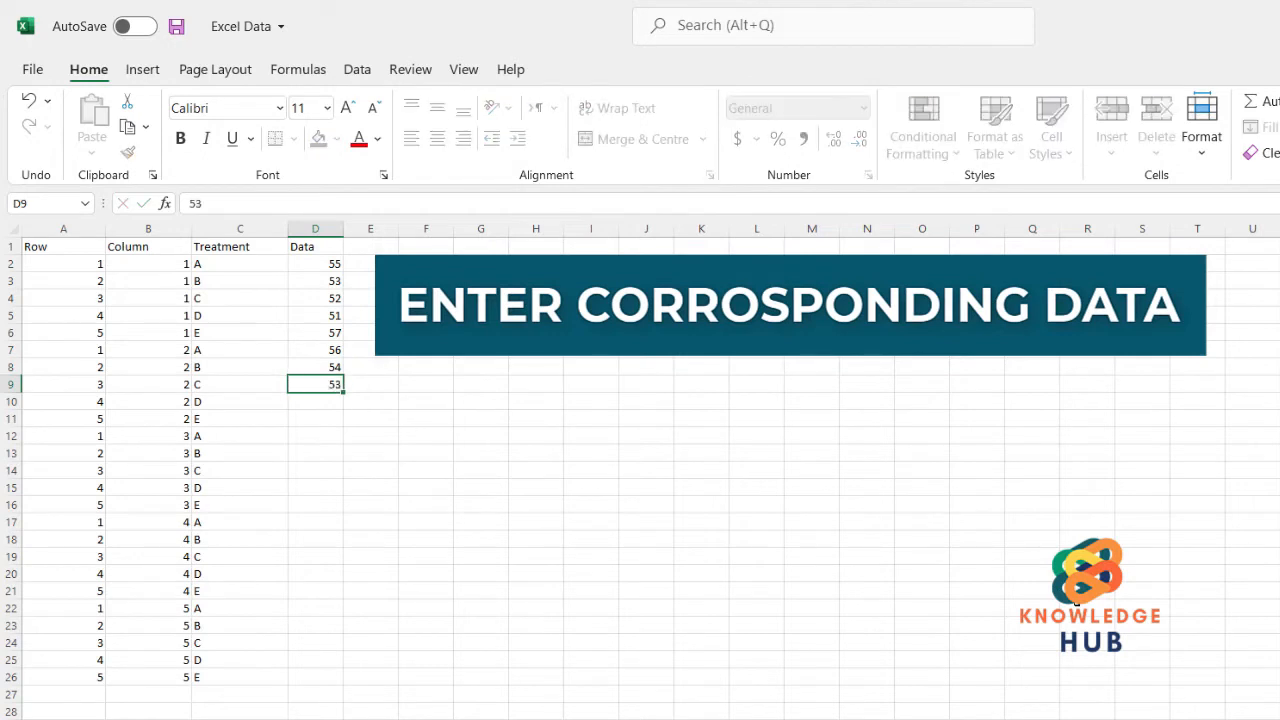
pyautogui.press('Return')
pyautogui.write('58')
pyautogui.press('Return')
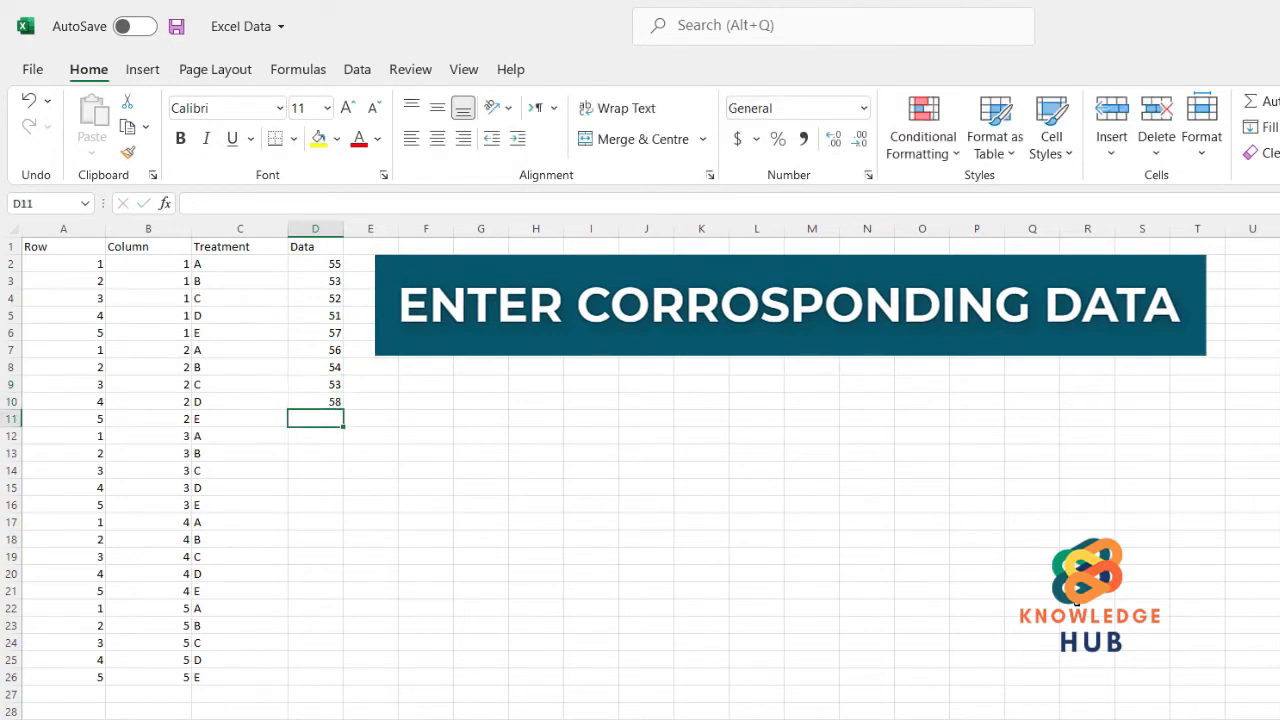
pyautogui.write('51')
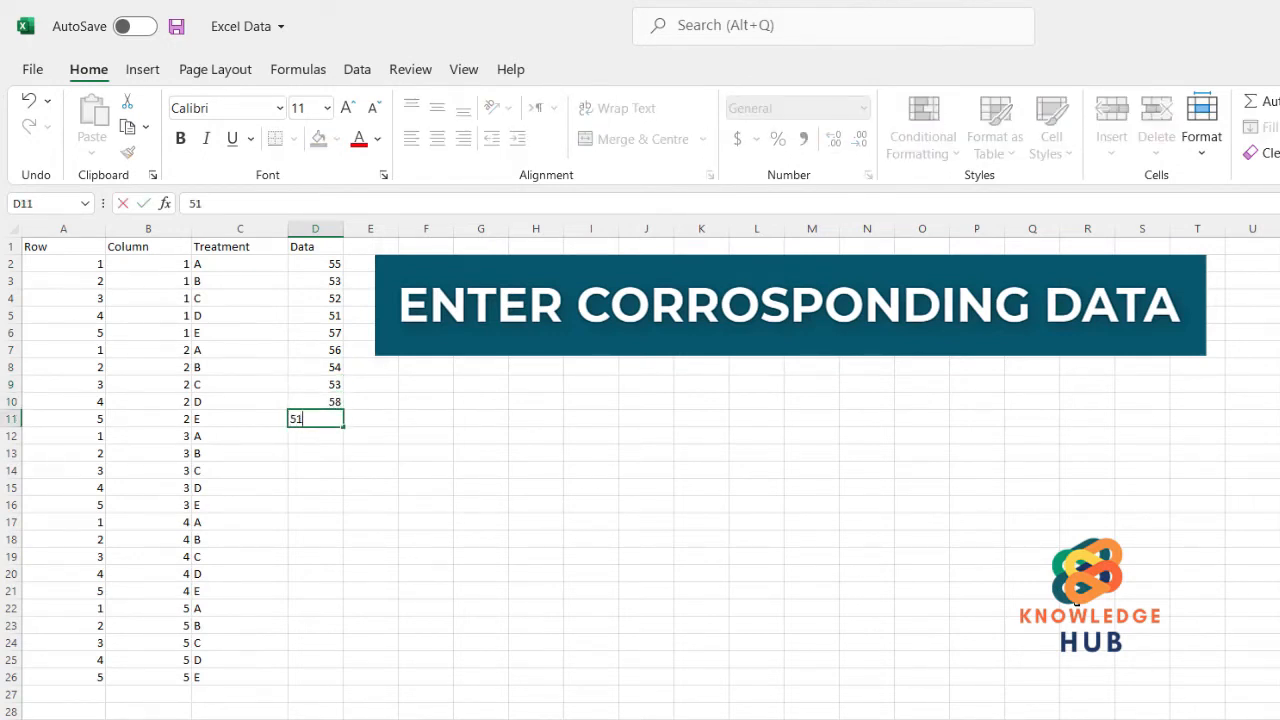
pyautogui.press('Return')
# Step: Enter the data values 52, 55, 56, 57 and 58 in cells D12:D16 for column 3
pyautogui.write('52')
pyautogui.press('Return')
pyautogui.write('5')
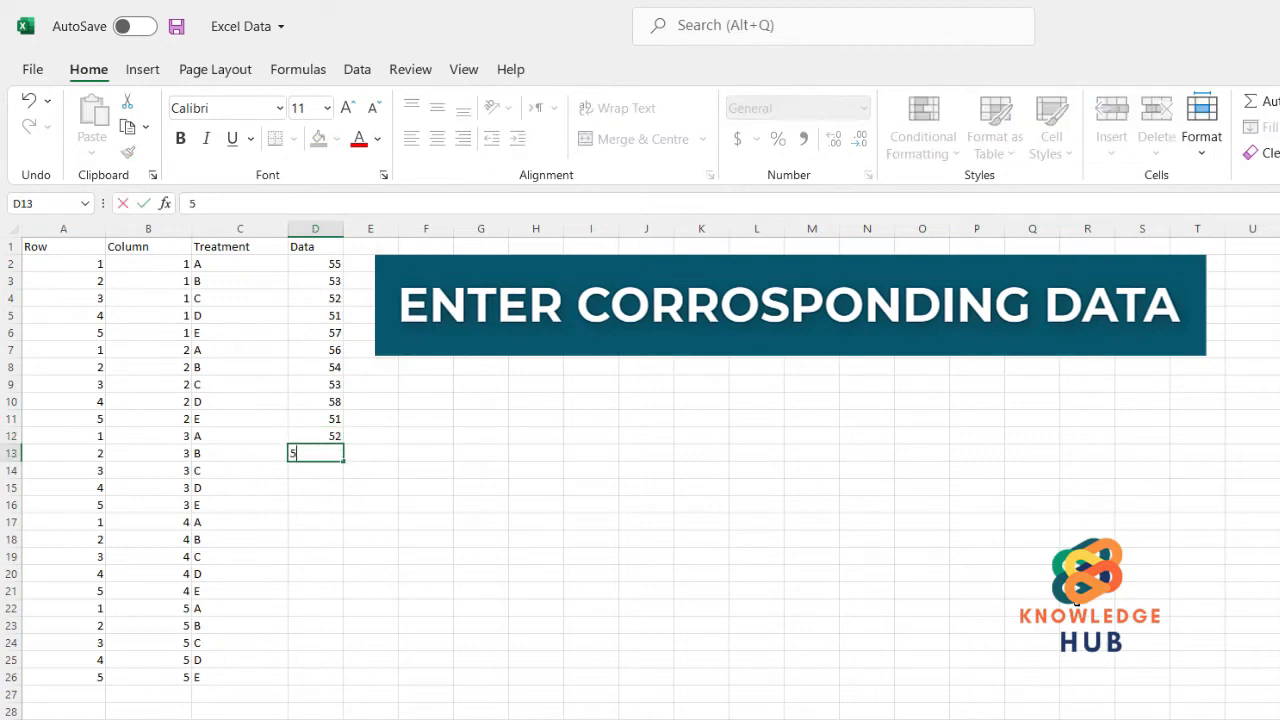
pyautogui.write('5')
pyautogui.press('Return')
pyautogui.write('56')
pyautogui.press('Return')
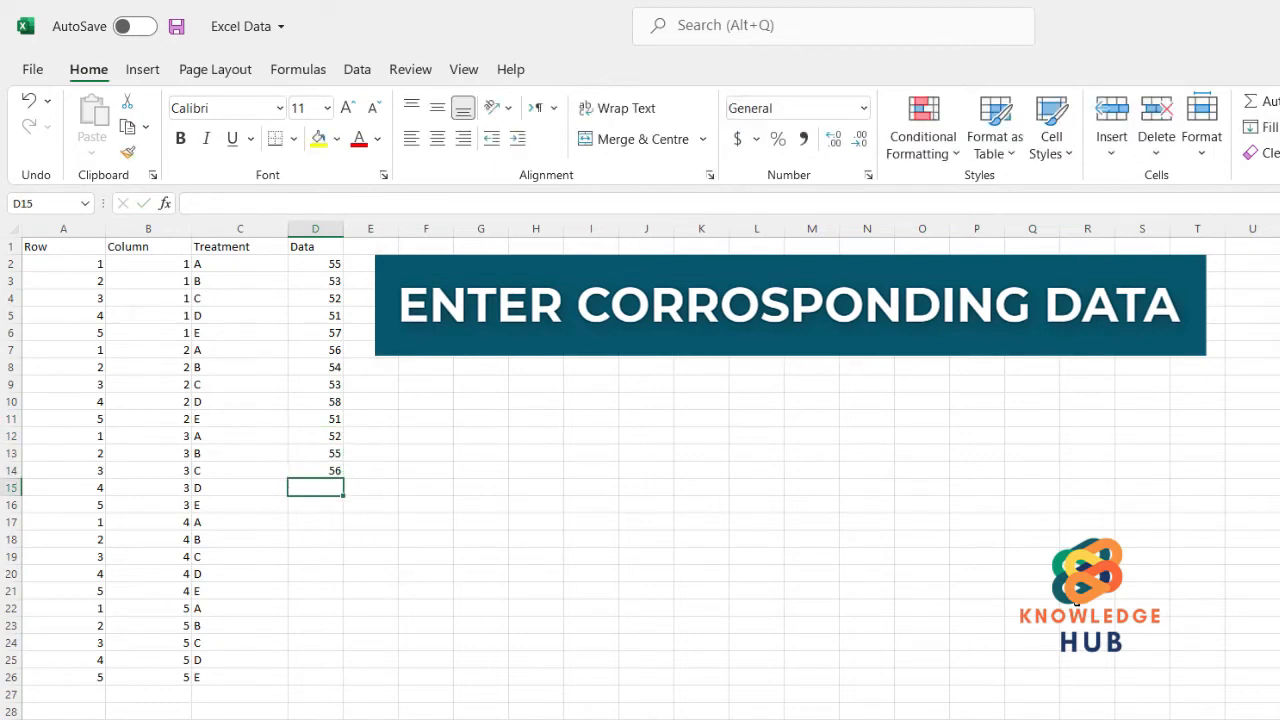
pyautogui.write('57')
pyautogui.press('Return')
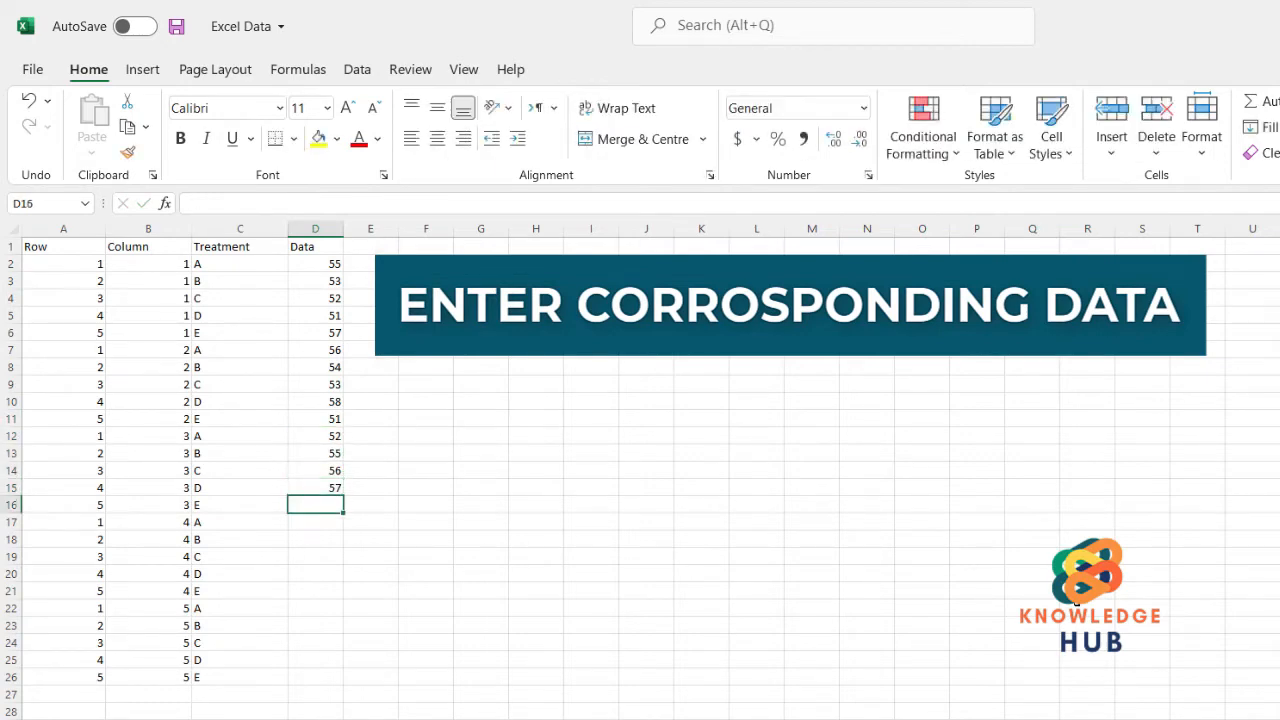
pyautogui.write('58')
pyautogui.press('Return')
# Step: Enter the data values 48, 49, 50, 52 and 51 in cells D17:D21 for column 4
pyautogui.write('48')
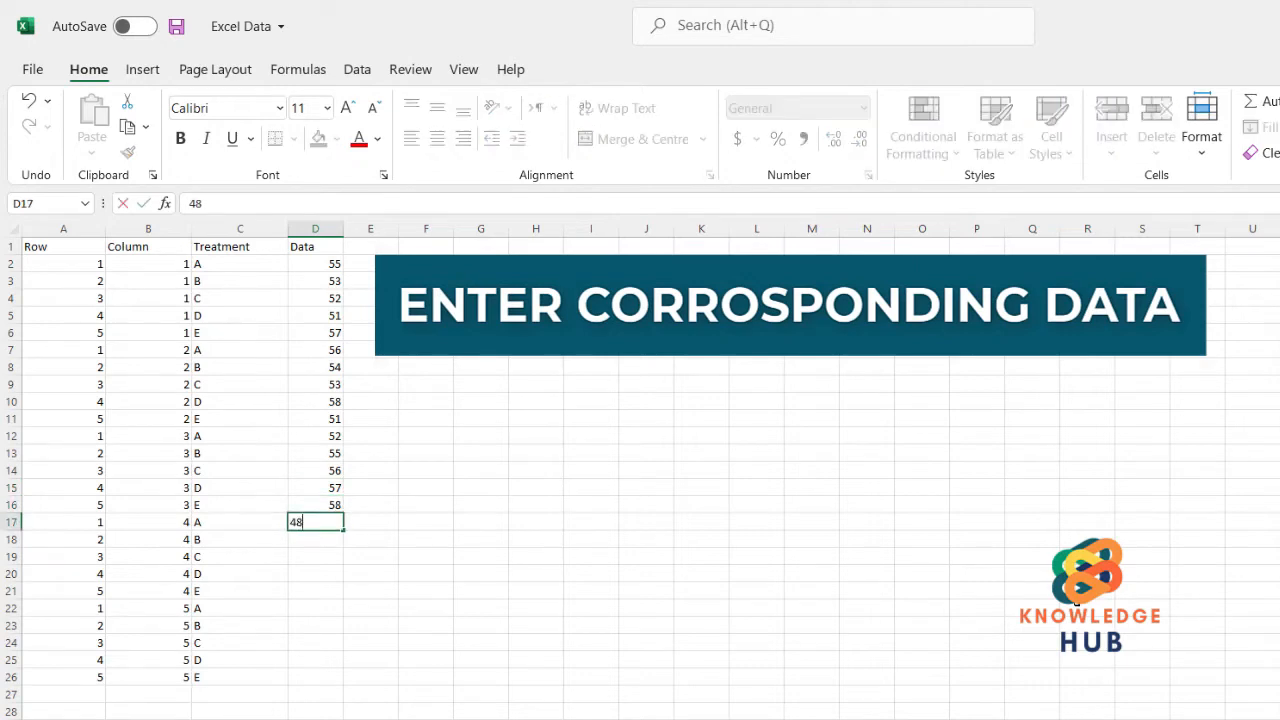
pyautogui.press('Return')
pyautogui.write('49')
pyautogui.press('Return')
pyautogui.write('5')
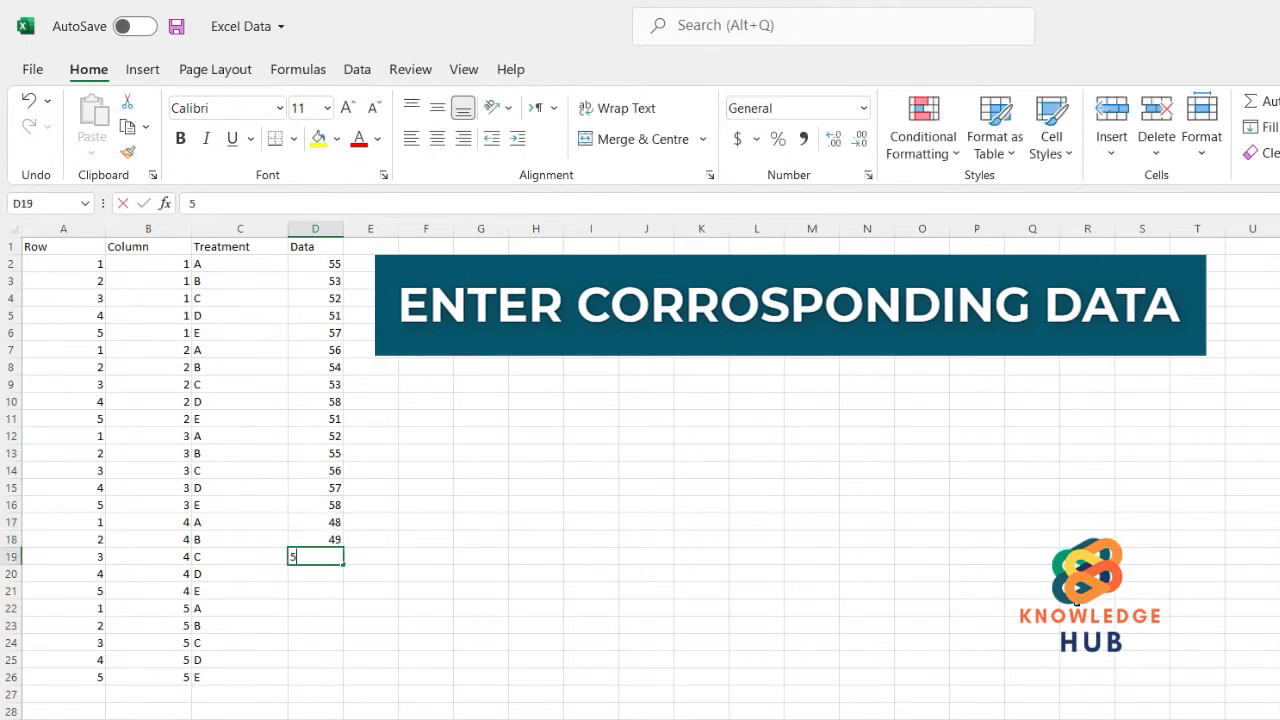
pyautogui.write('52')
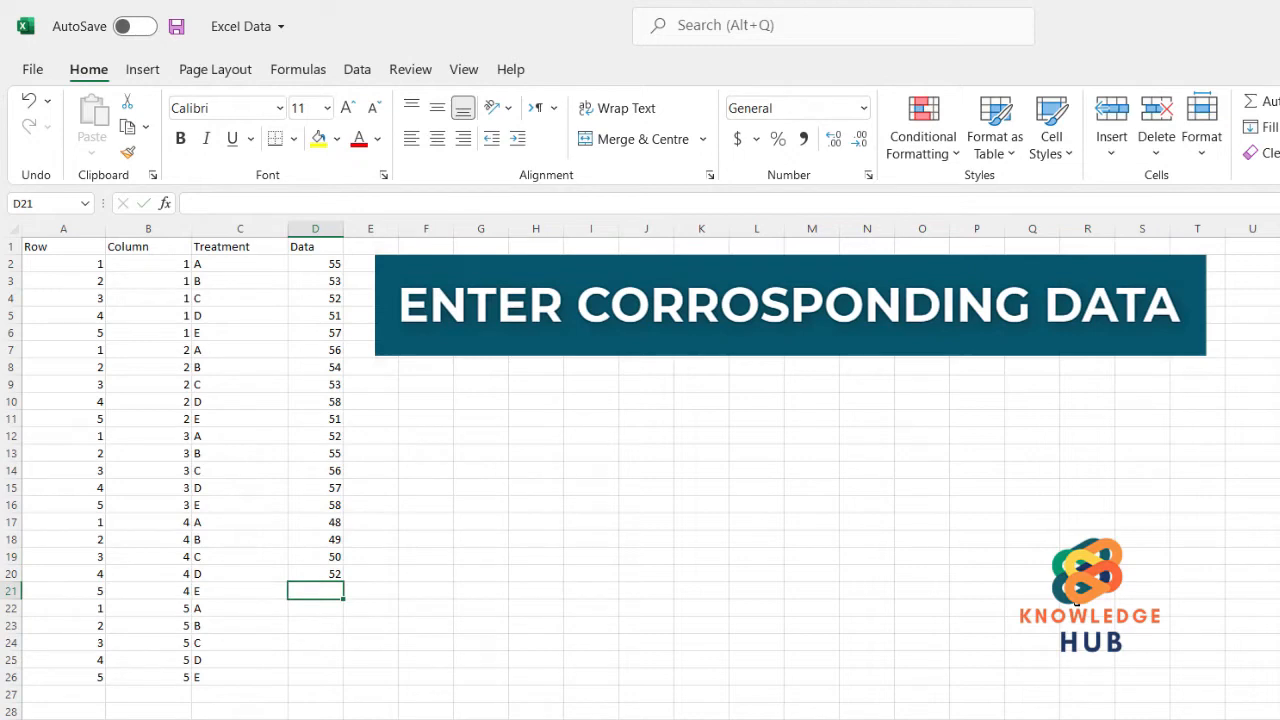
pyautogui.write('51')
pyautogui.press('Return')
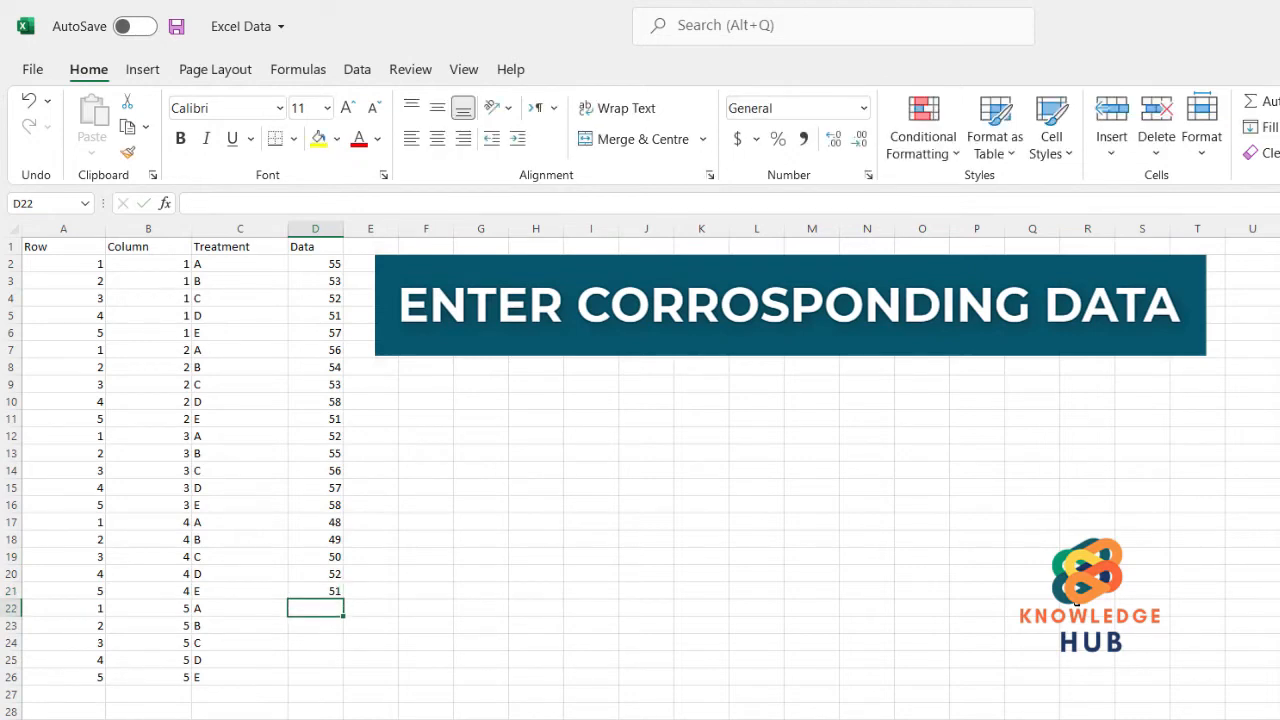
# Step: Enter the data values 47, 49, 50, 55 and 53 in cells D22:D26 for column 5
pyautogui.write('47')
pyautogui.press('Return')
pyautogui.write('49')
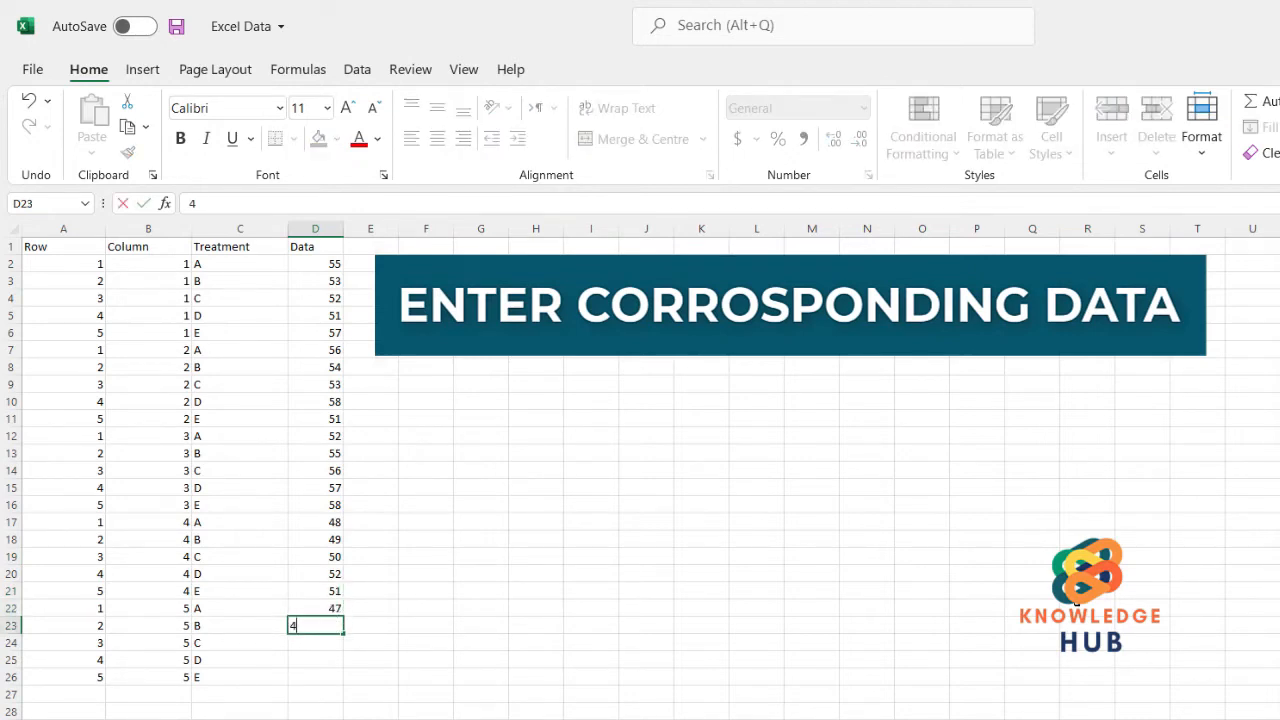
pyautogui.press('Return')
pyautogui.write('50')
pyautogui.press('Return')
pyautogui.write('55')
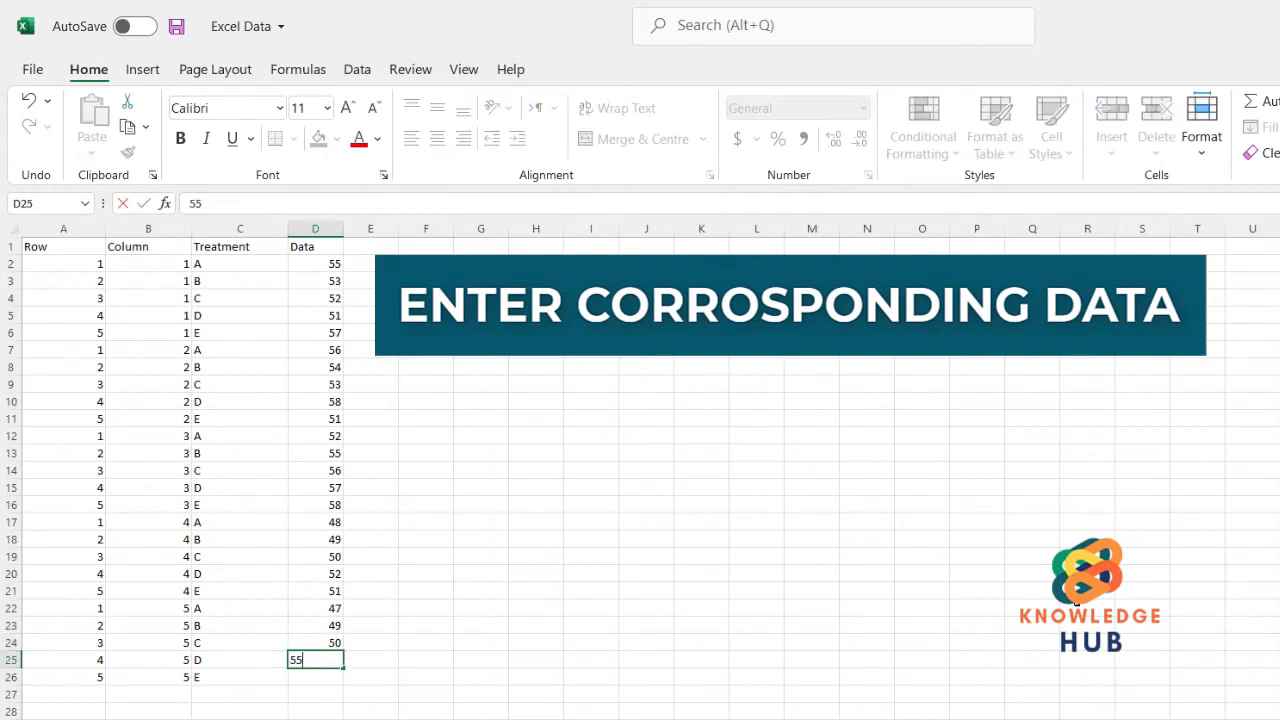
pyautogui.press('Return')
pyautogui.write('53')
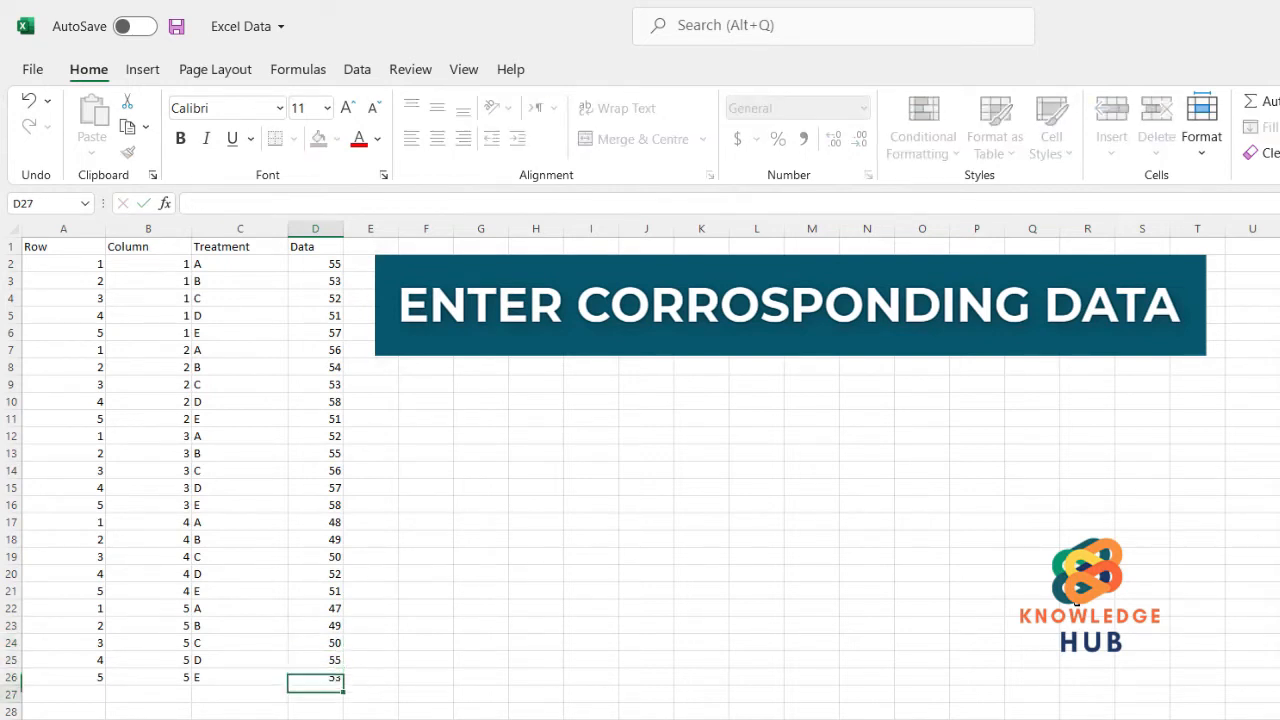
pyautogui.press('Return')
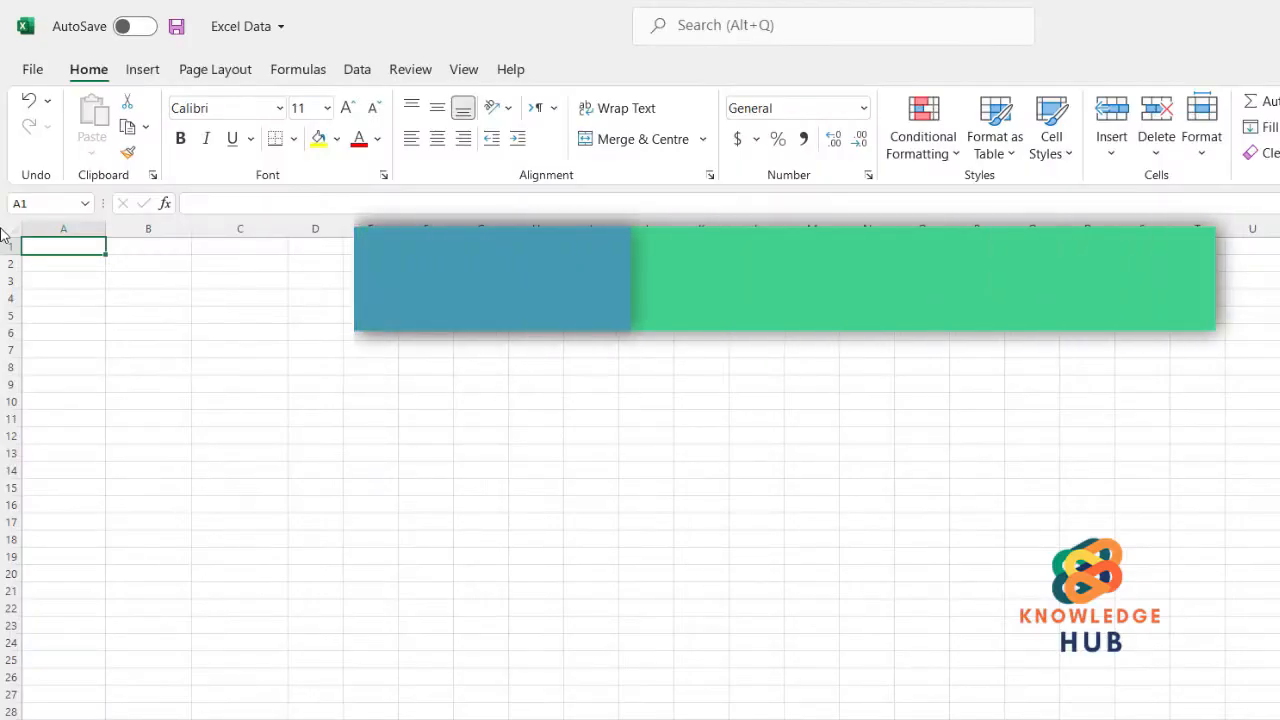
# Step: Enter the headers Replication, FactorA, FactorB and Data in cells A1:D1
pyautogui.write('Repli')
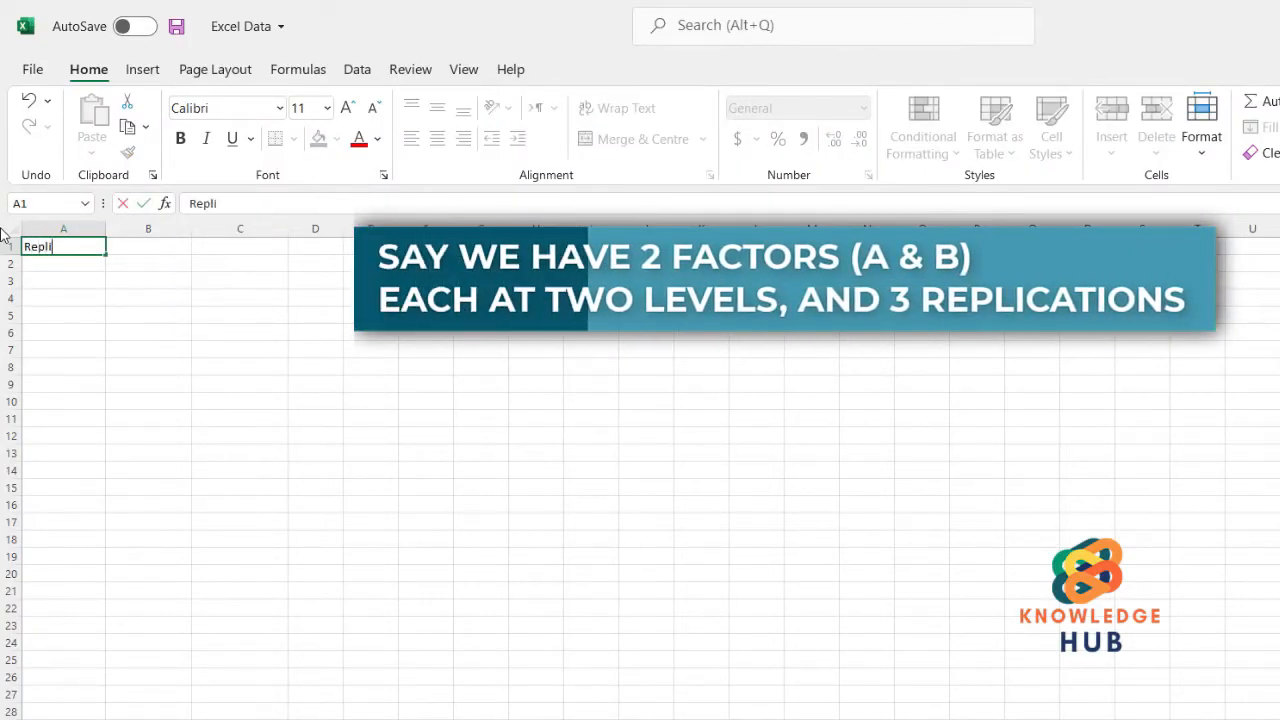
pyautogui.write('cation')
pyautogui.press('Tab')
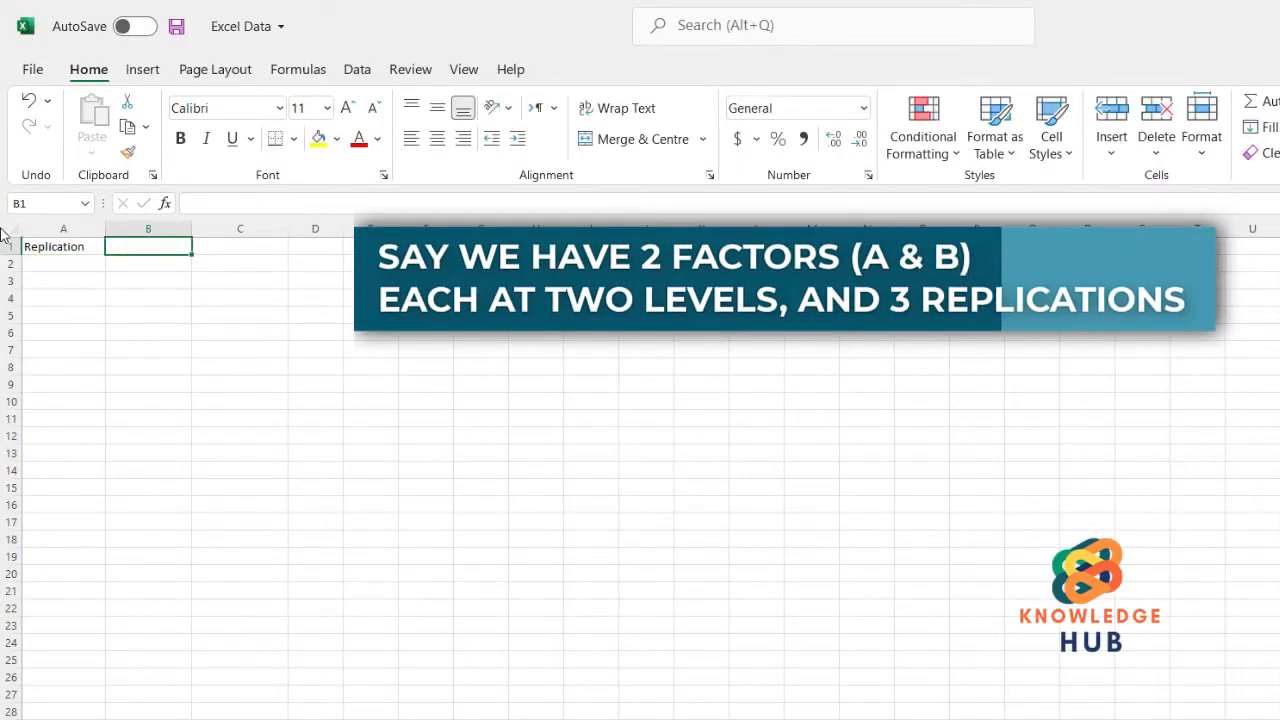
pyautogui.write('FactorA')
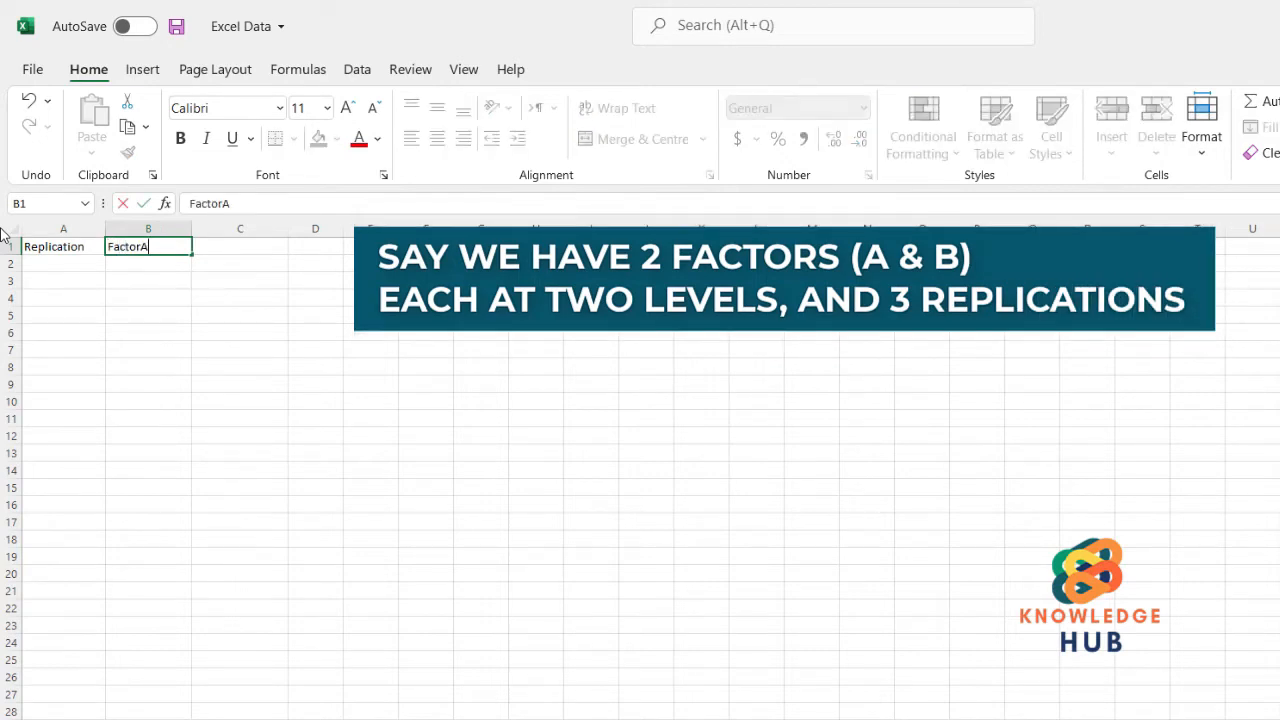
pyautogui.press('Tab')
pyautogui.write('F')
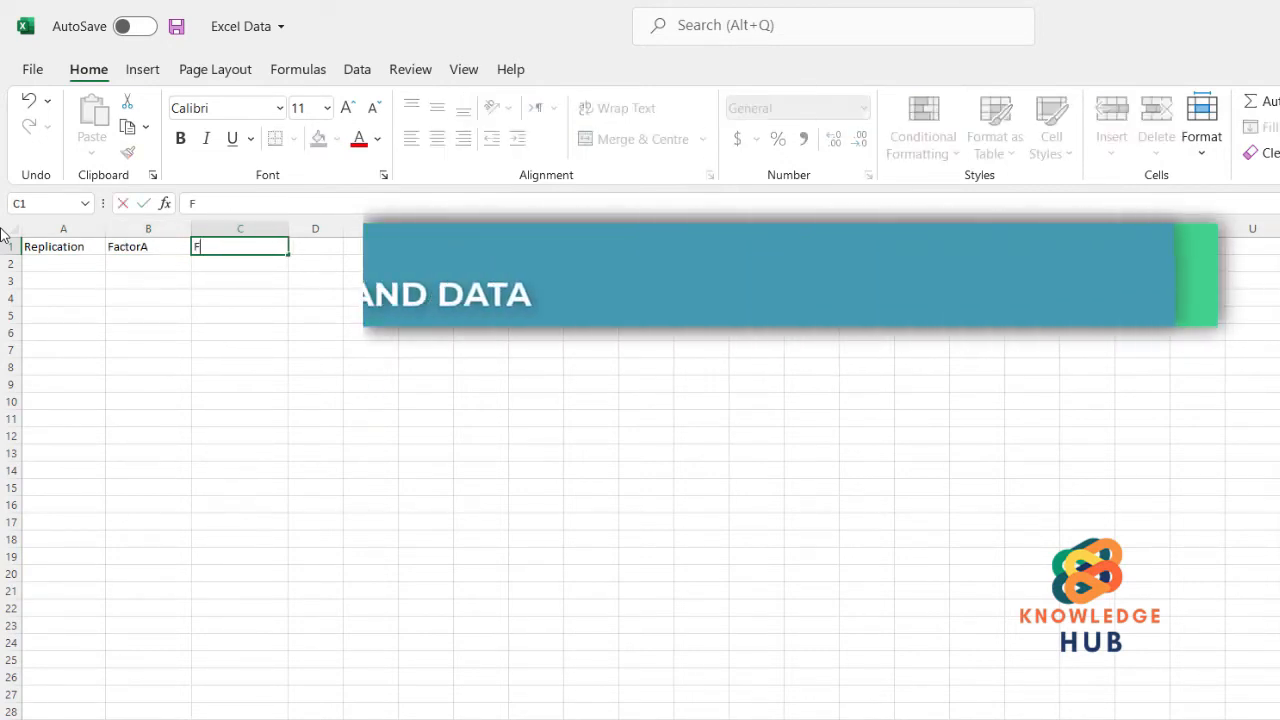
pyautogui.write('actorB')
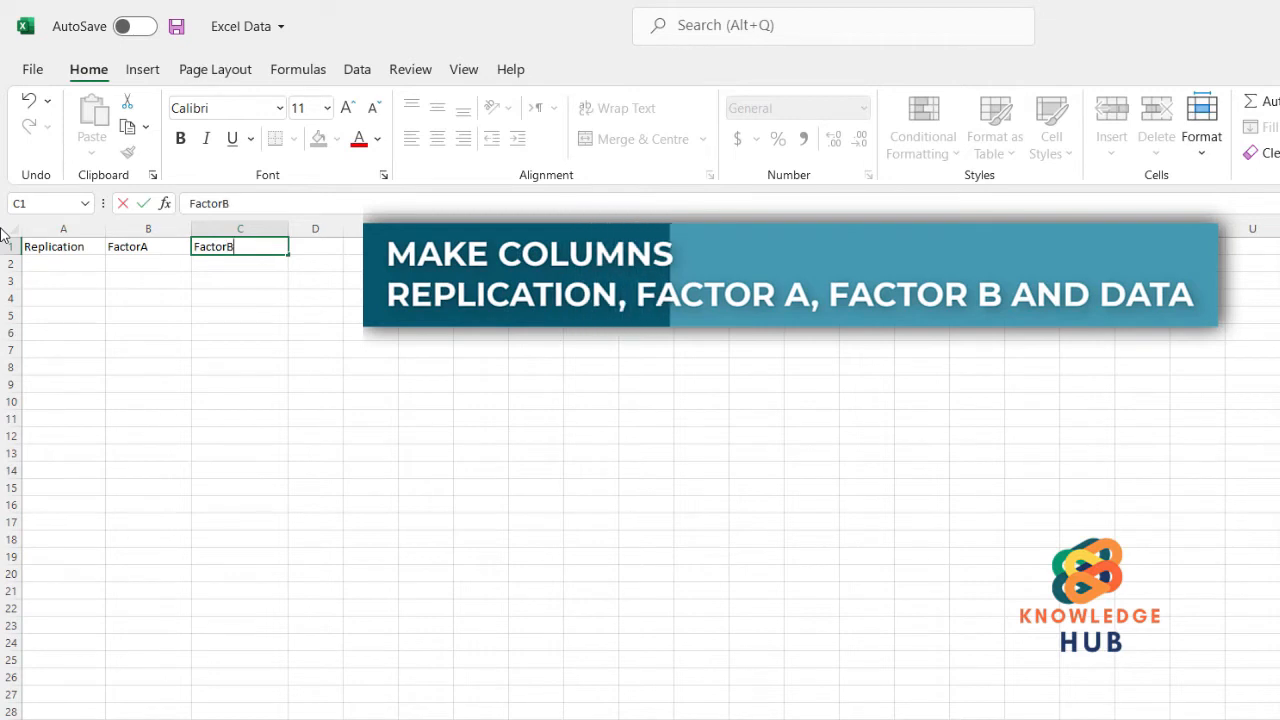
pyautogui.press('Tab')
pyautogui.write('Data')
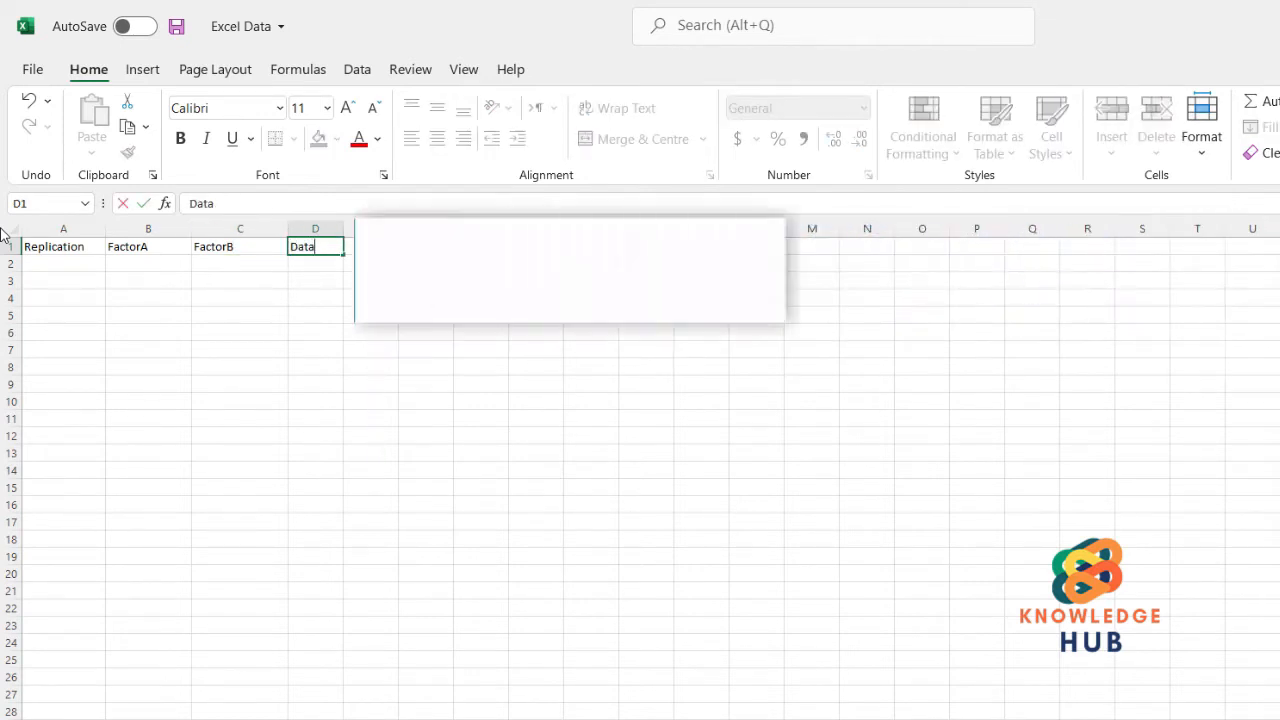
pyautogui.press('Return')
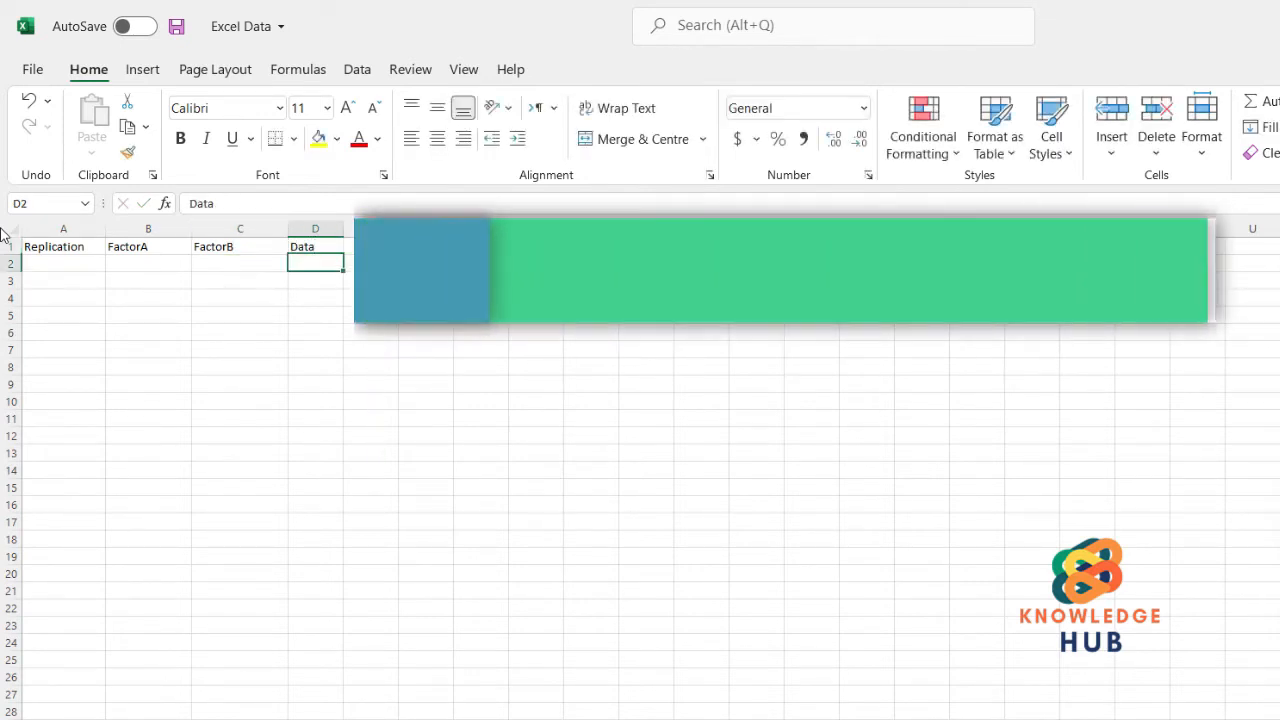
# Step: Fill the Replication column with 1 in cells A2:A5 for the first replication
pyautogui.press('Left')
pyautogui.press('Left')
pyautogui.press('Left')
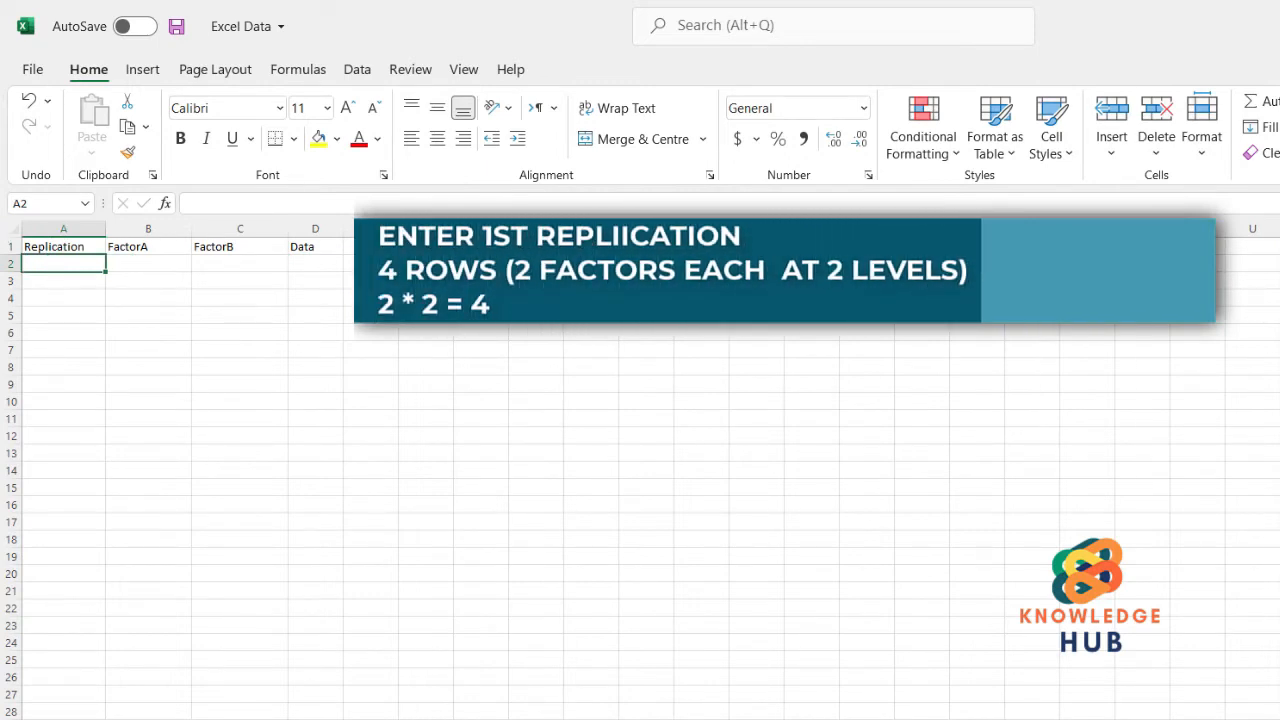
pyautogui.write('1')
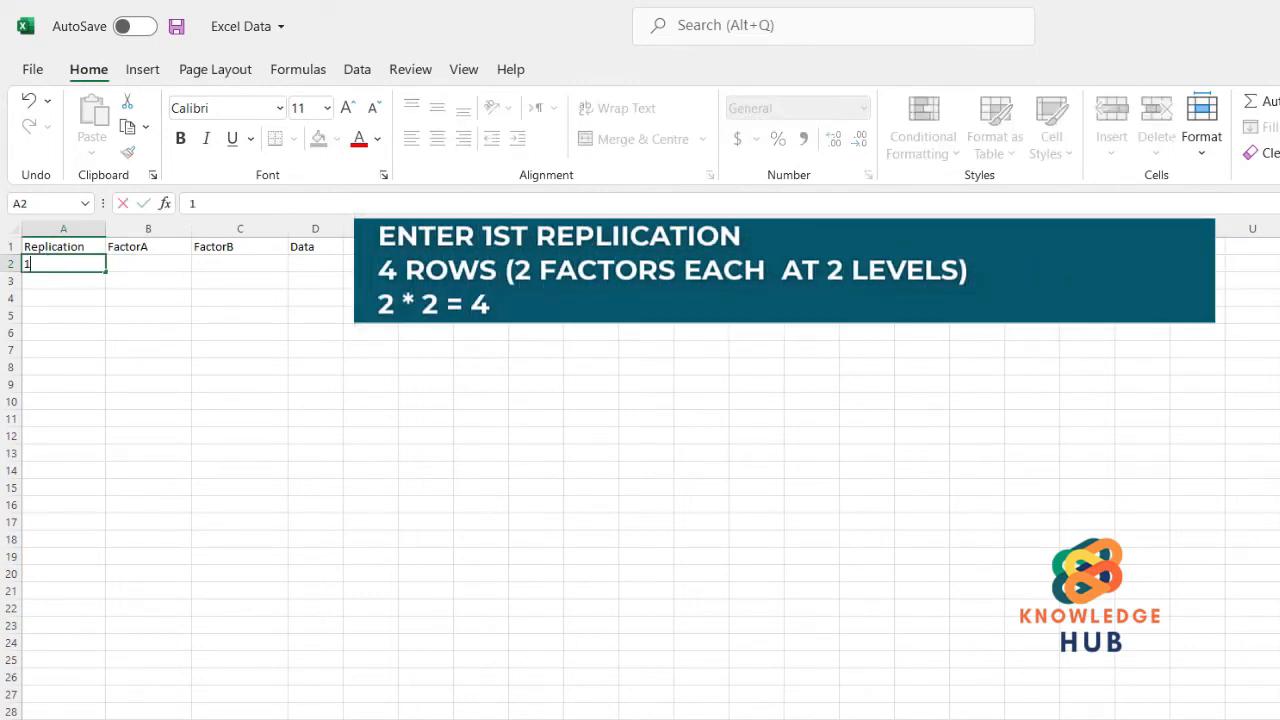
pyautogui.press('Return')
pyautogui.write('1')
pyautogui.press('Return')
pyautogui.write('1')
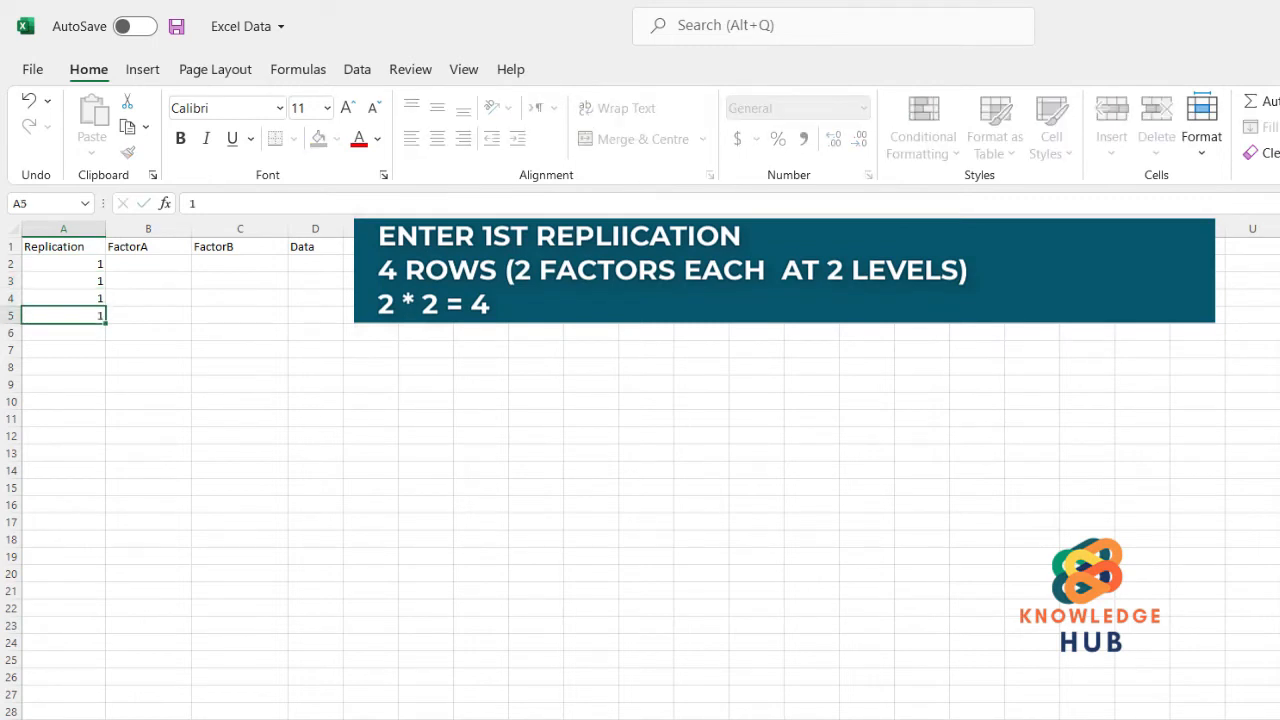
pyautogui.press('Return')
# Step: Enter the FactorA levels 1, 1, 2 and 2 in cells B2:B5 for replication 1
pyautogui.press('Up')
pyautogui.press('Up')
pyautogui.press('Up')
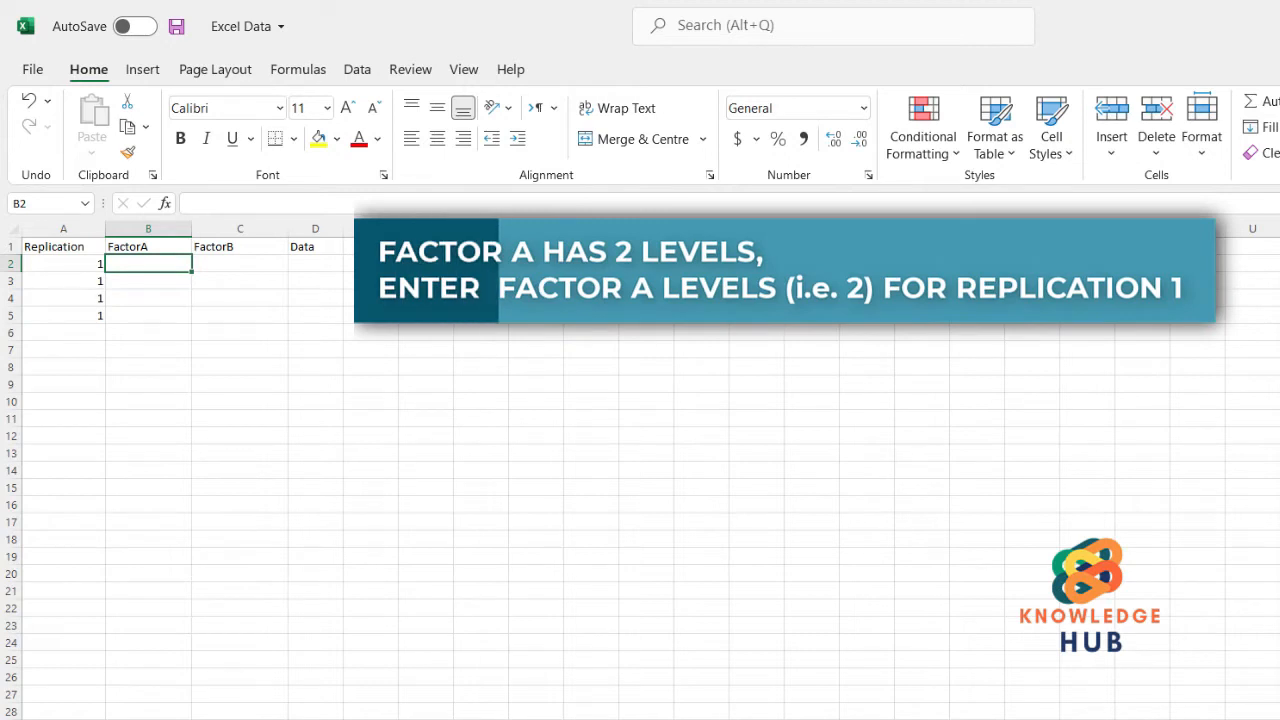
pyautogui.write('1')
pyautogui.press('Return')
pyautogui.write('1')
pyautogui.press('Return')
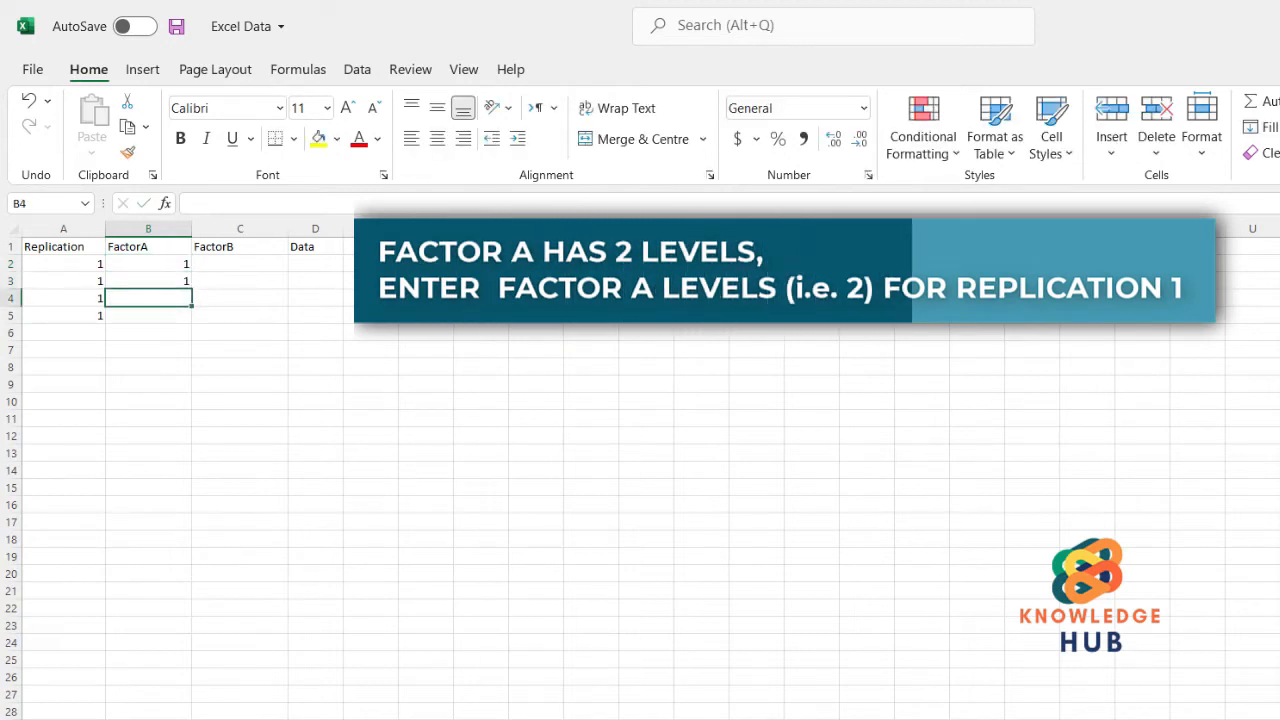
pyautogui.write('2')
pyautogui.press('Return')
pyautogui.write('2')
pyautogui.press('Return')
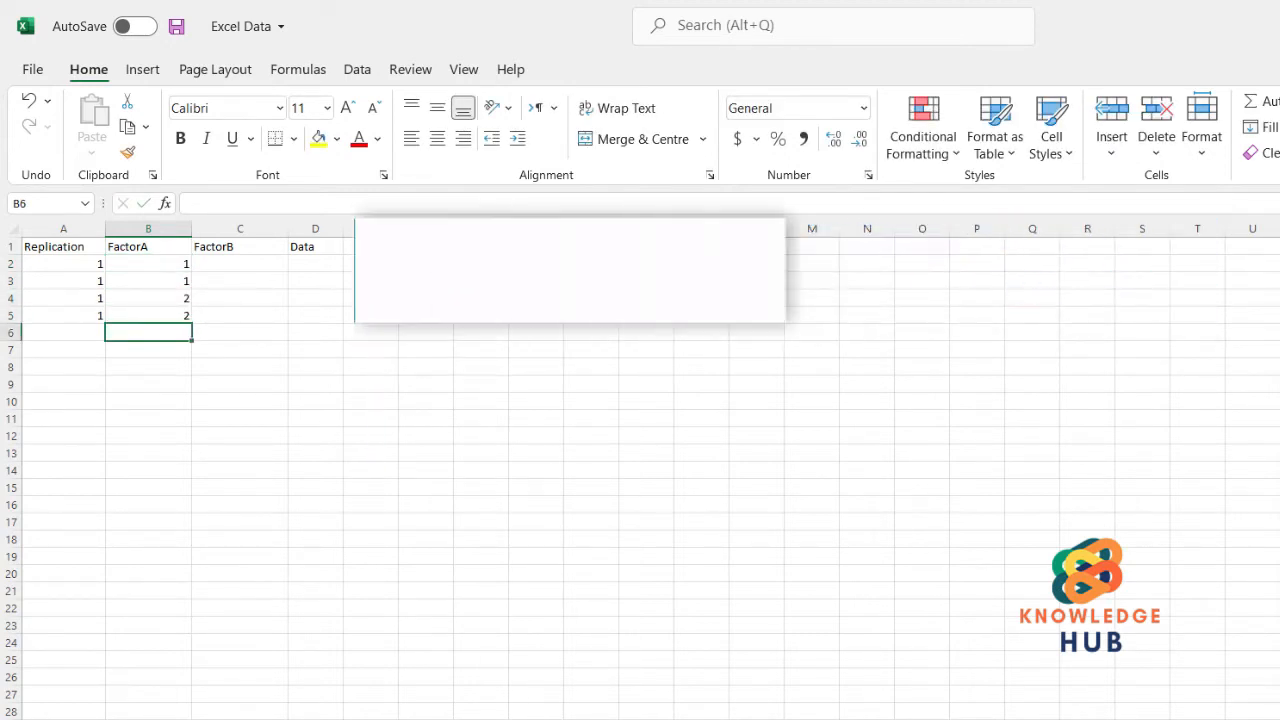
# Step: Enter the FactorB levels 1, 2, 1 and 2 in cells C2:C5 for replication 1
pyautogui.click(240, 264)
pyautogui.write('1')
pyautogui.press('Return')
pyautogui.write('2')
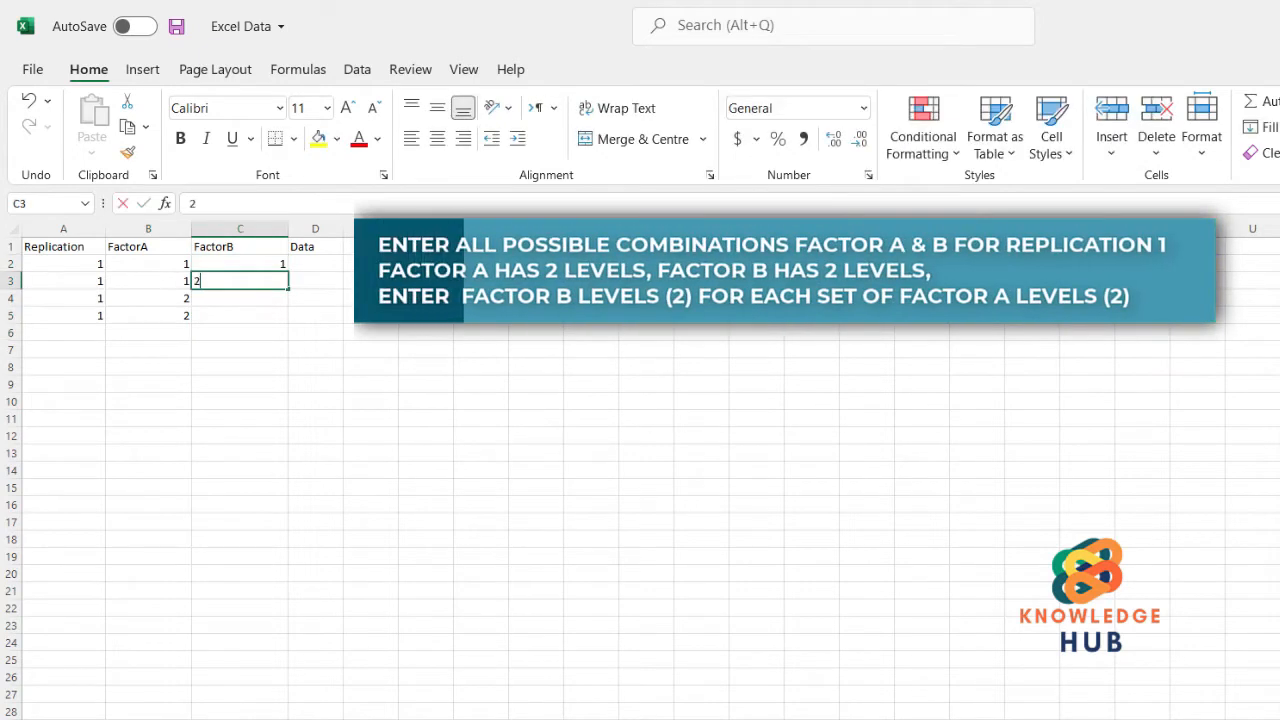
pyautogui.press('Return')
pyautogui.write('1')
pyautogui.press('Return')
pyautogui.write('2')
pyautogui.press('Return')
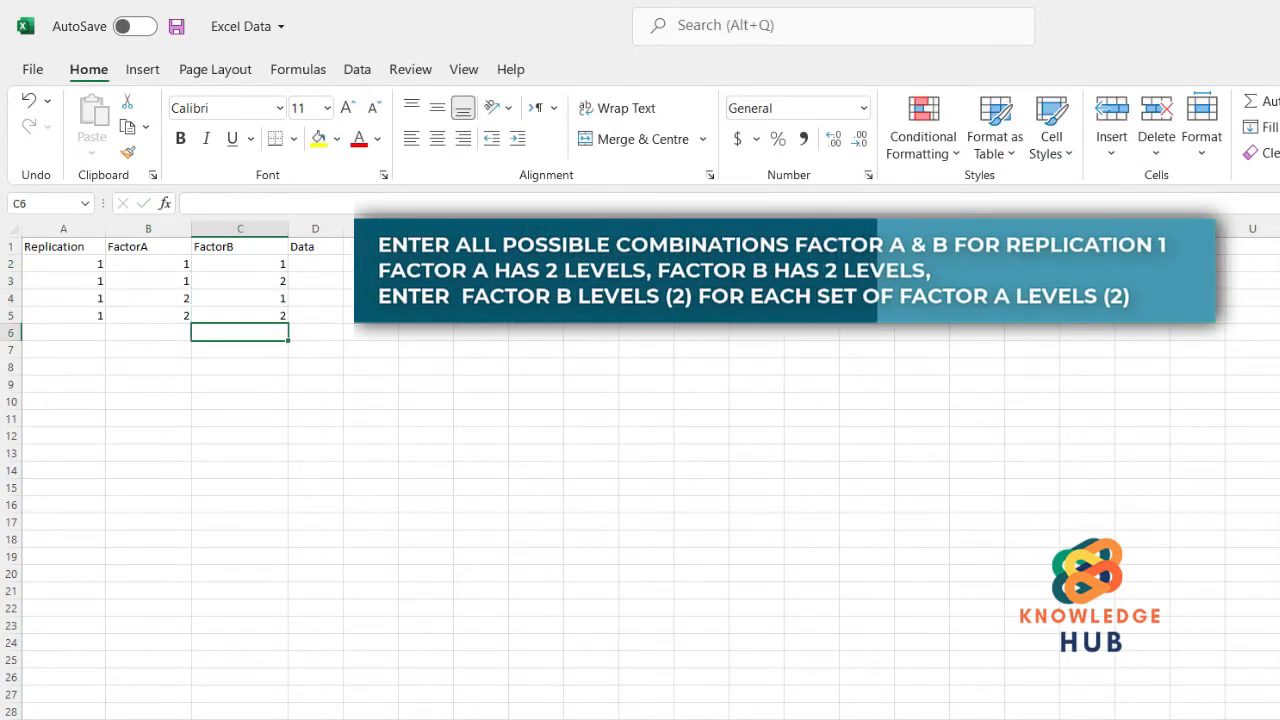
# Step: Fill the Replication column with 2 in cells A6:A9 for the second replication
pyautogui.press('Left')
pyautogui.press('Left')
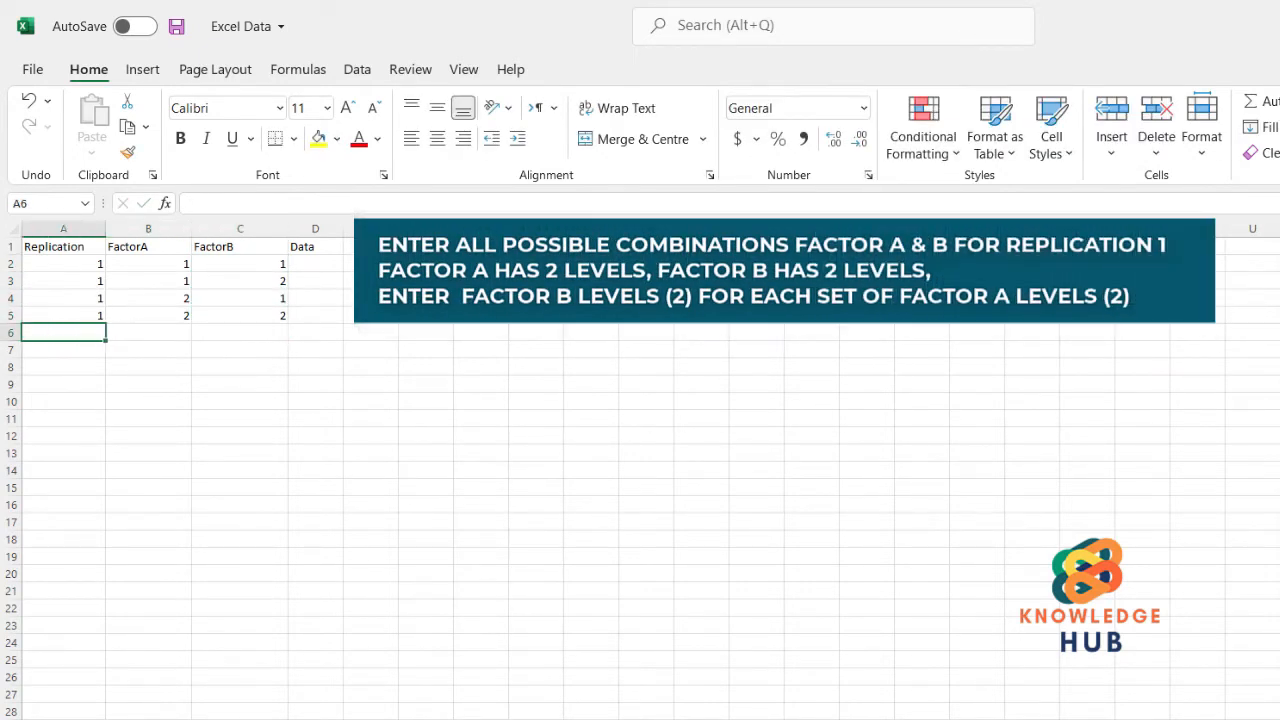
pyautogui.write('2')
pyautogui.press('Return')
pyautogui.write('2')
pyautogui.press('Return')
pyautogui.write('2')
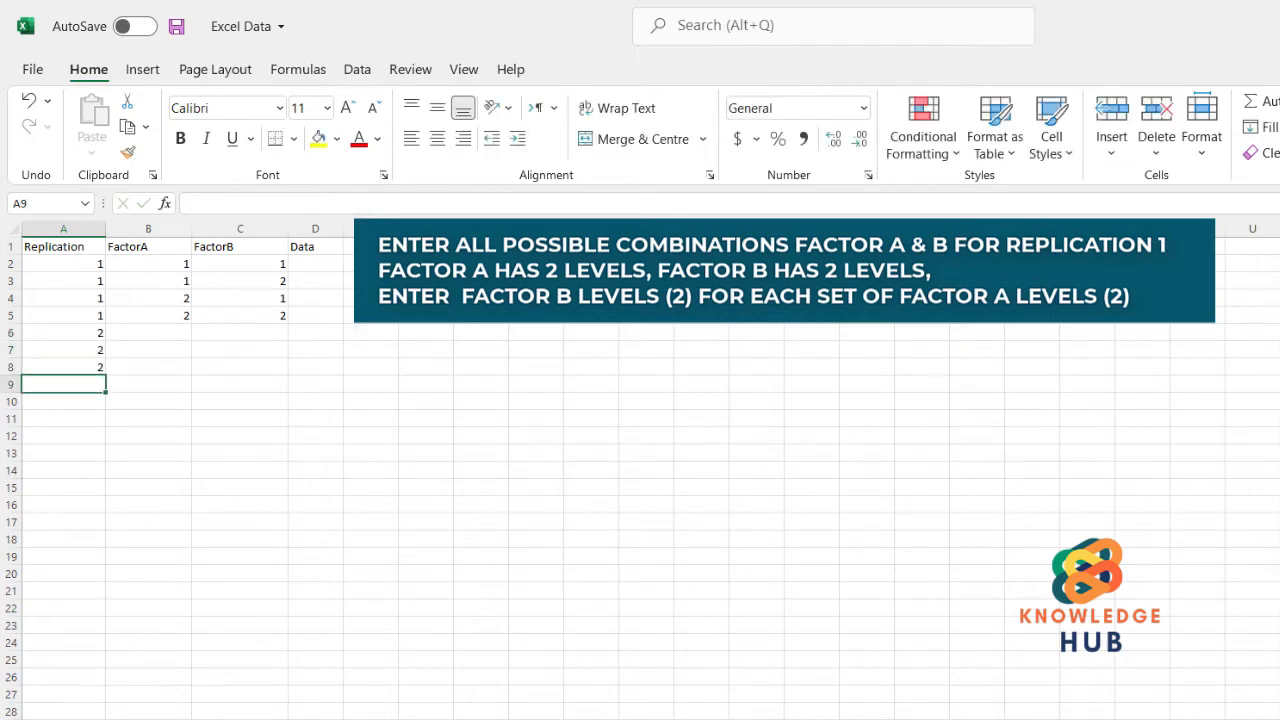
pyautogui.write('2')
pyautogui.press('Return')
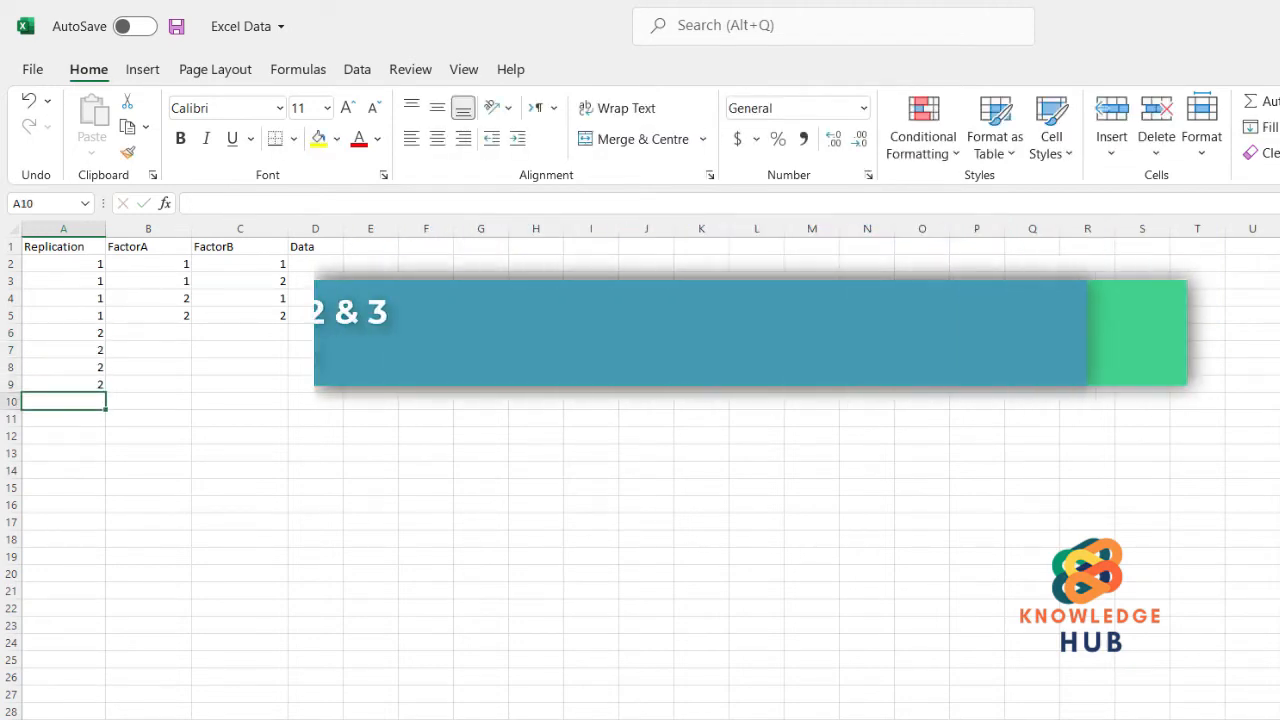
# Step: Fill the Replication column with 3 in cells A10:A13 for the third replication
pyautogui.write('3')
pyautogui.press('Return')
pyautogui.write('3')
pyautogui.press('Return')
pyautogui.write('3')
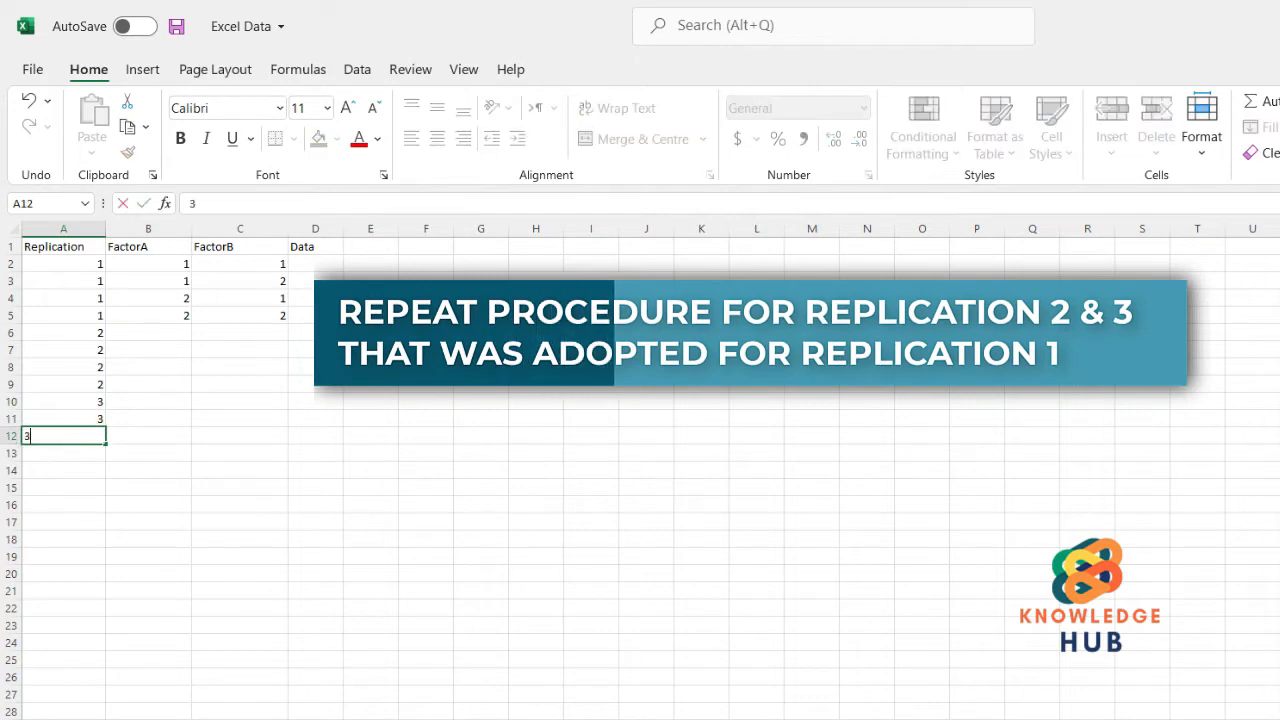
pyautogui.press('Return')
pyautogui.write('3')
# Step: Copy the FactorA levels from B2:B5 into B6:B9 and B10:B13 for replications 2 and 3
pyautogui.moveTo(148, 263); pyautogui.dragTo(148, 315)
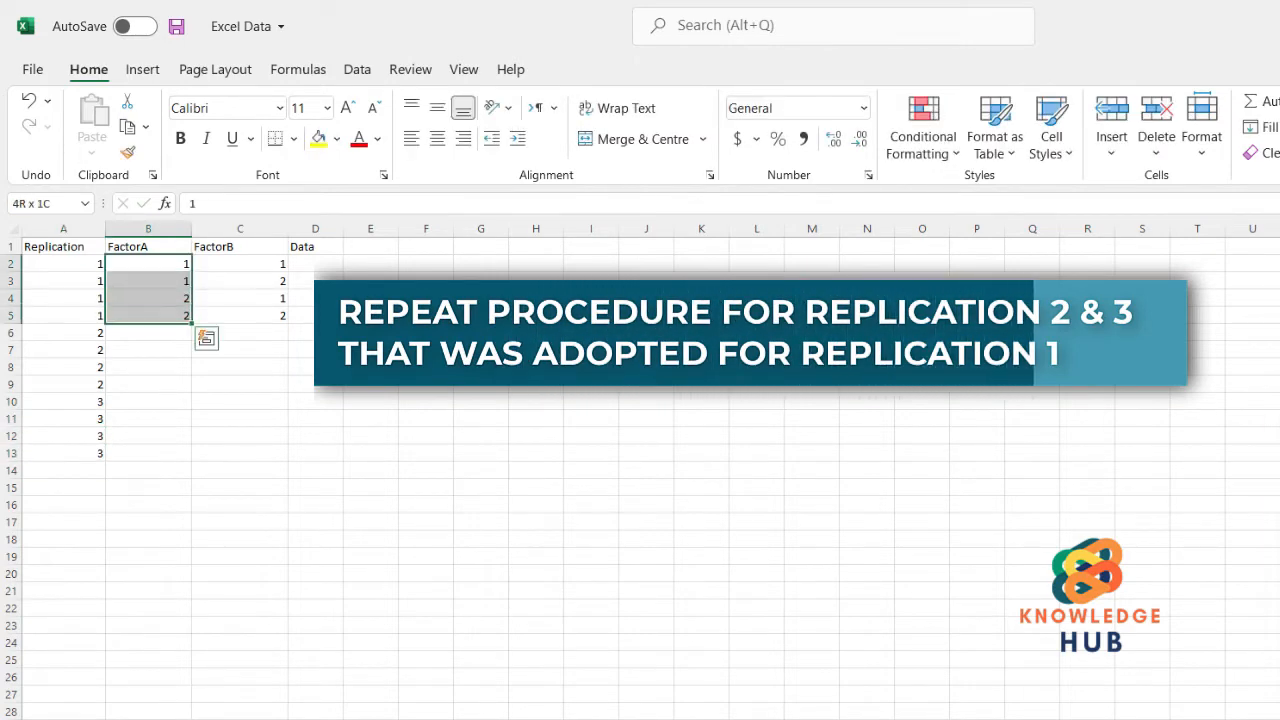
pyautogui.hotkey('ctrl', 'c')
pyautogui.press('Down')
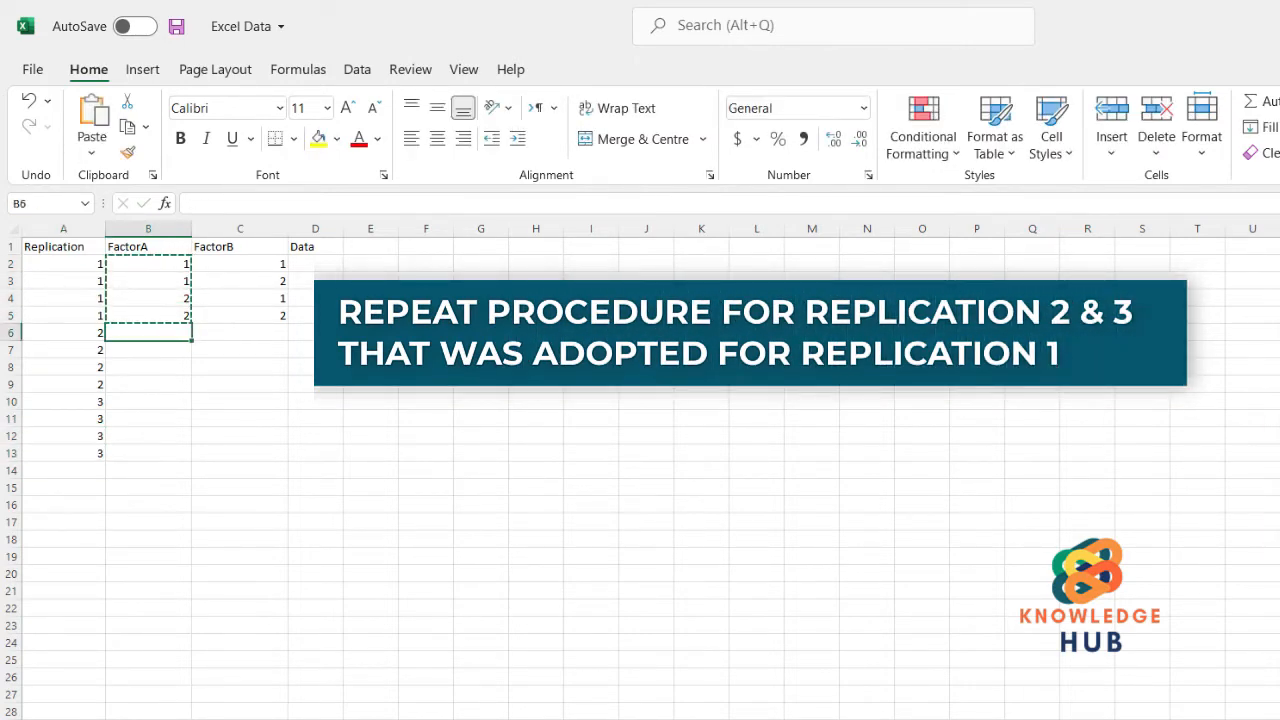
pyautogui.hotkey('ctrl', 'v')
pyautogui.press('Down')
pyautogui.press('Down')
pyautogui.press('Down')
pyautogui.press('Down')
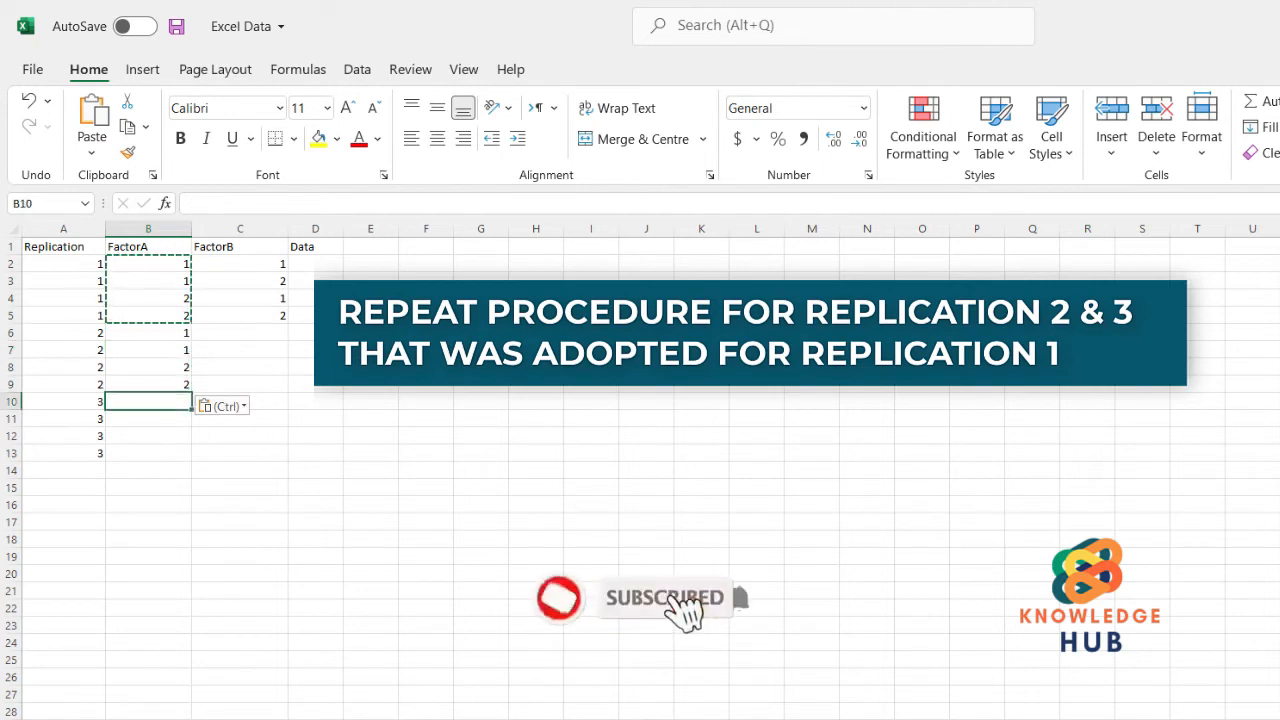
pyautogui.hotkey('ctrl', 'v')
# Step: Copy the FactorB levels from C2:C5 into C6:C9 and C10:C13 for replications 2 and 3
pyautogui.click(240, 264)
pyautogui.hotkey('shift', 'Down')
pyautogui.hotkey('shift', 'Down')
pyautogui.hotkey('shift', 'Down')
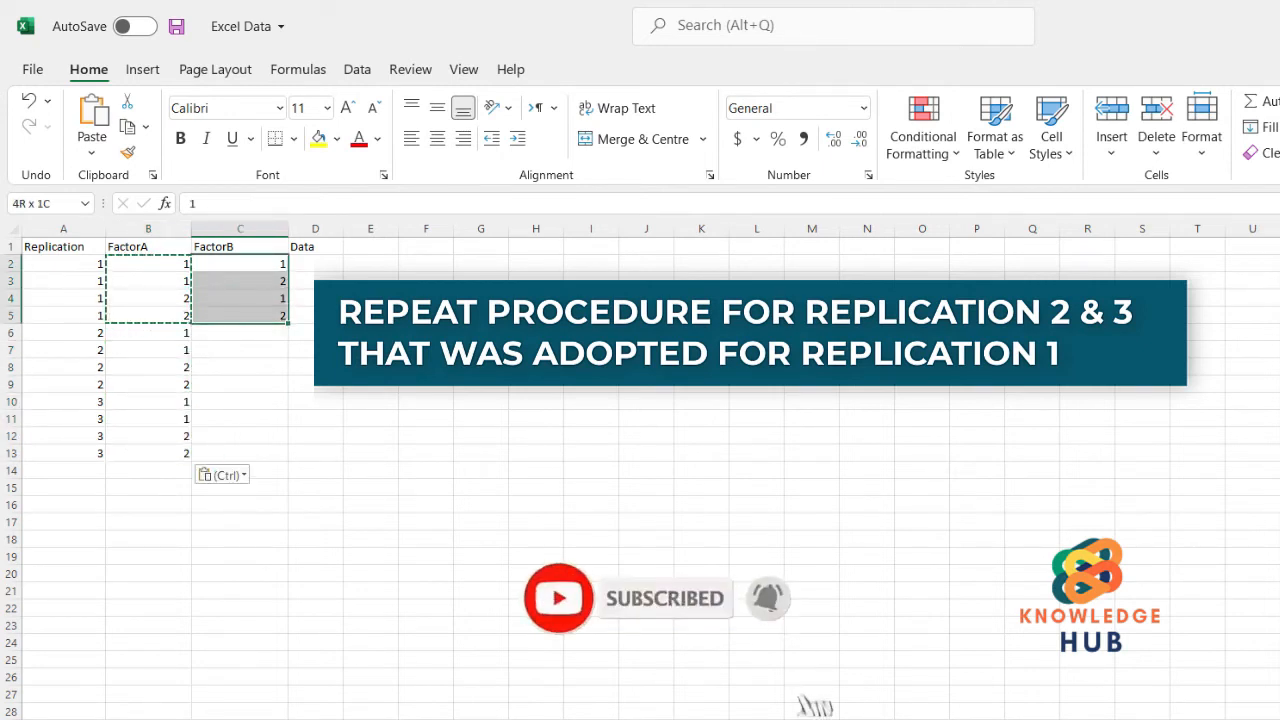
pyautogui.press('Down')
pyautogui.press('Down')
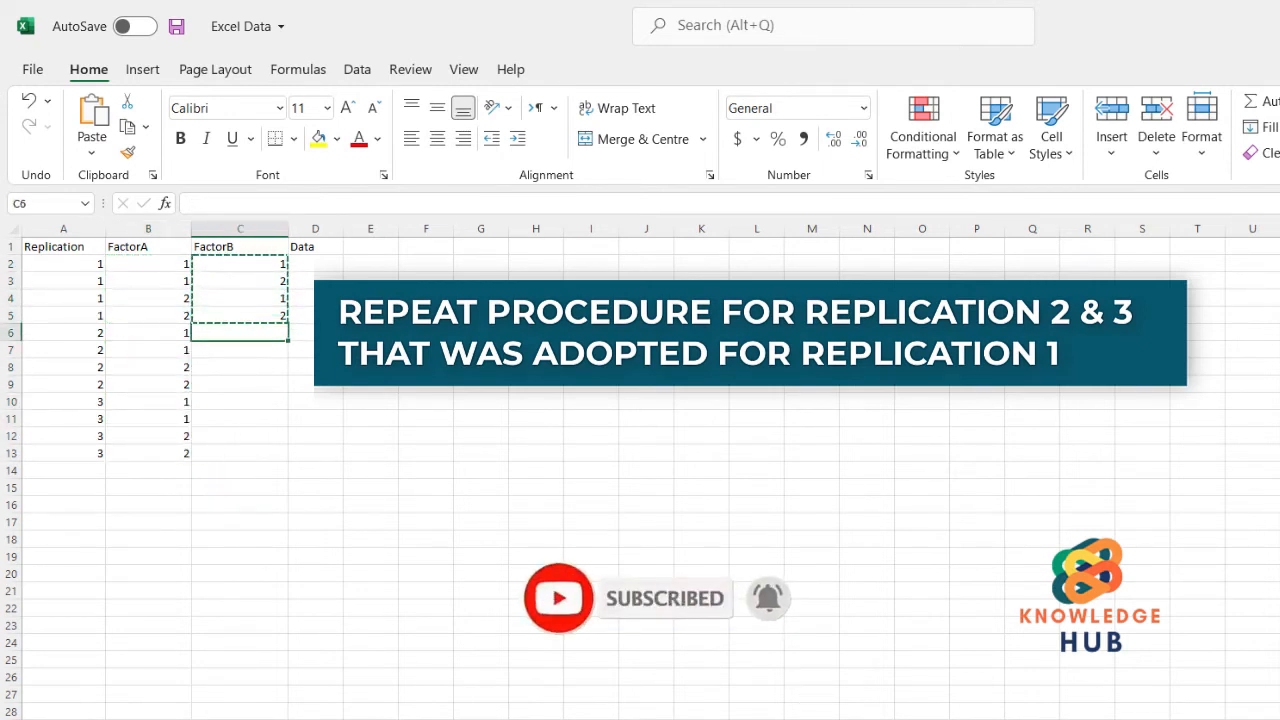
pyautogui.hotkey('ctrl', 'v')
pyautogui.press('Down')
pyautogui.press('Down')
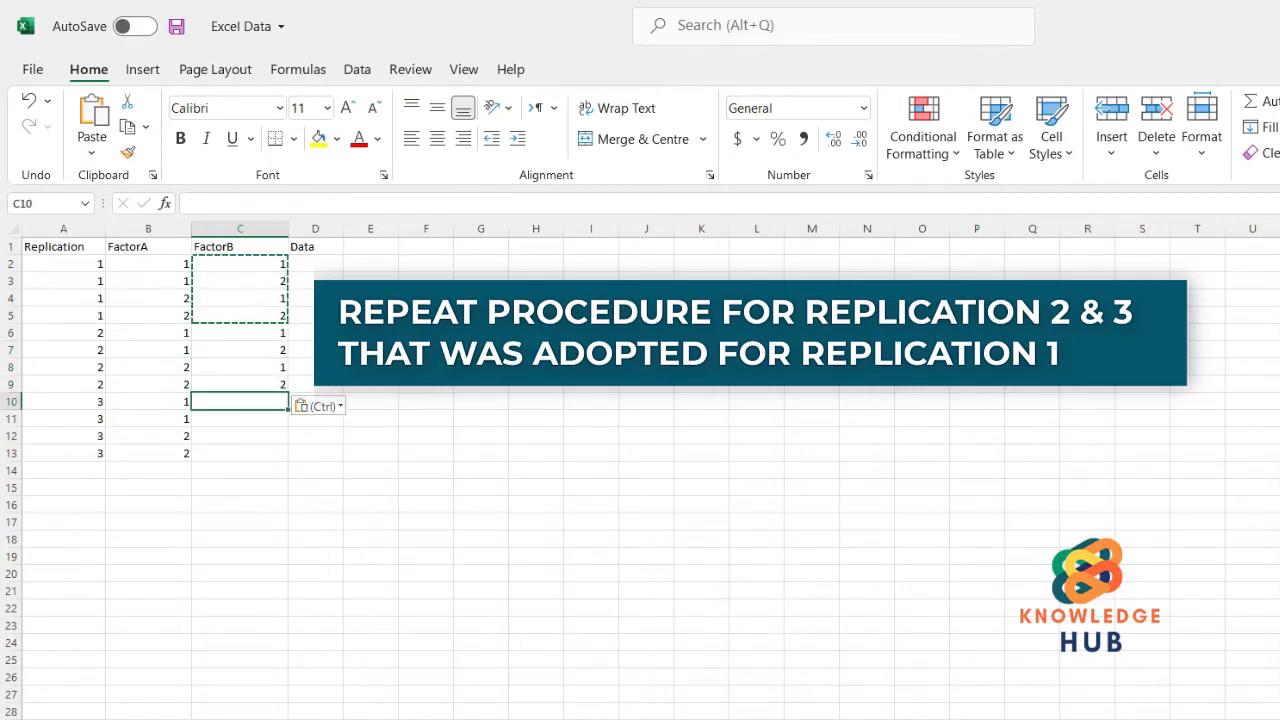
pyautogui.hotkey('ctrl', 'v')
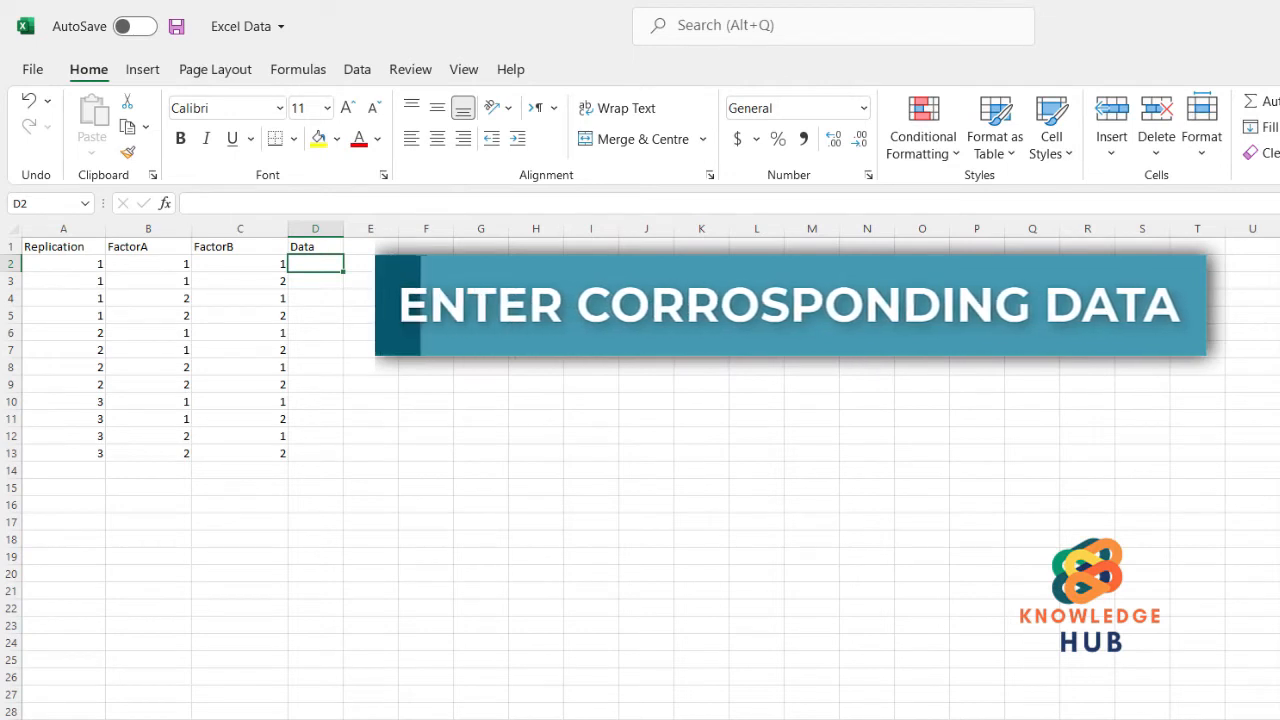
# Step: Enter the data values 25, 24, 30 and 31 in cells D2:D5 for replication 1
pyautogui.write('25')
pyautogui.press('Return')
pyautogui.write('24')
pyautogui.press('Return')
pyautogui.write('3')
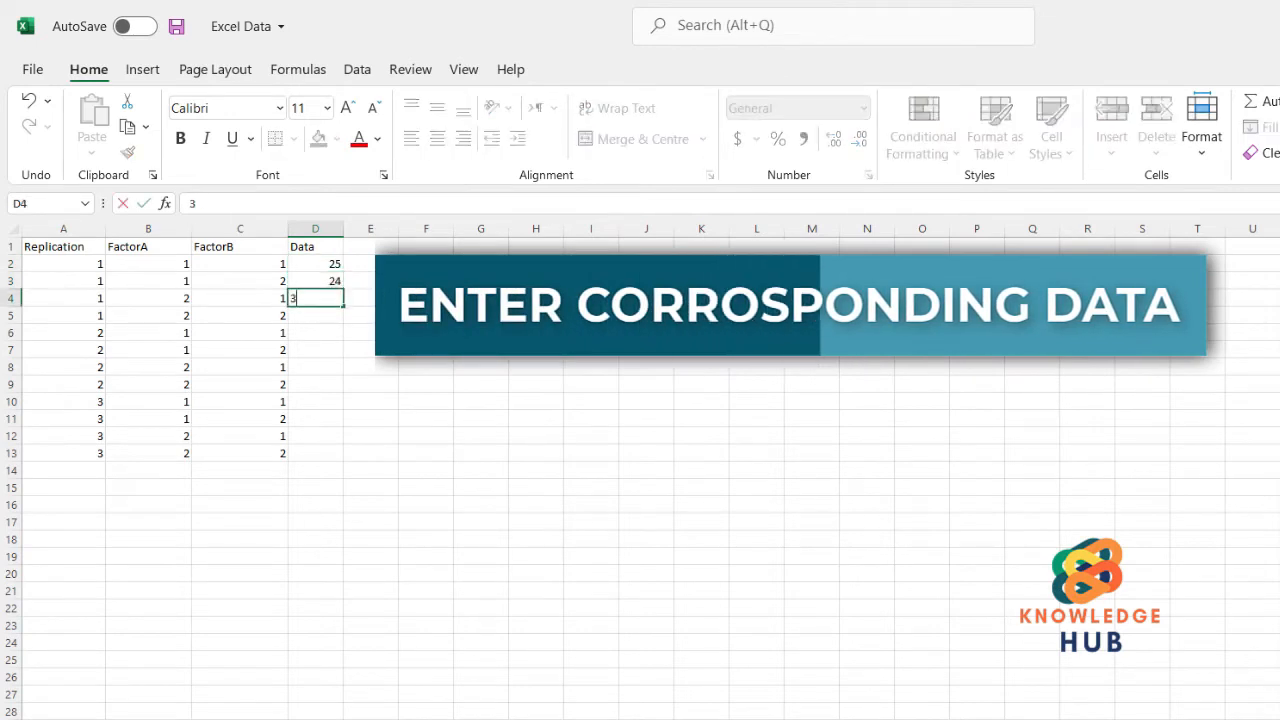
pyautogui.write('0')
pyautogui.press('Return')
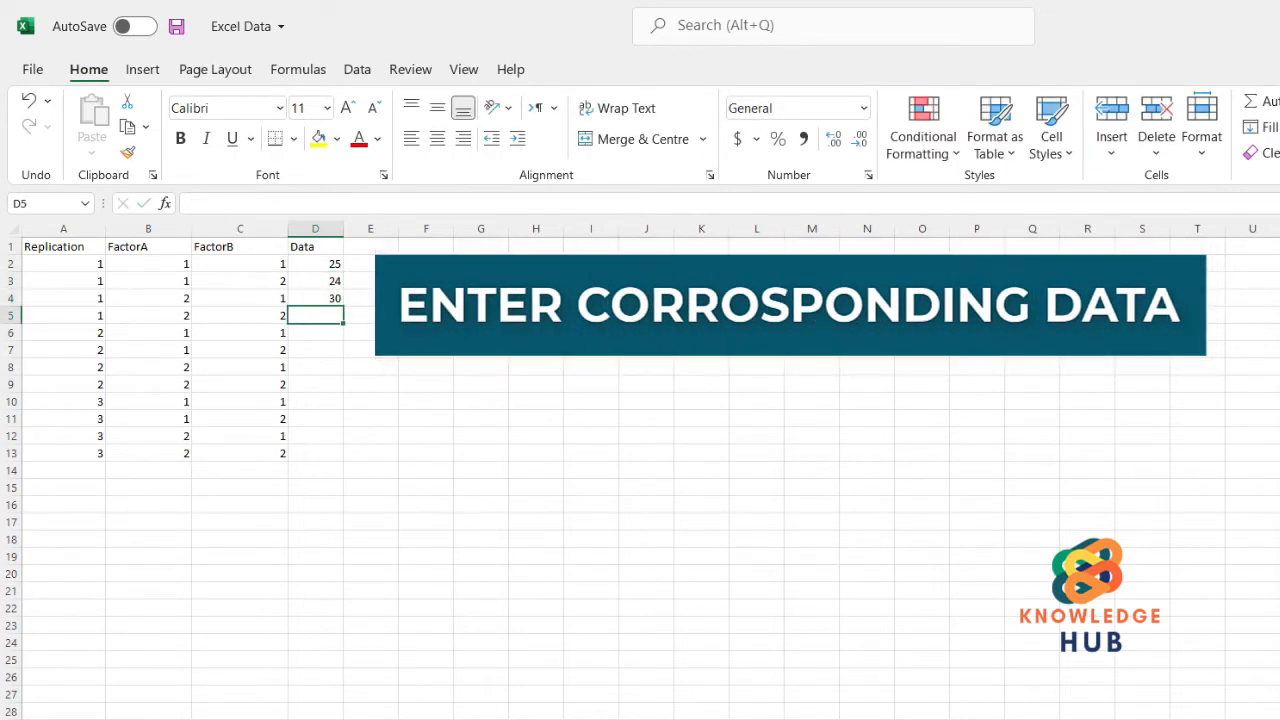
pyautogui.write('31')
pyautogui.press('Return')
# Step: Enter the data values 27, 18, 19 and 25 in cells D6:D9 for replication 2
pyautogui.write('2')
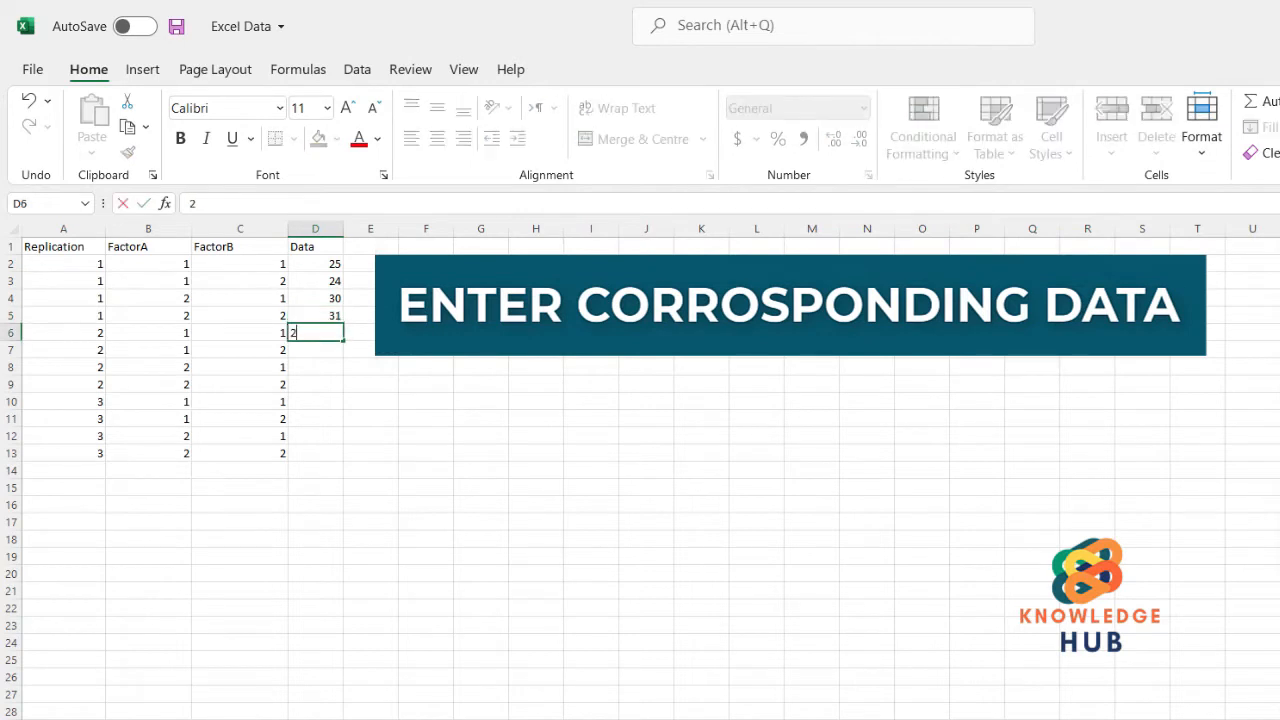
pyautogui.write('7')
pyautogui.press('Return')
pyautogui.write('18')
pyautogui.press('Return')
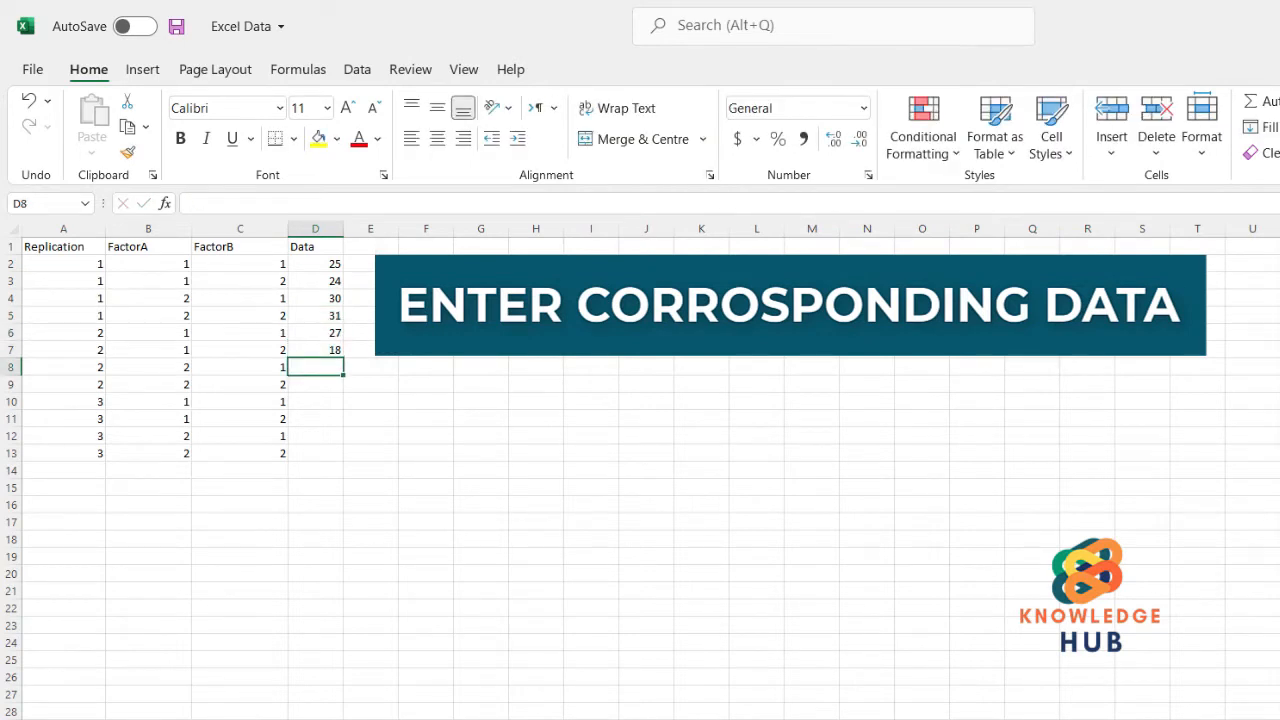
pyautogui.write('19')
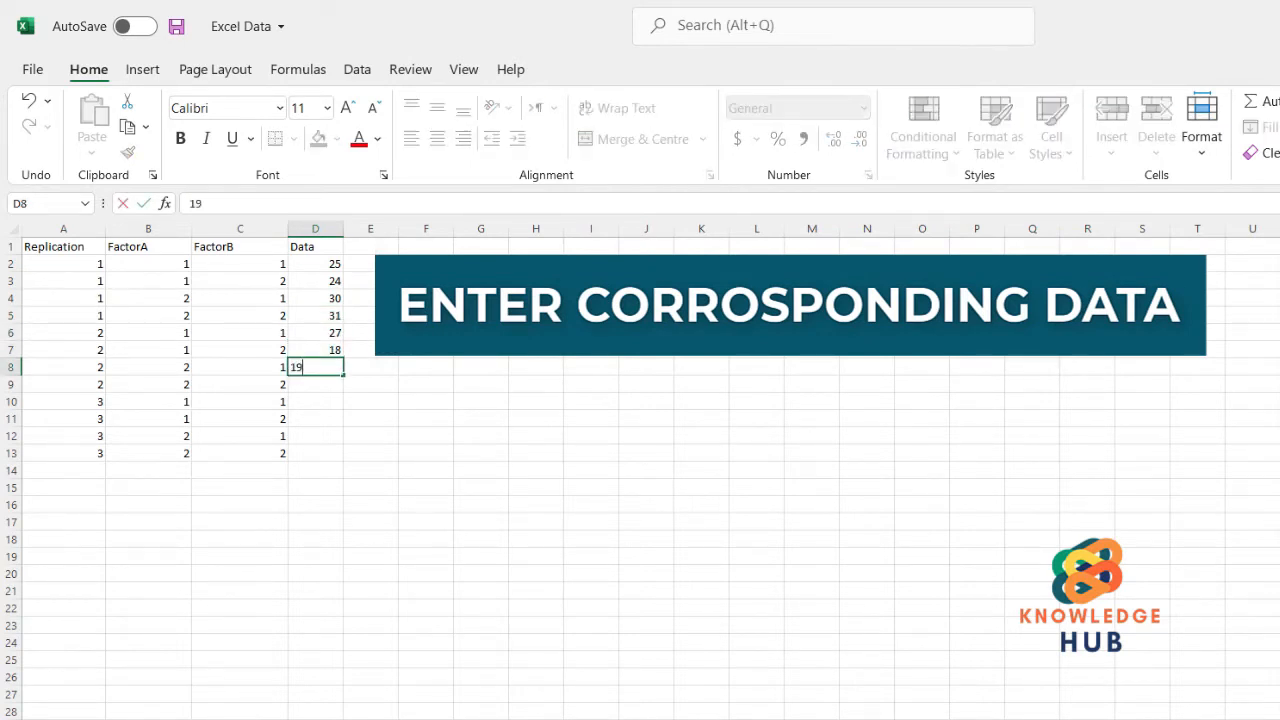
pyautogui.press('Return')
pyautogui.write('2')
# Step: Enter the data values 16, 24, 23 and 25 in cells D10:D13 for replication 3
pyautogui.write('1')
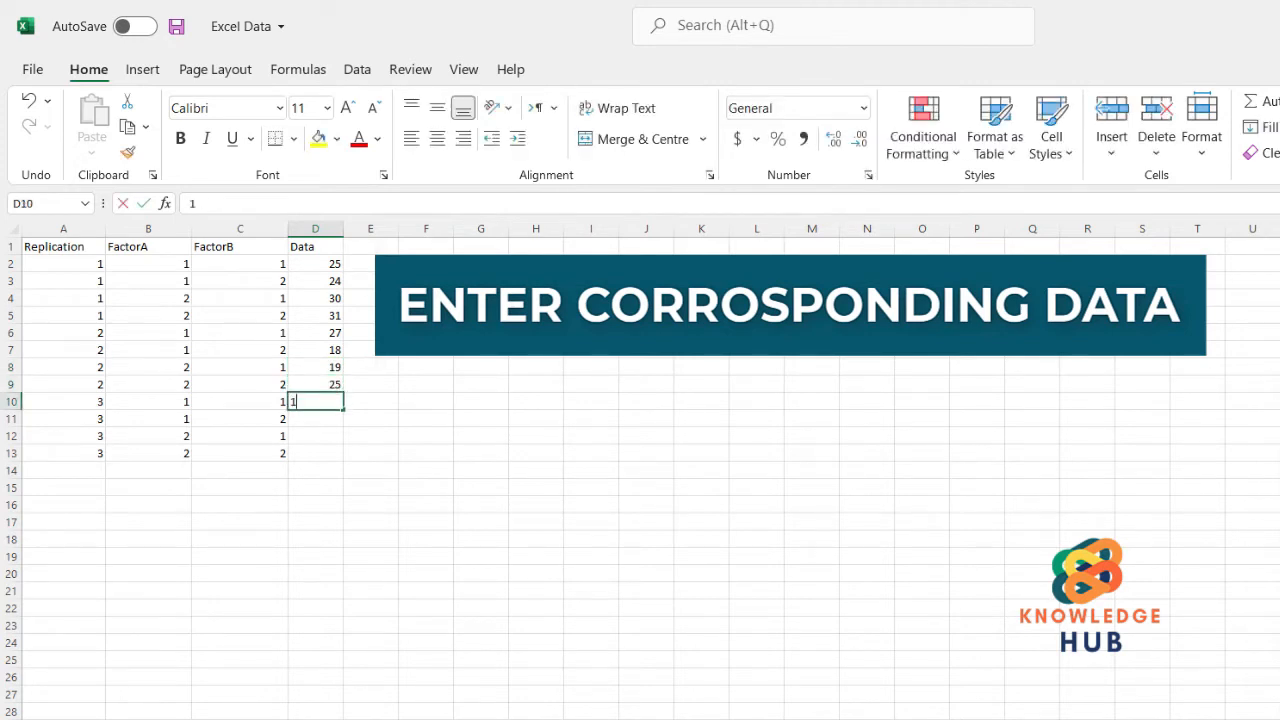
pyautogui.write('24')
pyautogui.press('Return')
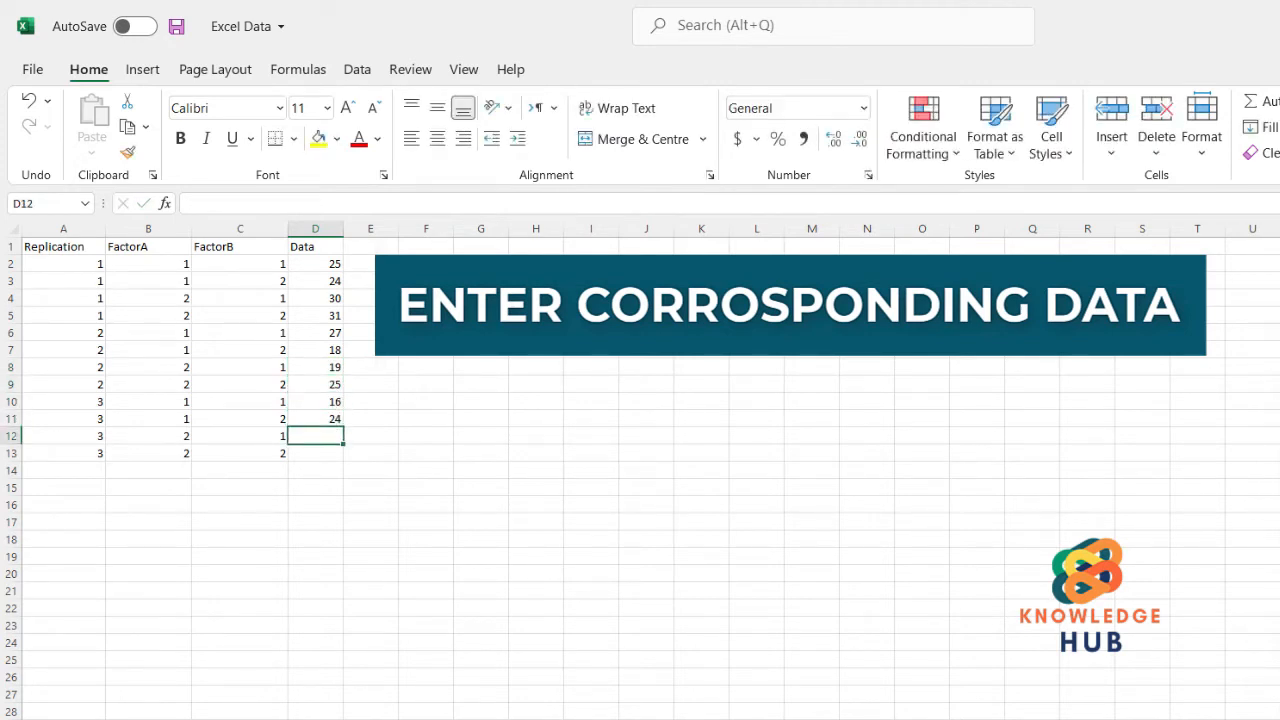
pyautogui.write('23')
pyautogui.press('Return')
pyautogui.write('25')
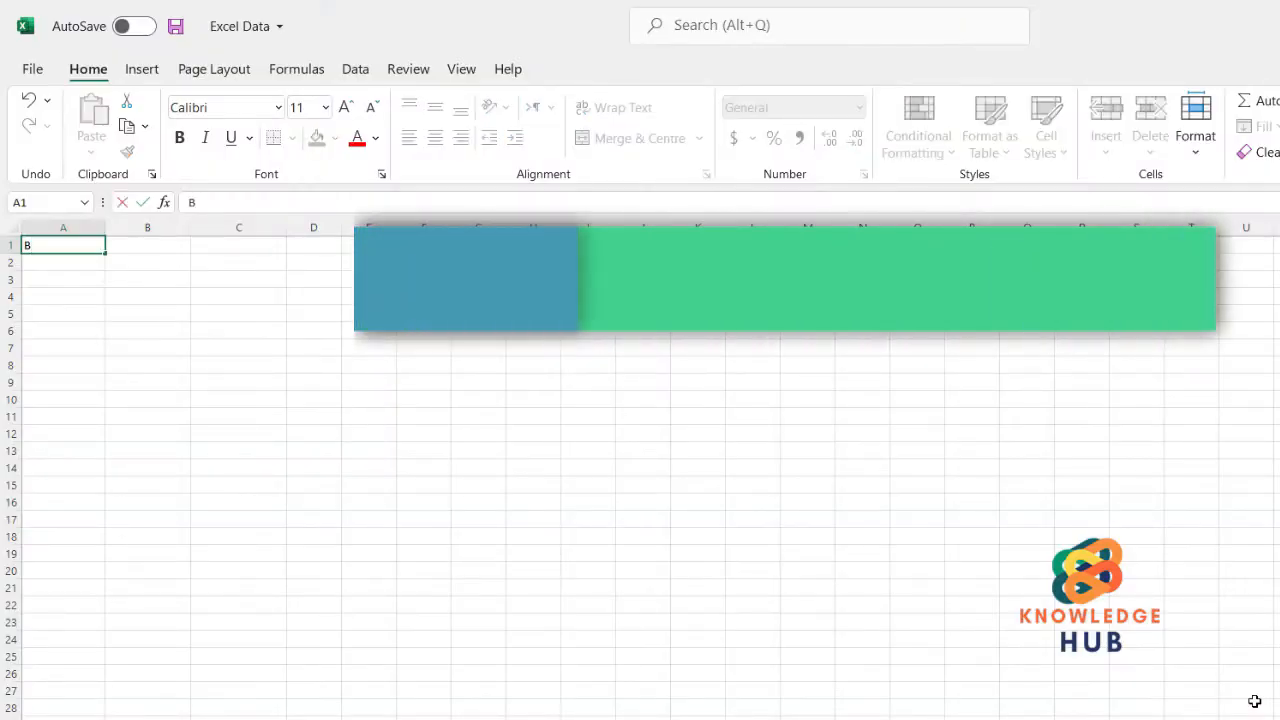
# Step: Enter the column headings Block, FactorA, FactorB and Data in cells A1:D1
pyautogui.write('ock')
pyautogui.press('Tab')
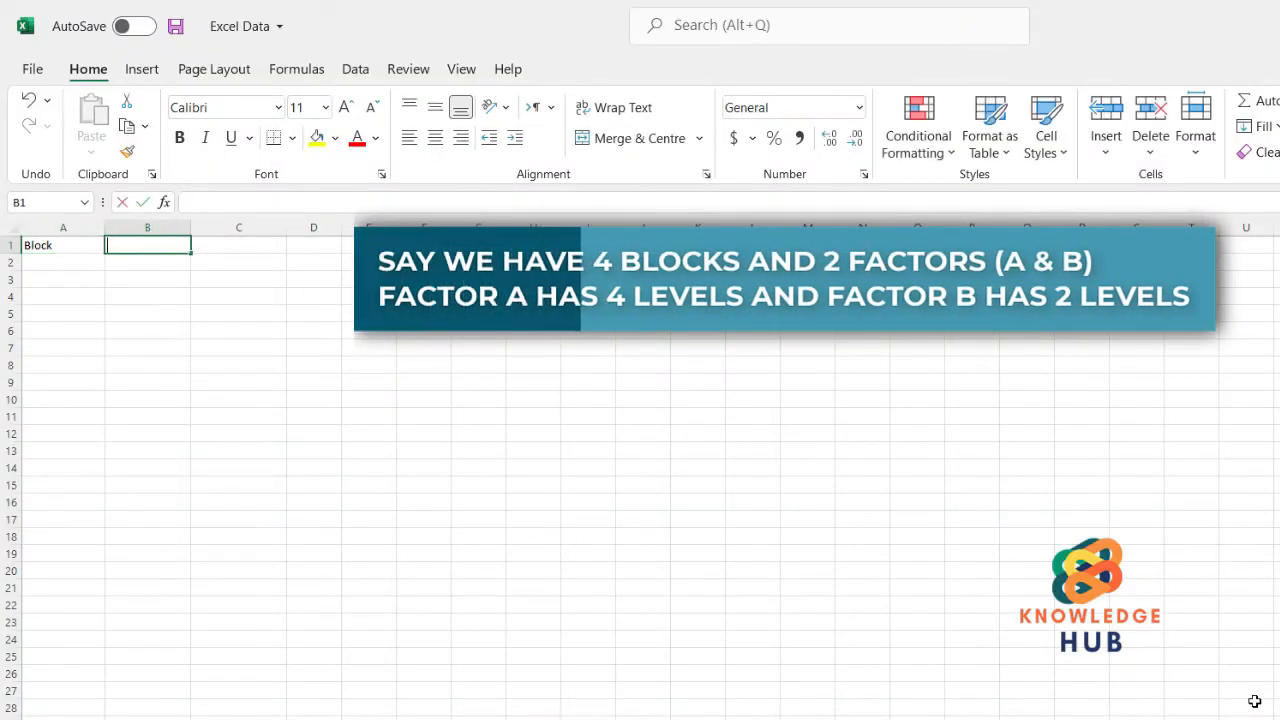
pyautogui.write('FactorA')
pyautogui.press('Tab')
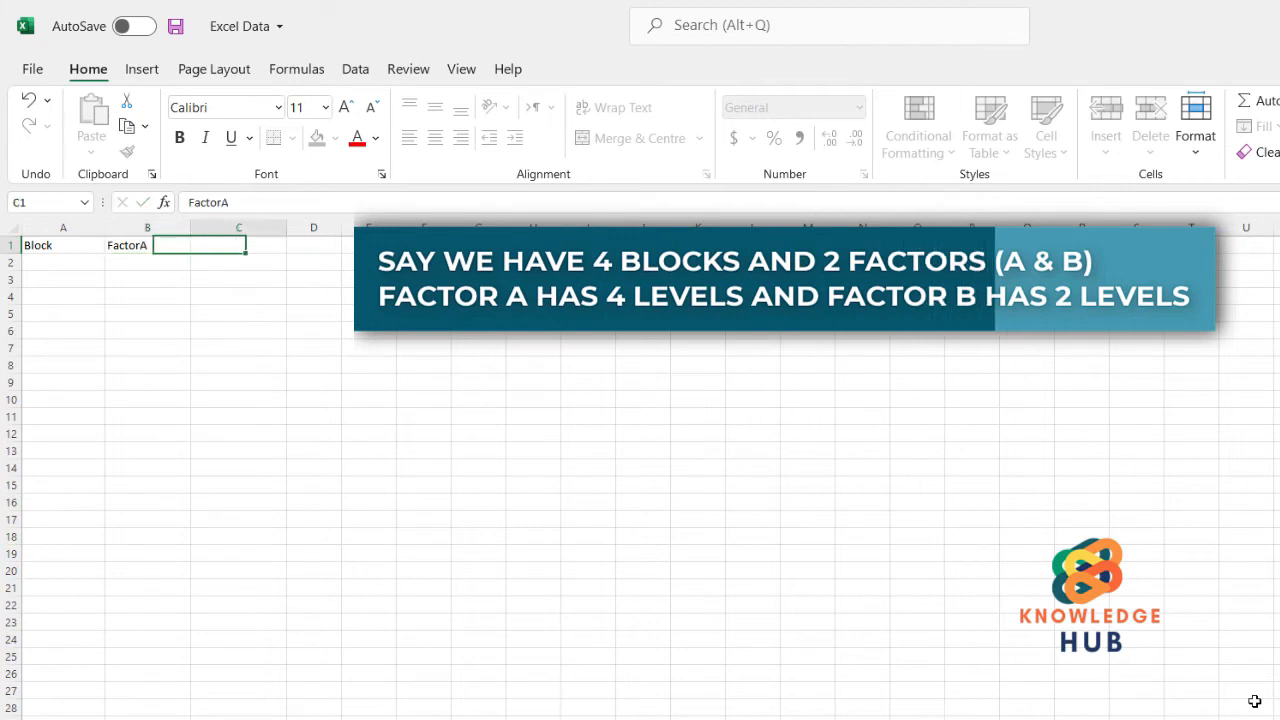
pyautogui.write('Fac')
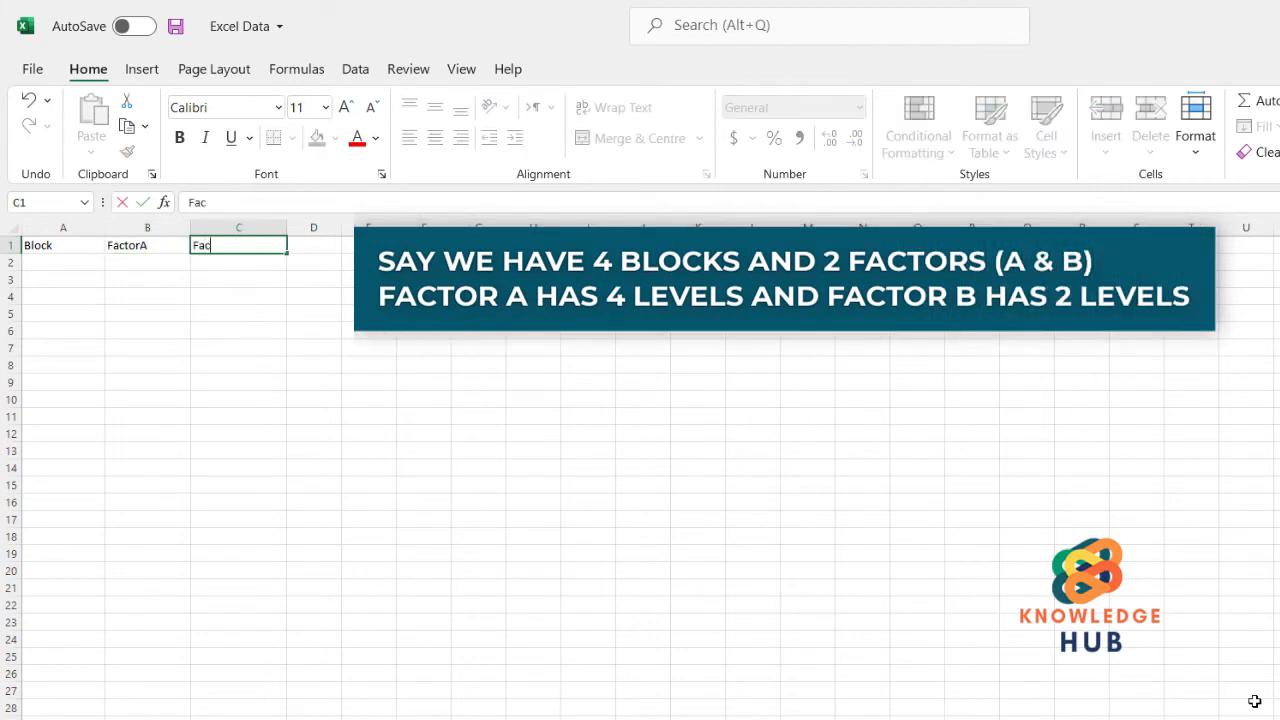
pyautogui.write('torB')
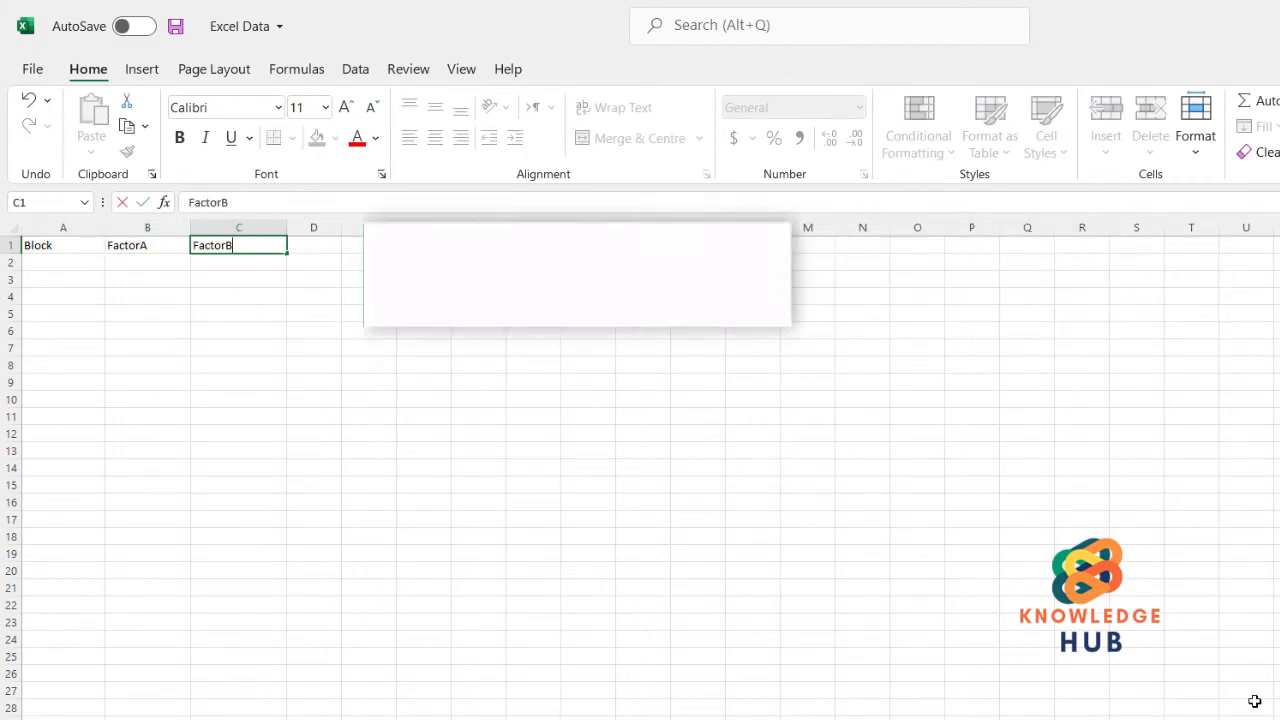
pyautogui.press('Tab')
pyautogui.write('Data')
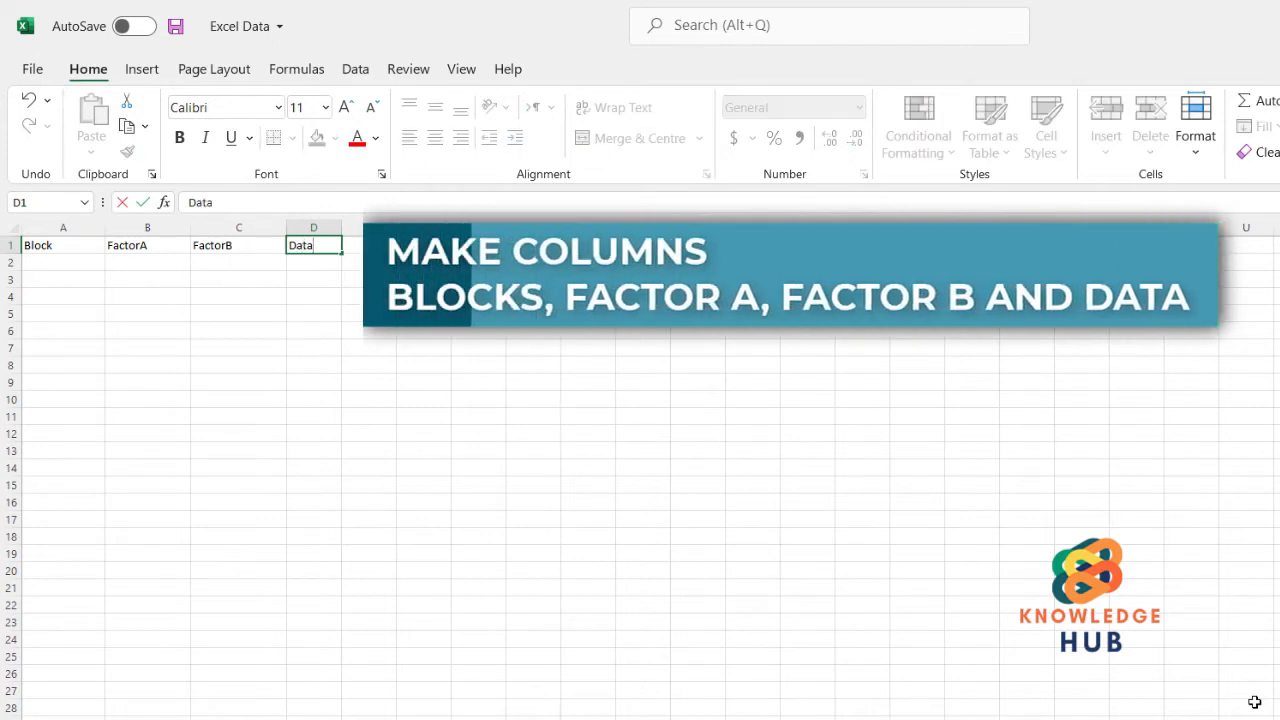
pyautogui.press('Return')
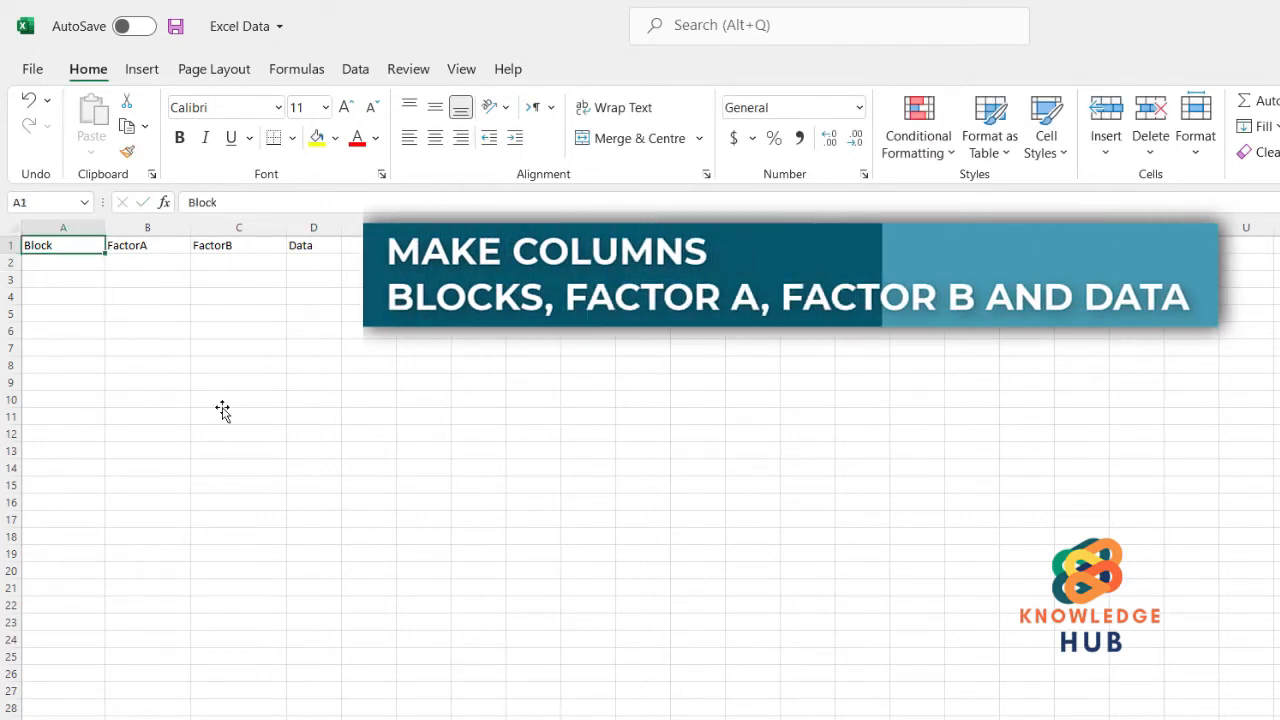
# Step: Enter block number 1 in each of the eight cells A2:A9 of the Block column
pyautogui.press('Down')
pyautogui.write('1')
pyautogui.press('Return')
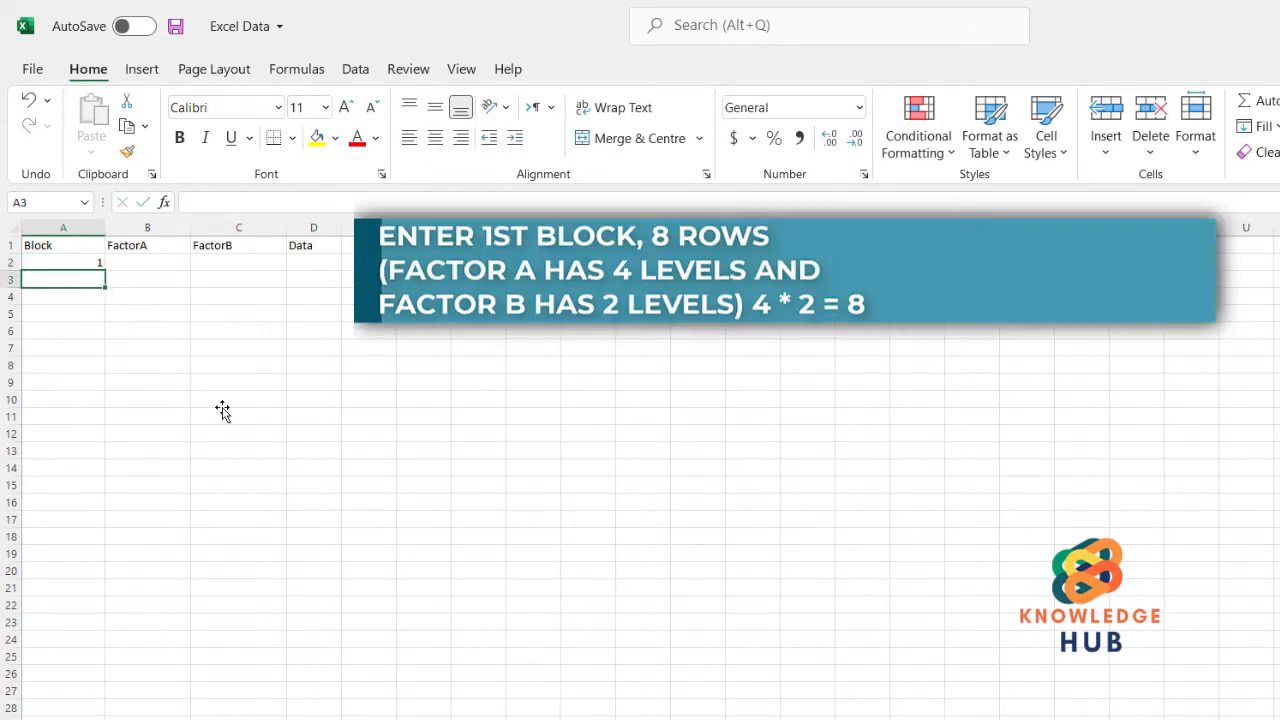
pyautogui.write('1')
pyautogui.press('Return')
pyautogui.write('1')
pyautogui.press('Return')
pyautogui.write('1')
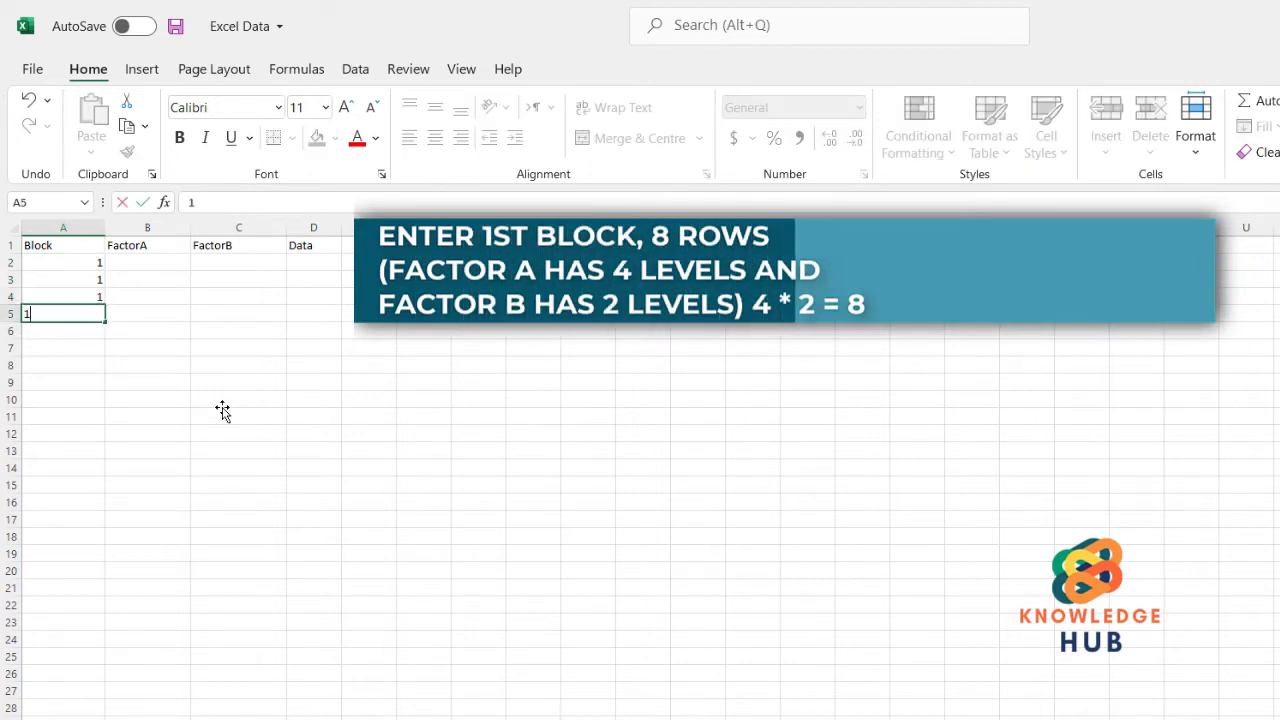
pyautogui.press('Return')
pyautogui.write('1')
pyautogui.press('Return')
pyautogui.write('1')
pyautogui.press('Return')
pyautogui.write('1')
pyautogui.press('Return')
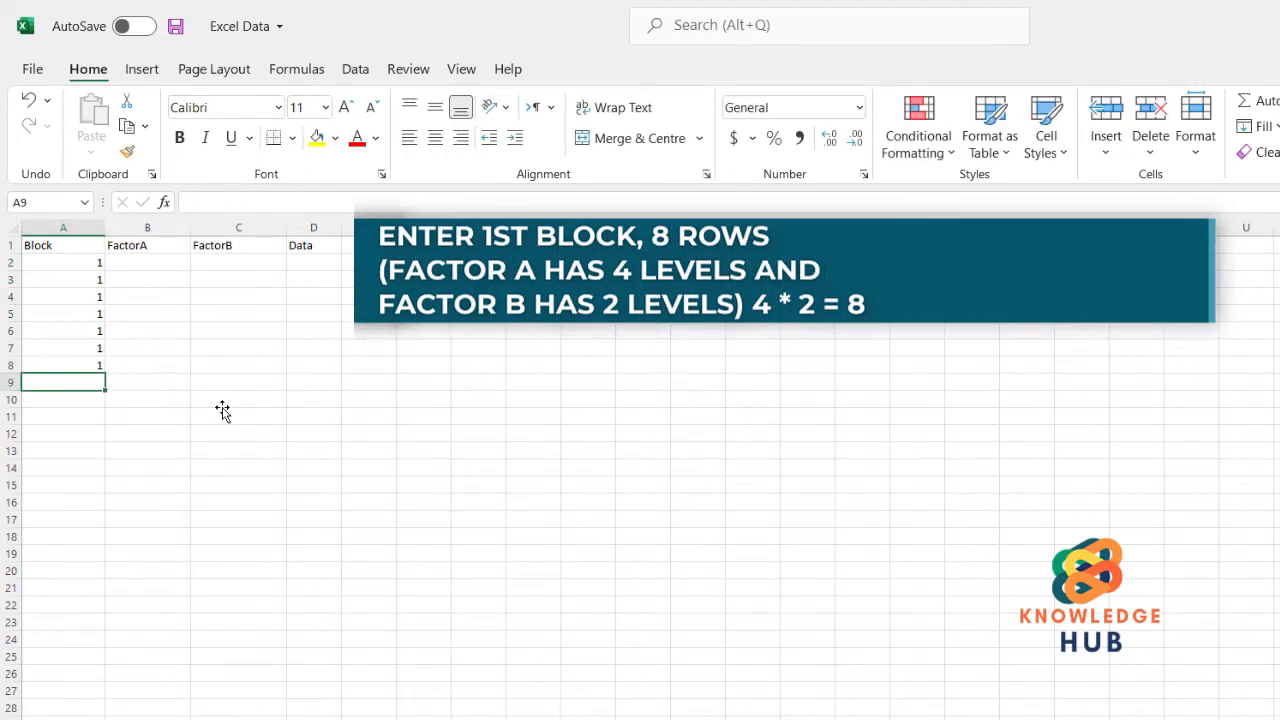
pyautogui.write('1')
pyautogui.press('Return')
# Step: Enter the FactorA levels 1, 2, 3 and 4 in cells B2:B5 for block 1
pyautogui.click(147, 262)
pyautogui.write('1')
pyautogui.press('Return')
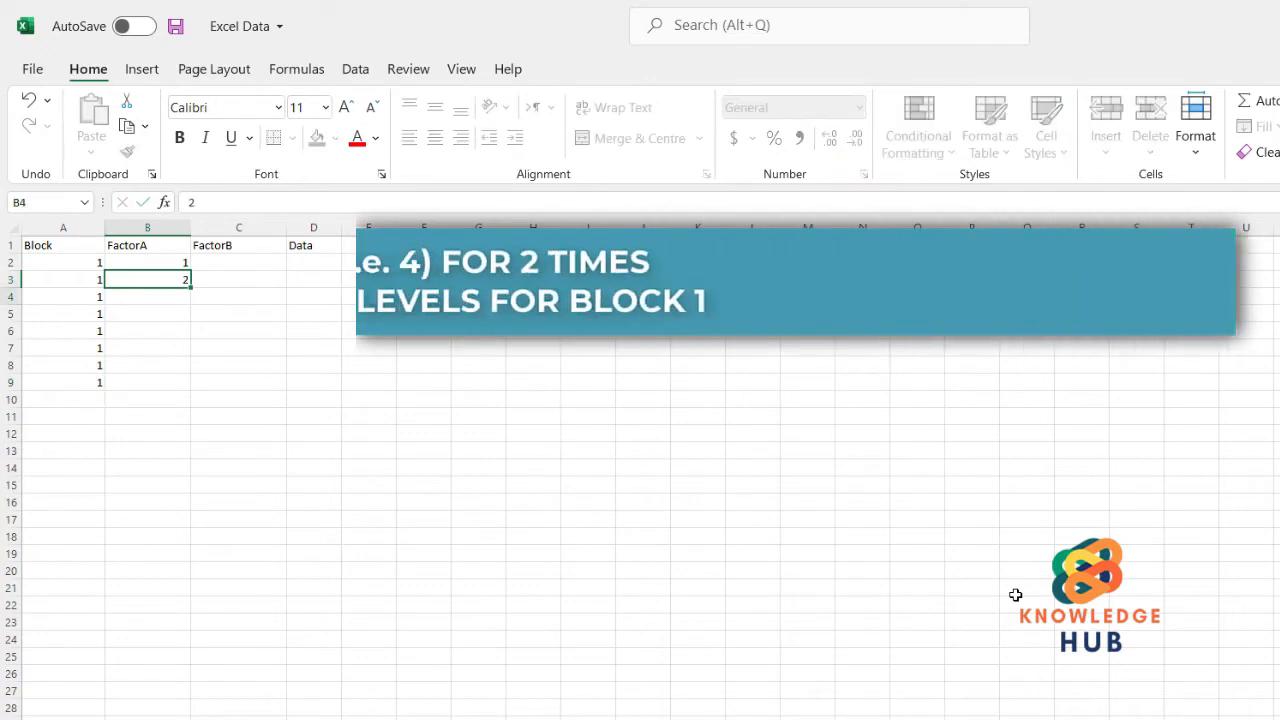
pyautogui.write('2')
pyautogui.press('Return')
pyautogui.write('3')
pyautogui.press('Return')
pyautogui.write('4')
pyautogui.press('Return')
# Step: Repeat the FactorA levels 1, 2, 3 and 4 in cells B6:B9 for block 1
pyautogui.write('1')
pyautogui.press('Return')
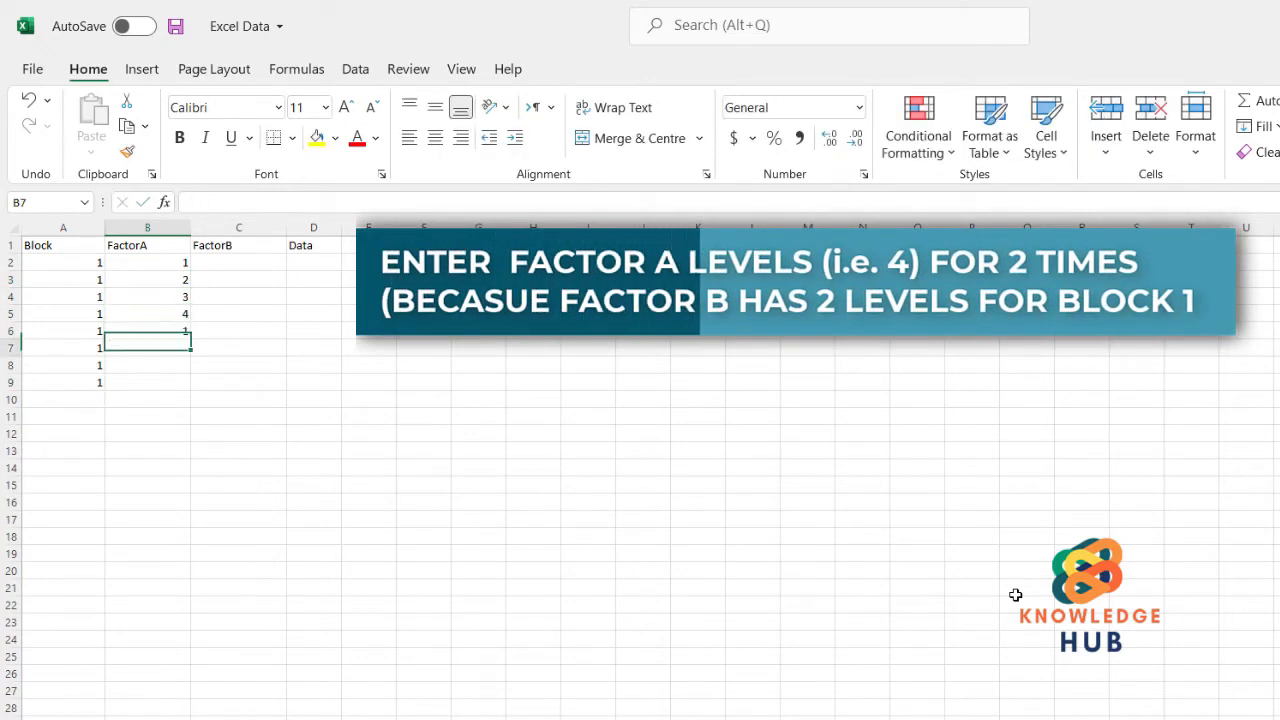
pyautogui.write('2')
pyautogui.press('Return')
pyautogui.write('3')
pyautogui.press('Return')
pyautogui.write('4')
pyautogui.press('Return')
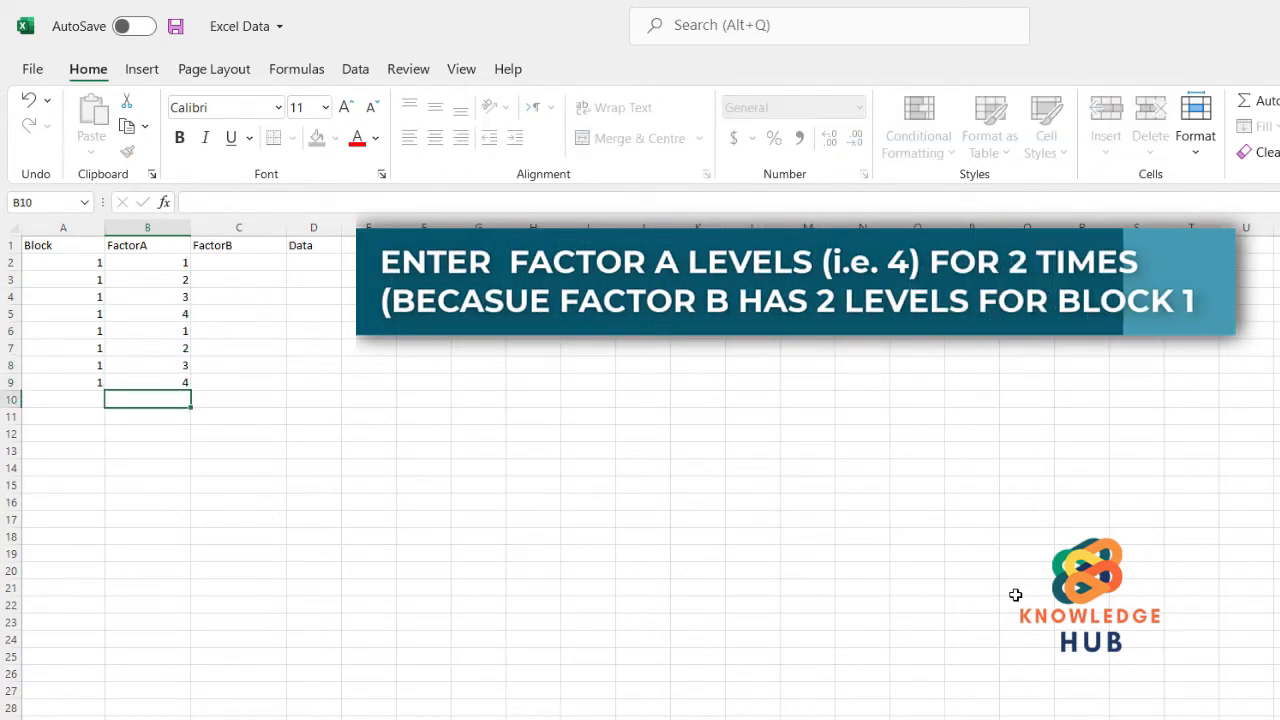
# Step: Enter FactorB level 1 in cells C2:C5, beside the first set of FactorA levels
pyautogui.press('Right')
pyautogui.press('Up')
pyautogui.press('Up')
pyautogui.press('Up')
pyautogui.press('Up')
pyautogui.press('Up')
pyautogui.press('Up')
pyautogui.press('Up')
pyautogui.press('Up')
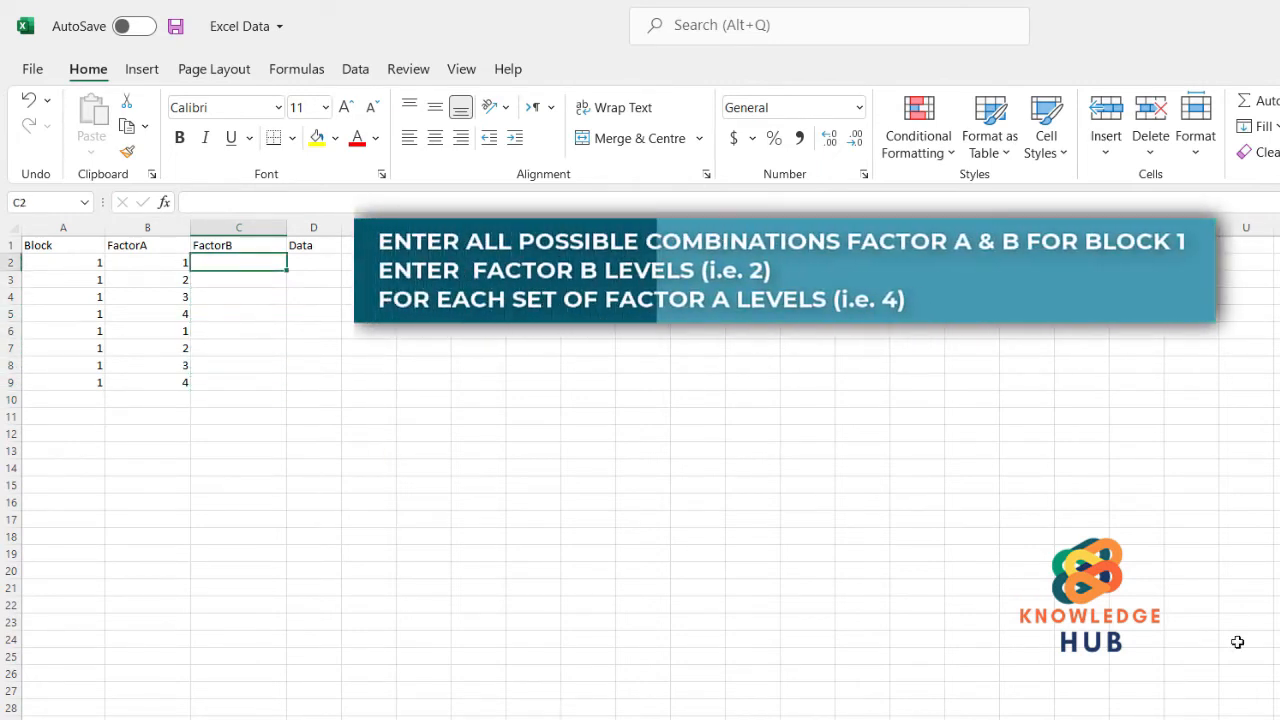
pyautogui.write('1')
pyautogui.press('Return')
pyautogui.write('1')
pyautogui.press('Return')
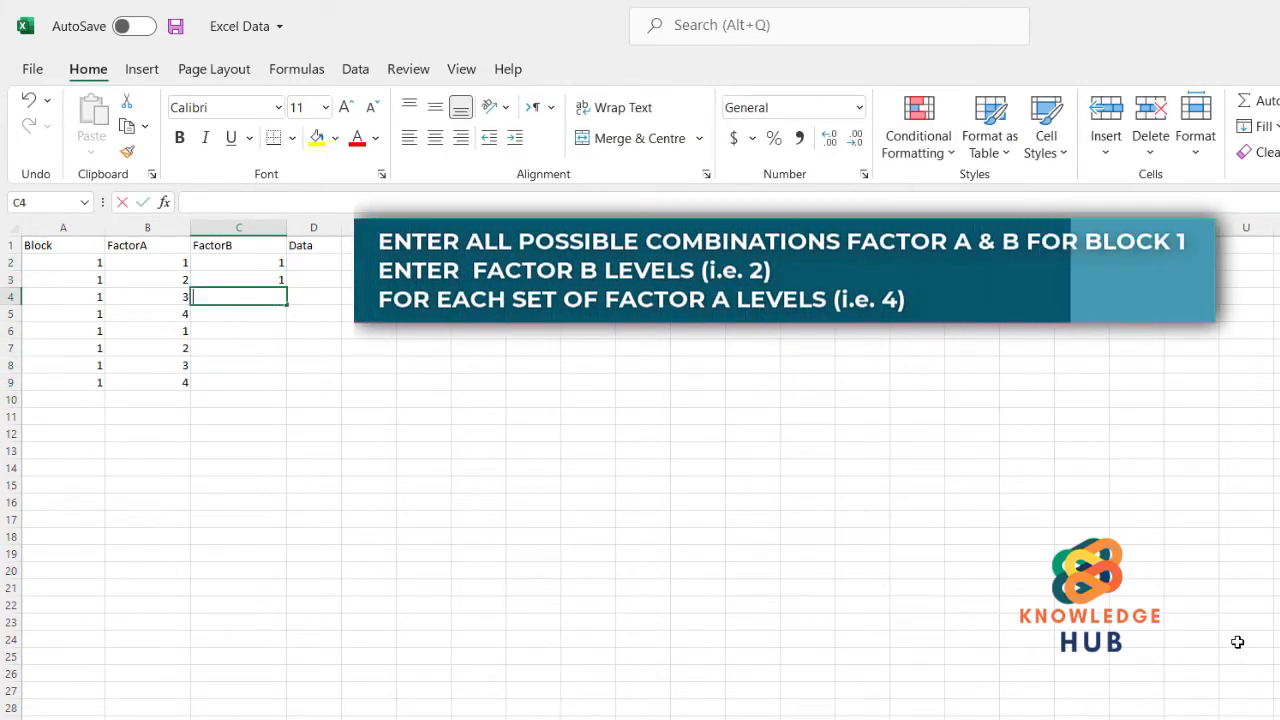
pyautogui.write('1')
pyautogui.press('Return')
pyautogui.write('1')
pyautogui.press('Return')
# Step: Enter FactorB level 2 in cells C6:C9, beside the second set of FactorA levels
pyautogui.write('2')
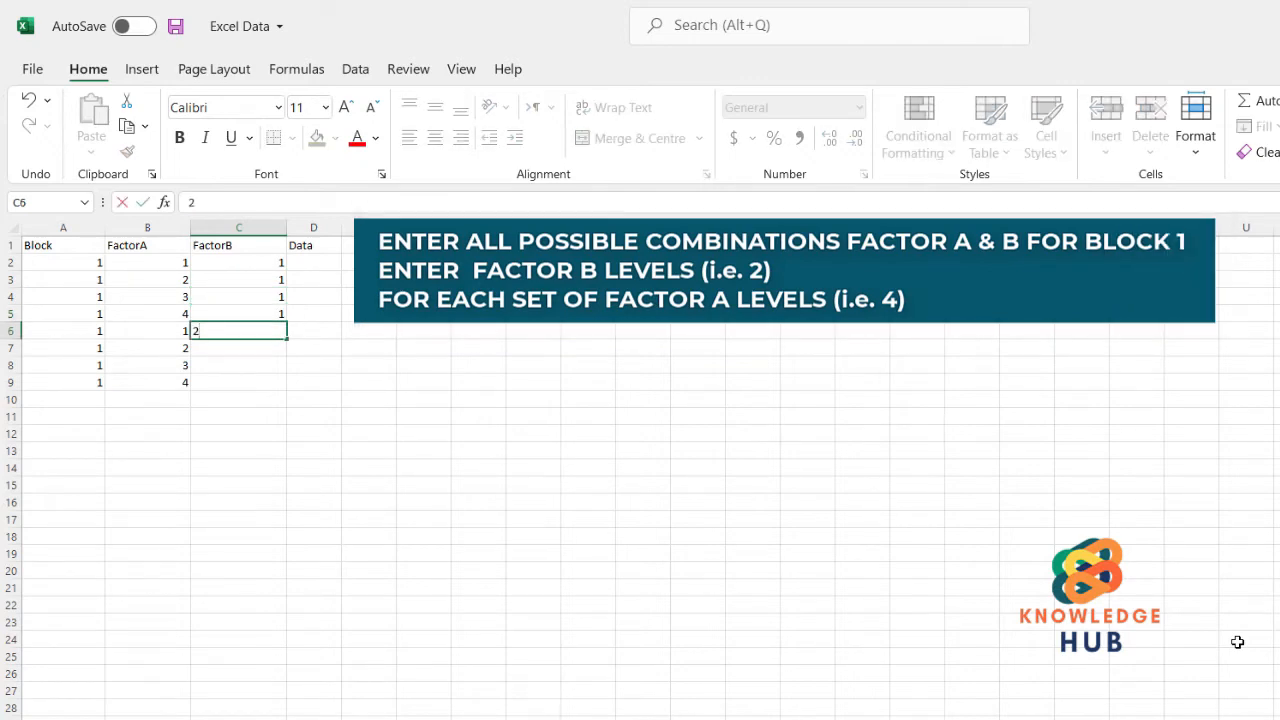
pyautogui.press('Return')
pyautogui.write('2')
pyautogui.press('Return')
pyautogui.write('2')
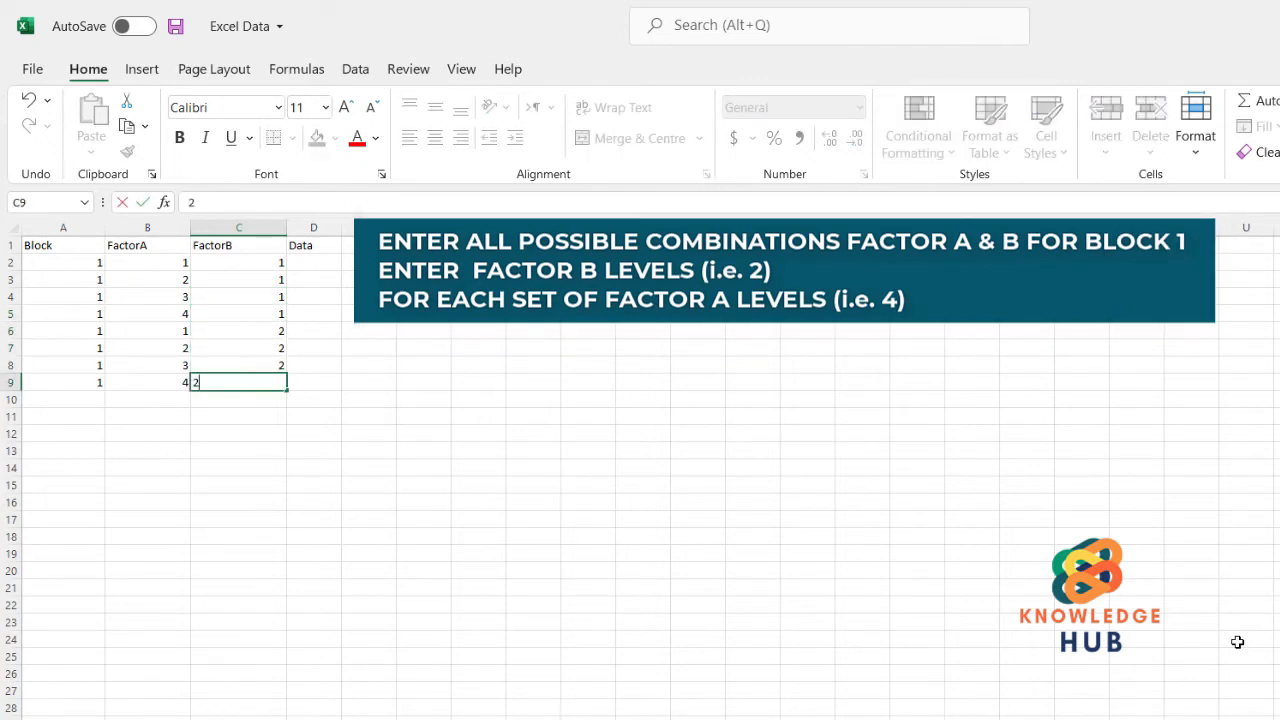
pyautogui.press('Return')
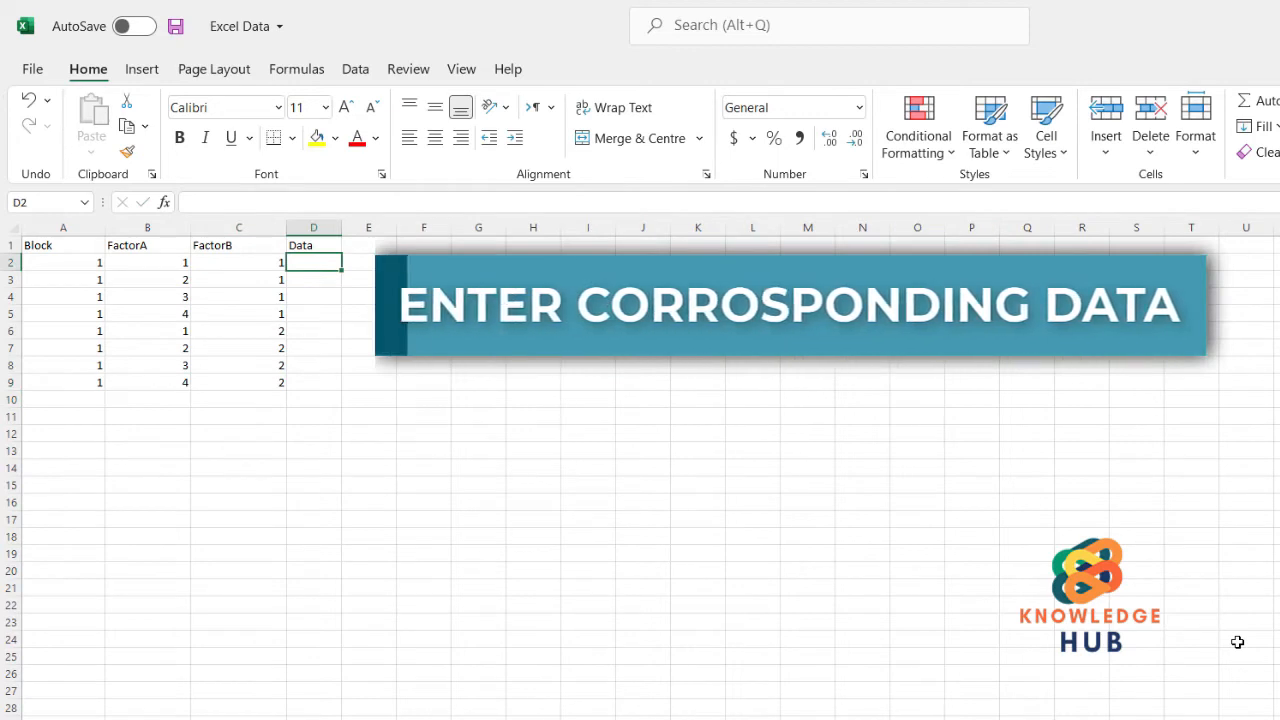
# Step: Enter the data values 25, 27, 28 and 26 in cells D2:D5 for FactorB level 1 of block 1
pyautogui.write('25')
pyautogui.press('Return')
pyautogui.write('27')
pyautogui.press('Return')
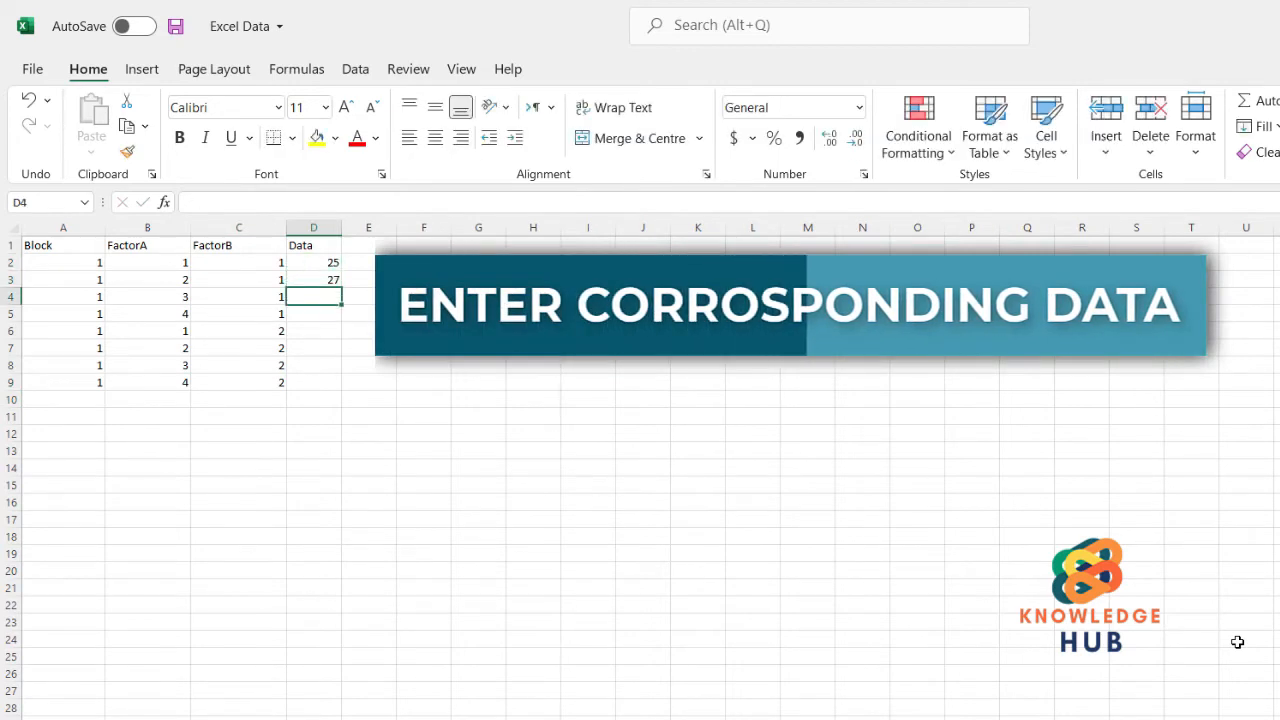
pyautogui.write('28')
pyautogui.press('Return')
pyautogui.write('26')
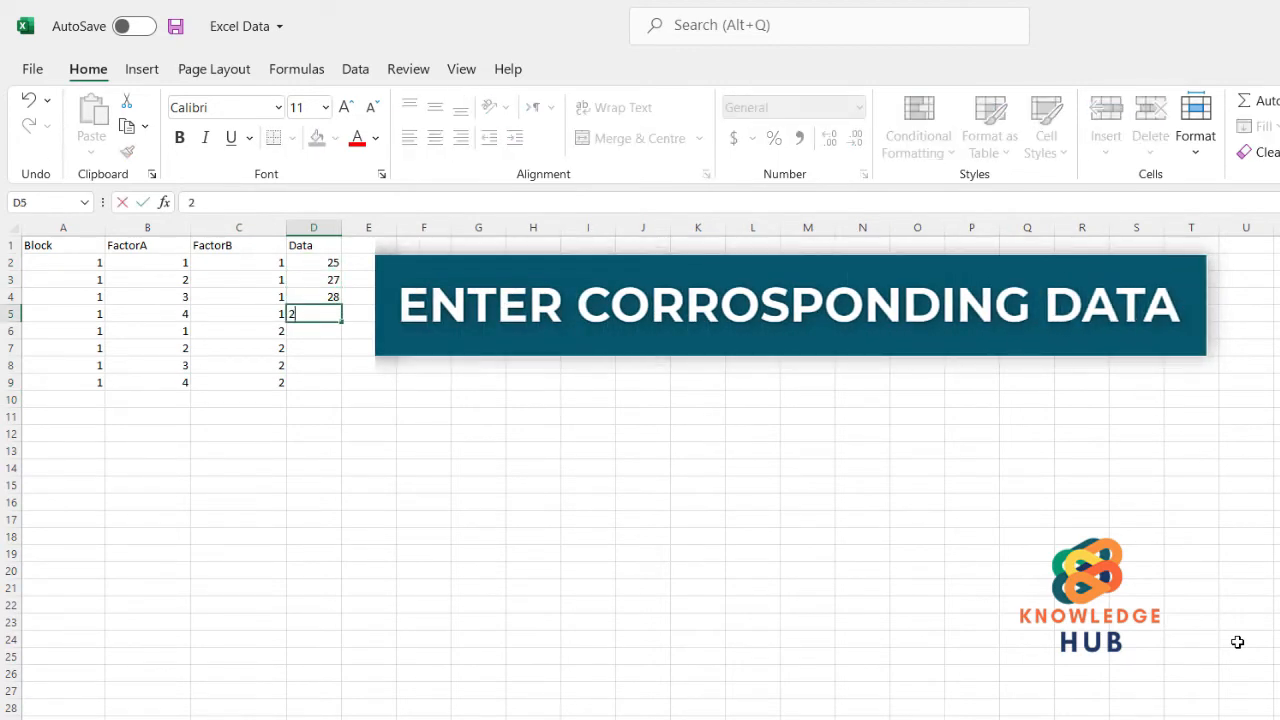
pyautogui.press('Return')
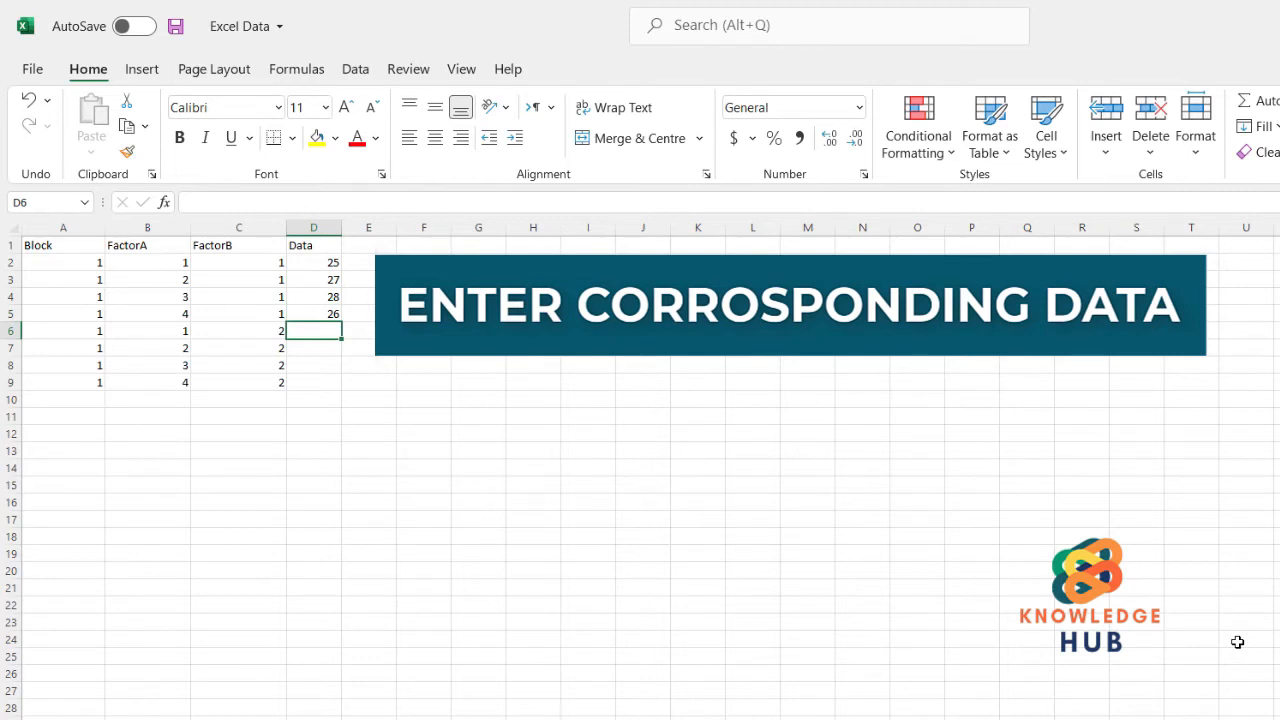
# Step: Enter the data values 20, 22, 23 and 27 in cells D6:D9 for FactorB level 2 of block 1
pyautogui.write('20')
pyautogui.press('Return')
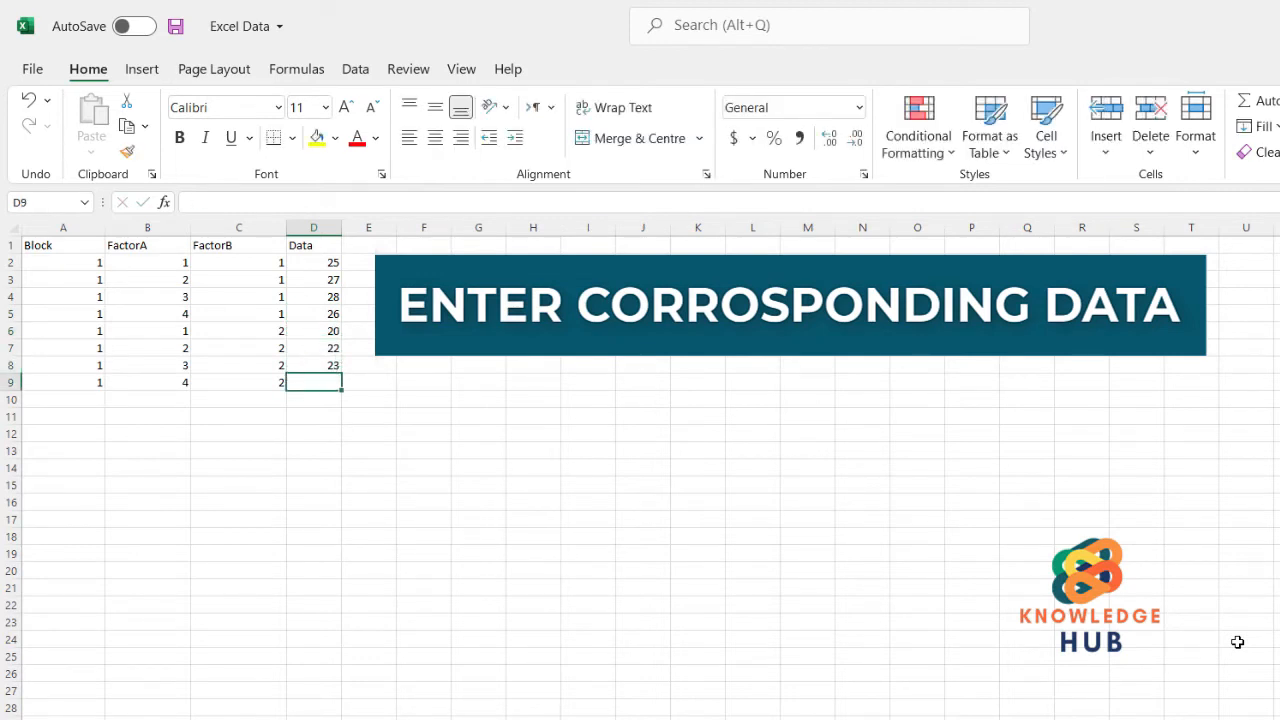
pyautogui.write('27')
pyautogui.press('Return')
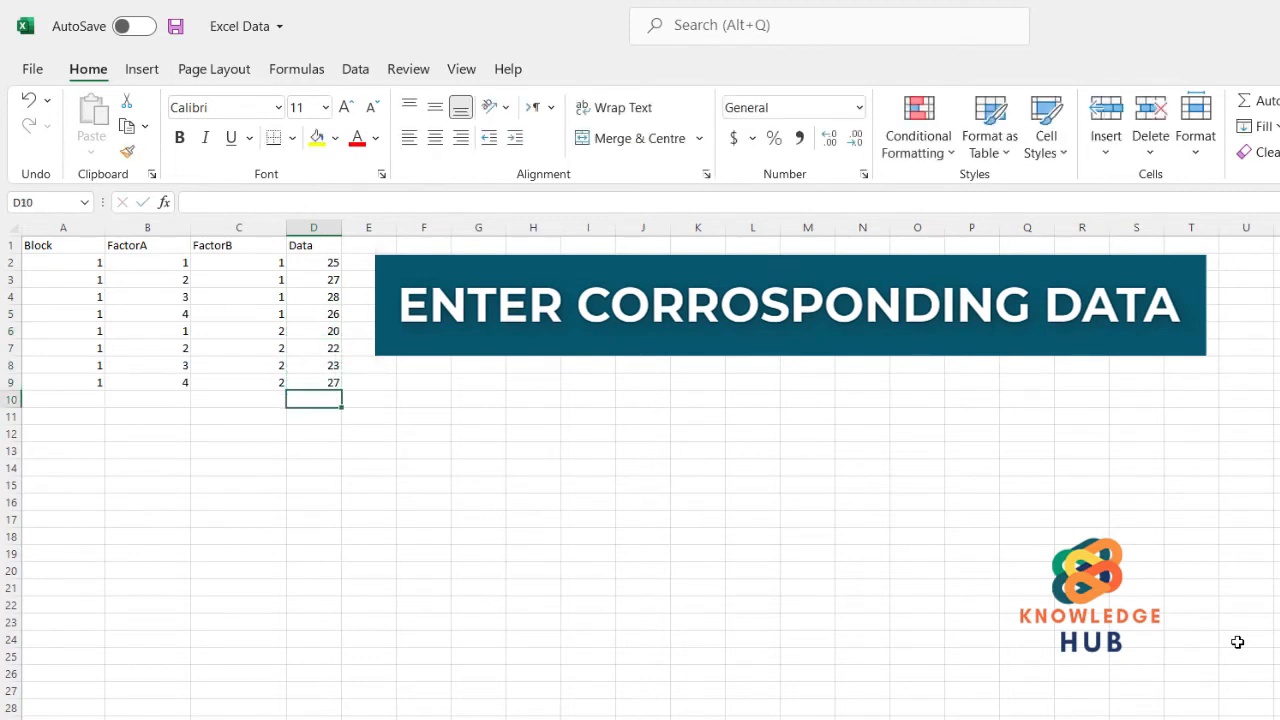
# Step: Enter block number 2 in each of the eight cells A10:A17 of the Block column
pyautogui.press('Left')
pyautogui.press('Left')
pyautogui.press('Left')
pyautogui.write('2')
pyautogui.press('Return')
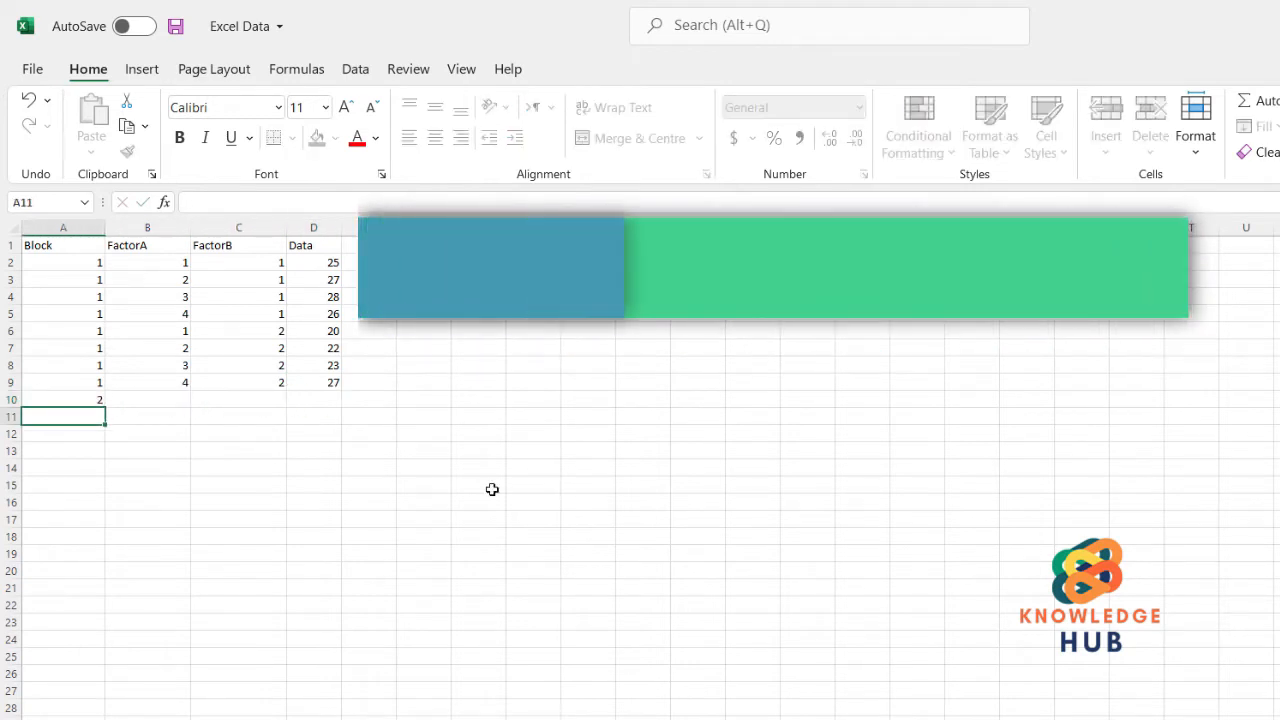
pyautogui.write('2')
pyautogui.press('Return')
pyautogui.write('2')
pyautogui.press('Return')
pyautogui.write('2')
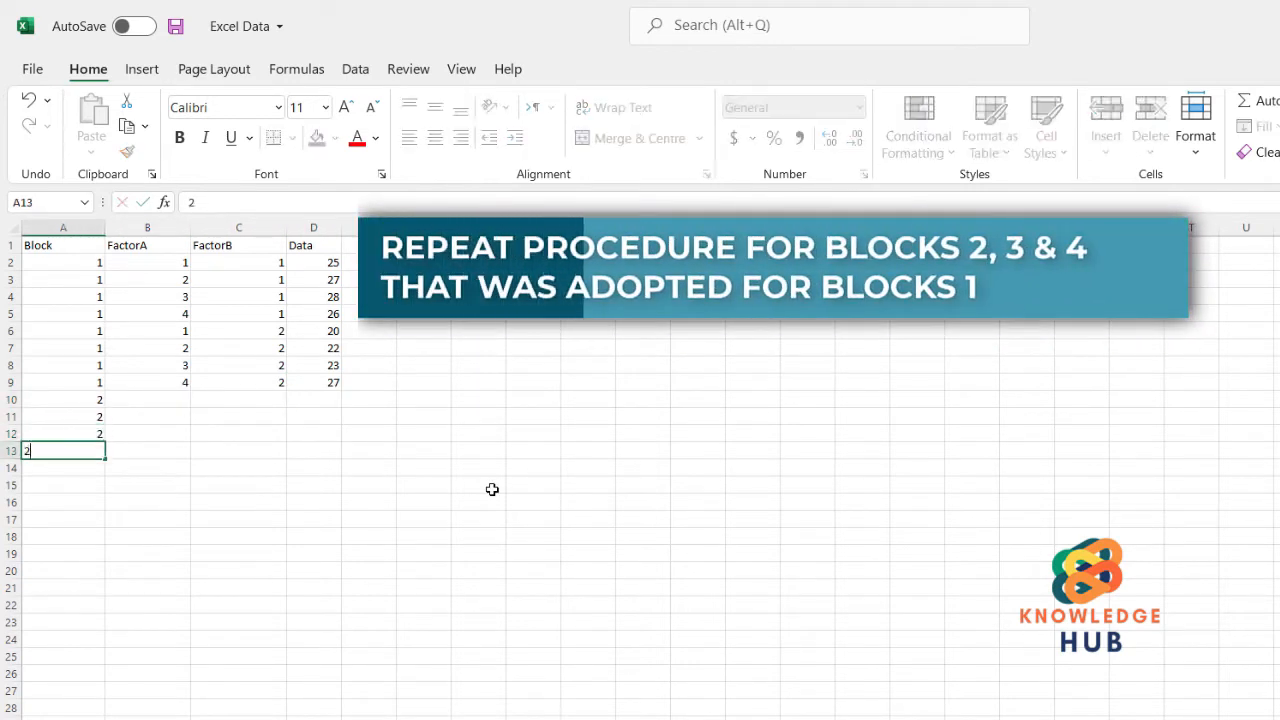
pyautogui.press('Return')
pyautogui.write('2')
pyautogui.press('Return')
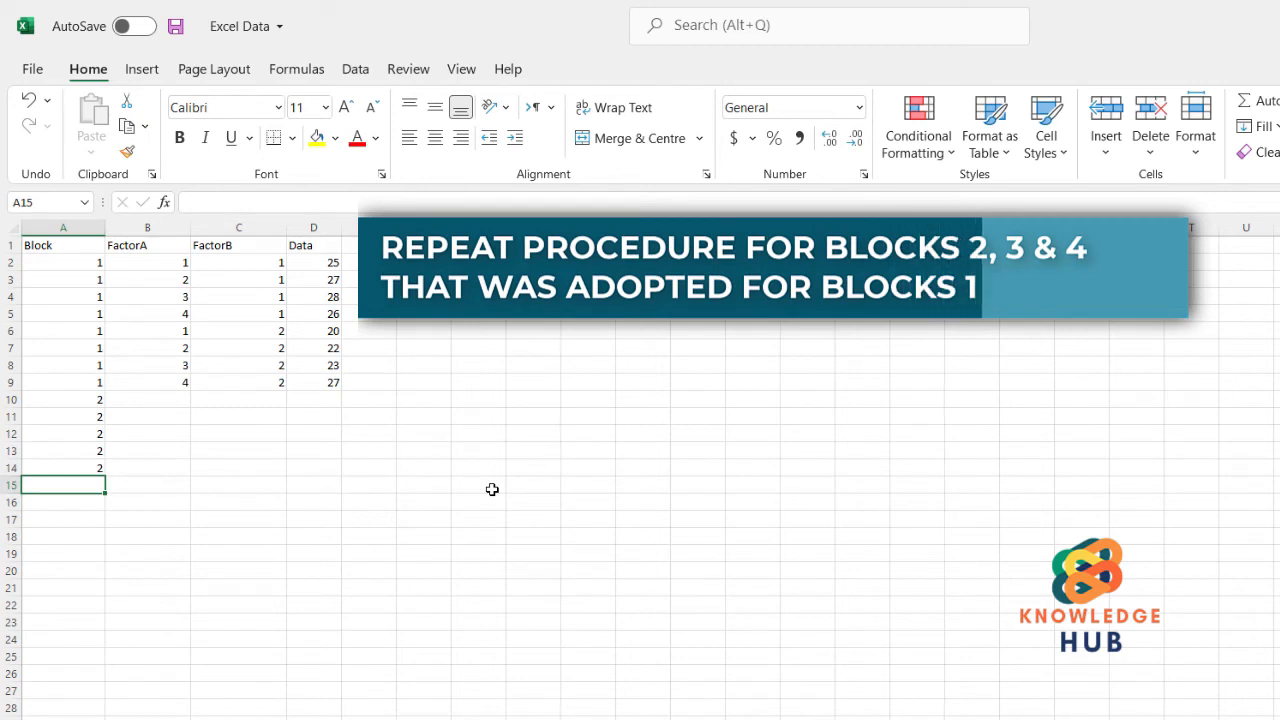
pyautogui.write('2')
pyautogui.press('Return')
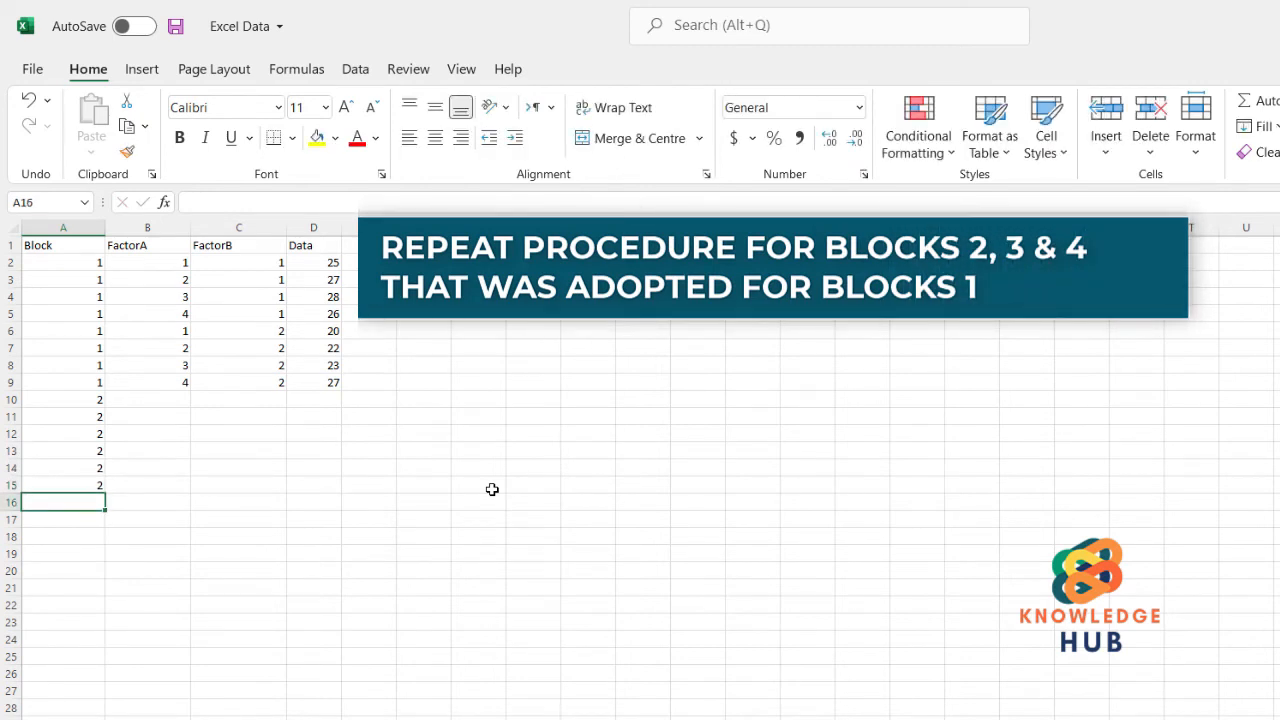
pyautogui.write('2')
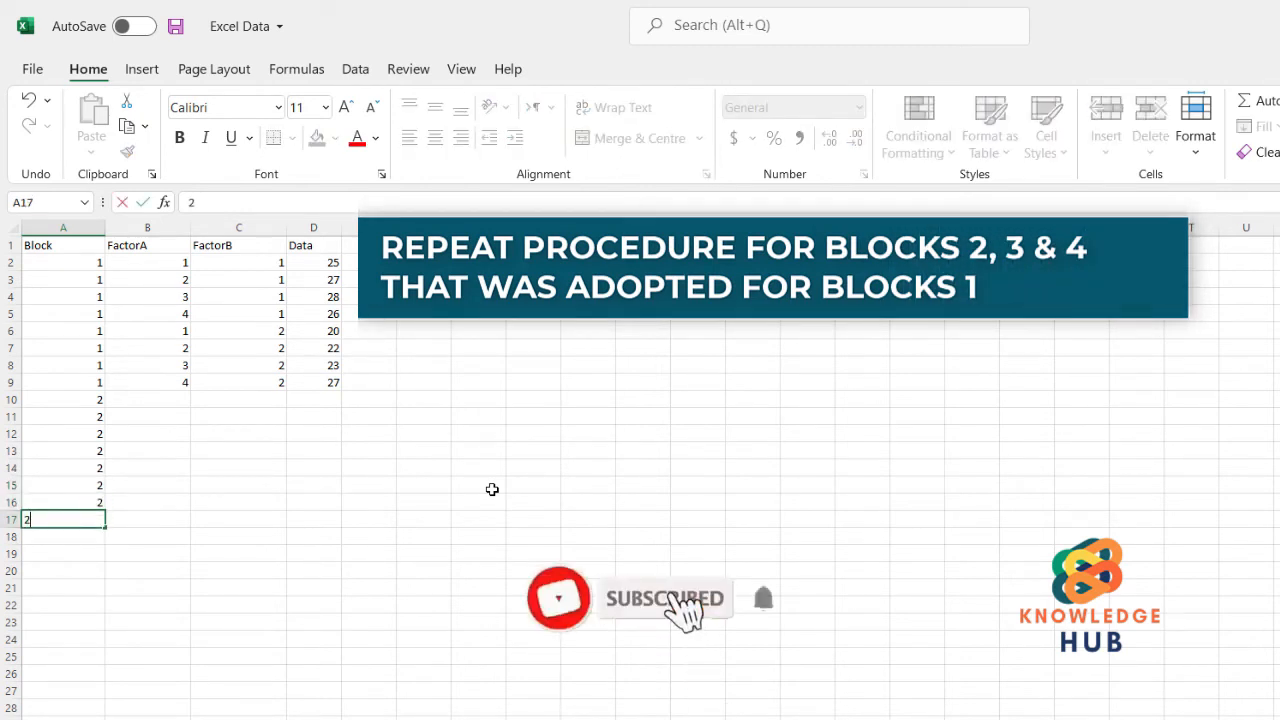
pyautogui.press('Return')
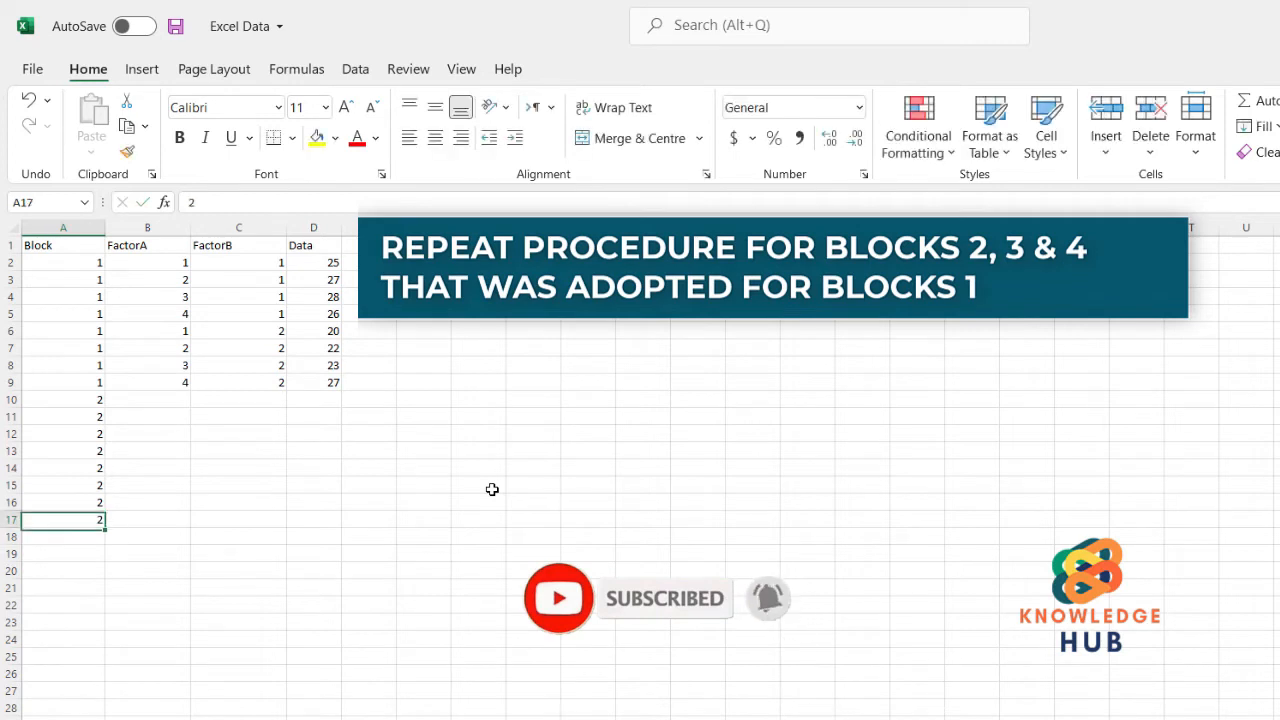
# Step: Copy the FactorA and FactorB level combinations from B2:C9 into B10:C17 for block 2
pyautogui.hotkey('shift', 'Right')
pyautogui.hotkey('shift', 'Down')
pyautogui.hotkey('shift', 'Down')
pyautogui.hotkey('shift', 'Down')
pyautogui.hotkey('shift', 'Down')
pyautogui.hotkey('shift', 'Down')
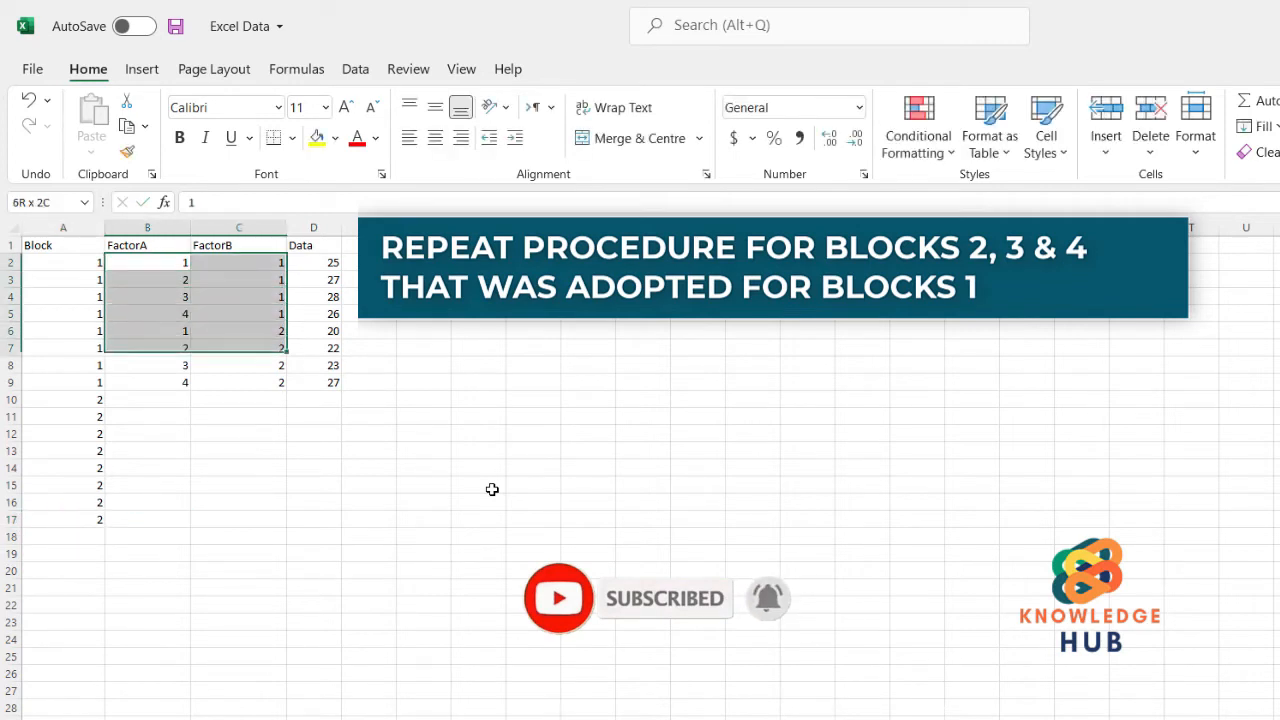
pyautogui.hotkey('ctrl', 'c')
pyautogui.press('Down')
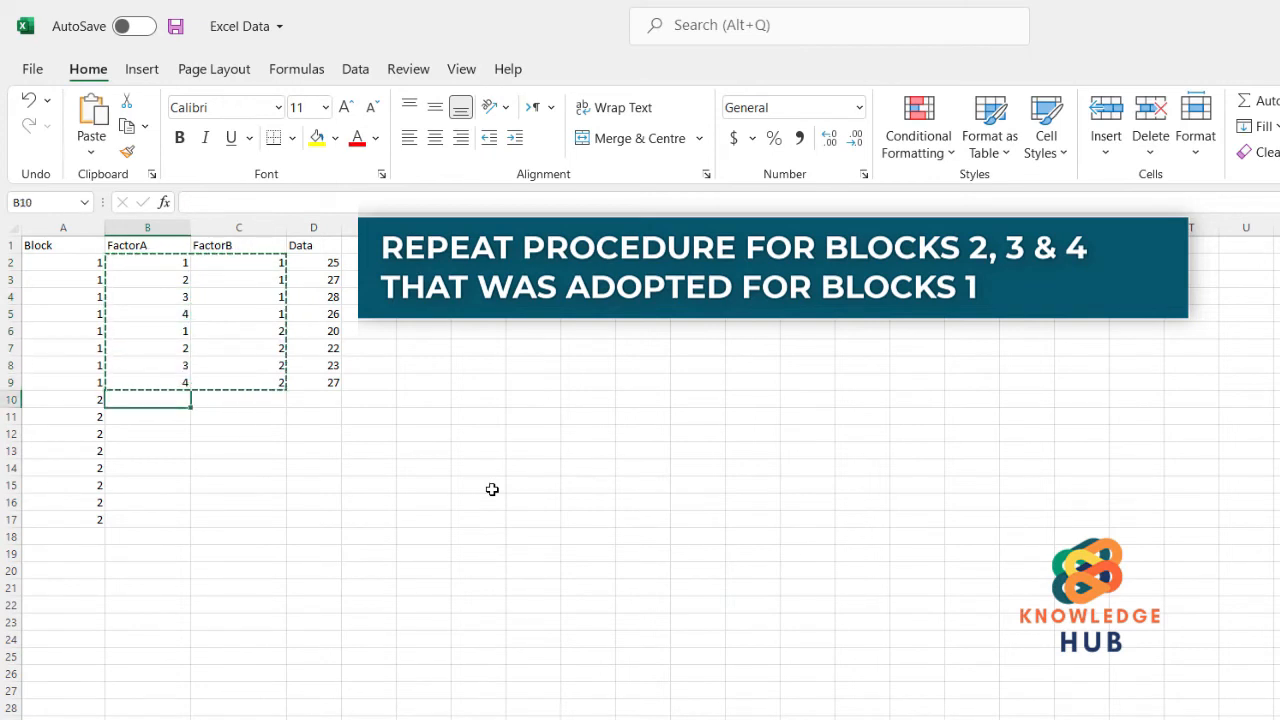
pyautogui.hotkey('ctrl', 'v')
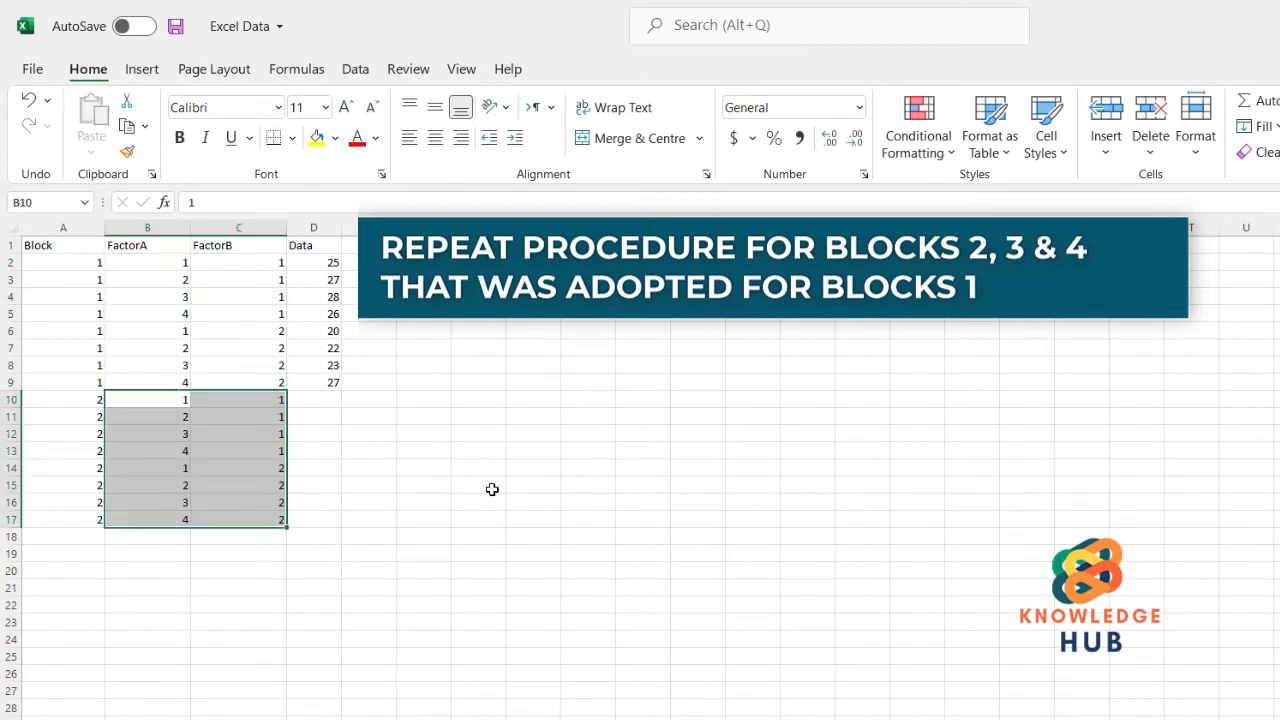
# Step: Enter block number 3 in each of the eight cells A18:A25 of the Block column
pyautogui.click(83, 540)
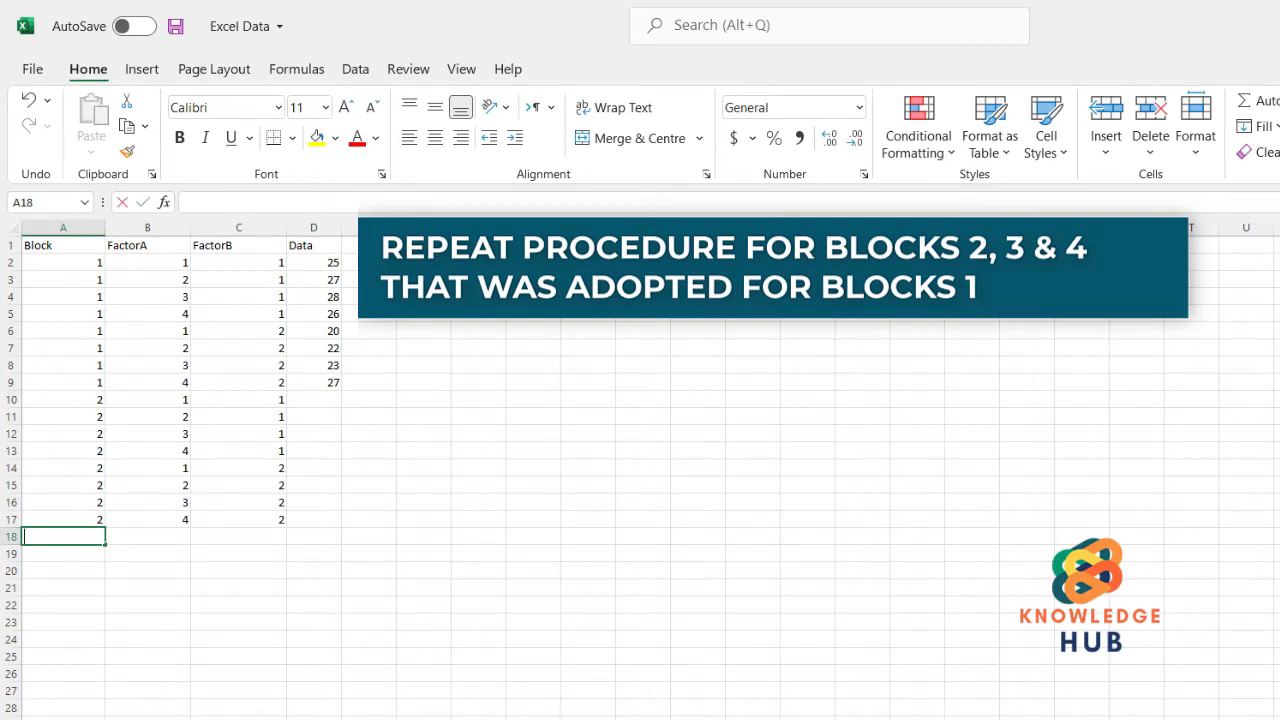
pyautogui.write('3')
pyautogui.press('Return')
pyautogui.write('3')
pyautogui.press('Return')
pyautogui.write('3')
pyautogui.press('Return')
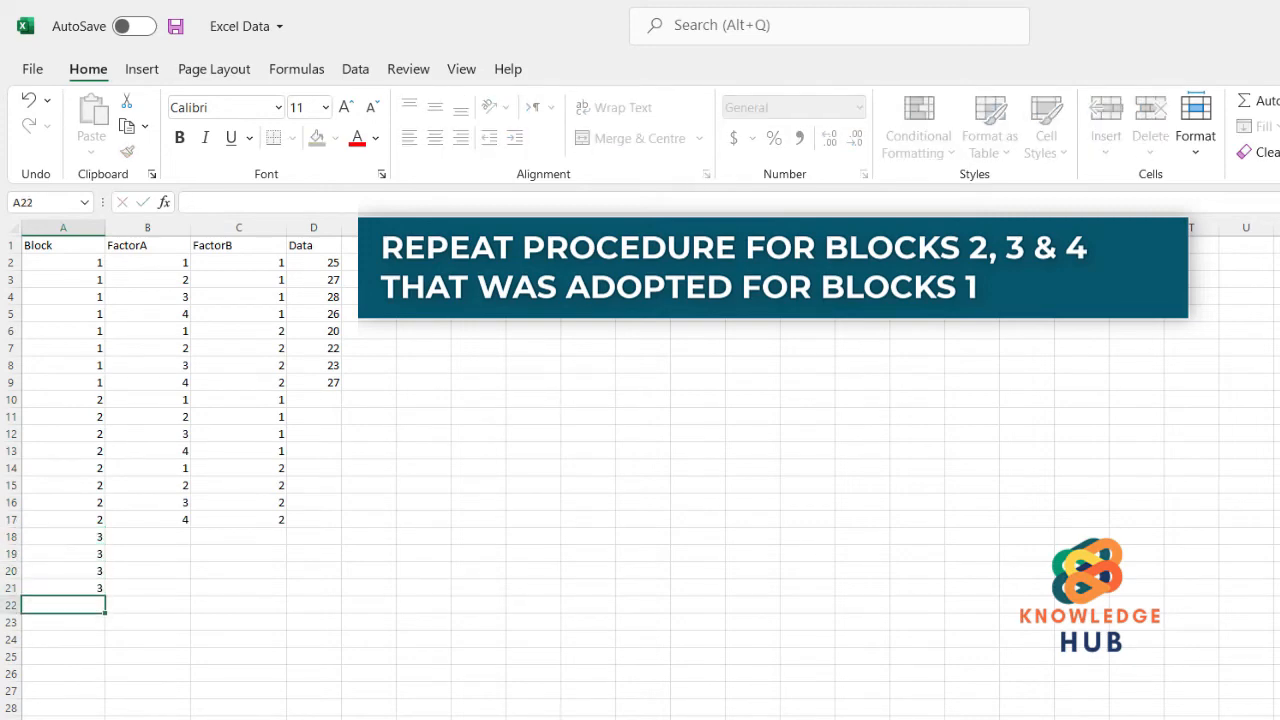
pyautogui.write('3')
pyautogui.press('Return')
pyautogui.write('3')
pyautogui.press('Return')
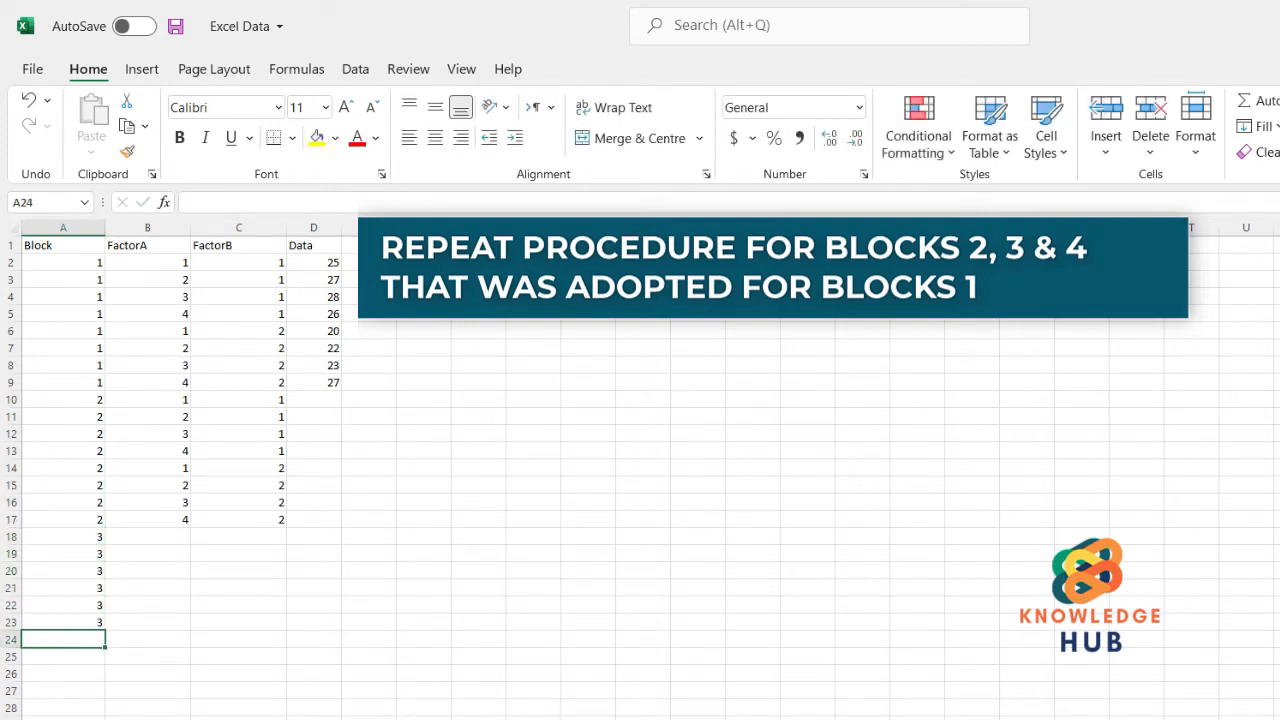
pyautogui.write('3')
pyautogui.press('Return')
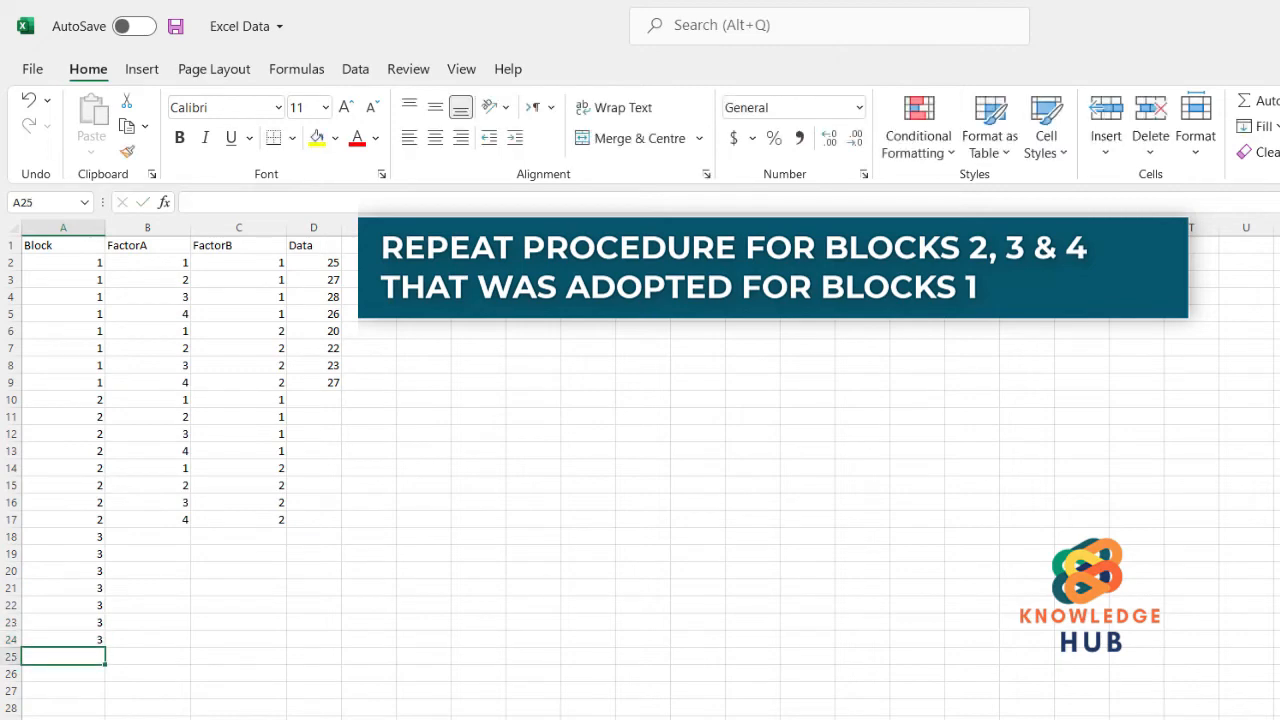
pyautogui.write('3')
pyautogui.press('Return')
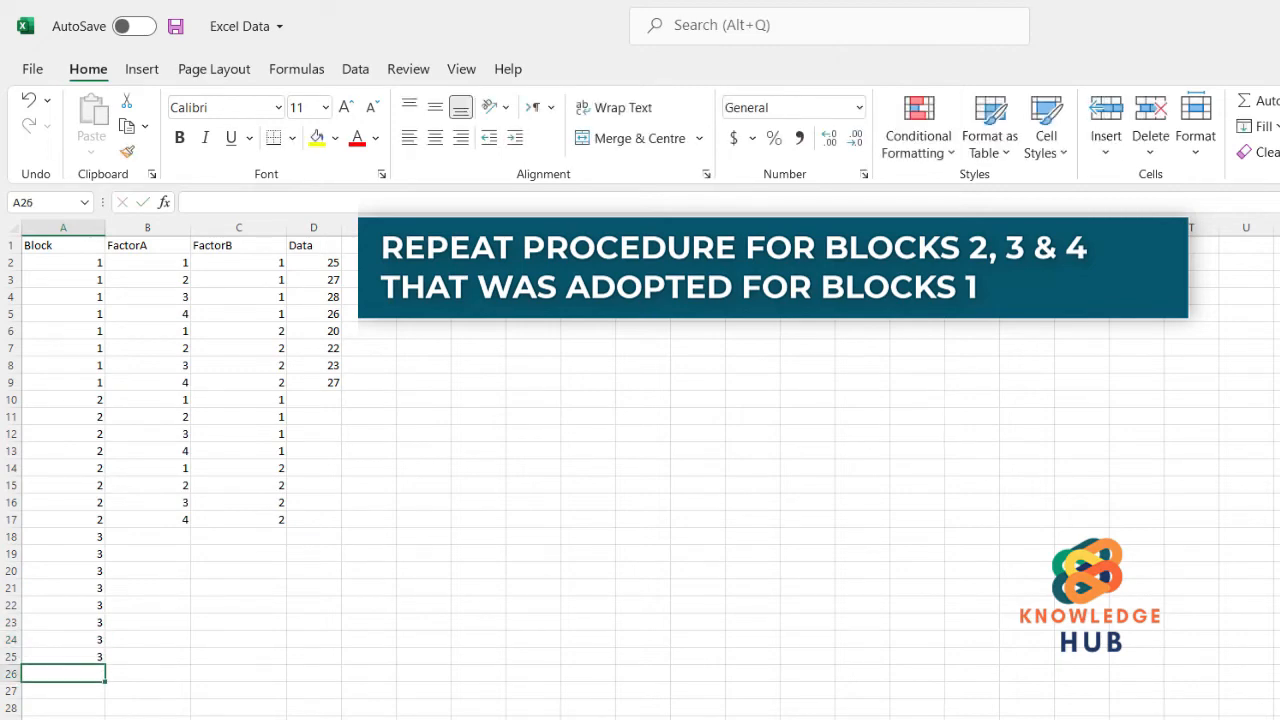
# Step: Enter block number 4 in the Block column for the block 4 rows, from A26 downward
pyautogui.write('4')
pyautogui.press('Return')
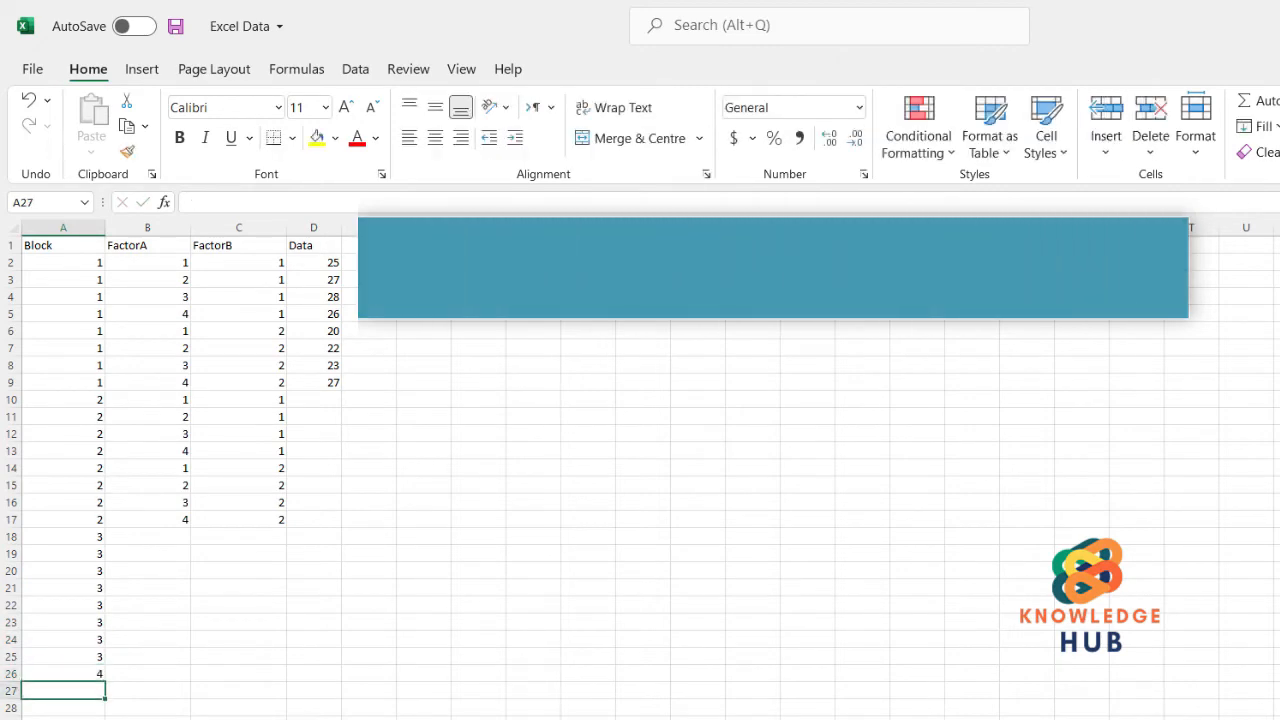
pyautogui.write('4')
pyautogui.press('Return')
pyautogui.press('Return')
pyautogui.write('4')
pyautogui.press('Return')
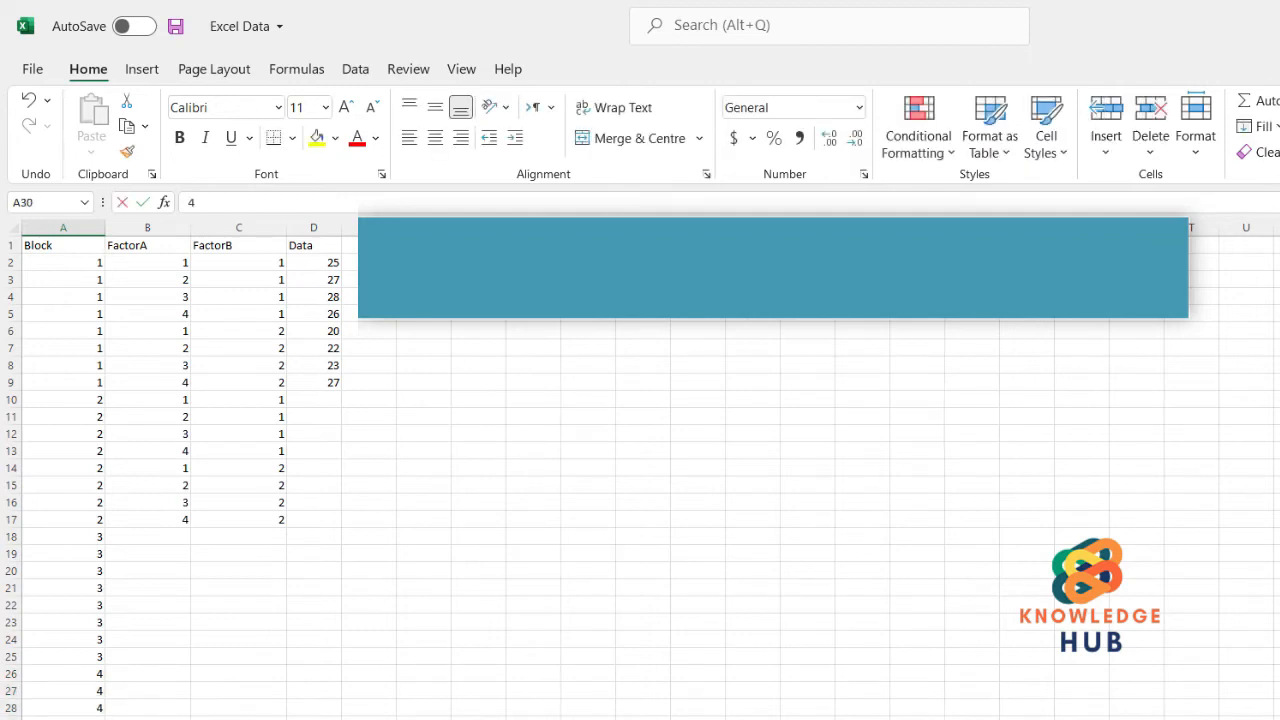
pyautogui.press('Return')
# Step: Copy the FactorA and FactorB level combinations from B2:C9 to the block 3 and block 4 rows, starting at B18 and B26
pyautogui.moveTo(148, 263); pyautogui.dragTo(240, 263)
pyautogui.moveTo(240, 314); pyautogui.dragTo(240, 365)
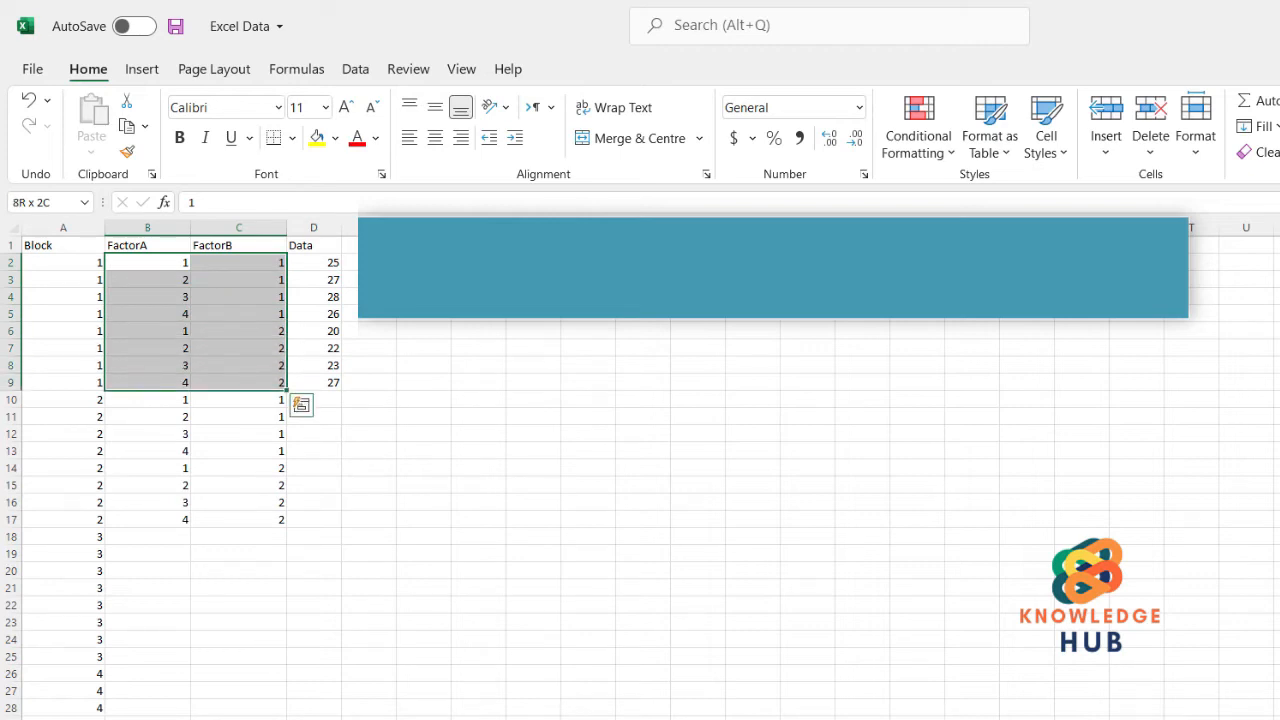
pyautogui.hotkey('ctrl', 'c')
pyautogui.press('Down')
pyautogui.press('Down')
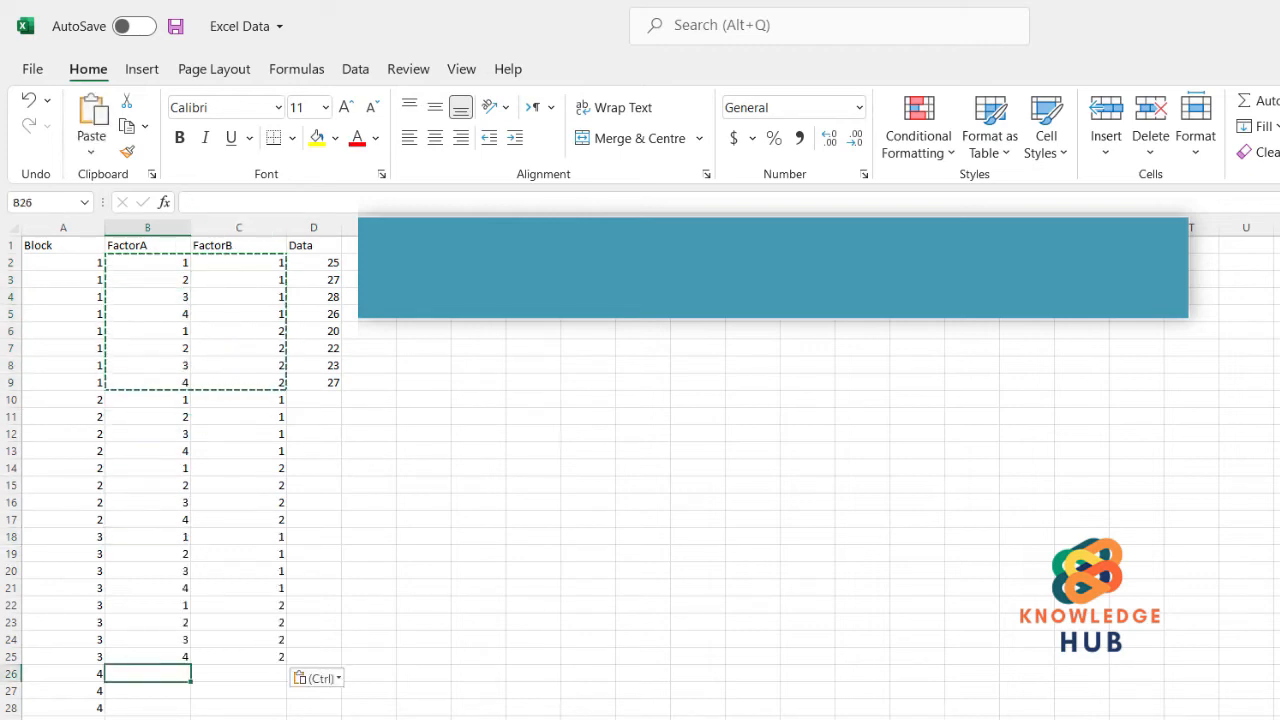
pyautogui.hotkey('ctrl', 'v')
pyautogui.press('Escape')
pyautogui.click(314, 400)
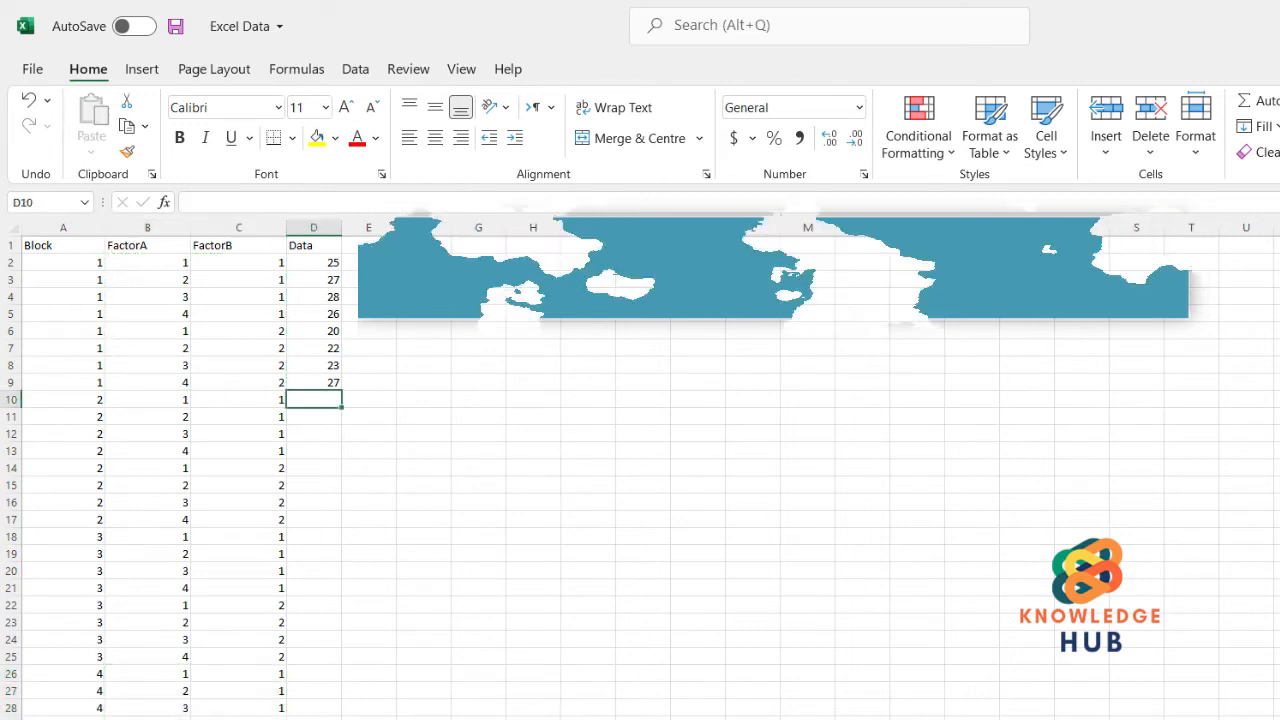
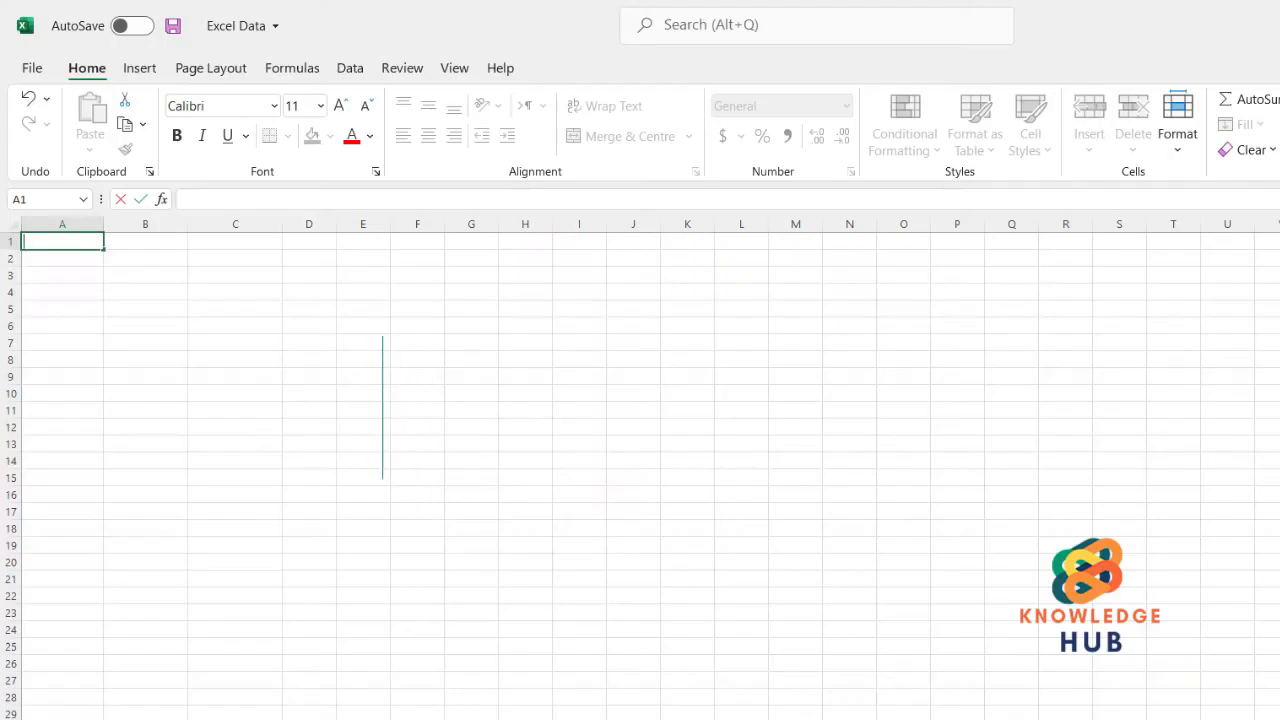
# Step: Enter the column headings Replication, Main Plot, Sub Plot and Data in cells A1:D1 of the empty sheet
pyautogui.write('Replication')
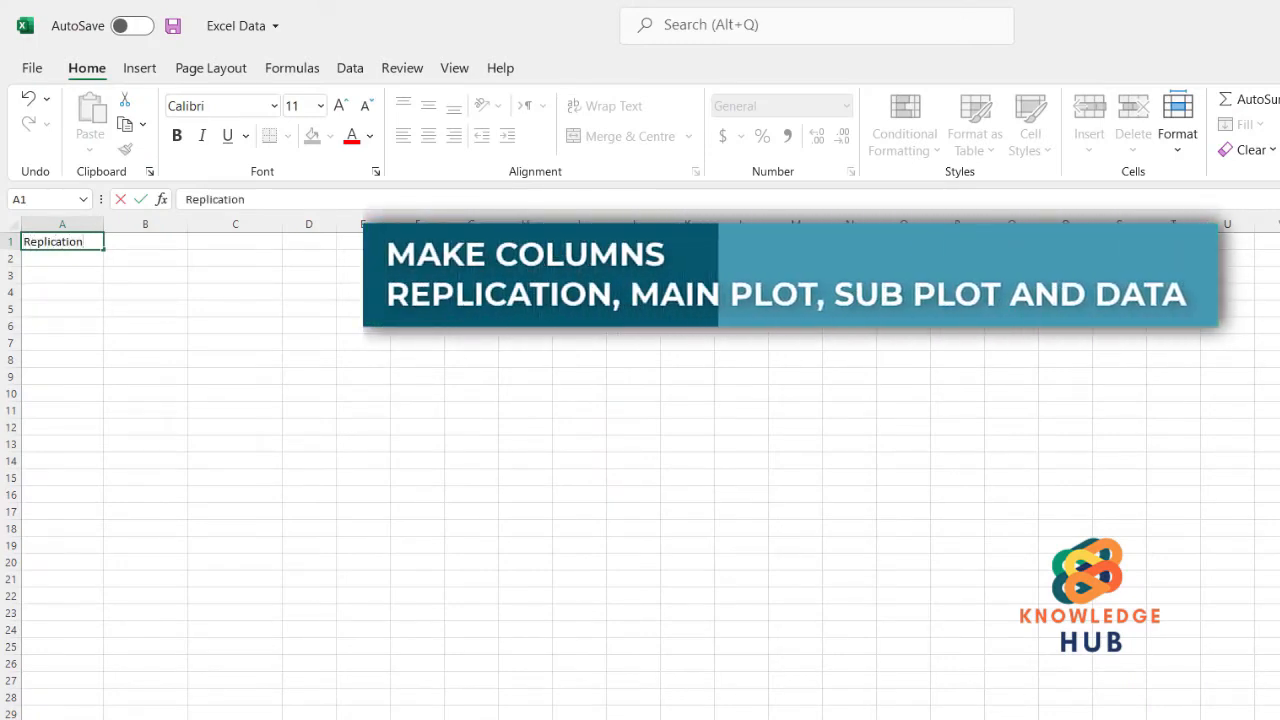
pyautogui.press('Tab')
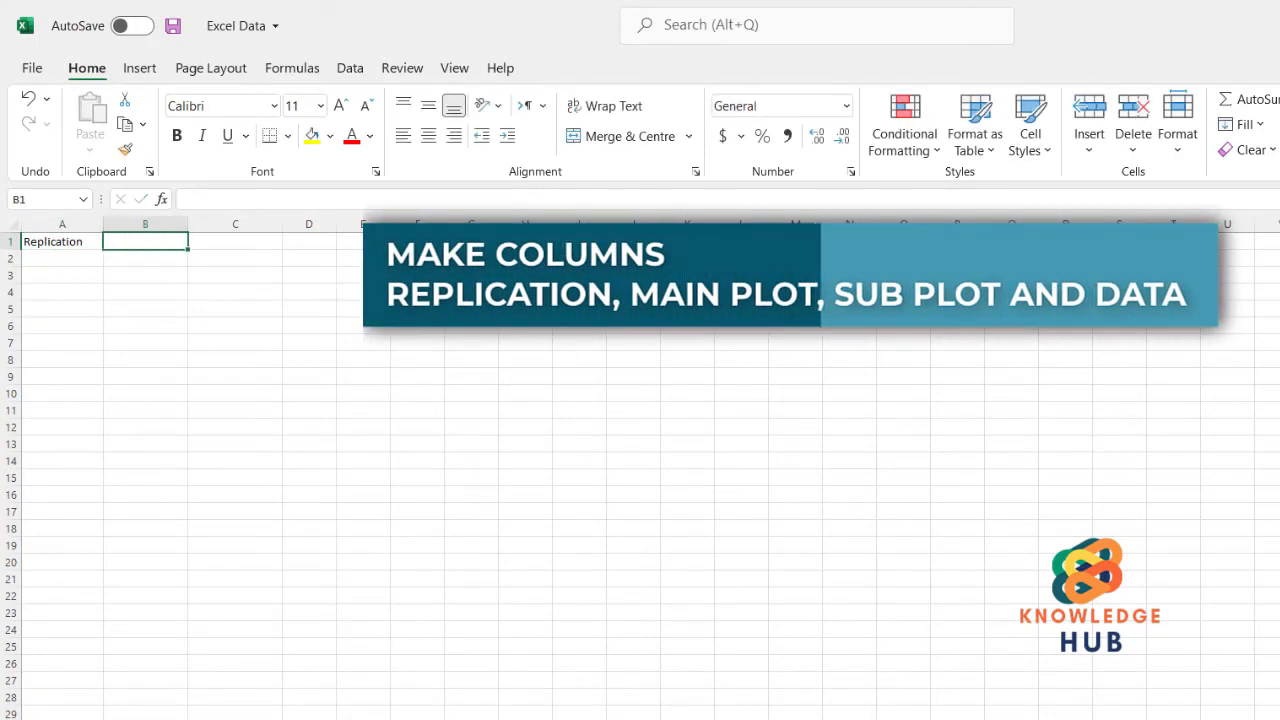
pyautogui.write('Mai')
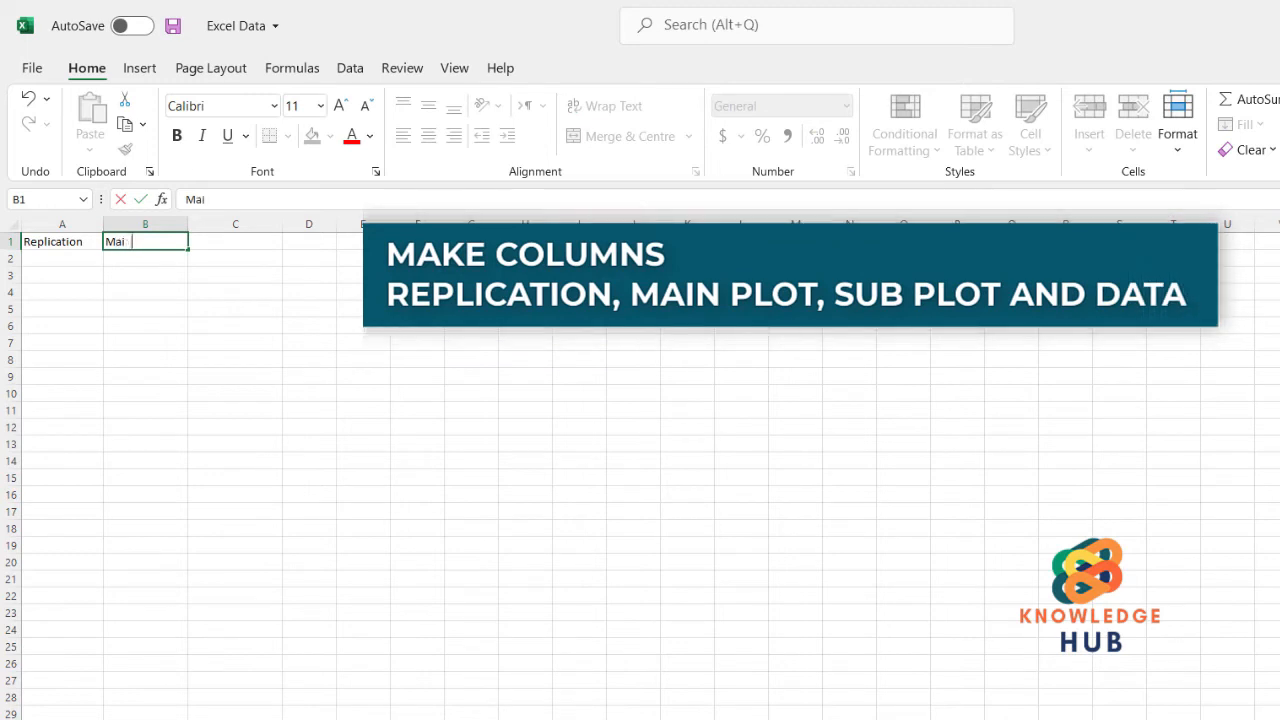
pyautogui.write('n Plot')
pyautogui.press('Tab')
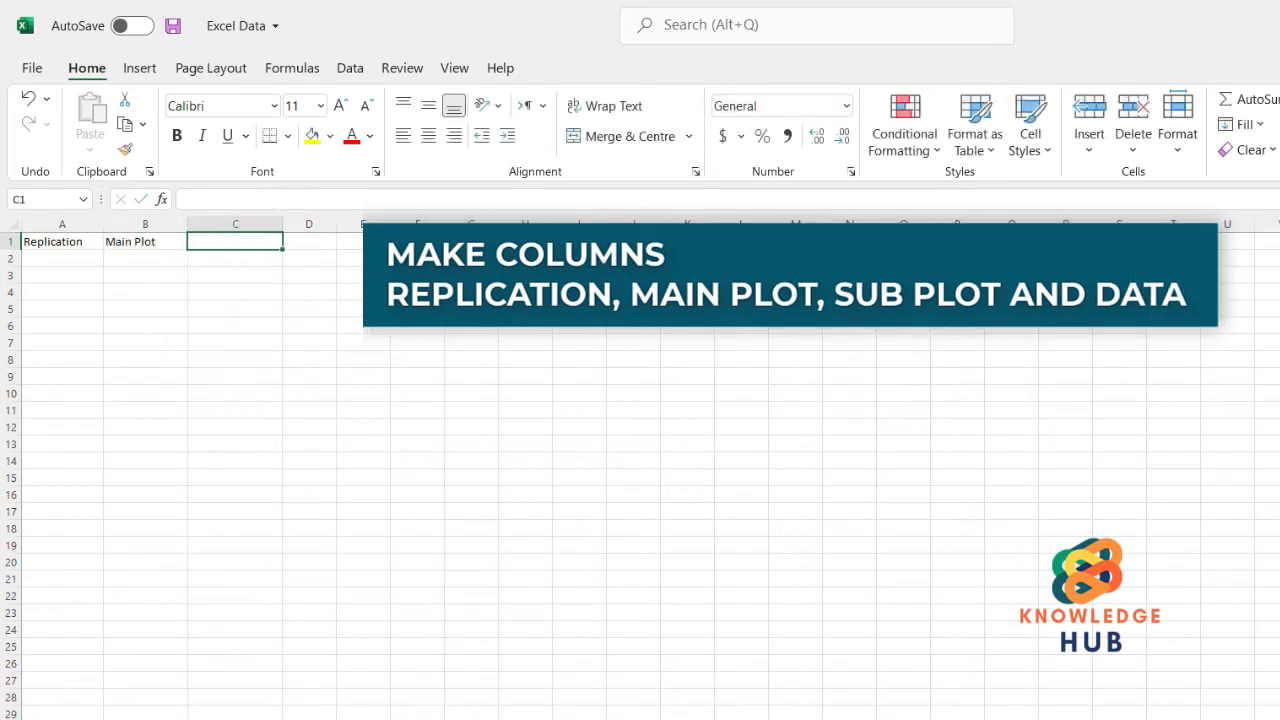
pyautogui.write('Sub')
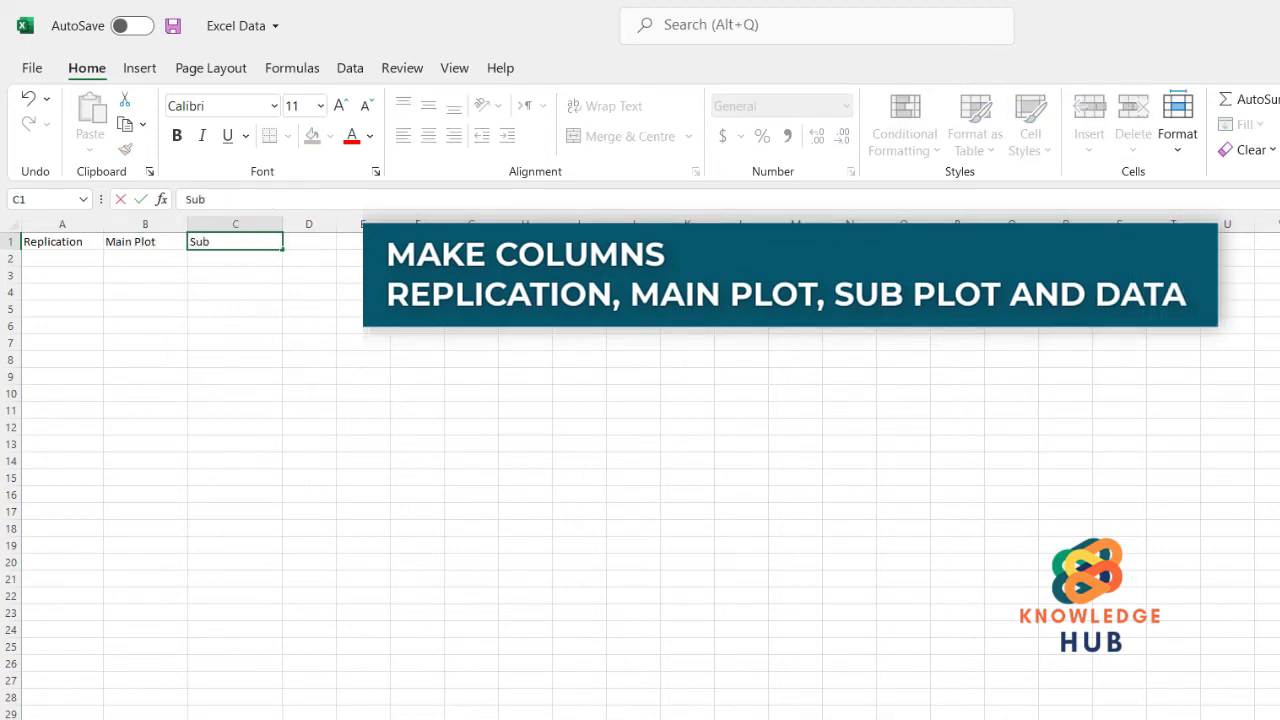
pyautogui.write(' Plot')
pyautogui.press('Tab')
pyautogui.write('D')
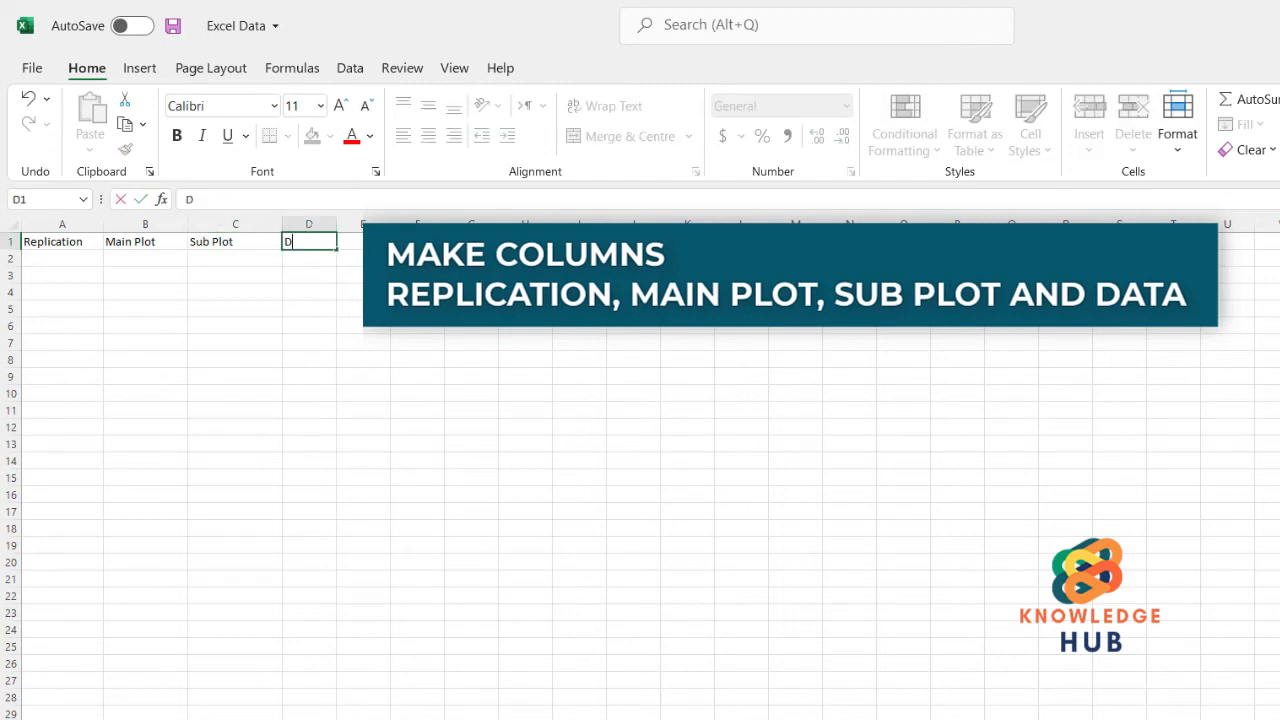
pyautogui.press('Return')
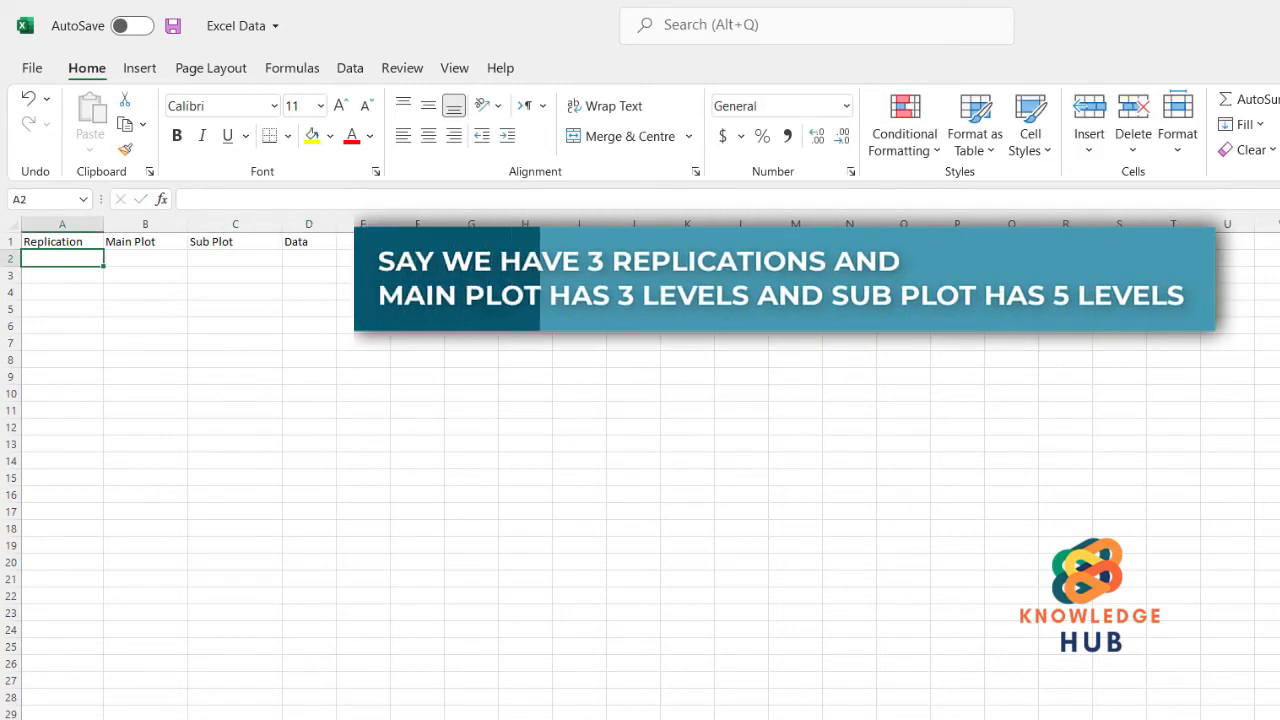
# Step: Enter replication number 1 in each of the fifteen cells A2:A16 of the Replication column
pyautogui.write('1')
pyautogui.press('Return')
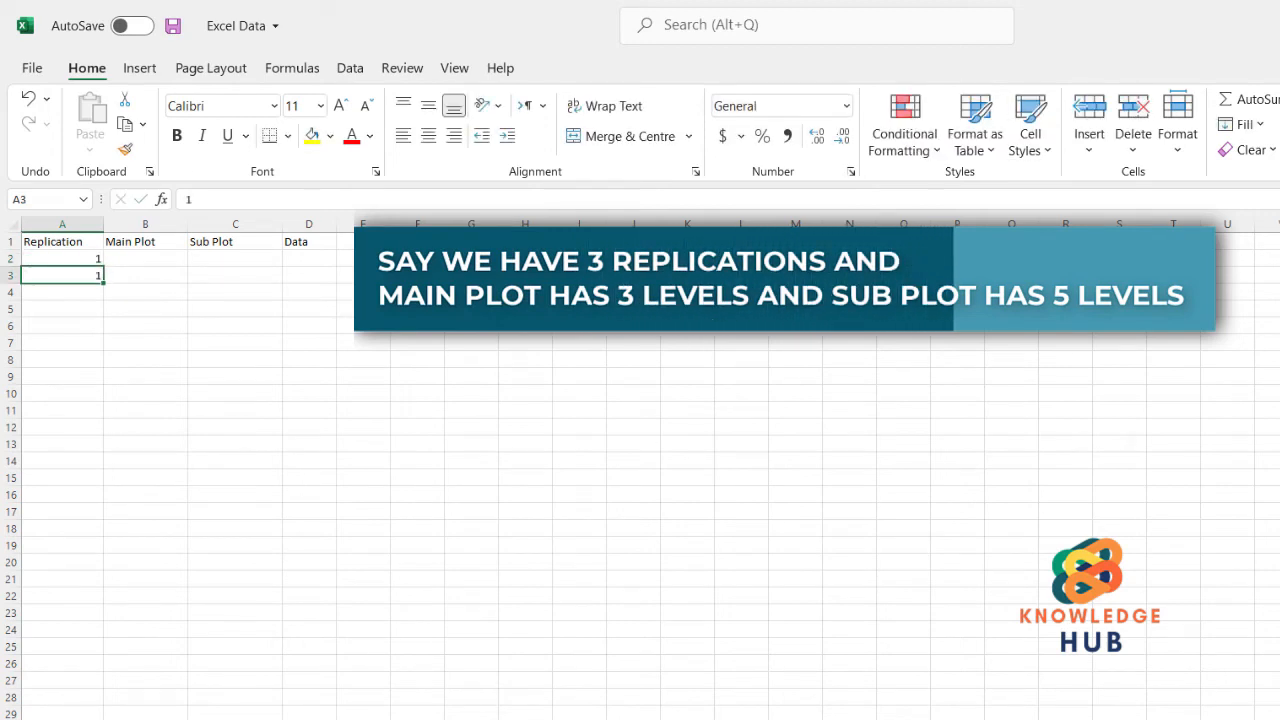
pyautogui.write('1')
pyautogui.press('Return')
pyautogui.write('1')
pyautogui.press('Return')
pyautogui.write('1')
pyautogui.press('Return')
pyautogui.write('1')
pyautogui.press('Return')
pyautogui.write('1')
pyautogui.press('Return')
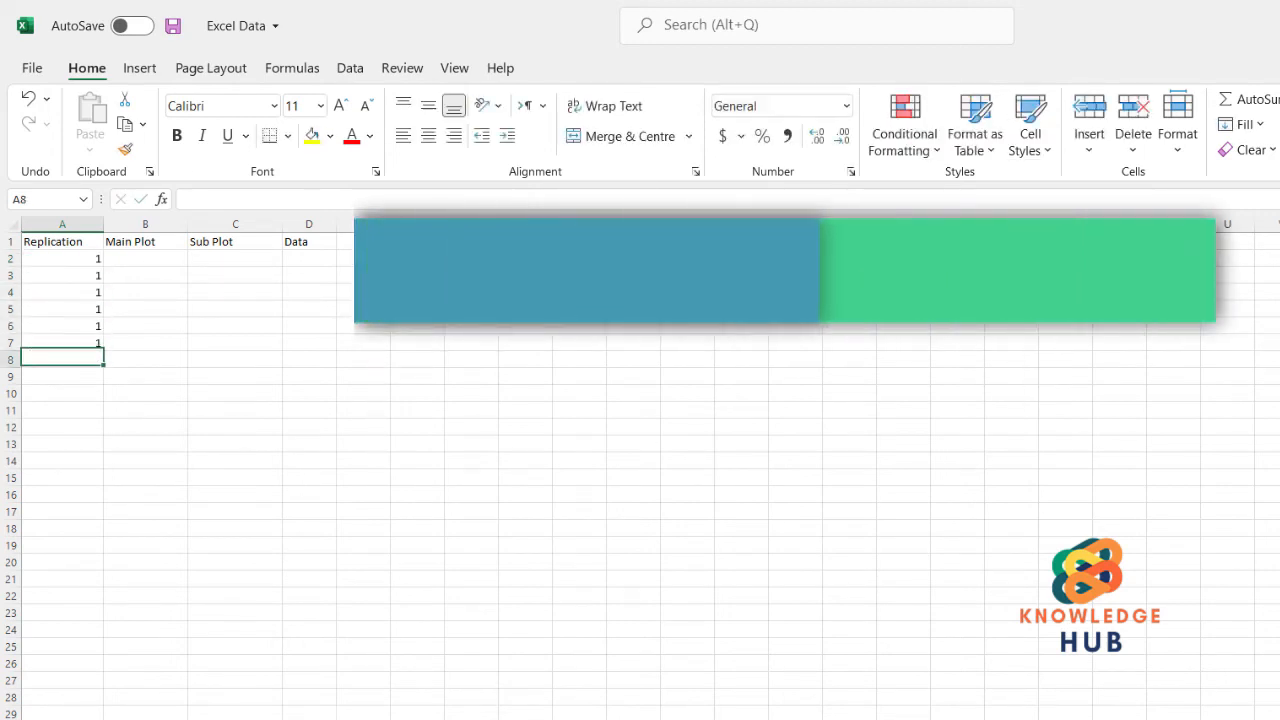
pyautogui.write('1')
pyautogui.press('Return')
pyautogui.write('1')
pyautogui.press('Return')
pyautogui.write('1')
pyautogui.press('Return')
pyautogui.write('1')
pyautogui.press('Return')
pyautogui.write('1')
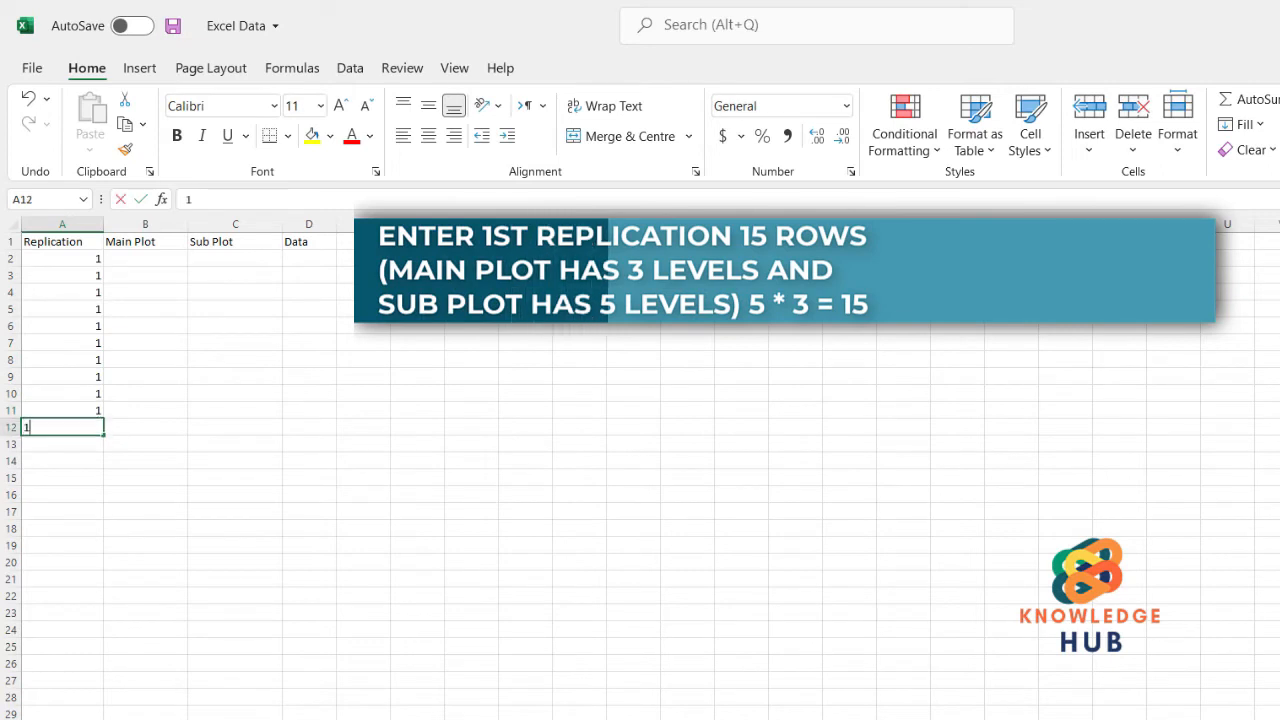
pyautogui.press('Return')
pyautogui.write('1')
pyautogui.press('Return')
pyautogui.write('1')
pyautogui.press('Return')
pyautogui.write('1')
pyautogui.press('Return')
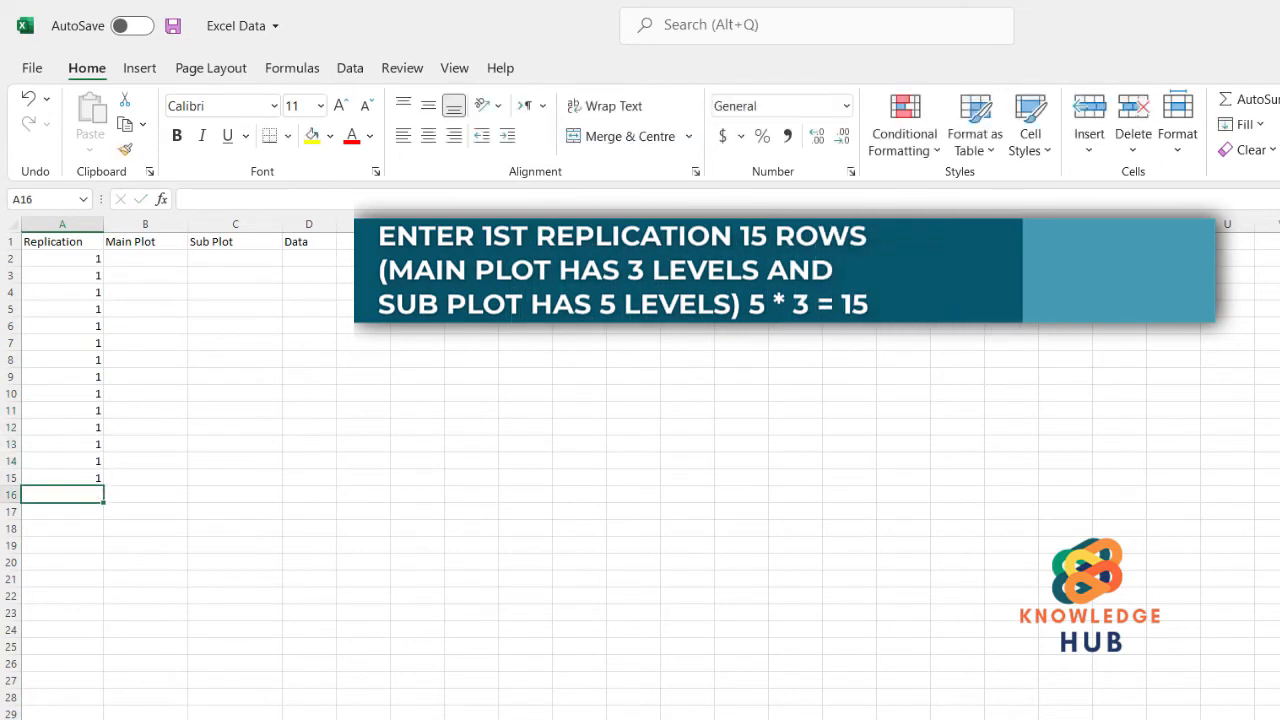
pyautogui.write('1')
pyautogui.press('Return')
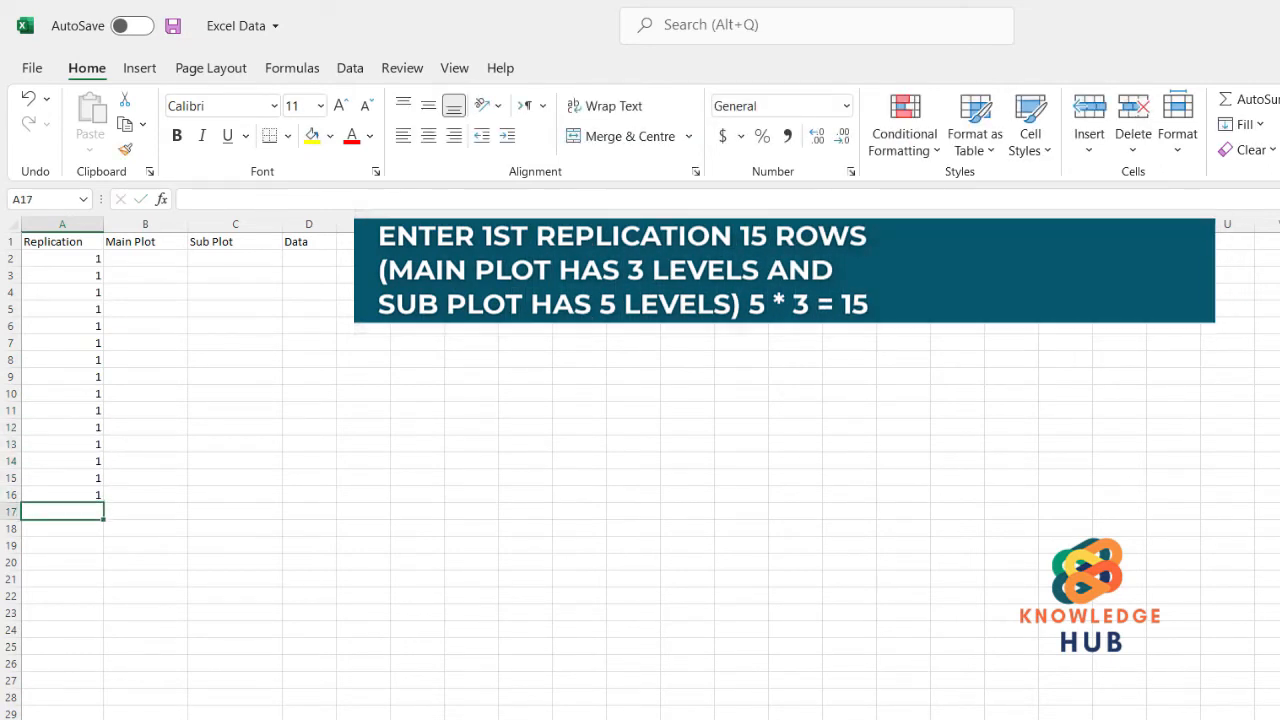
# Step: Enter main plot level 1 in each of the five cells B2:B6 for replication 1
pyautogui.click(145, 259)
pyautogui.write('1')
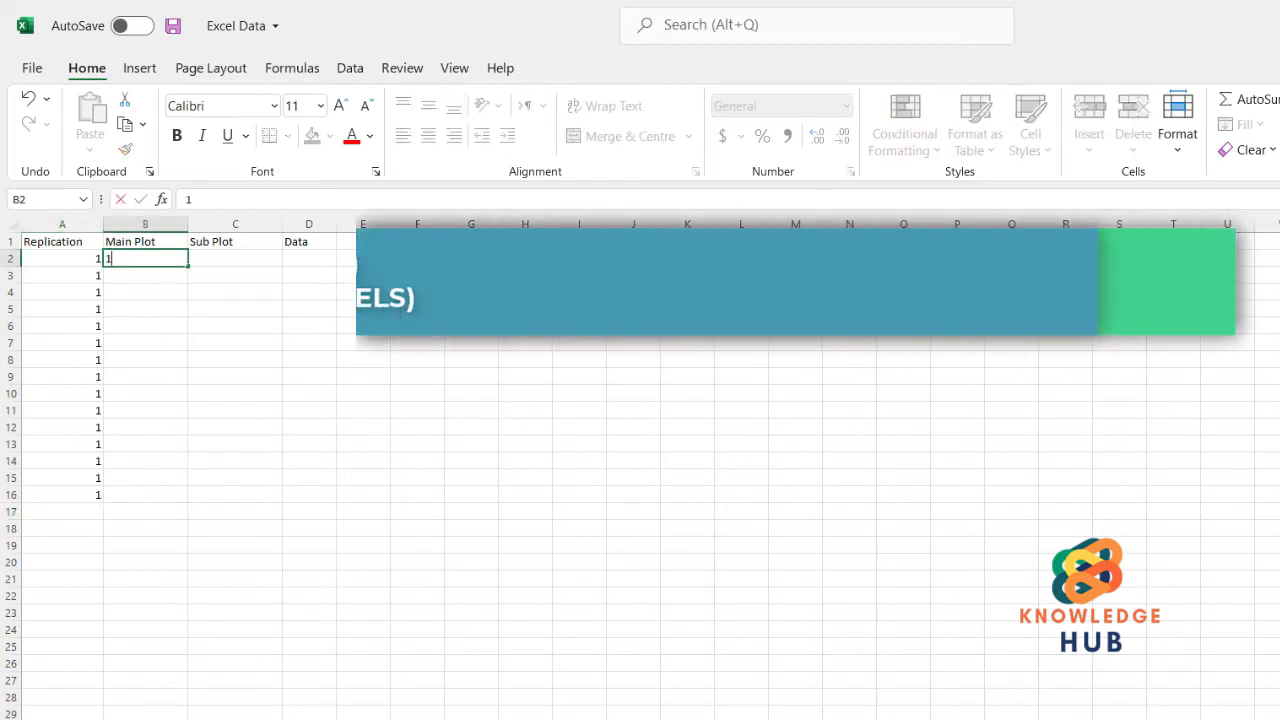
pyautogui.press('Return')
pyautogui.write('1')
pyautogui.press('Return')
pyautogui.write('1')
pyautogui.press('Return')
pyautogui.write('1')
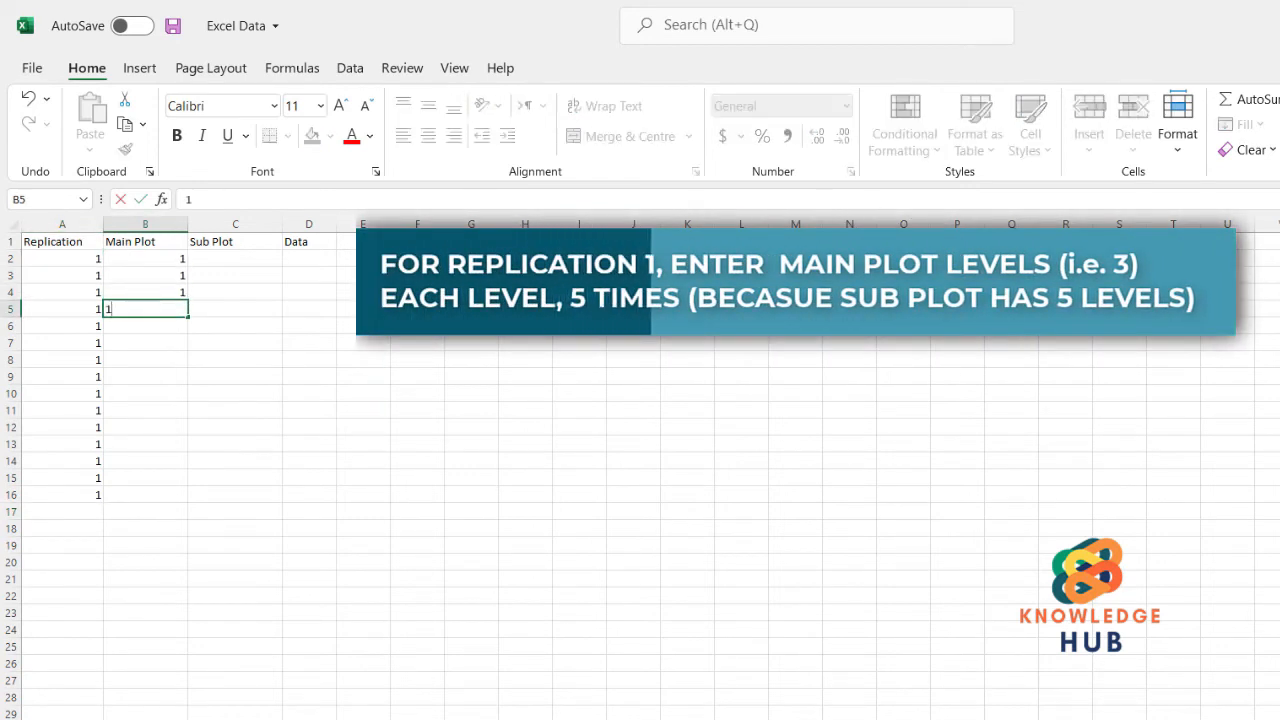
pyautogui.press('Return')
pyautogui.write('1')
pyautogui.press('Return')
# Step: Enter main plot level 2 in each of the five cells B7:B11 for replication 1
pyautogui.write('2')
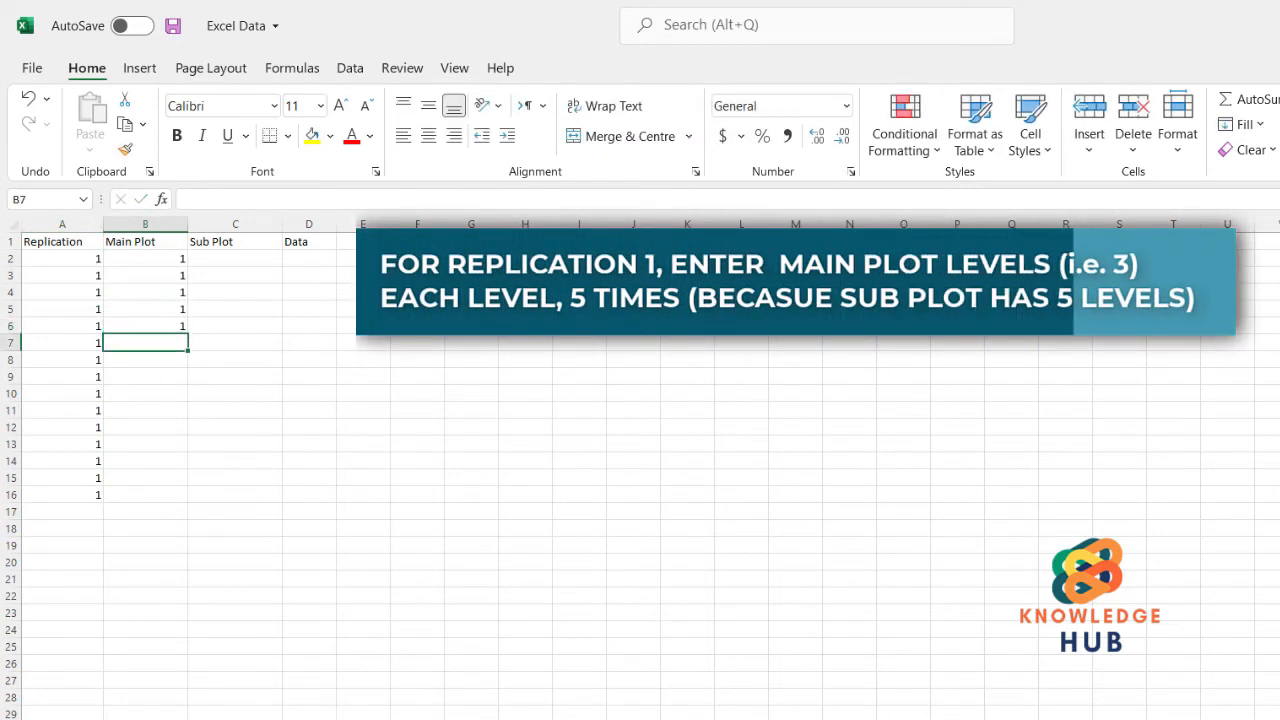
pyautogui.press('Return')
pyautogui.write('2')
pyautogui.press('Return')
pyautogui.write('2')
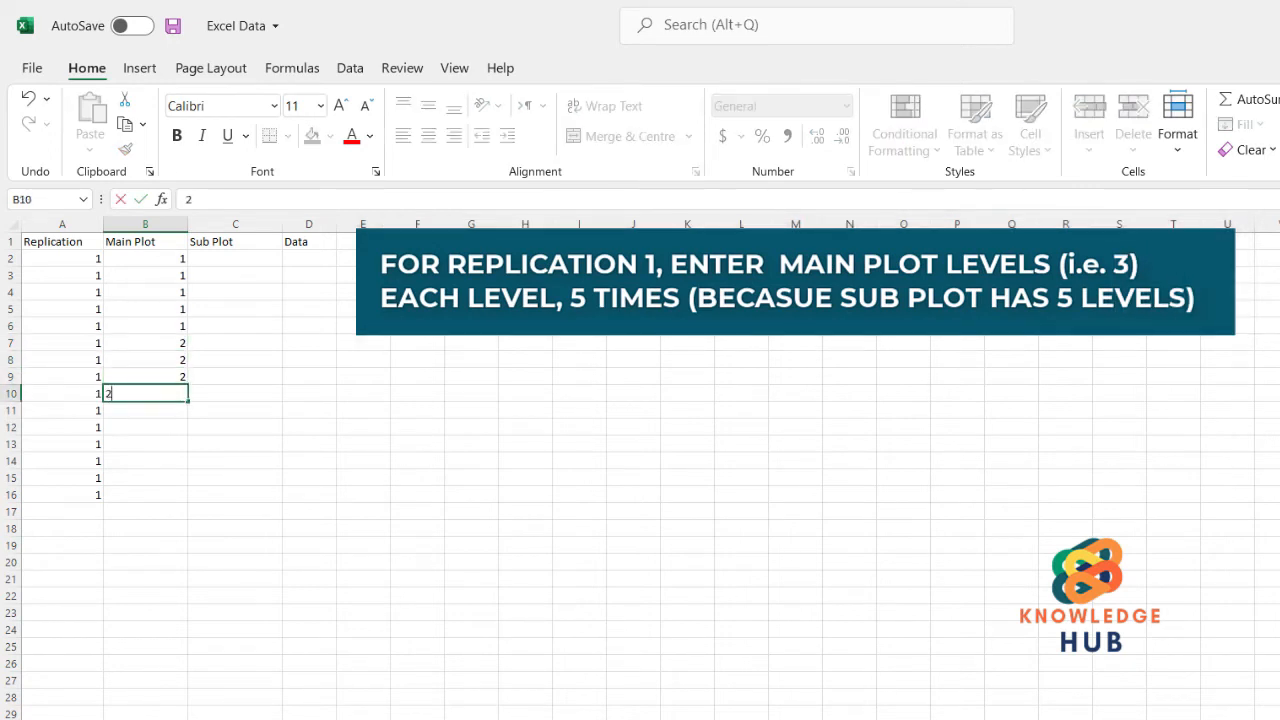
pyautogui.press('Return')
pyautogui.write('2')
pyautogui.press('Return')
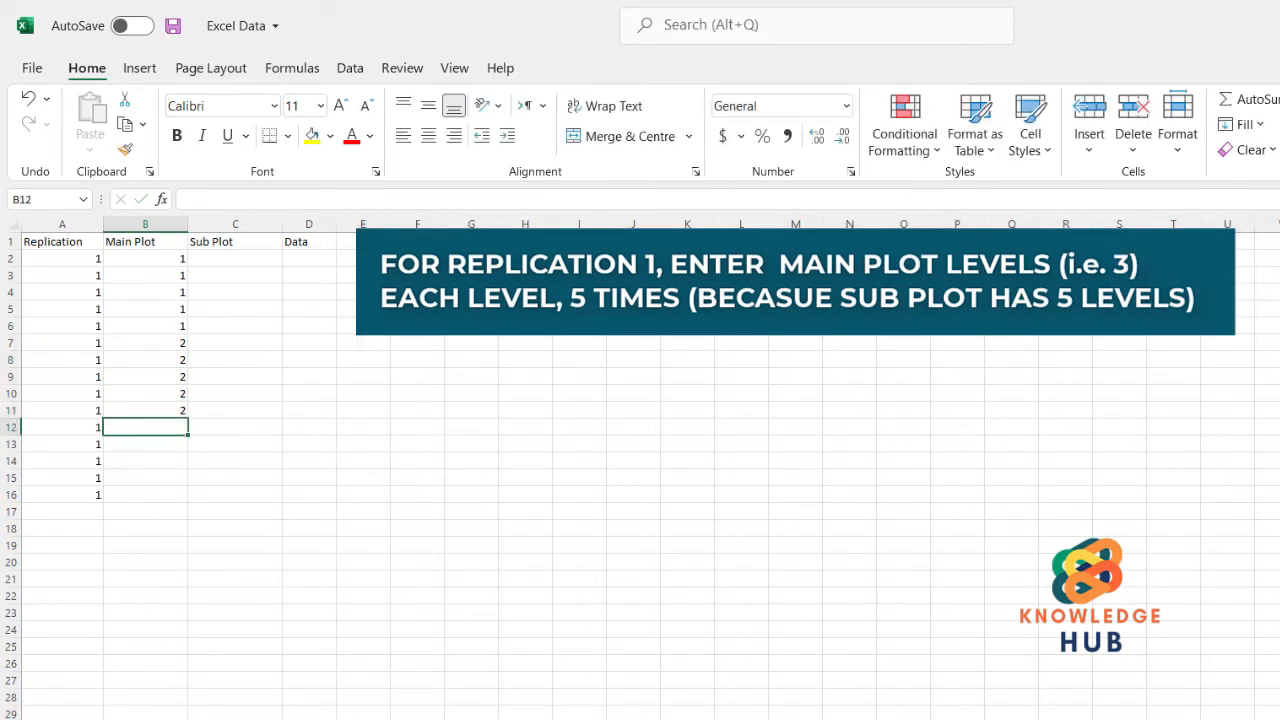
# Step: Enter main plot level 3 in each of the five cells B12:B16 for replication 1
pyautogui.write('3')
pyautogui.press('Return')
pyautogui.write('3')
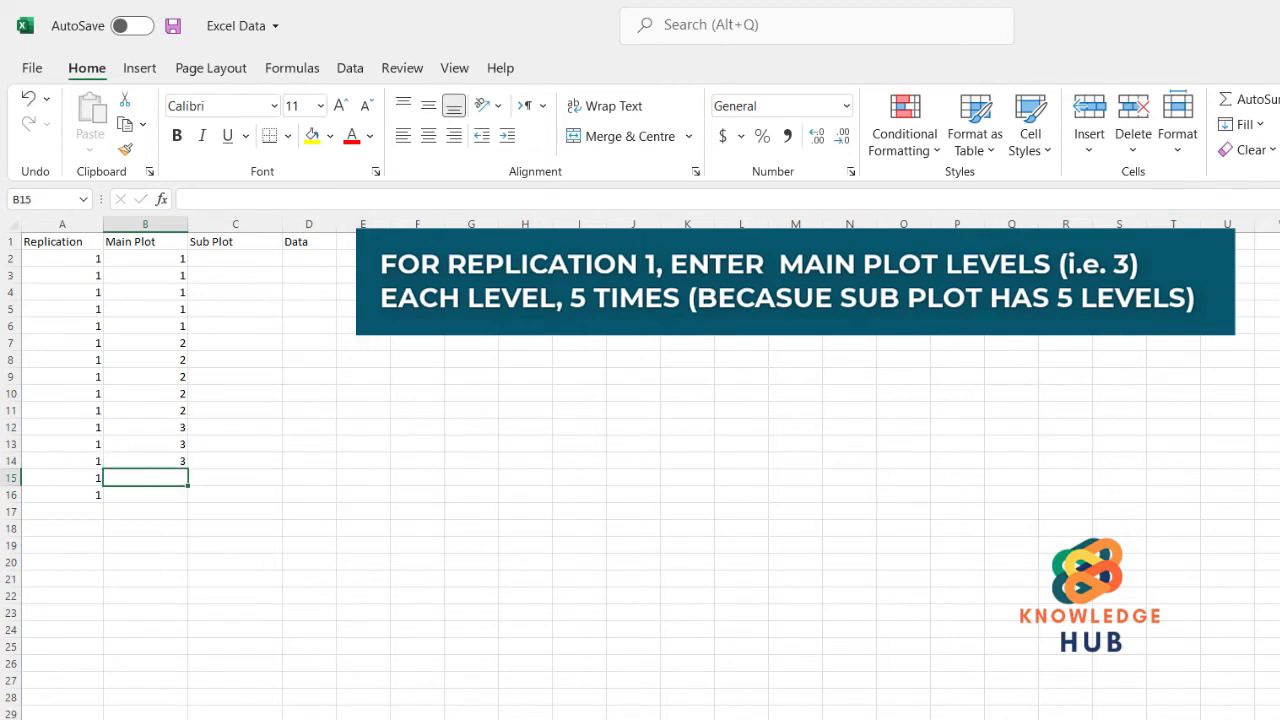
pyautogui.write('3')
pyautogui.press('Return')
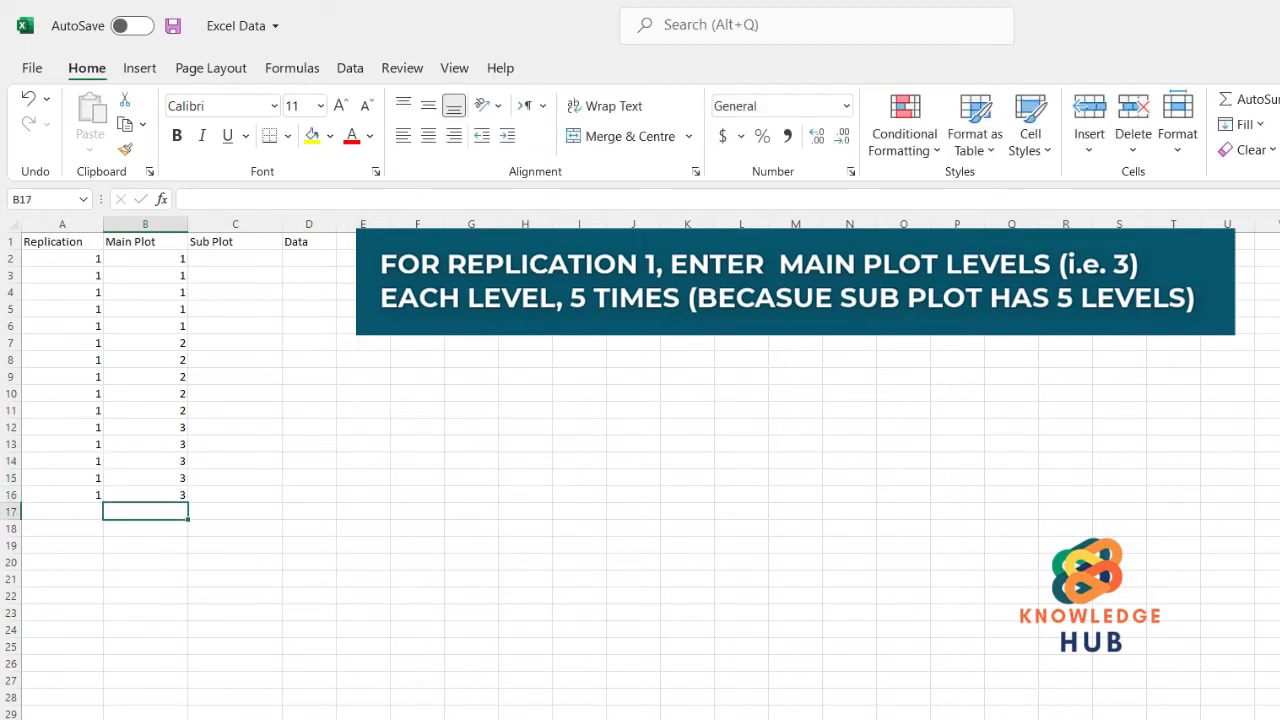
# Step: Enter sub plot levels 1 to 5 in cells C2:C6 for main plot level 1 of replication 1
pyautogui.click(235, 259)
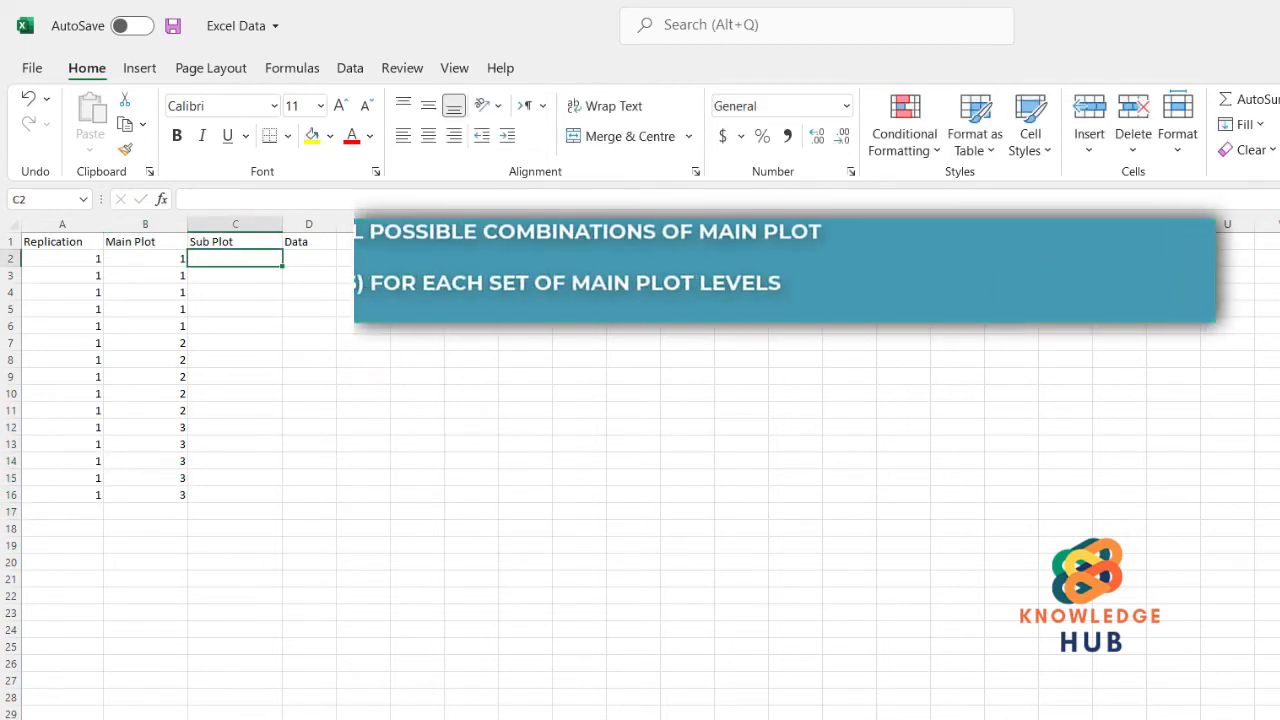
pyautogui.write('1')
pyautogui.press('Return')
pyautogui.write('2')
pyautogui.press('Return')
pyautogui.write('3')
pyautogui.press('Return')
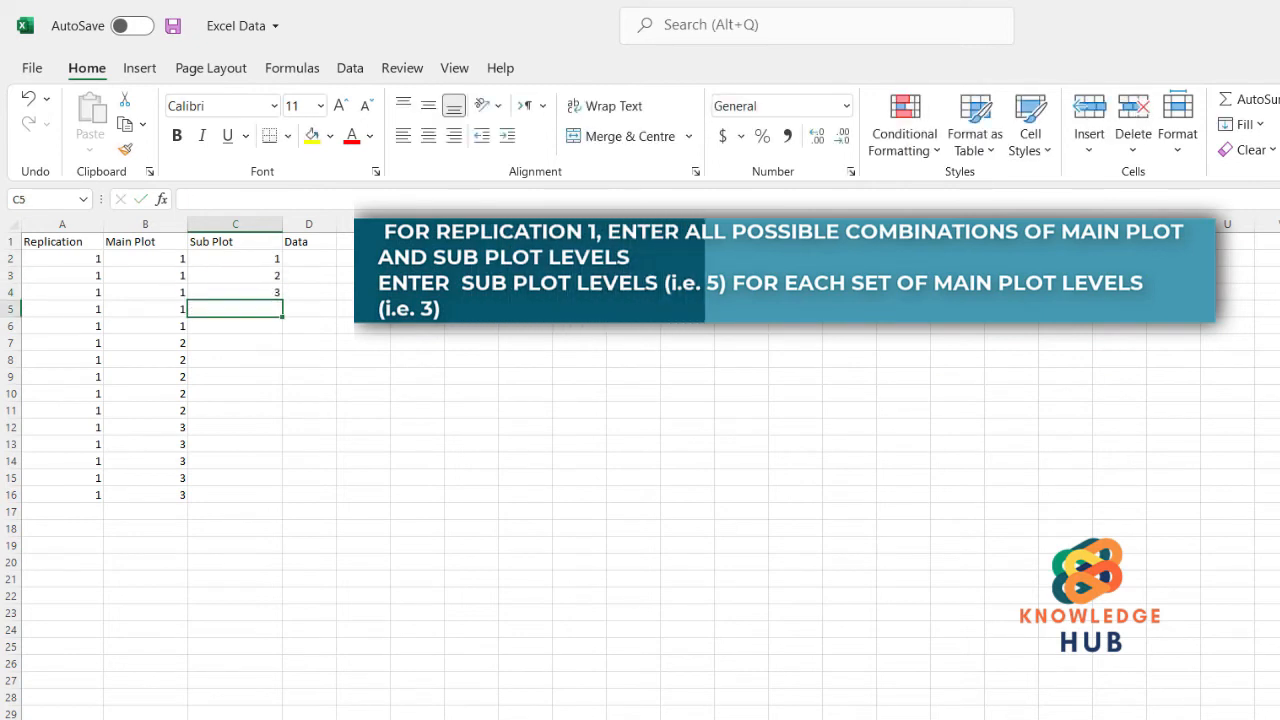
pyautogui.write('4')
pyautogui.press('Return')
pyautogui.write('5')
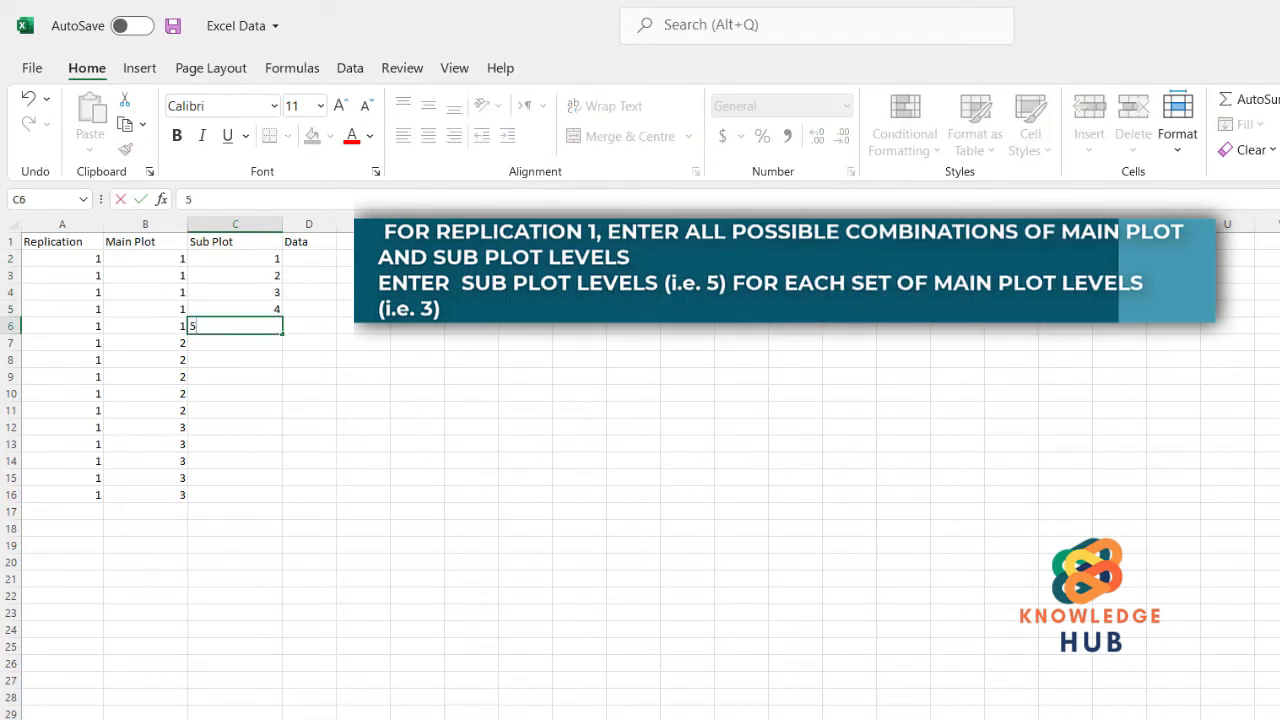
pyautogui.press('Return')
# Step: Enter sub plot levels 1 to 5 in cells C7:C11 for main plot level 2 of replication 1
pyautogui.write('1')
pyautogui.press('Return')
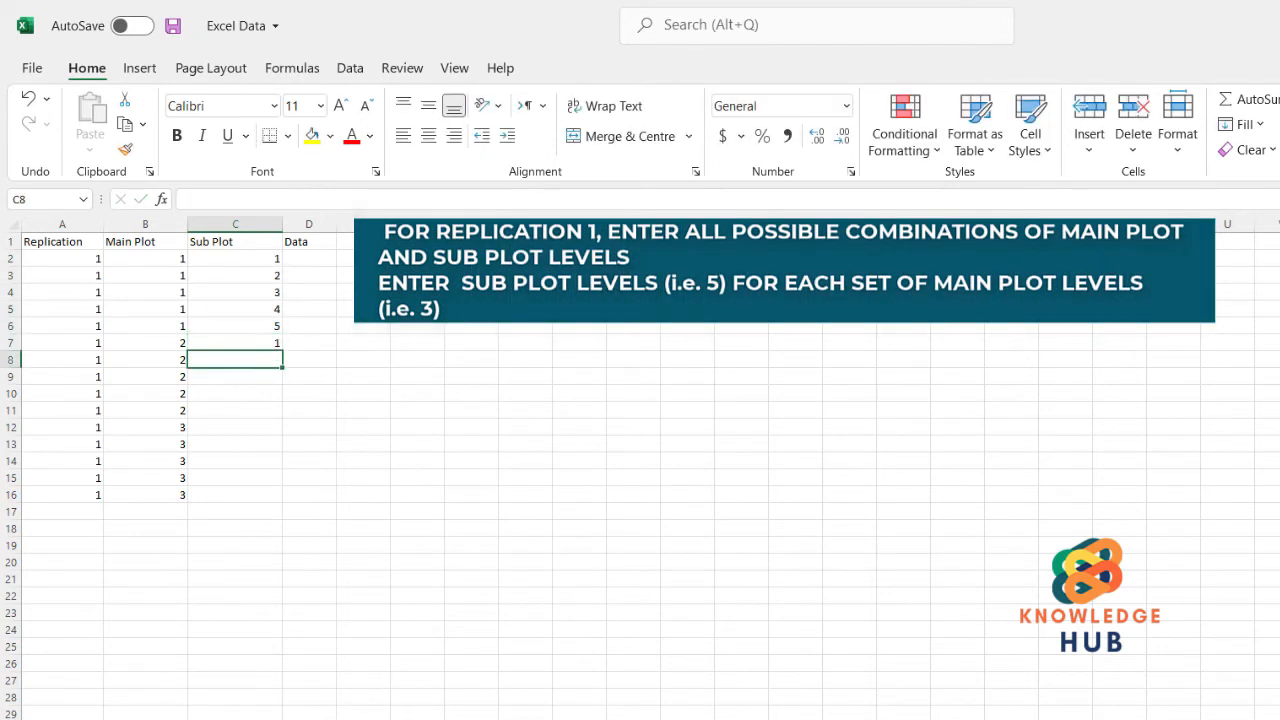
pyautogui.write('2')
pyautogui.press('Return')
pyautogui.write('3')
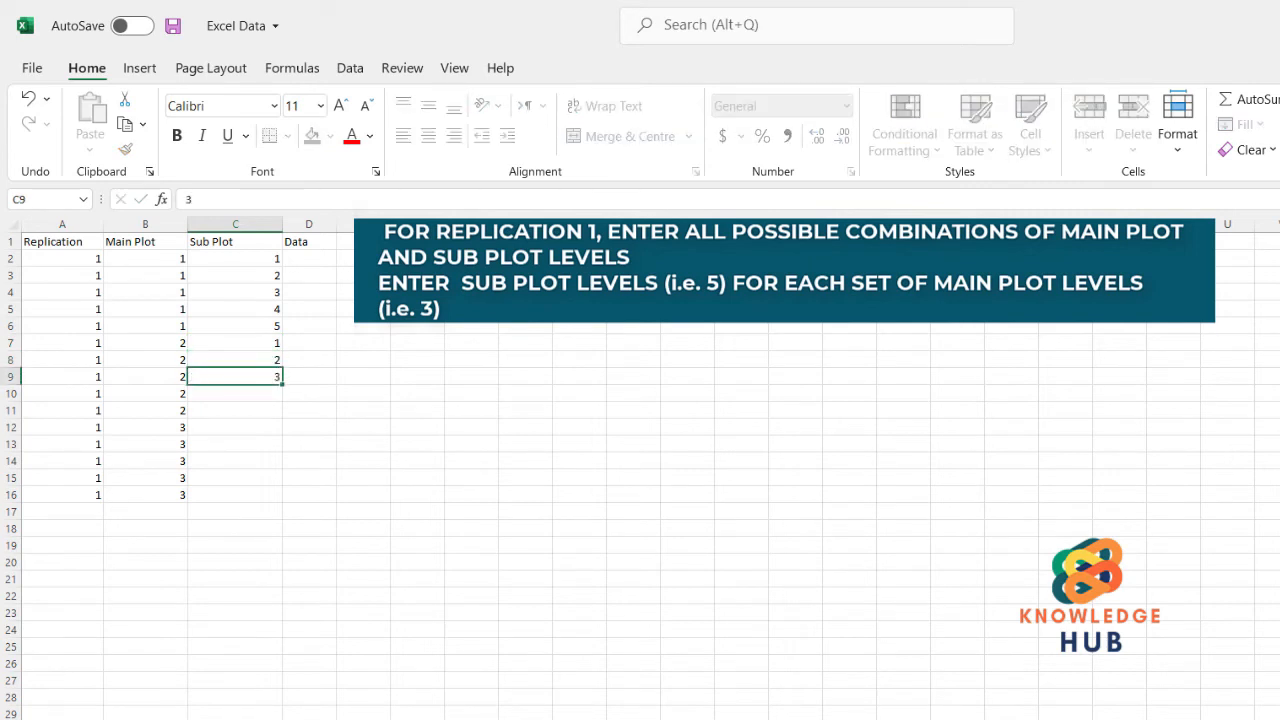
pyautogui.press('Return')
pyautogui.write('4')
pyautogui.press('Return')
pyautogui.write('5')
pyautogui.press('Return')
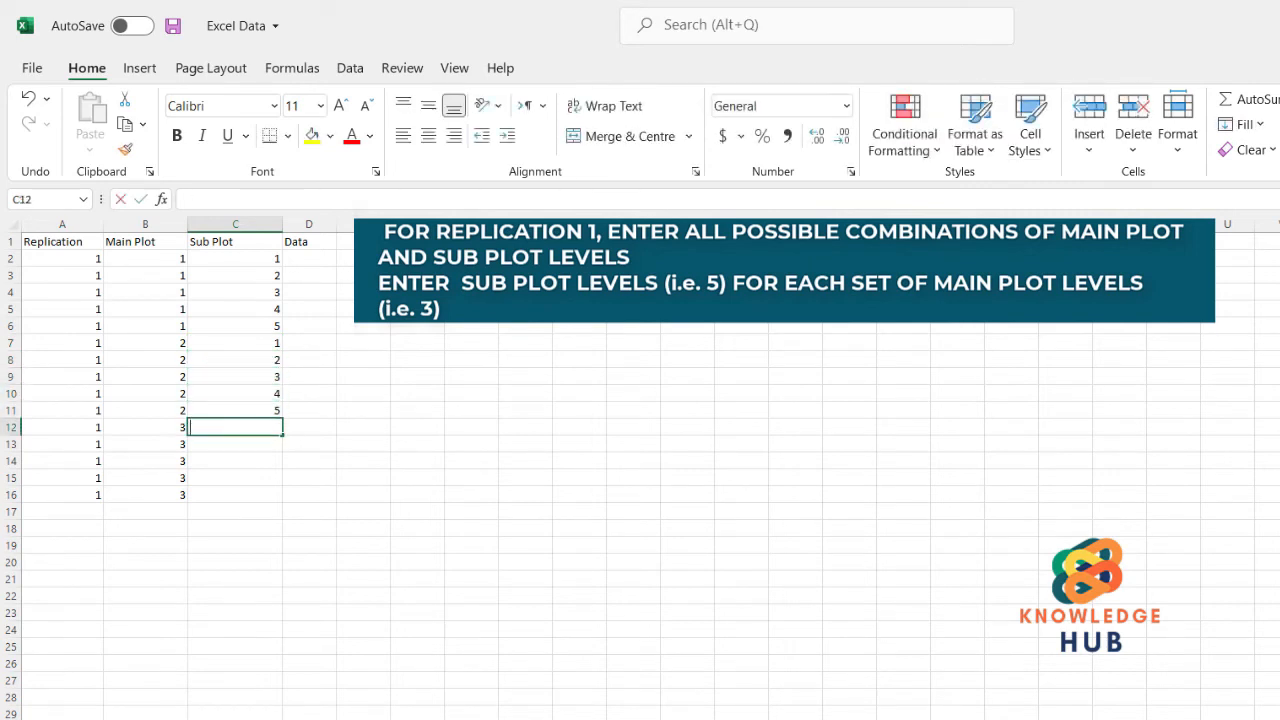
# Step: Enter sub plot levels 1 to 5 in cells C12:C16 for main plot level 3 of replication 1
pyautogui.write('1')
pyautogui.press('Return')
pyautogui.write('4')
pyautogui.press('Return')
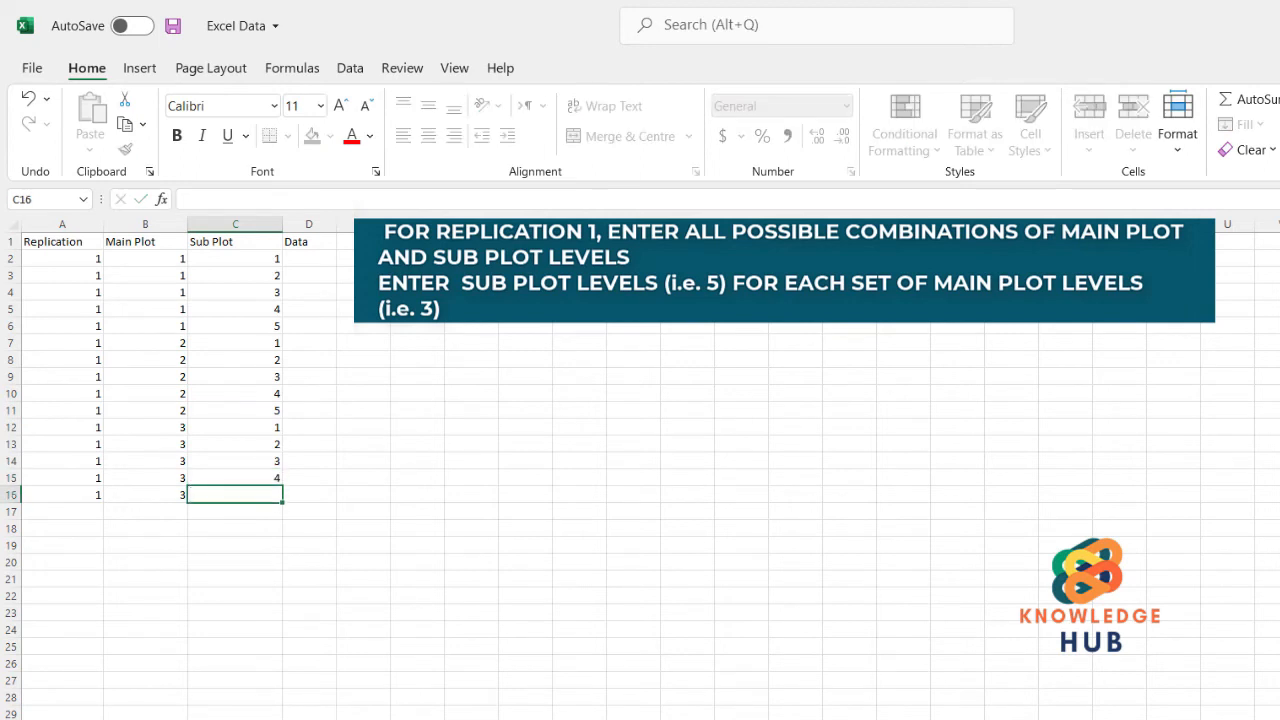
pyautogui.write('5')
pyautogui.press('Return')
# Step: Copy the main plot and sub plot levels in B2:C16 and paste them starting at B17 for replication 2
pyautogui.moveTo(145, 258); pyautogui.dragTo(145, 292)
pyautogui.hotkey('shift', 'Right')
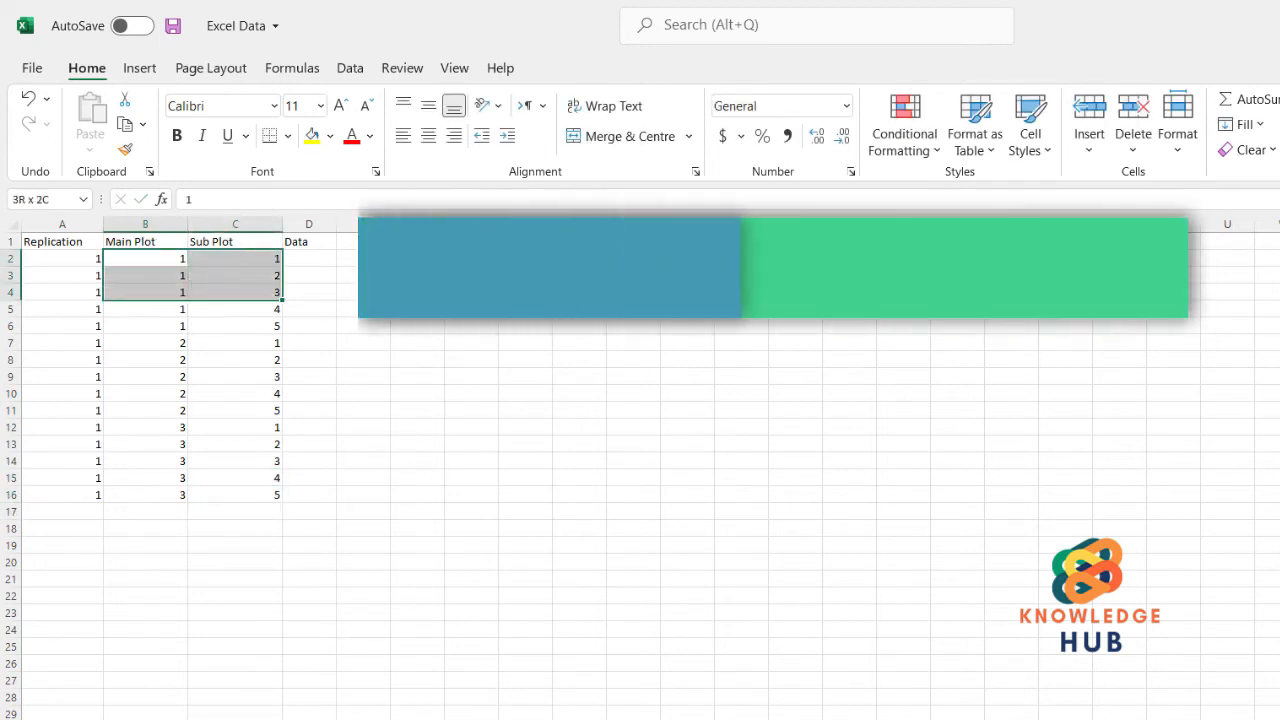
pyautogui.hotkey('shift', 'Down')
pyautogui.hotkey('shift', 'Down')
pyautogui.hotkey('shift', 'Down')
pyautogui.hotkey('shift', 'Down')
pyautogui.hotkey('shift', 'Down')
pyautogui.hotkey('shift', 'Down')
pyautogui.hotkey('shift', 'Down')
pyautogui.hotkey('shift', 'Down')
pyautogui.hotkey('shift', 'Down')
pyautogui.hotkey('shift', 'Down')
pyautogui.hotkey('shift', 'Down')
pyautogui.hotkey('shift', 'Down')
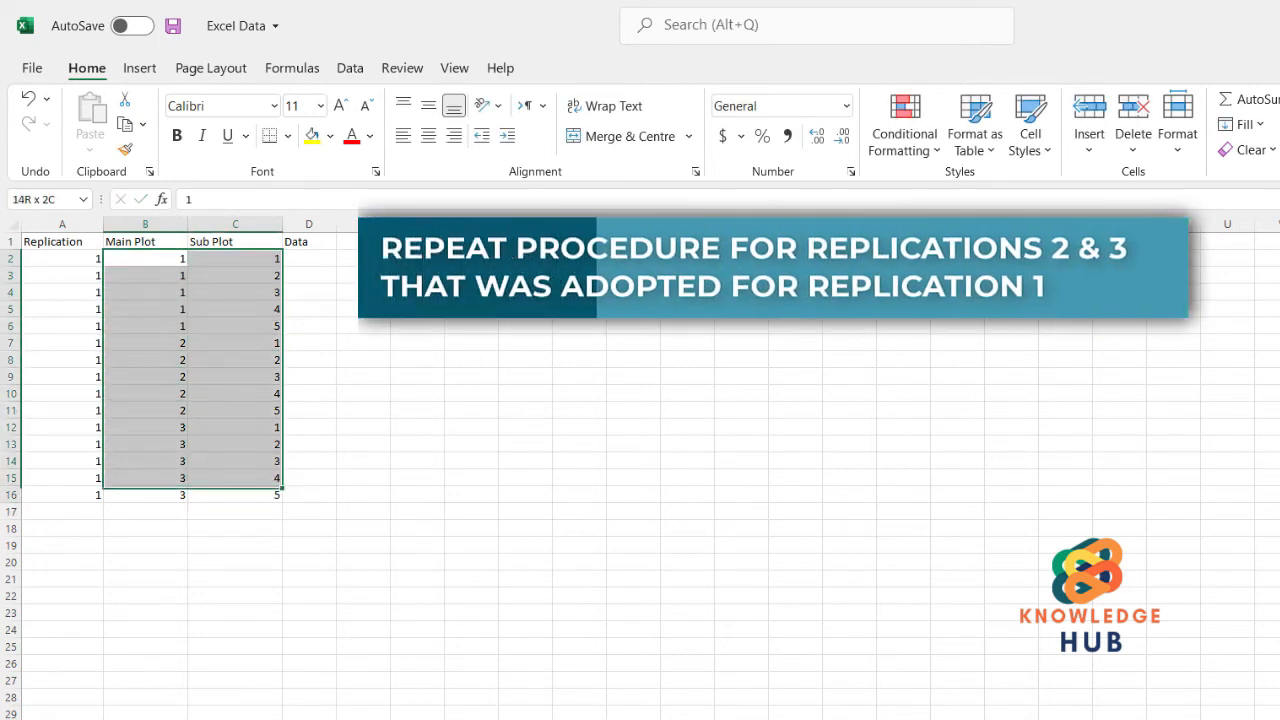
pyautogui.hotkey('ctrl', 'c')
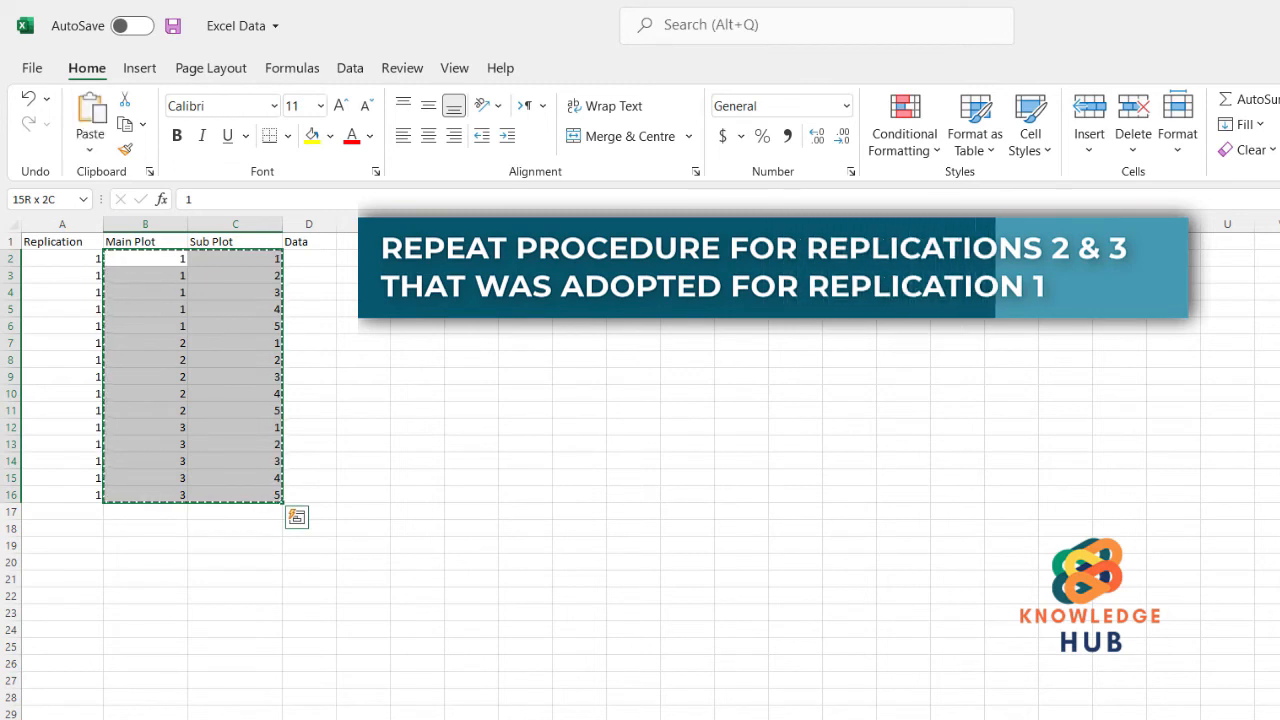
pyautogui.press('Down')
pyautogui.press('Down')
pyautogui.press('Down')
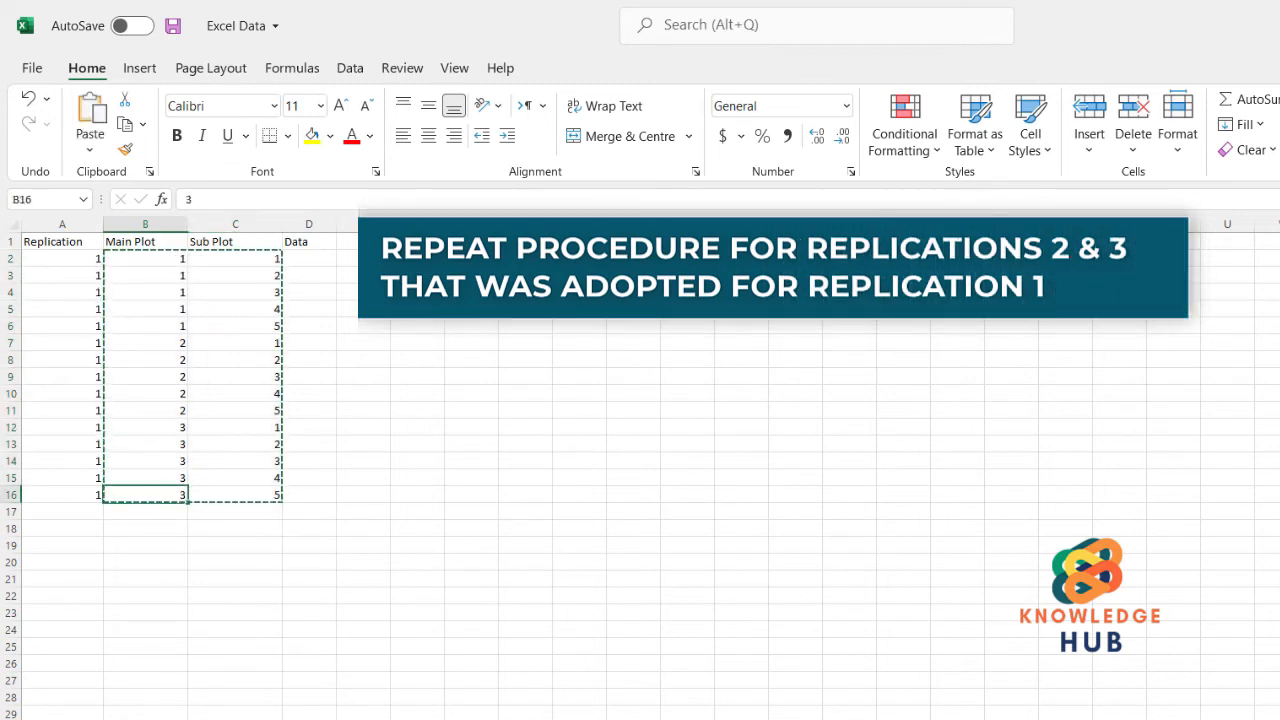
pyautogui.press('Down')
pyautogui.hotkey('ctrl', 'v')
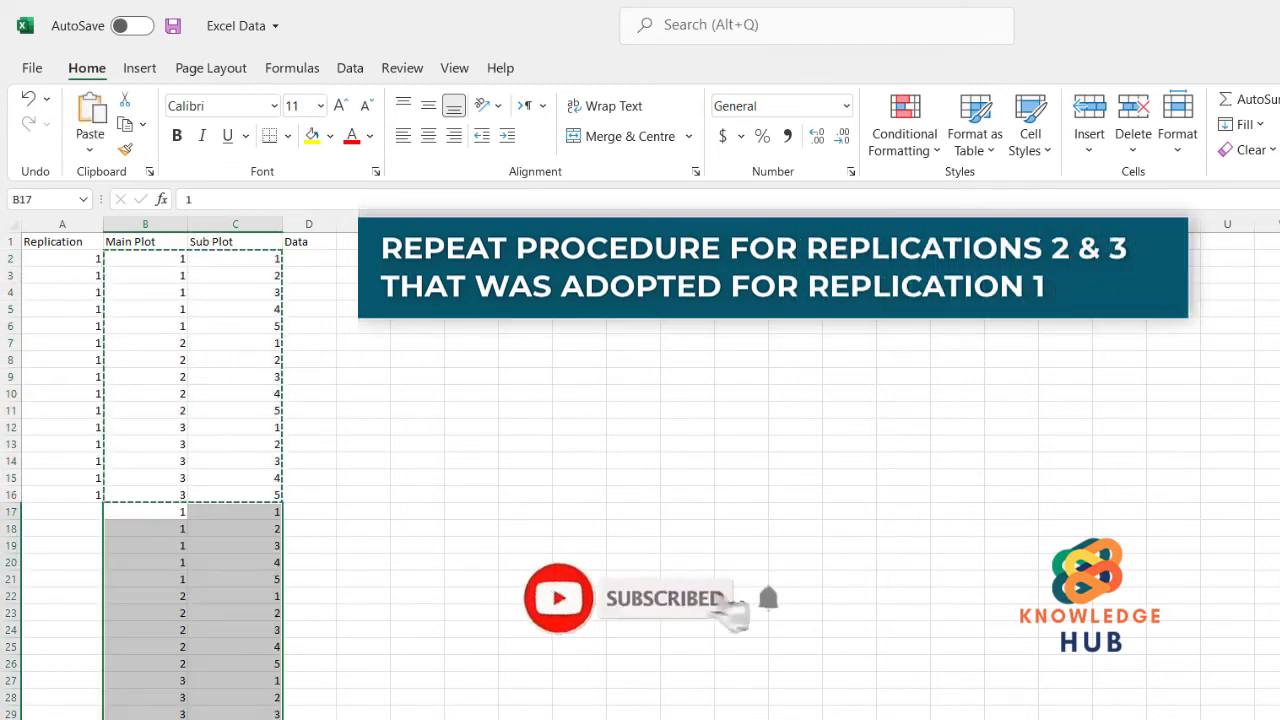
# Step: Paste the copied main plot and sub plot levels again starting at B32 for replication 3
pyautogui.press('Down')
pyautogui.press('Down')
pyautogui.press('Down')
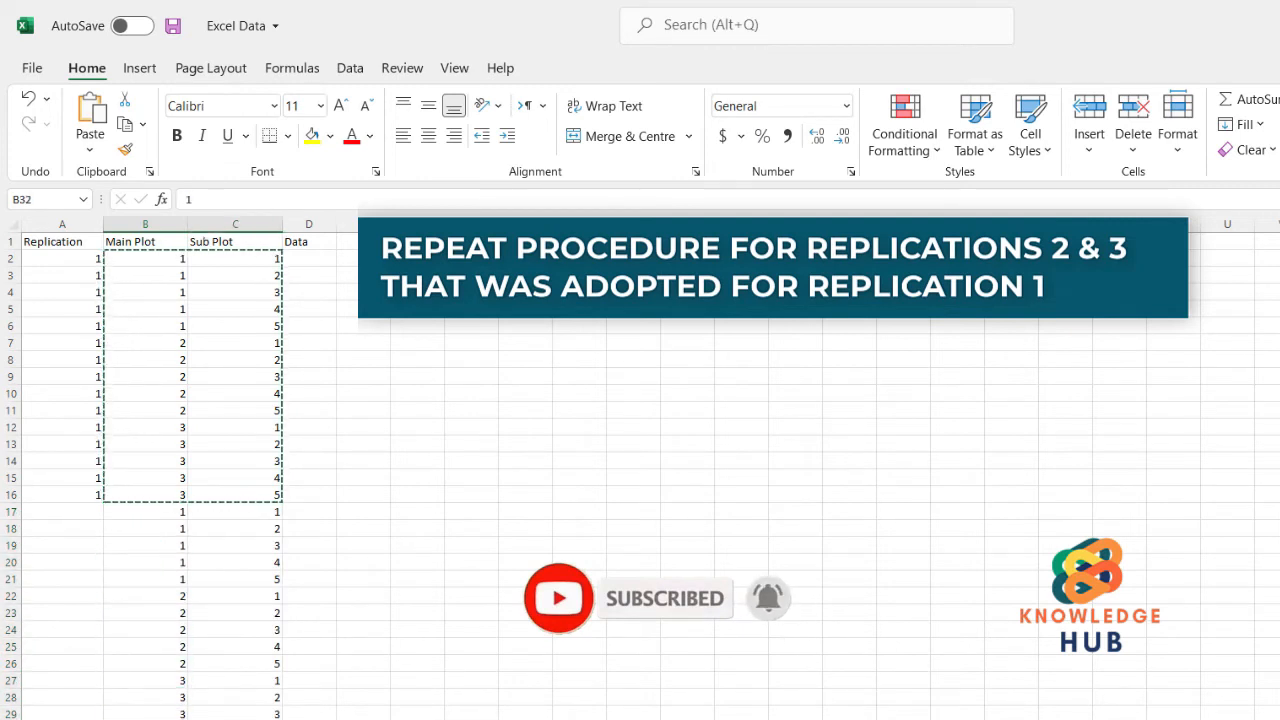
# Step: Enter replication number 2 in each of the fifteen cells A17:A31
pyautogui.press('Up')
pyautogui.press('Up')
pyautogui.press('Up')
pyautogui.press('Up')
pyautogui.press('Up')
pyautogui.press('Up')
pyautogui.press('Up')
pyautogui.press('Up')
pyautogui.press('Up')
pyautogui.press('Up')
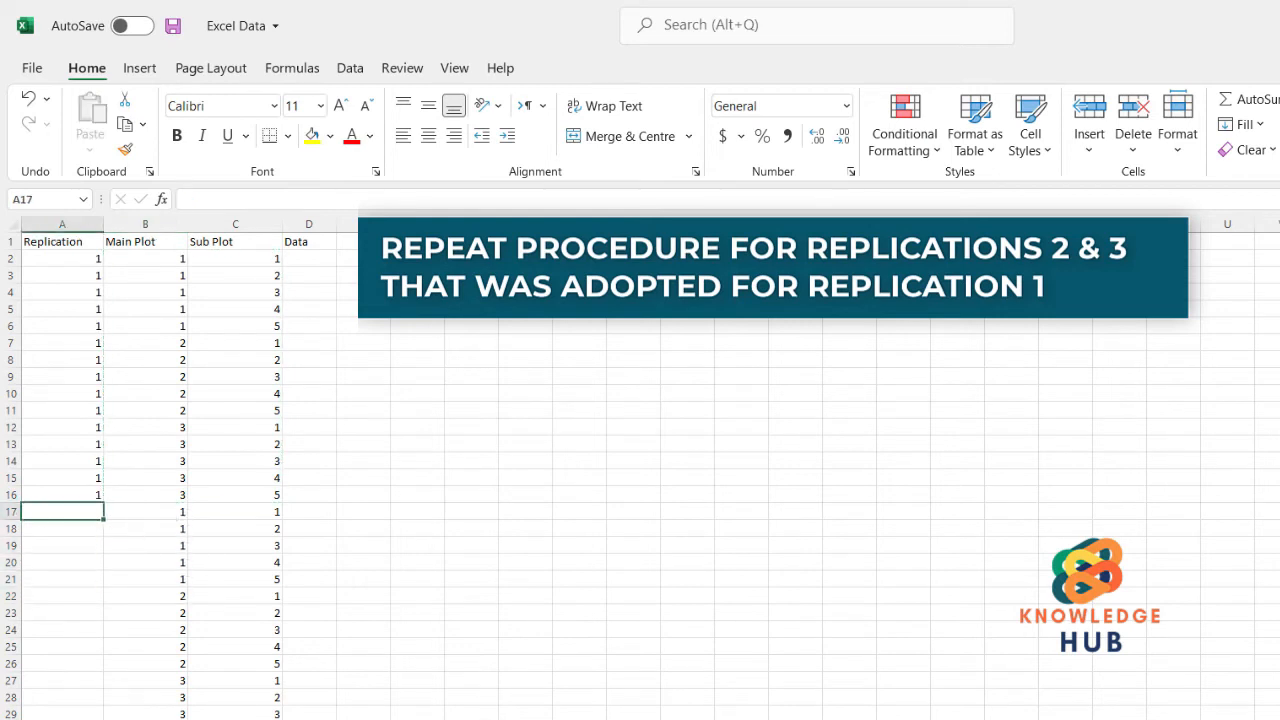
pyautogui.write('2')
pyautogui.press('Return')
pyautogui.write('2')
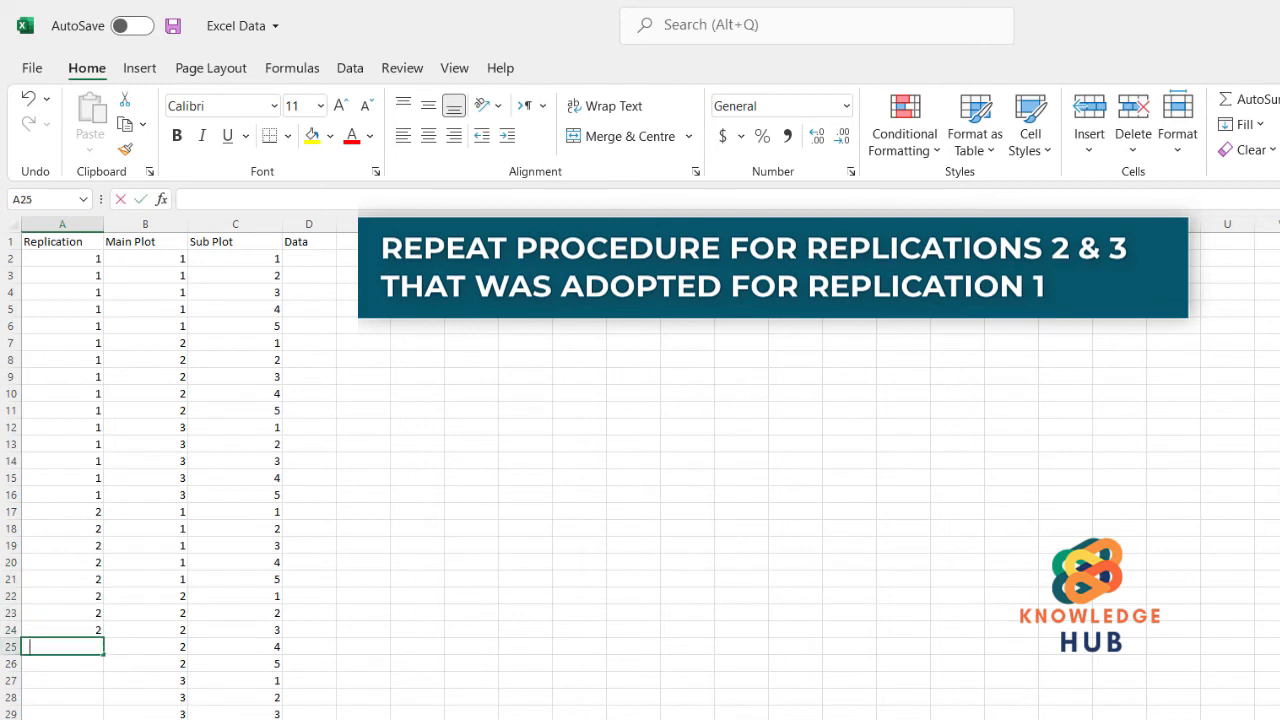
pyautogui.write('2')
pyautogui.press('Return')
pyautogui.write('2')
pyautogui.press('Return')
pyautogui.write('2')
pyautogui.press('Return')
pyautogui.write('2')
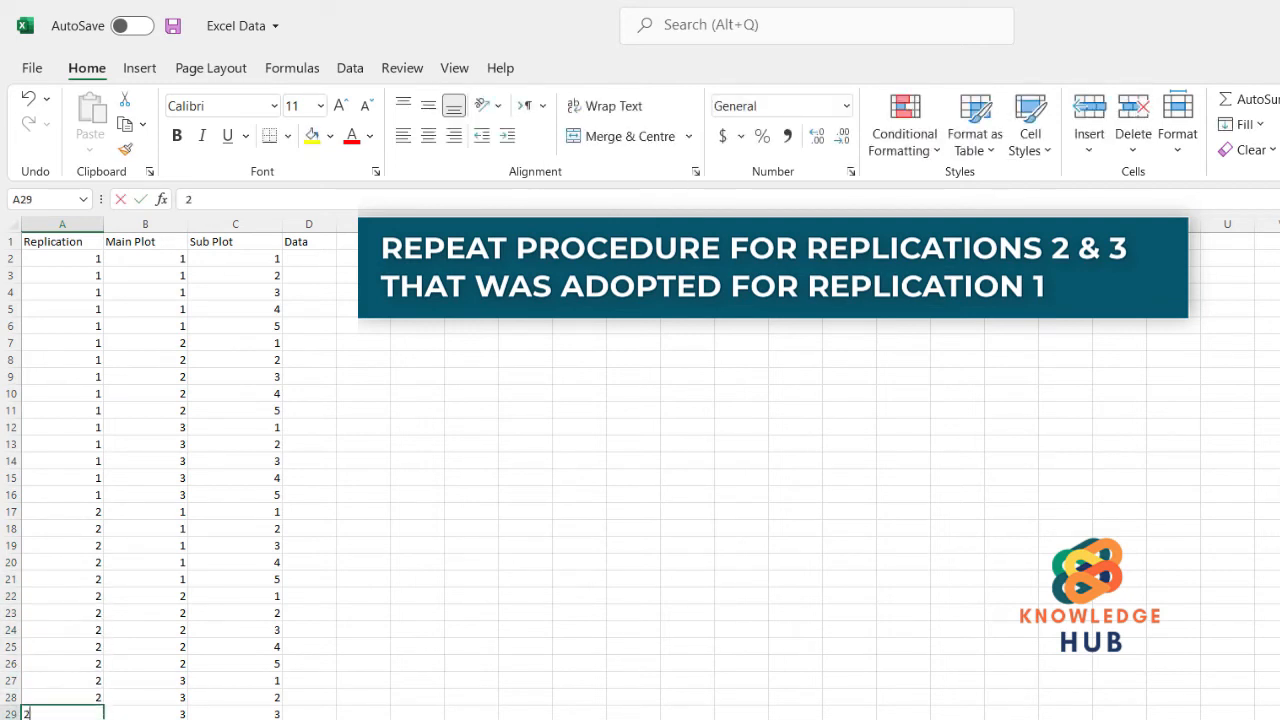
pyautogui.press('Return')
pyautogui.write('2')
pyautogui.press('Return')
pyautogui.write('2')
pyautogui.press('Return')
# Step: Enter replication number 3 in each of the fifteen cells A32:A46
pyautogui.write('3')
pyautogui.press('Return')
pyautogui.write('3')
pyautogui.press('Return')
pyautogui.write('3')
pyautogui.write('3')
pyautogui.press('Return')
pyautogui.write('3')
pyautogui.press('Return')
pyautogui.write('3')
pyautogui.press('Return')
pyautogui.write('3')
pyautogui.press('Return')
pyautogui.write('3')
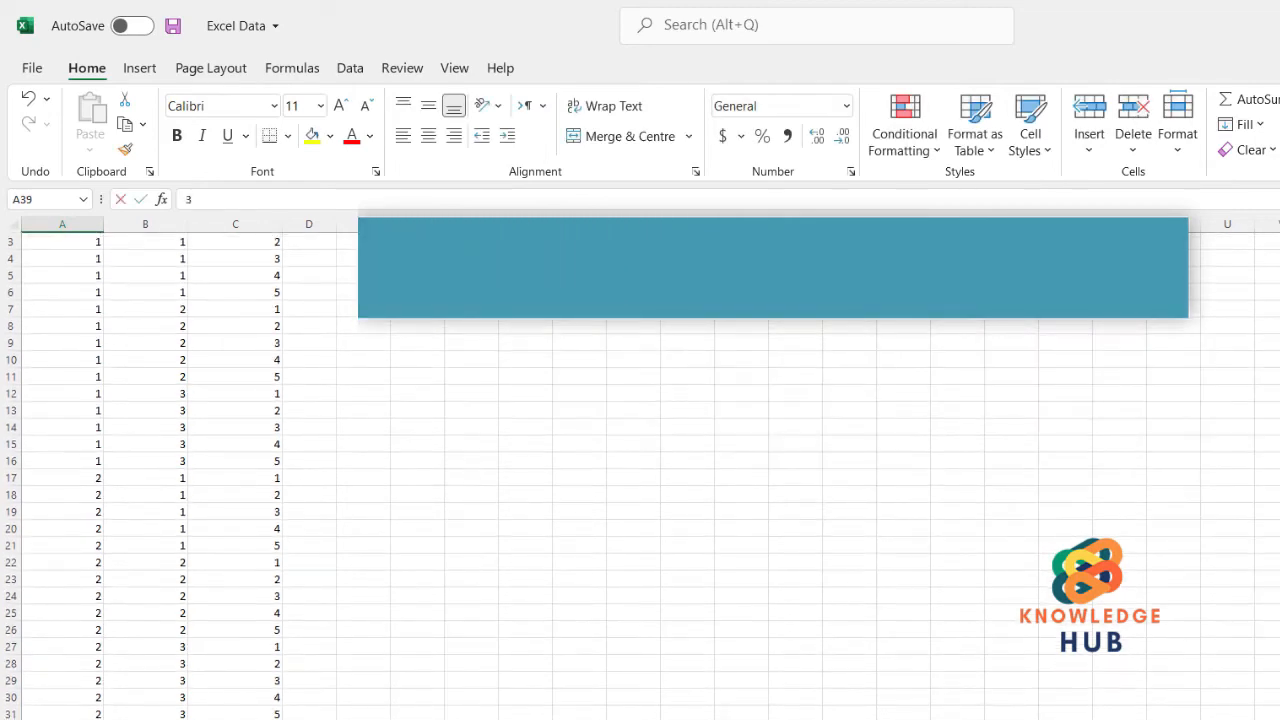
pyautogui.press('Return')
pyautogui.write('3')
pyautogui.press('Return')
pyautogui.write('3')
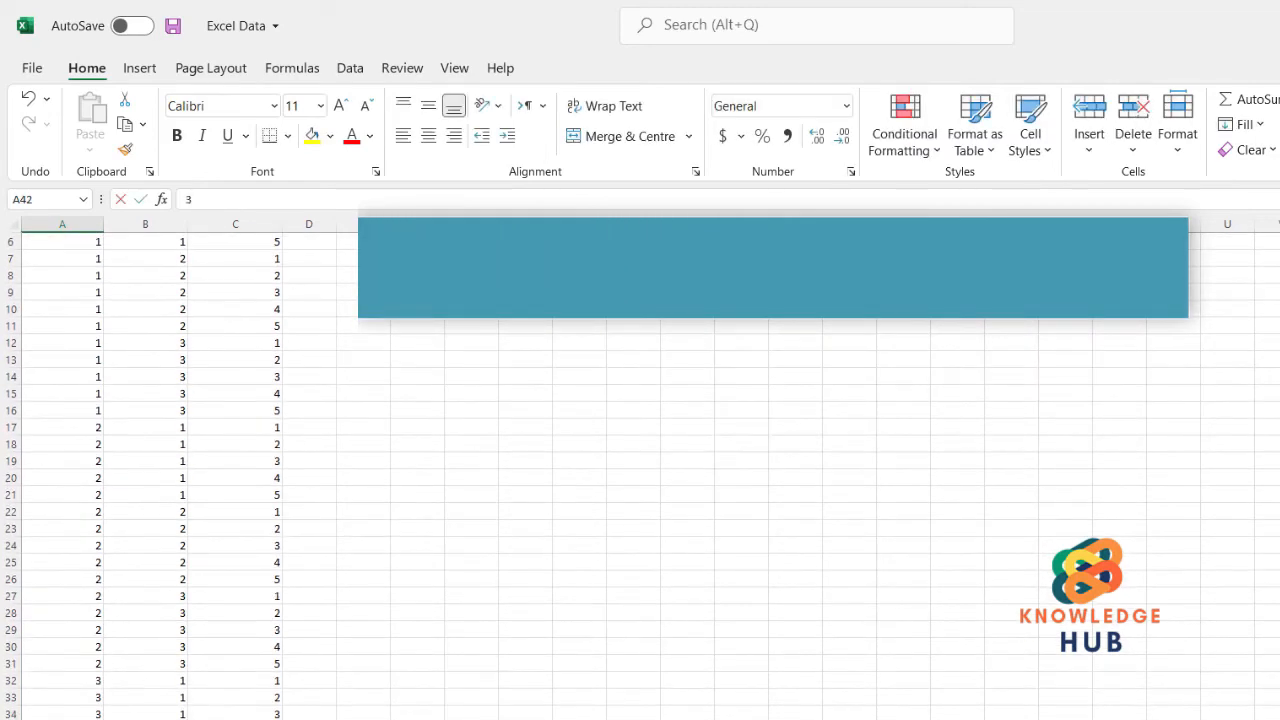
pyautogui.press('Return')
pyautogui.write('3')
pyautogui.press('Return')
pyautogui.write('3')
pyautogui.press('Return')
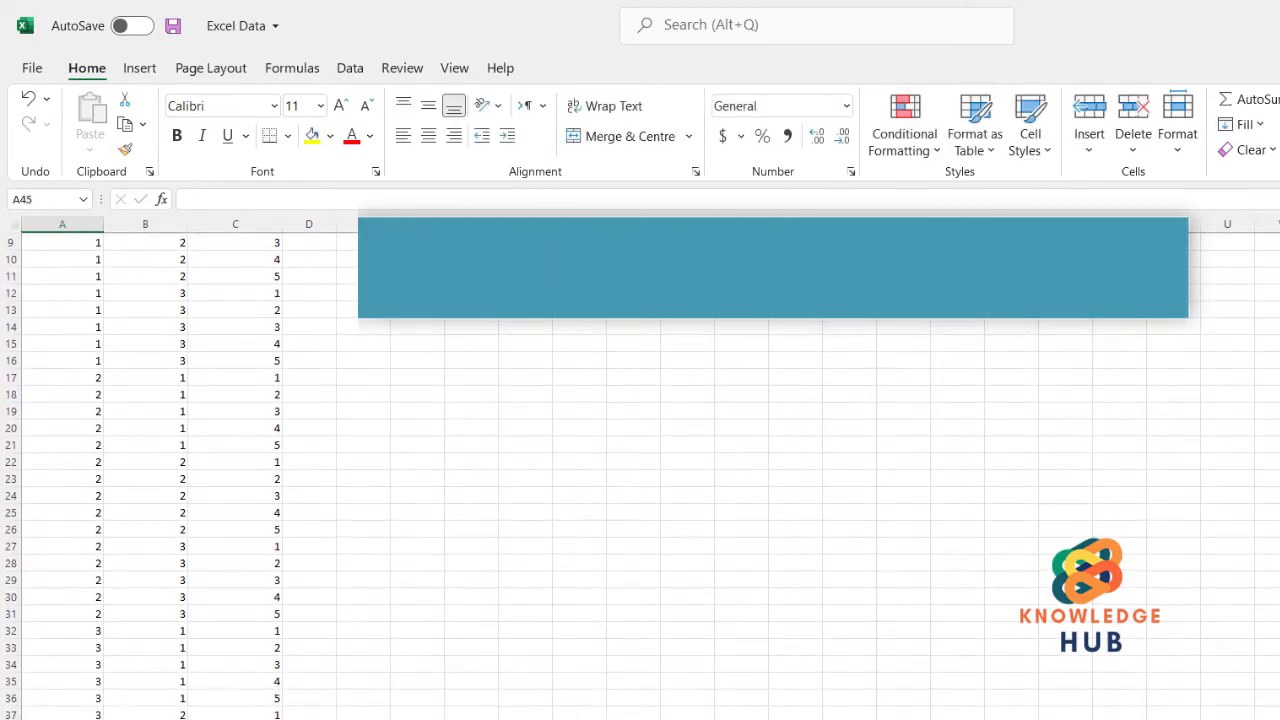
pyautogui.write('3')
pyautogui.press('Return')
pyautogui.write('3')
pyautogui.press('Return')
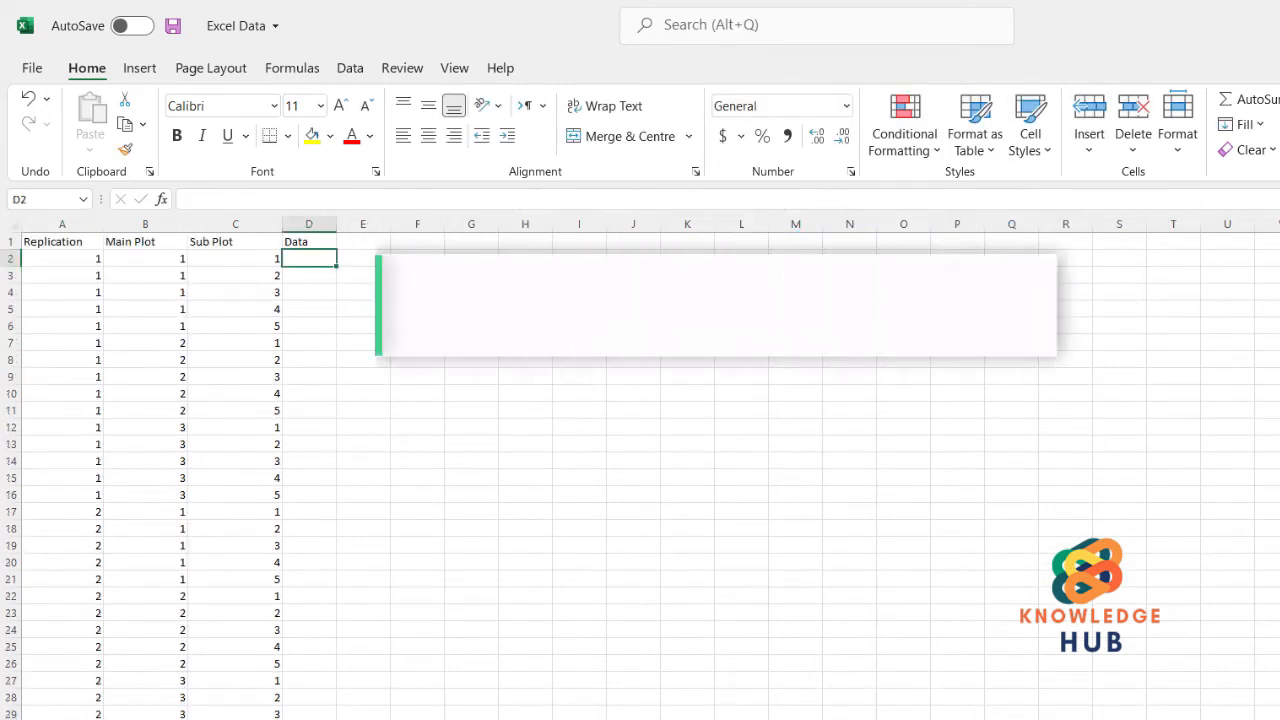
# Step: Enter the data values 5, 6, 7, 4 and 6 in cells D2:D6 for main plot 1 of replication 1
pyautogui.write('5')
pyautogui.press('Return')
pyautogui.write('6')
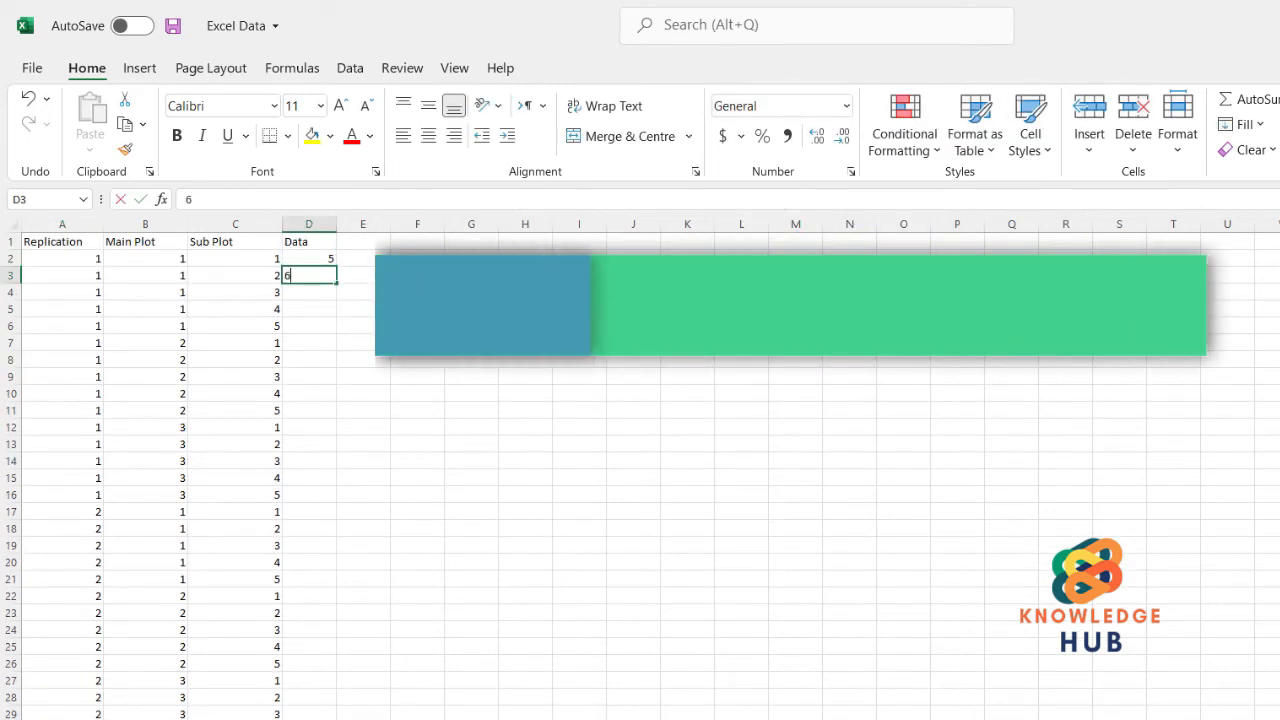
pyautogui.press('Return')
pyautogui.write('7')
pyautogui.press('Return')
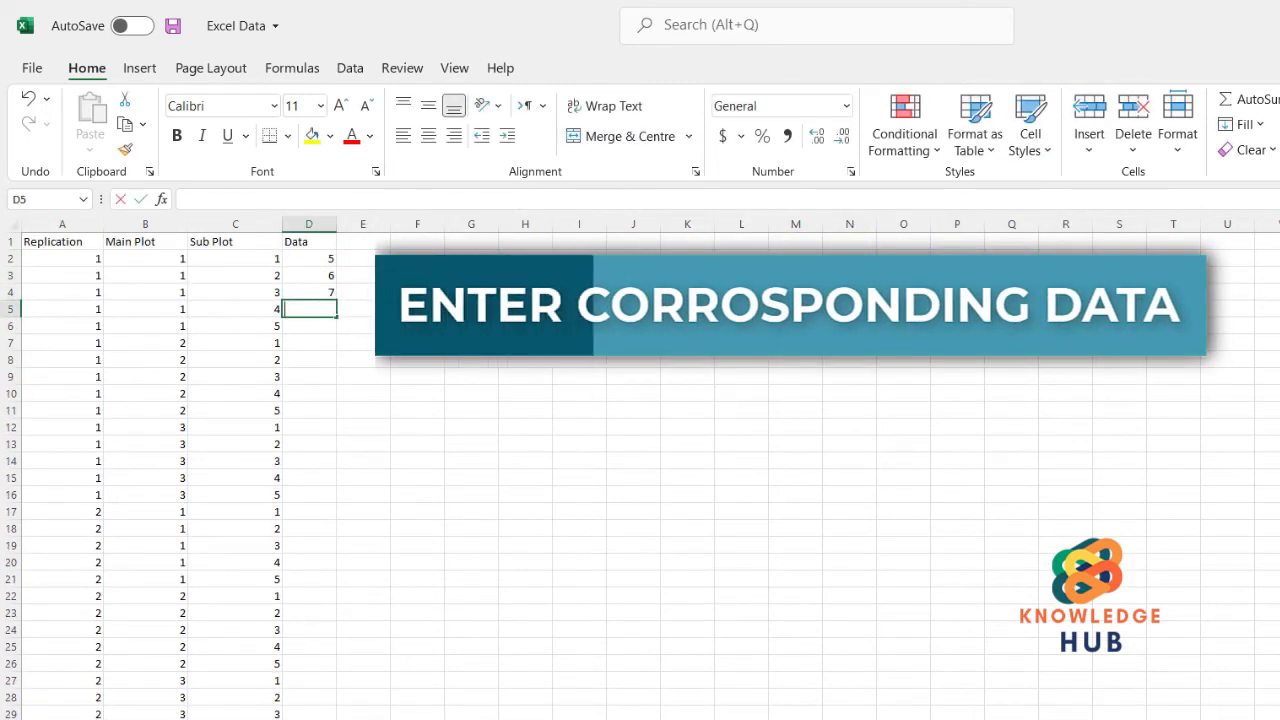
pyautogui.write('4')
pyautogui.press('Return')
pyautogui.write('6')
pyautogui.press('Return')
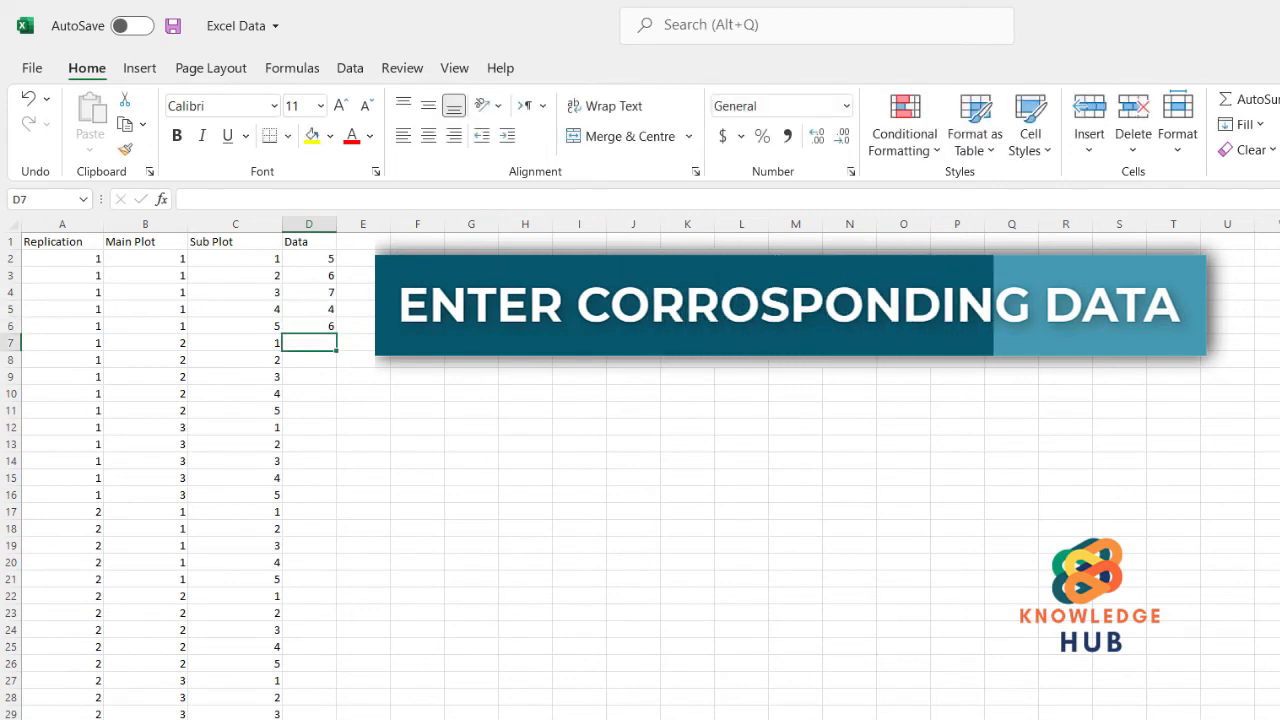
# Step: Enter the data values 5, 4, 5, 6 and 7 in cells D7:D11 for main plot 2 of replication 1
pyautogui.write('5')
pyautogui.press('Return')
pyautogui.write('4')
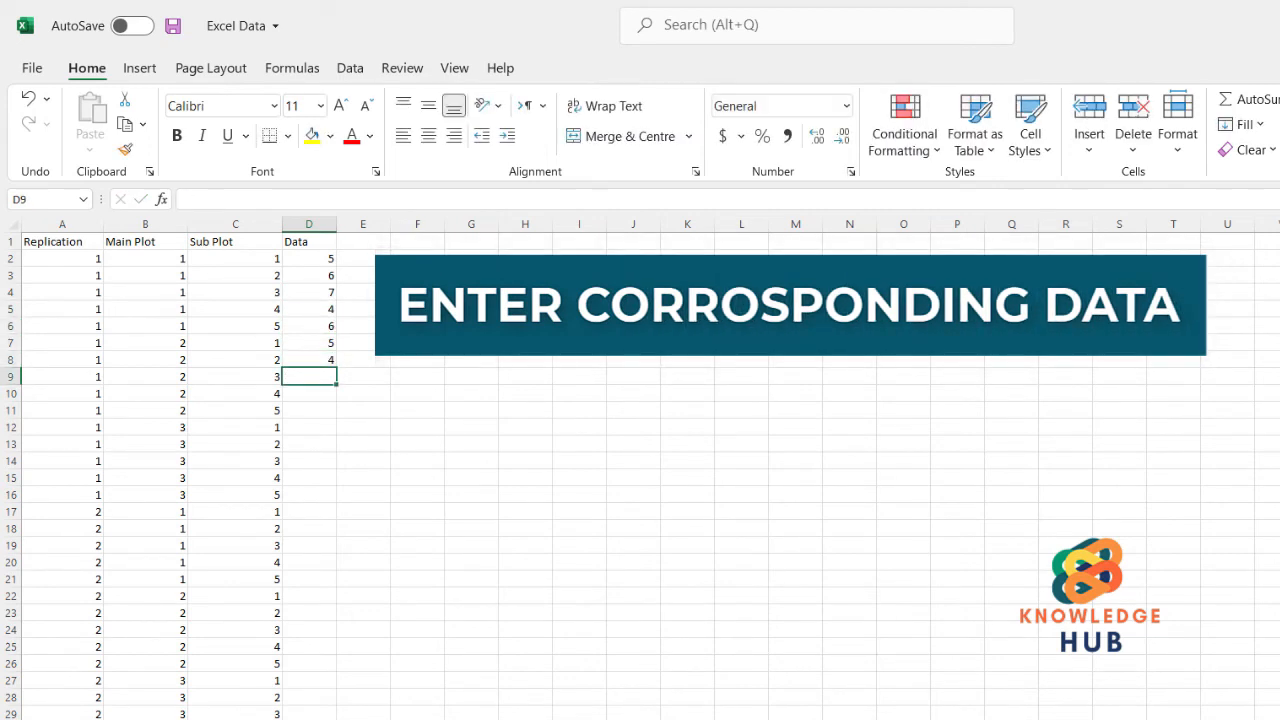
pyautogui.write('5')
pyautogui.press('Return')
pyautogui.write('6')
pyautogui.press('Return')
pyautogui.write('7')
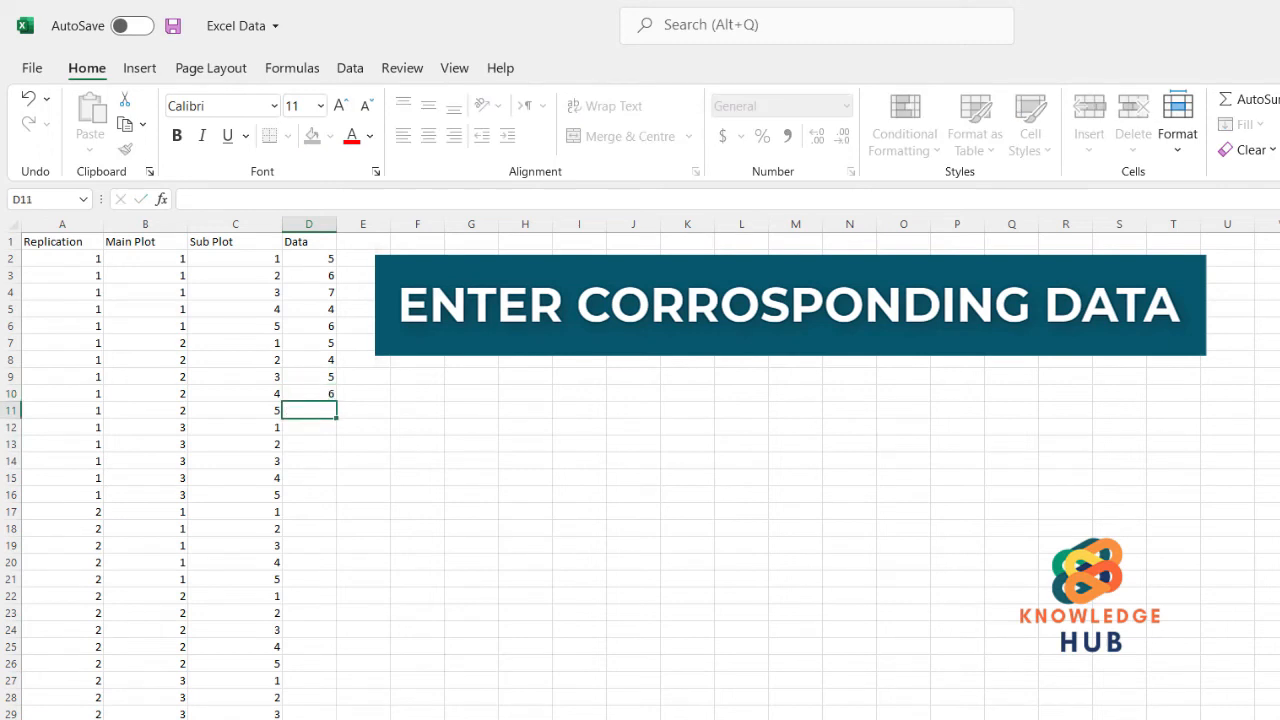
pyautogui.press('Return')
# Step: Enter the data values 8, 5, 6, 4 and 3 in cells D12:D16 for main plot 3 of replication 1
pyautogui.write('8')
pyautogui.press('Return')
pyautogui.write('5')
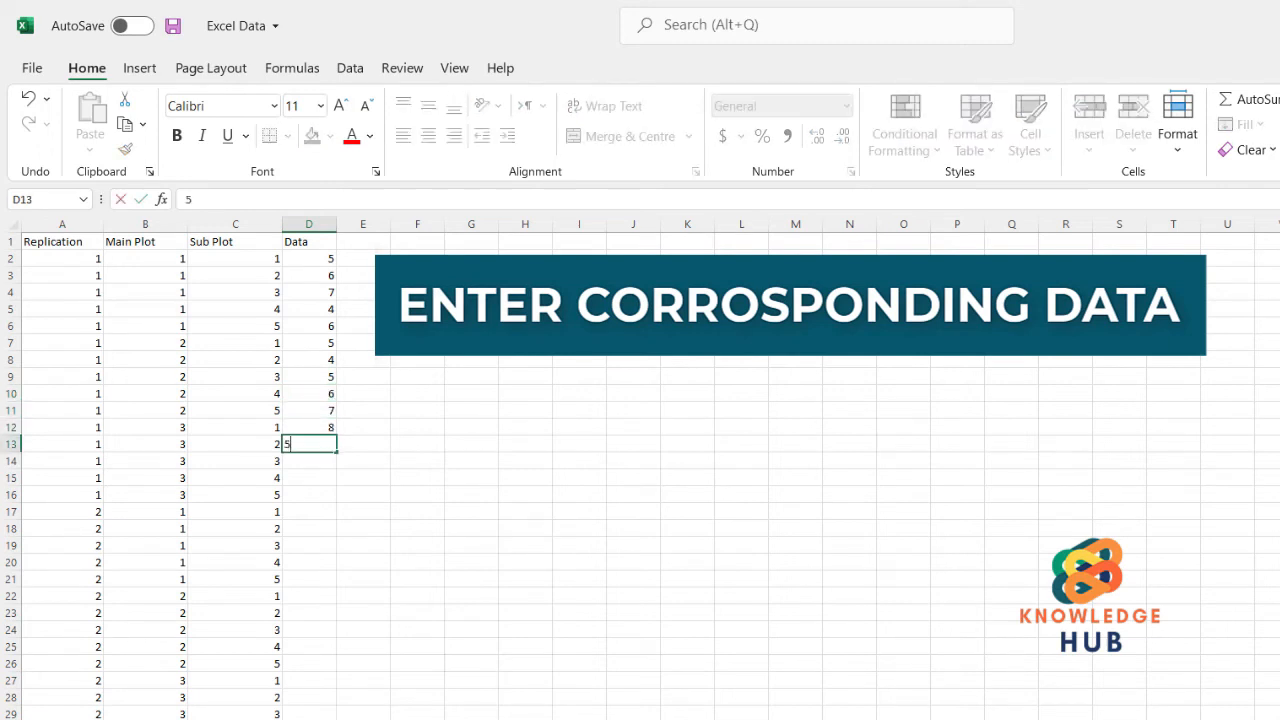
pyautogui.press('Return')
pyautogui.write('6')
pyautogui.press('Return')
pyautogui.write('4')
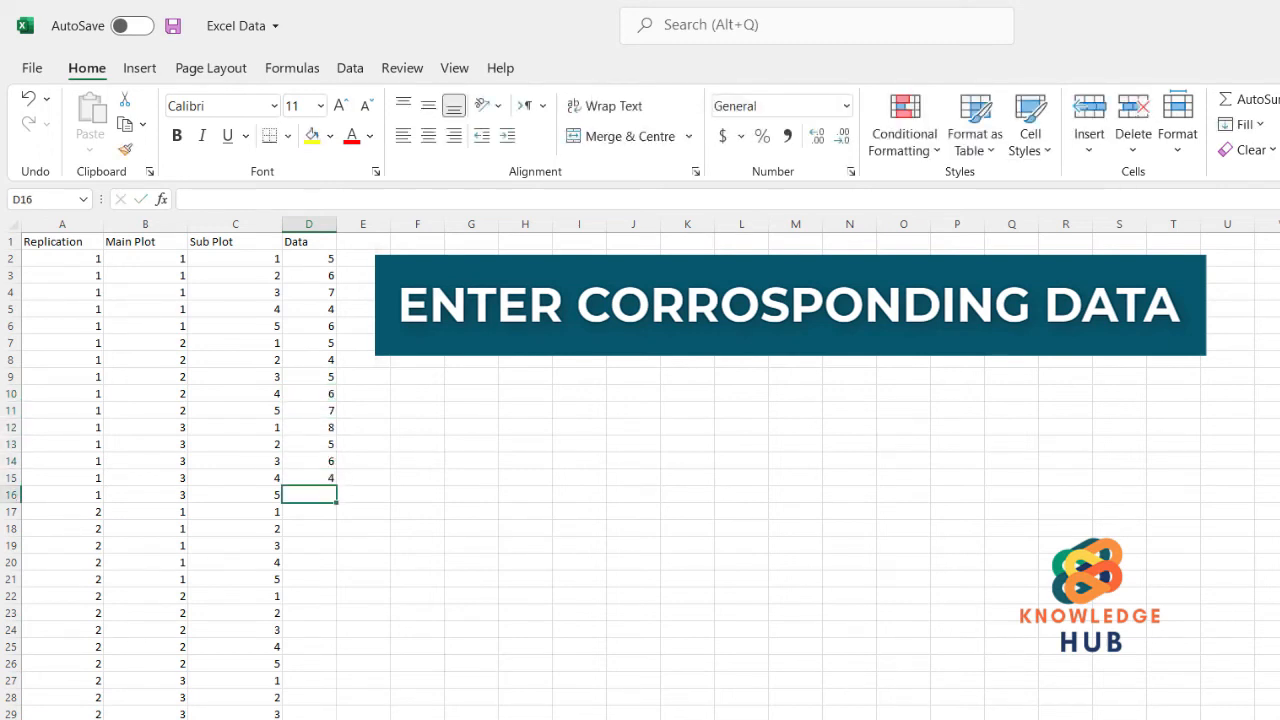
pyautogui.write('3')
pyautogui.press('Return')
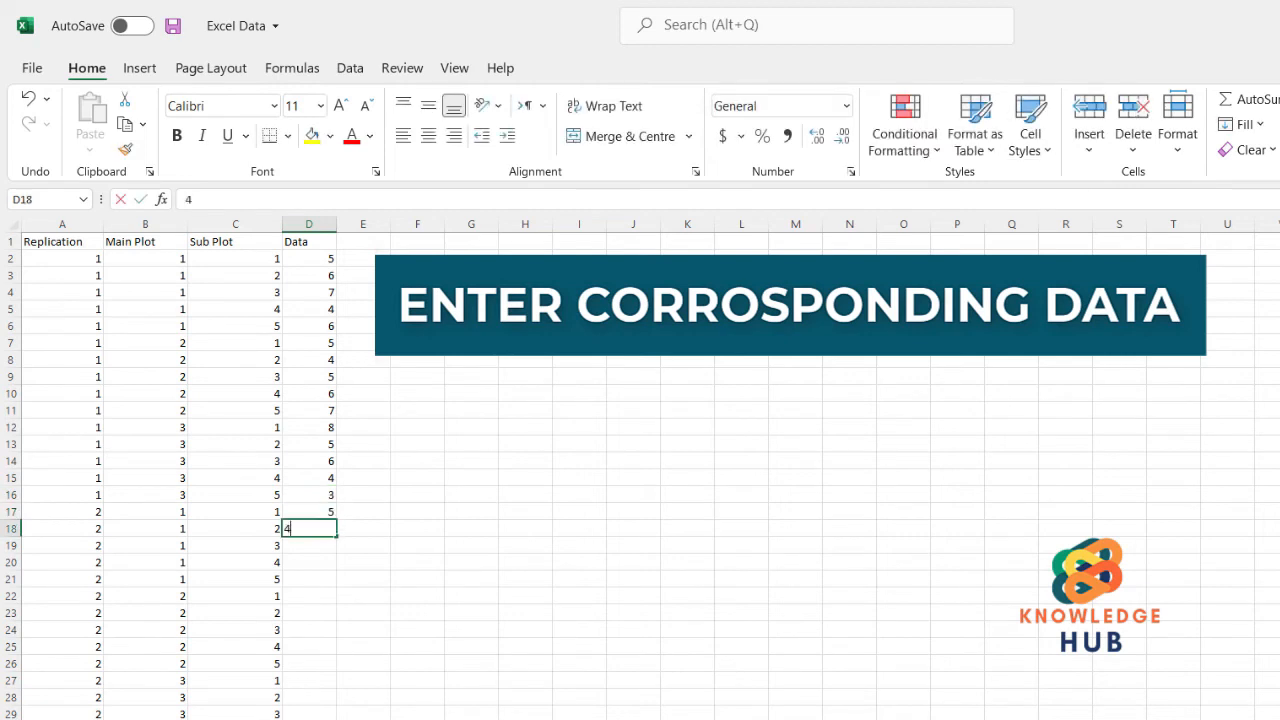
# Step: Enter the data values 5, 4, 5, 5 and 7 in cells D17:D21 for main plot 1 of replication 2
pyautogui.press('Return')
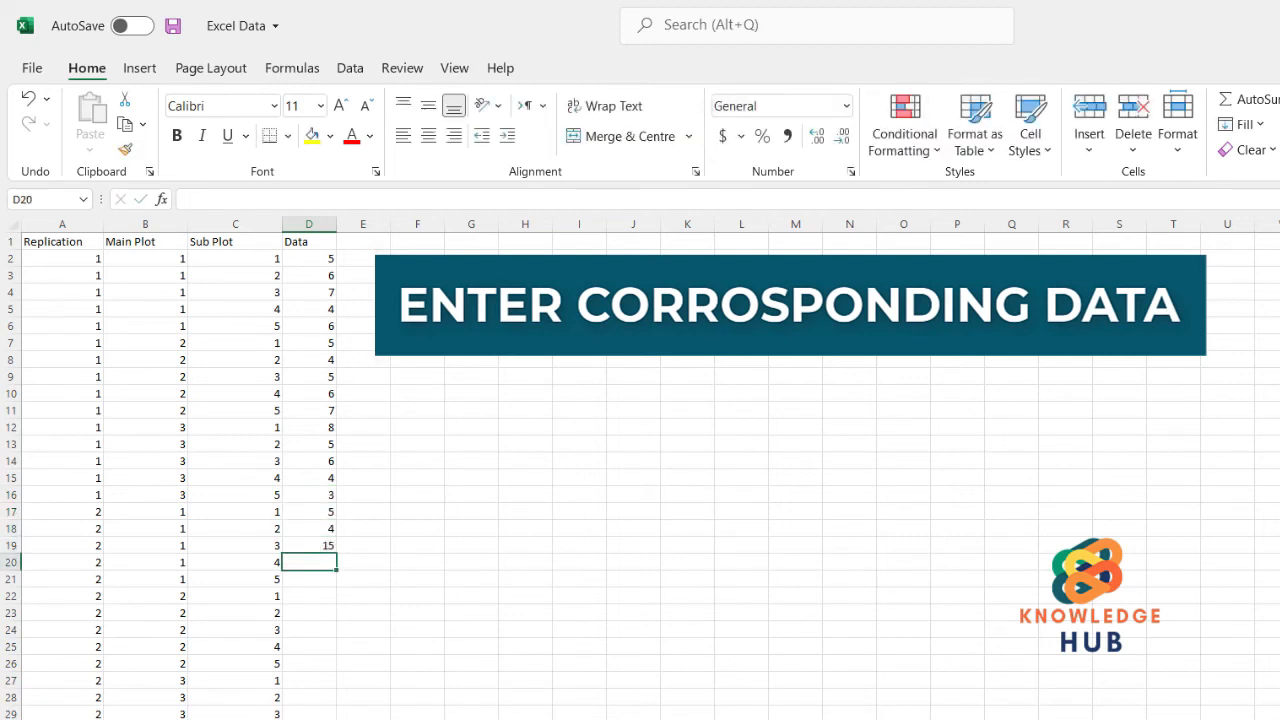
pyautogui.write('5')
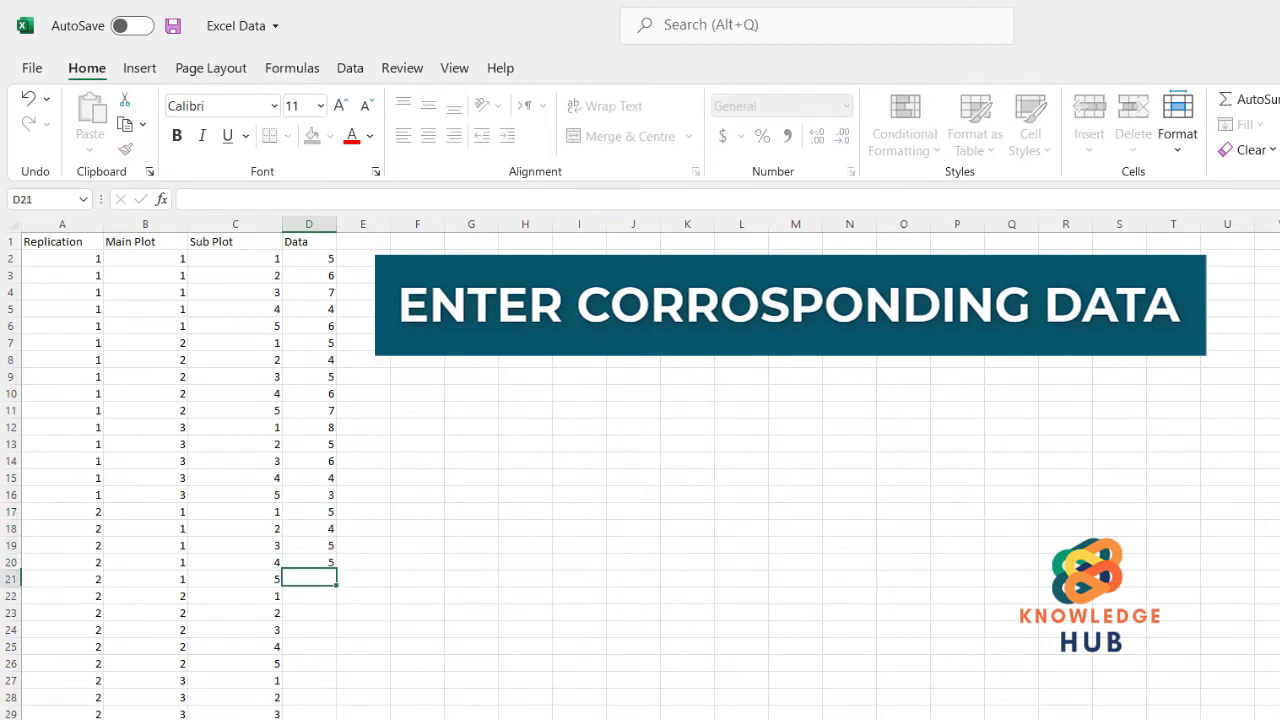
pyautogui.press('Return')
pyautogui.write('7')
# Step: Enter the data values 7, 6, 7, 9 and 4 in cells D22:D26 for main plot 2 of replication 2
pyautogui.write('6')
pyautogui.press('Return')
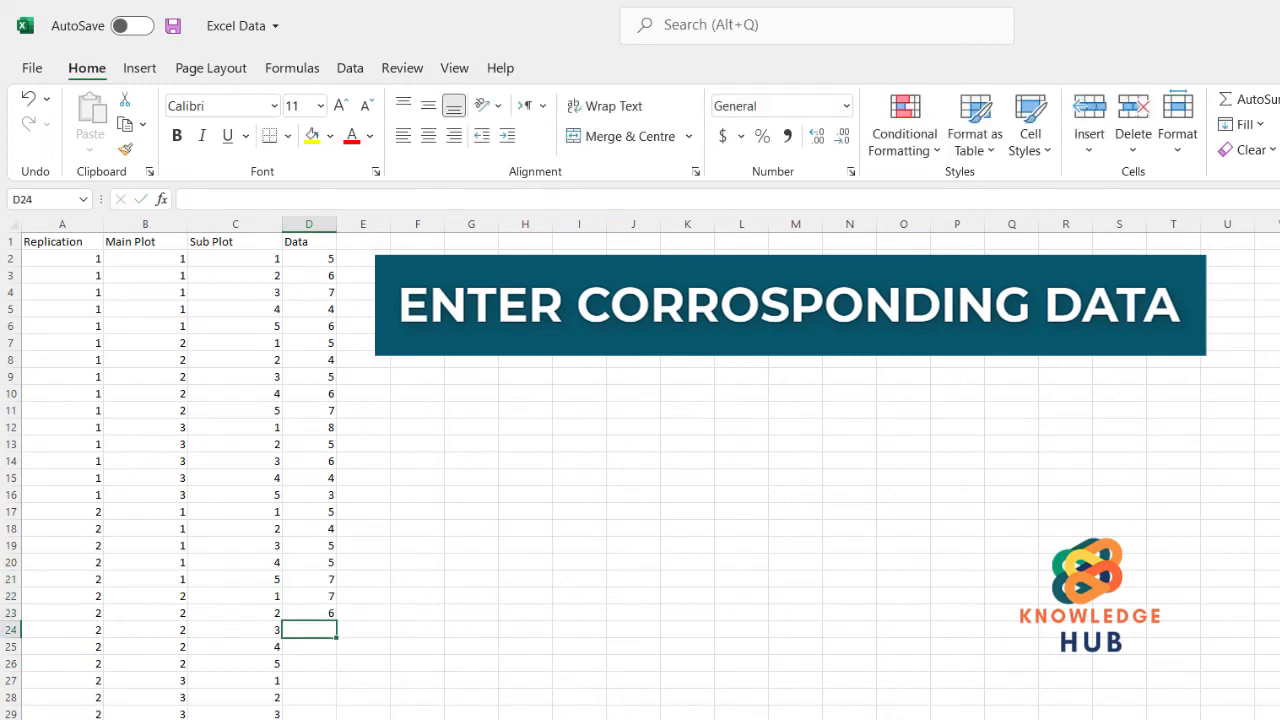
pyautogui.write('7')
pyautogui.press('Return')
pyautogui.write('4')
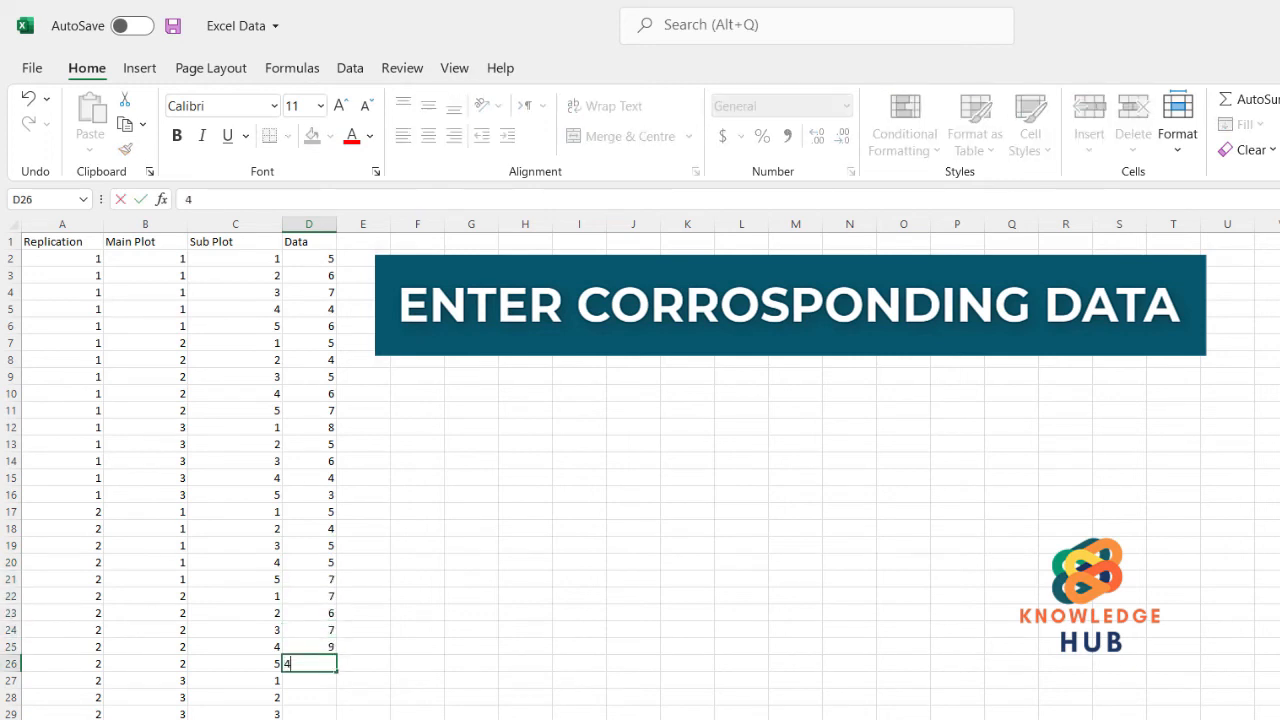
pyautogui.press('Return')
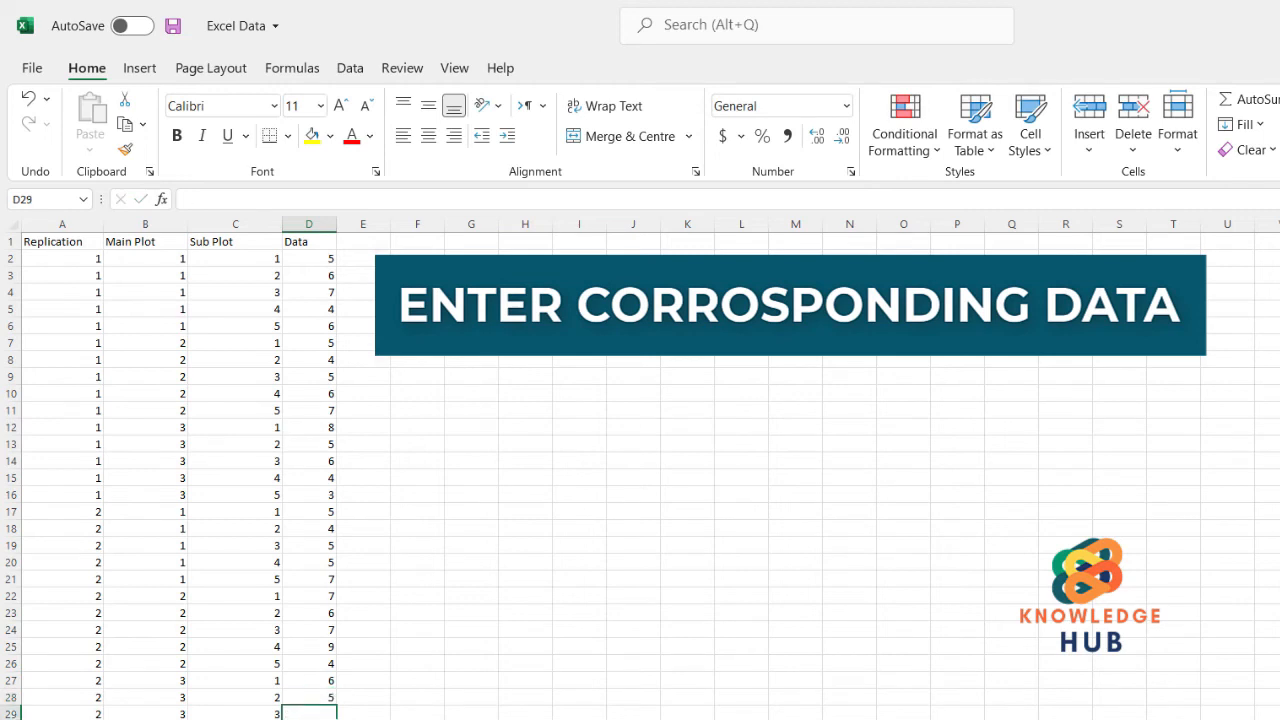
# Step: Enter the data values 6, 5, 4, 7 and 9 in cells D27:D31 for main plot 3 of replication 2
pyautogui.write('4')
pyautogui.press('Return')
pyautogui.write('7')
pyautogui.press('Return')
pyautogui.write('5')
pyautogui.press('Return')
# Step: Enter the data values 6, 3, 6, 4 and 6 in cells D32:D36 for main plot 1 of replication 3
pyautogui.write('6')
pyautogui.press('Return')
pyautogui.write('6')
pyautogui.press('Return')
pyautogui.write('5')
pyautogui.press('Return')
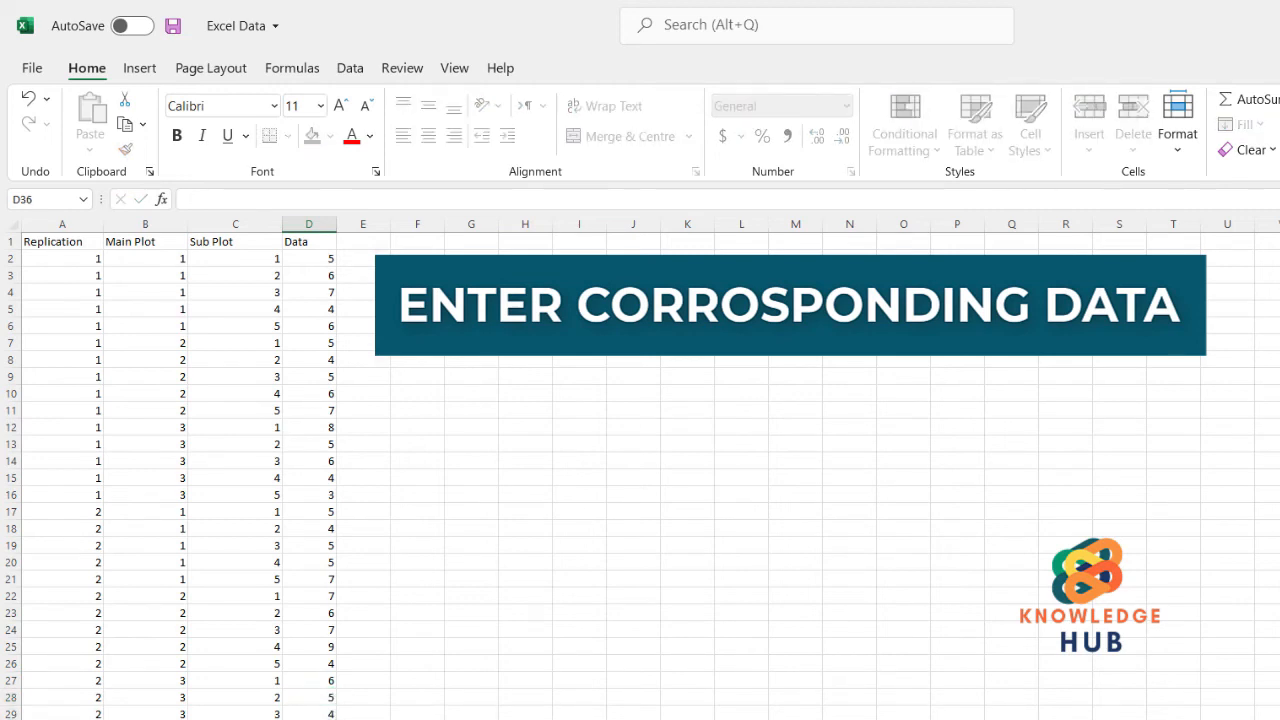
pyautogui.write('7')
pyautogui.press('Return')
# Step: Enter the corresponding data values in cells D37:D41 for main plot 2 of replication 3
pyautogui.write('6')
pyautogui.press('Return')
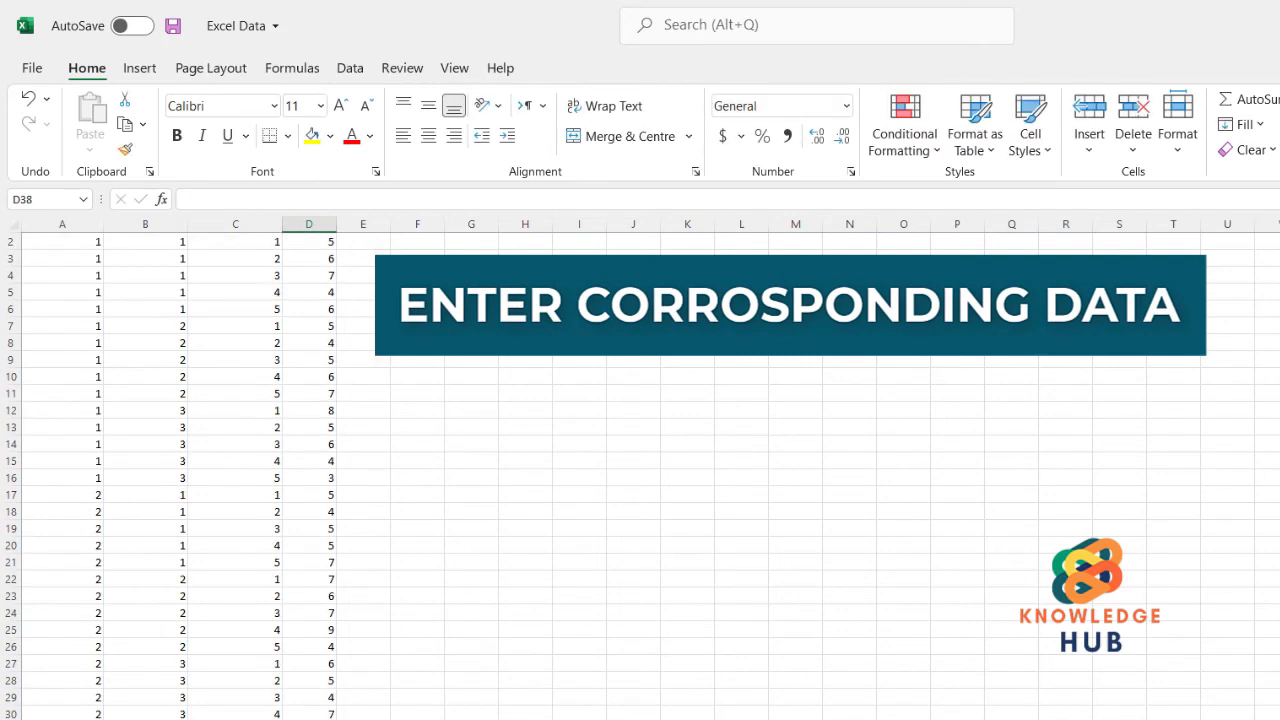
pyautogui.write('5')
pyautogui.press('Return')
pyautogui.write('7')
pyautogui.press('Return')
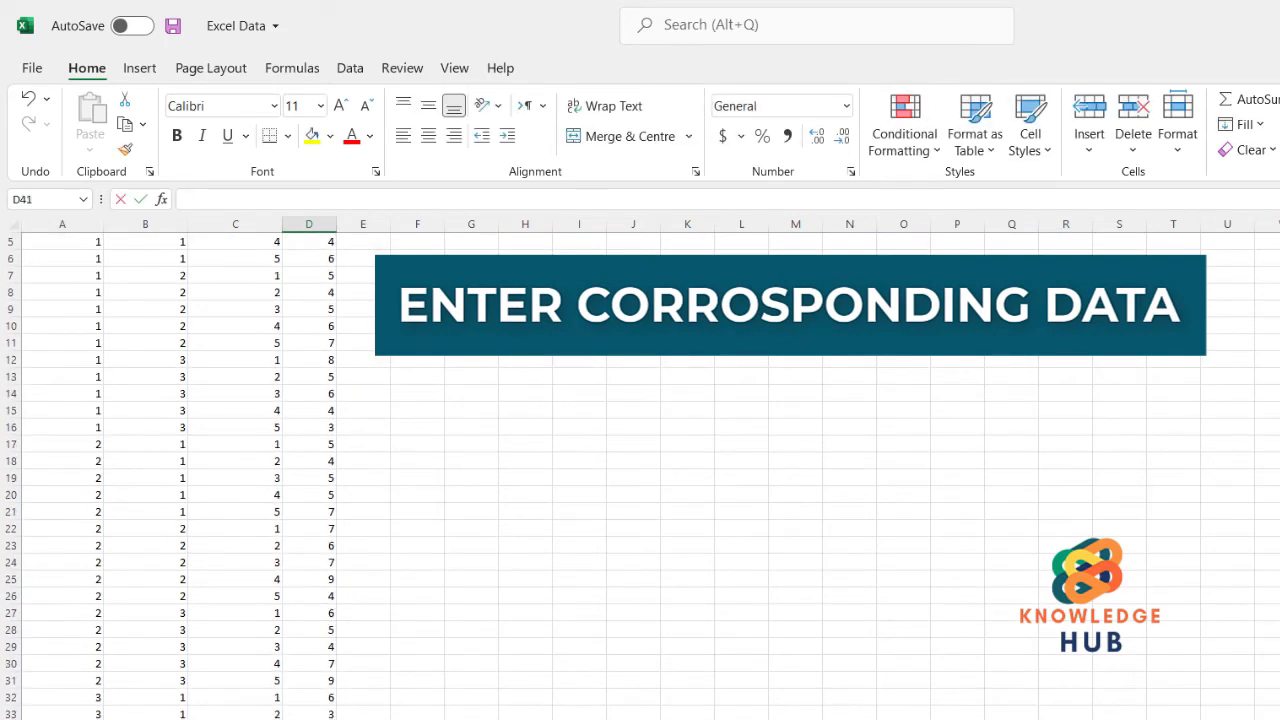
pyautogui.write('5')
pyautogui.press('Return')
# Step: Enter the remaining data values in the Data column for main plot 3 of replication 3, below row 41
pyautogui.write('5')
pyautogui.press('Return')
pyautogui.write('5')
pyautogui.press('Return')
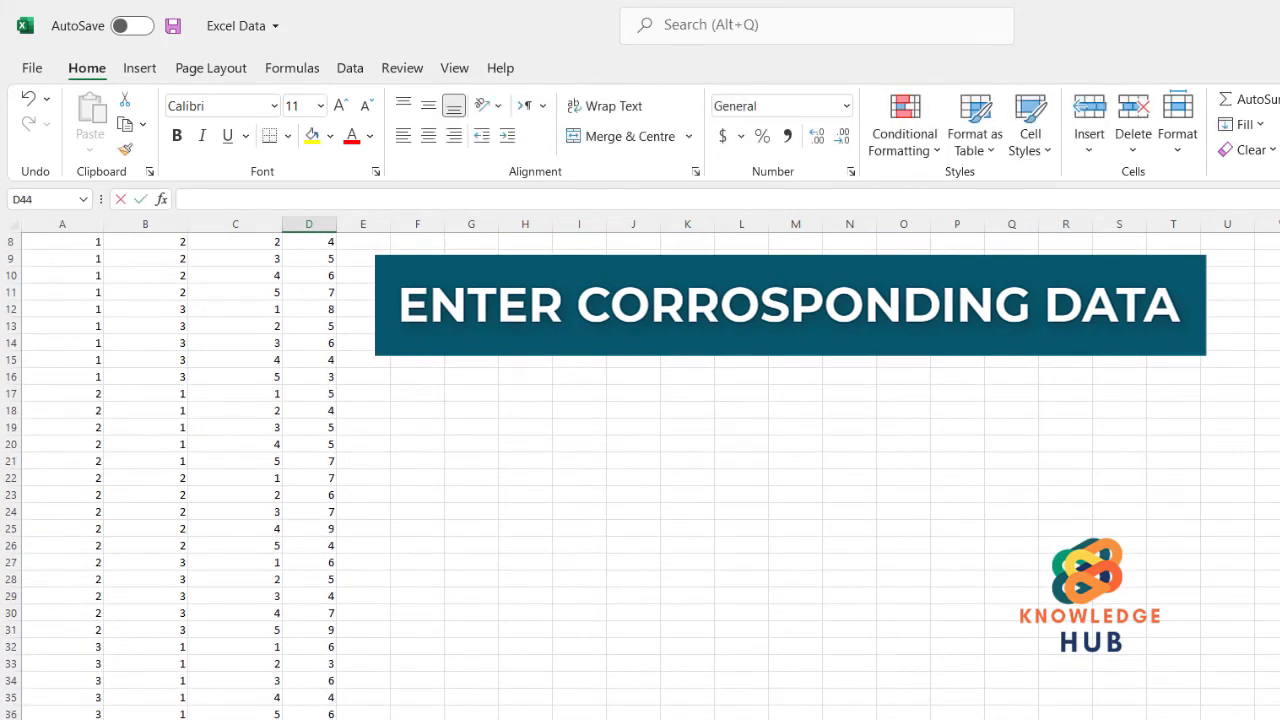
pyautogui.write('5')
pyautogui.press('Return')
pyautogui.write('6')
pyautogui.press('Return')
pyautogui.scroll(1, 640, 470)
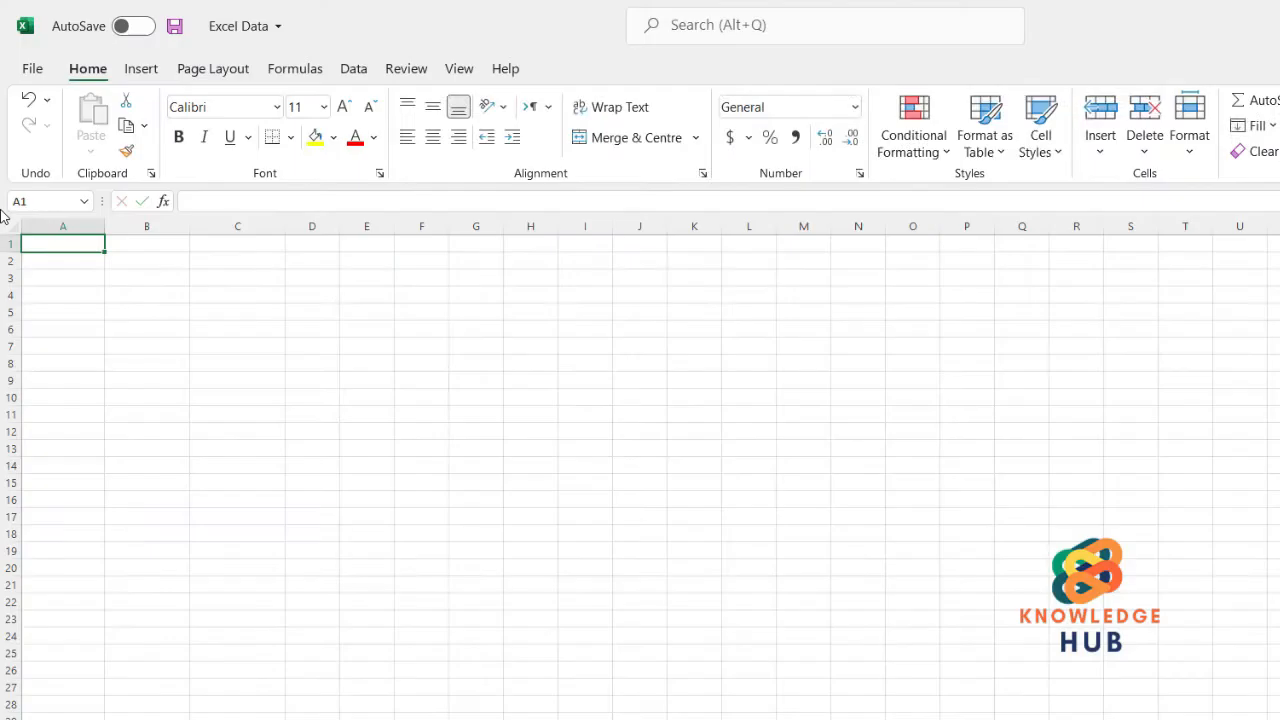
# Step: Enter the column headings Block, Main Plot, Sub Plot and Data in cells A1:D1 of the empty sheet
pyautogui.write('Block')
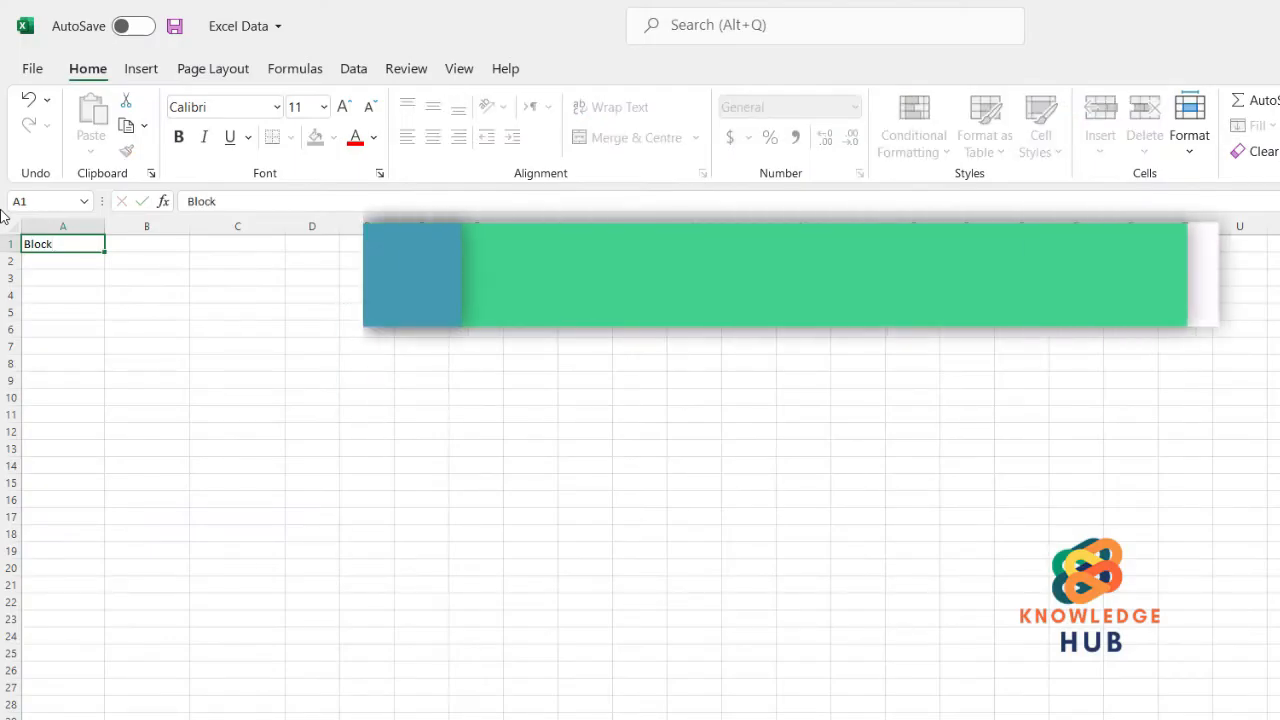
pyautogui.press('Tab')
pyautogui.write('M')
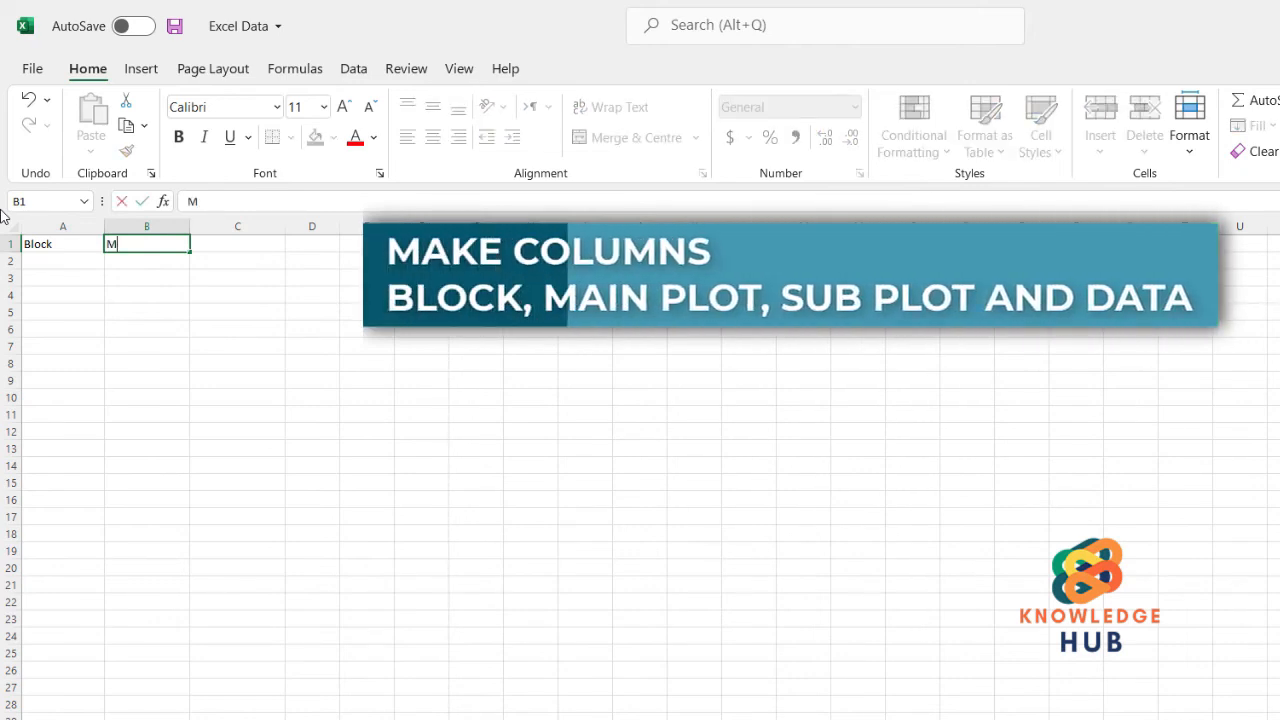
pyautogui.write('ain Plot')
pyautogui.press('Tab')
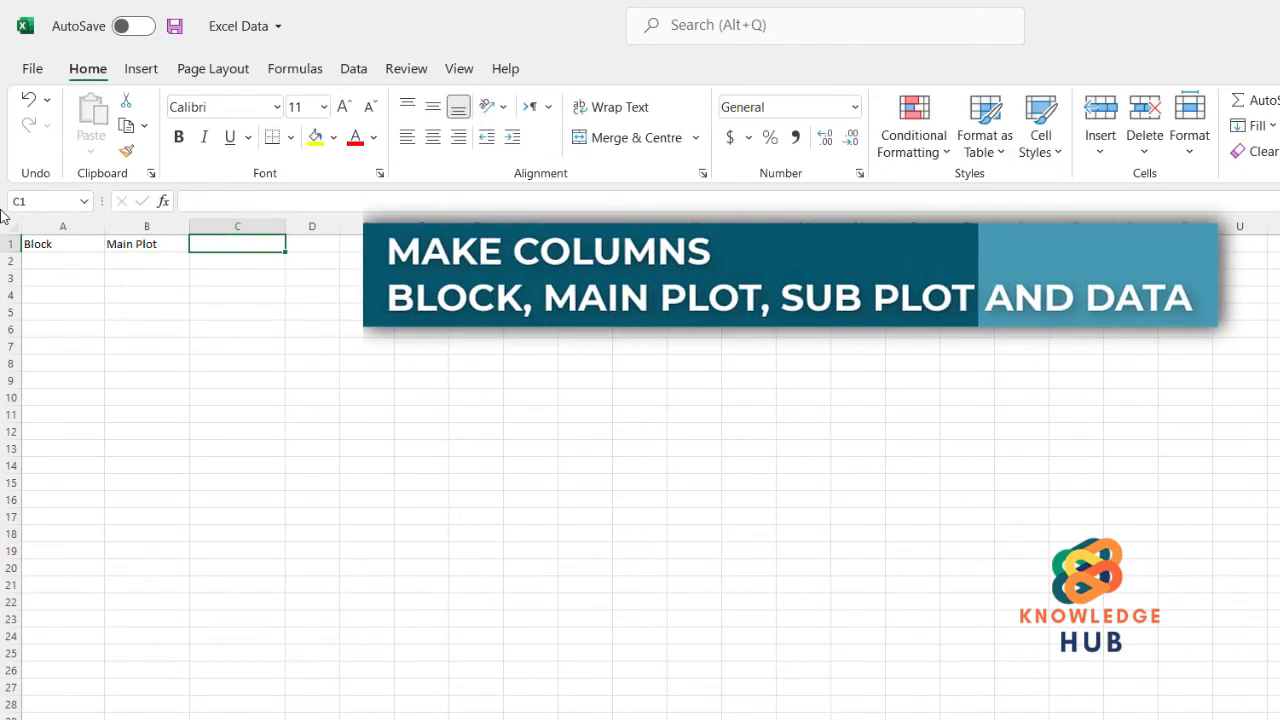
pyautogui.write('Sub')
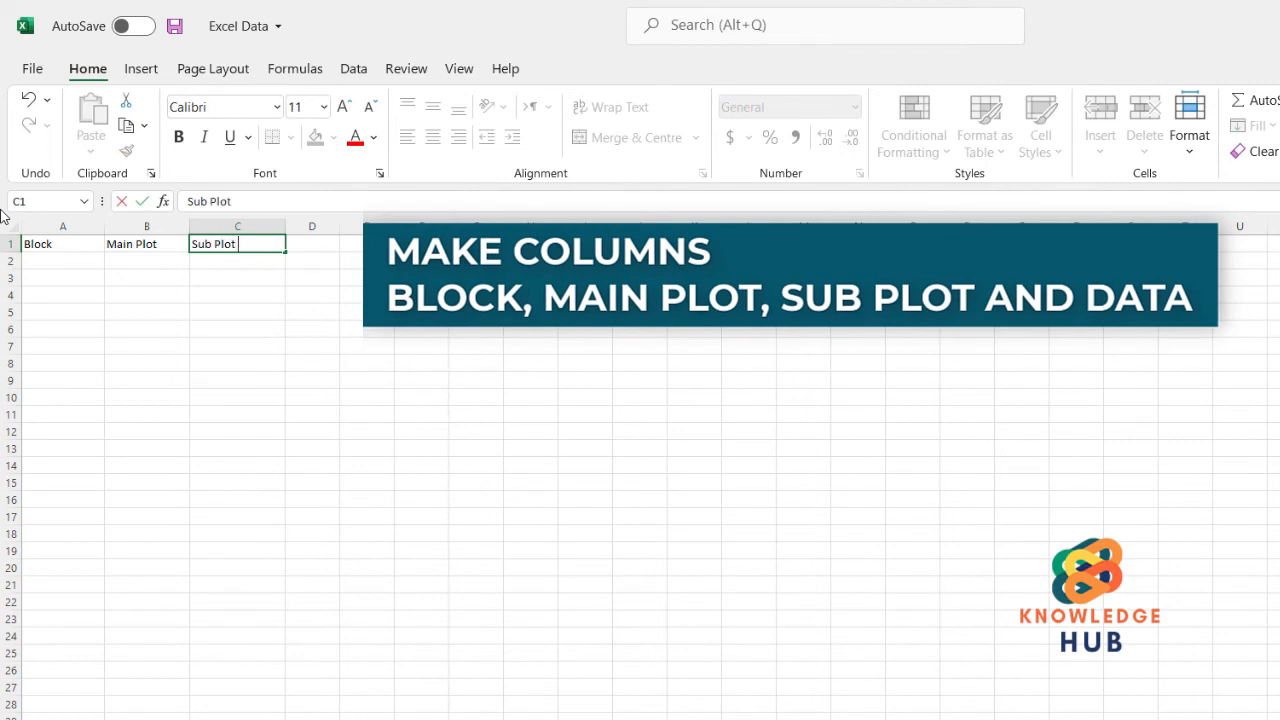
pyautogui.write(' Plot')
pyautogui.press('Tab')
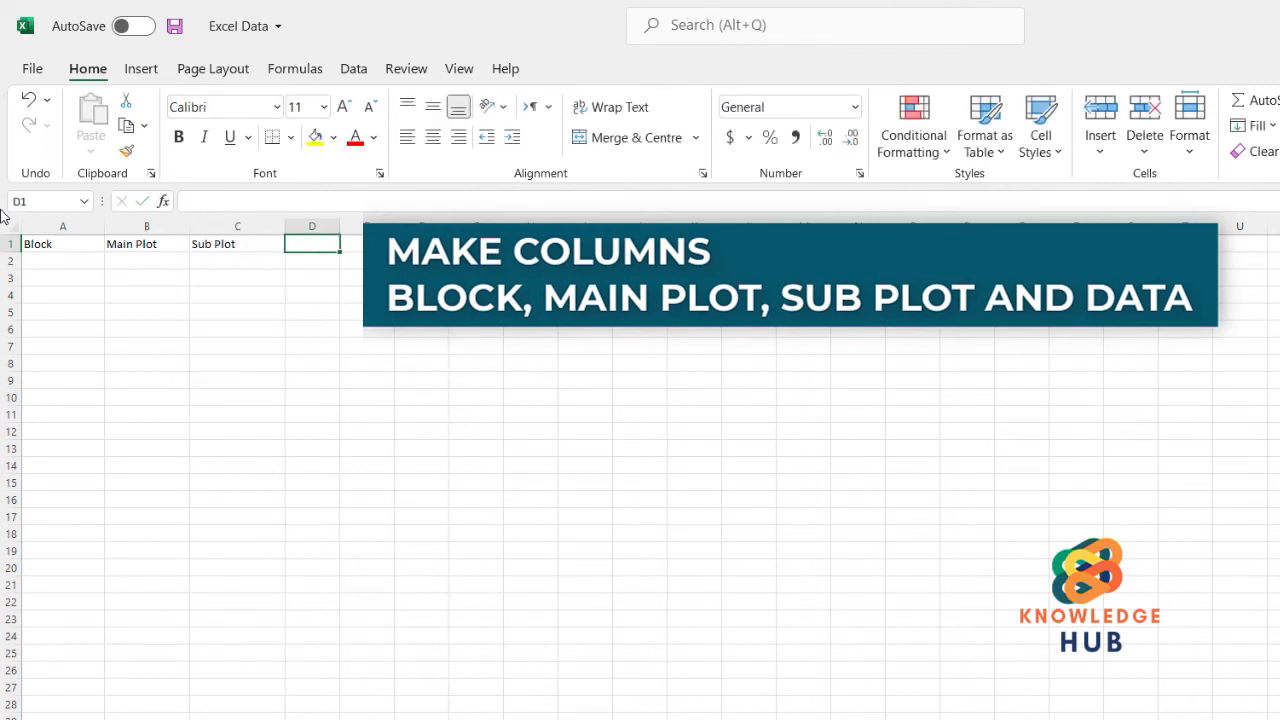
pyautogui.write('Data')
pyautogui.press('Return')
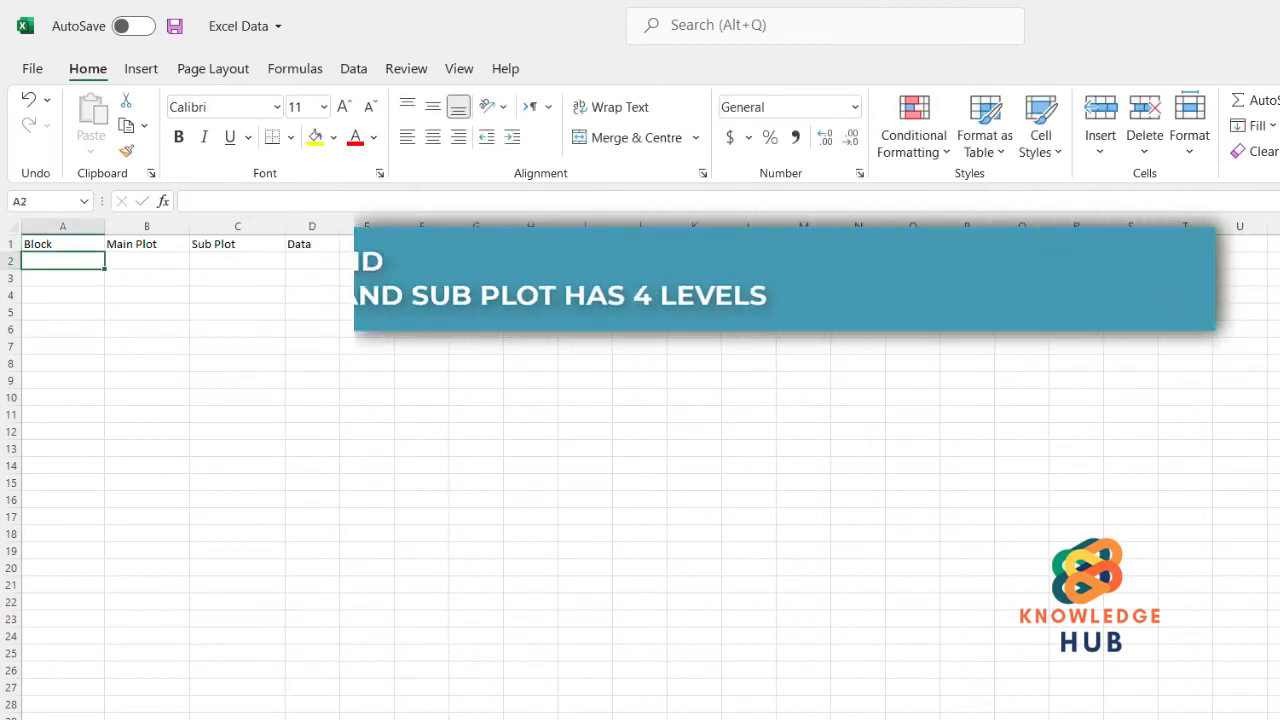
# Step: Enter block number 1 in each of the 12 cells A2:A13 of the Block column
pyautogui.write('1')
pyautogui.press('Return')
pyautogui.write('1')
pyautogui.press('Return')
pyautogui.write('1')
pyautogui.press('Return')
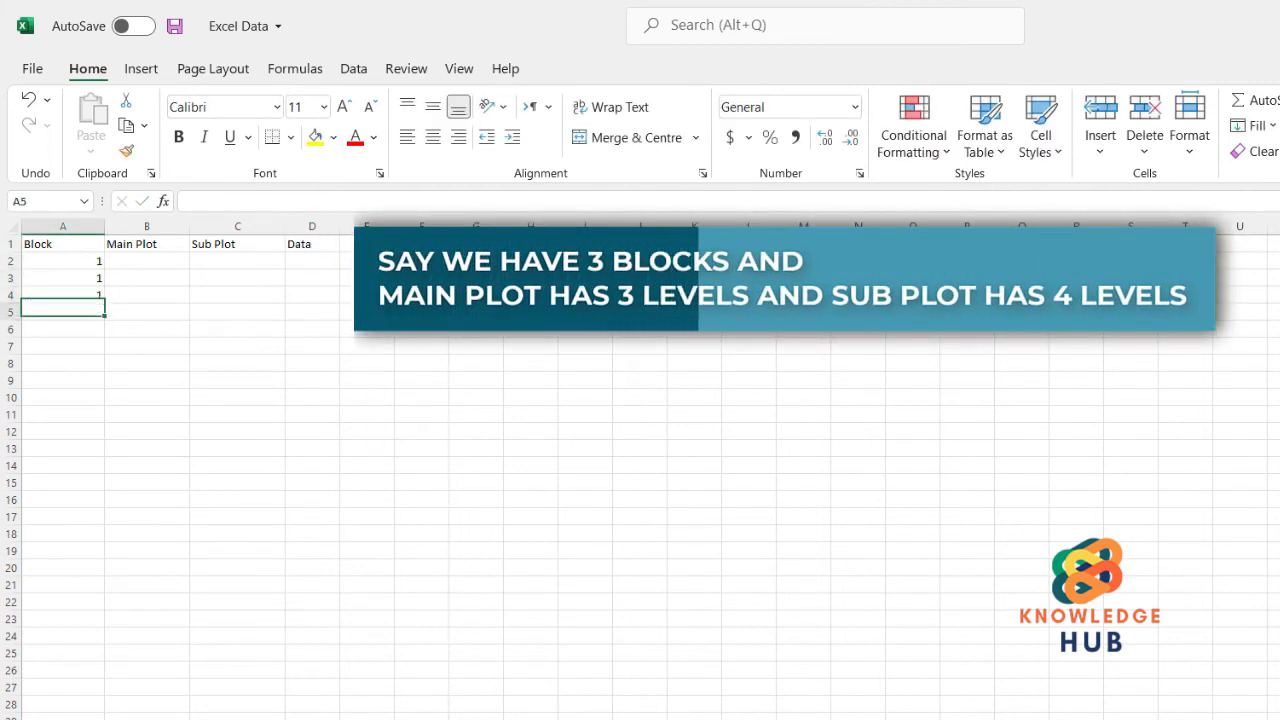
pyautogui.write('1')
pyautogui.press('Return')
pyautogui.write('1')
pyautogui.press('Return')
pyautogui.write('1 1')
pyautogui.press('Return')
pyautogui.write('1')
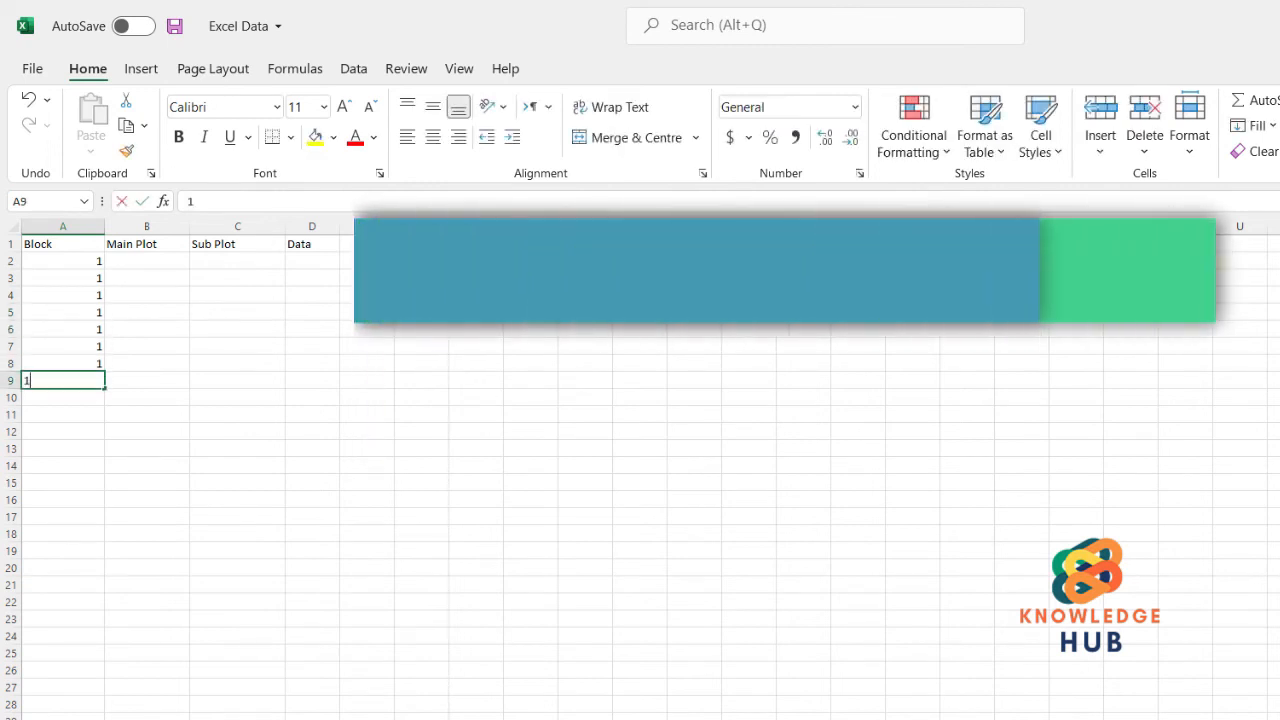
pyautogui.press('Return')
pyautogui.write('1')
pyautogui.press('Return')
pyautogui.write('1')
pyautogui.press('Return')
pyautogui.write('1')
pyautogui.press('Return')
pyautogui.write('1')
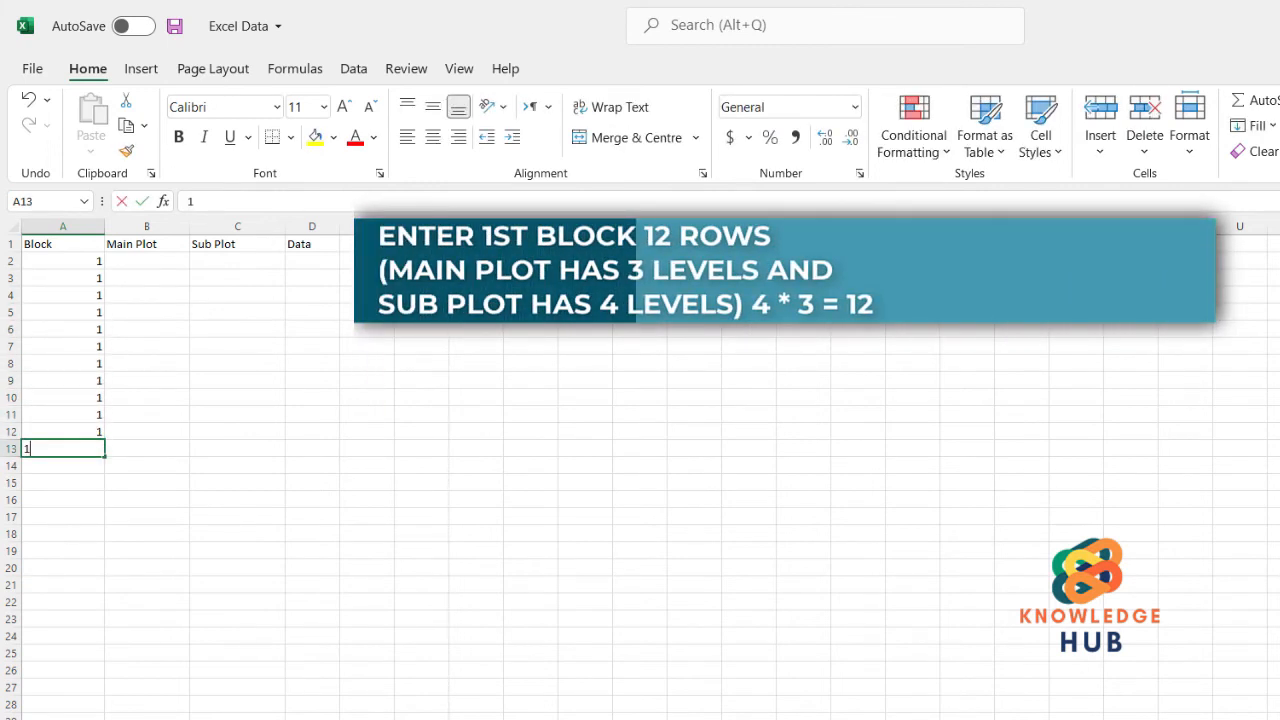
pyautogui.press('Return')
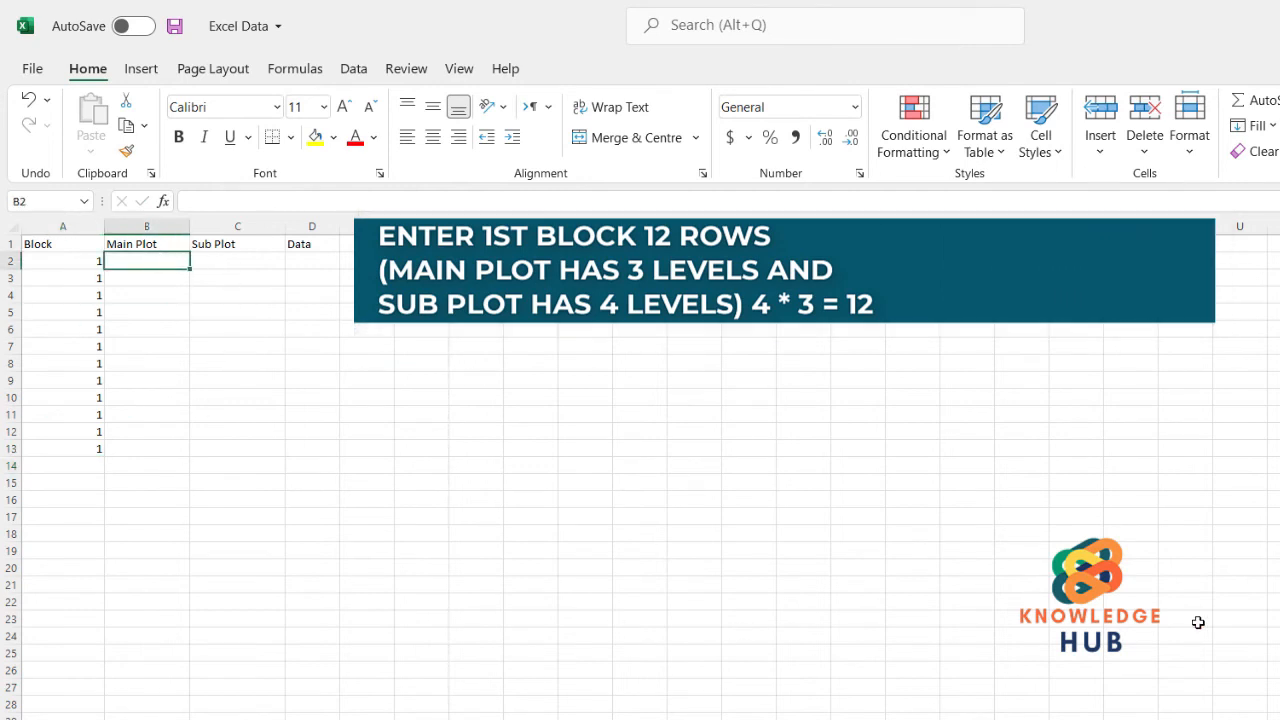
# Step: Enter the main plot levels 1, 2 and 3 twice in sequence in cells B2:B7 for block 1
pyautogui.write('1')
pyautogui.press('Return')
pyautogui.write('2')
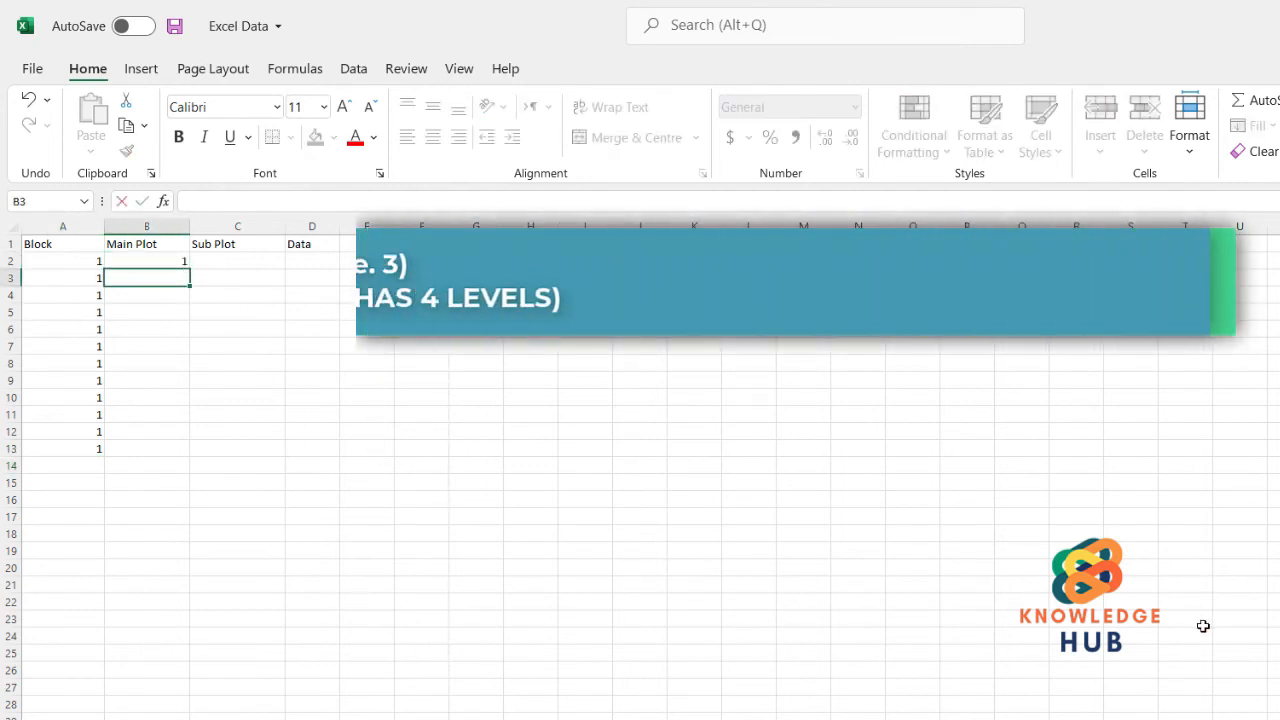
pyautogui.press('Return')
pyautogui.write('3')
pyautogui.press('Return')
pyautogui.write('1')
pyautogui.press('Return')
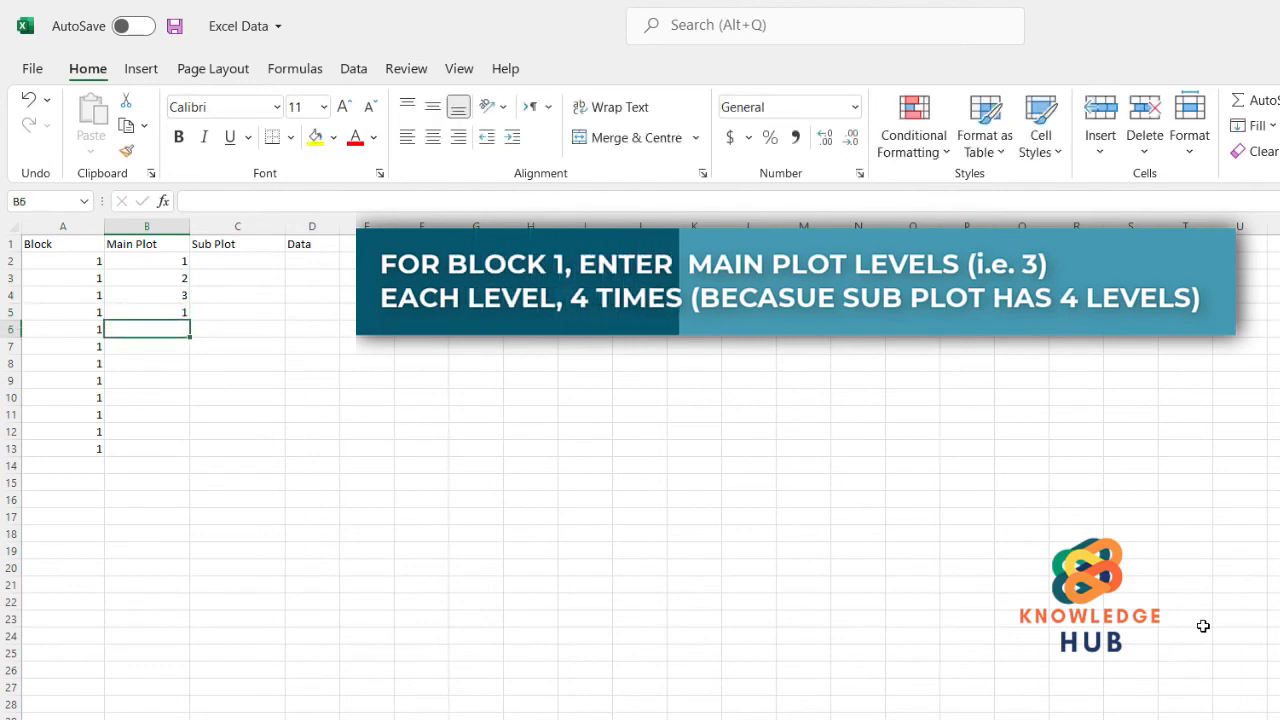
pyautogui.write('2')
pyautogui.press('Return')
pyautogui.write('3')
pyautogui.press('Return')
# Step: Repeat the main plot levels 1, 2 and 3 two more times in cells B8:B13 for block 1
pyautogui.write('1')
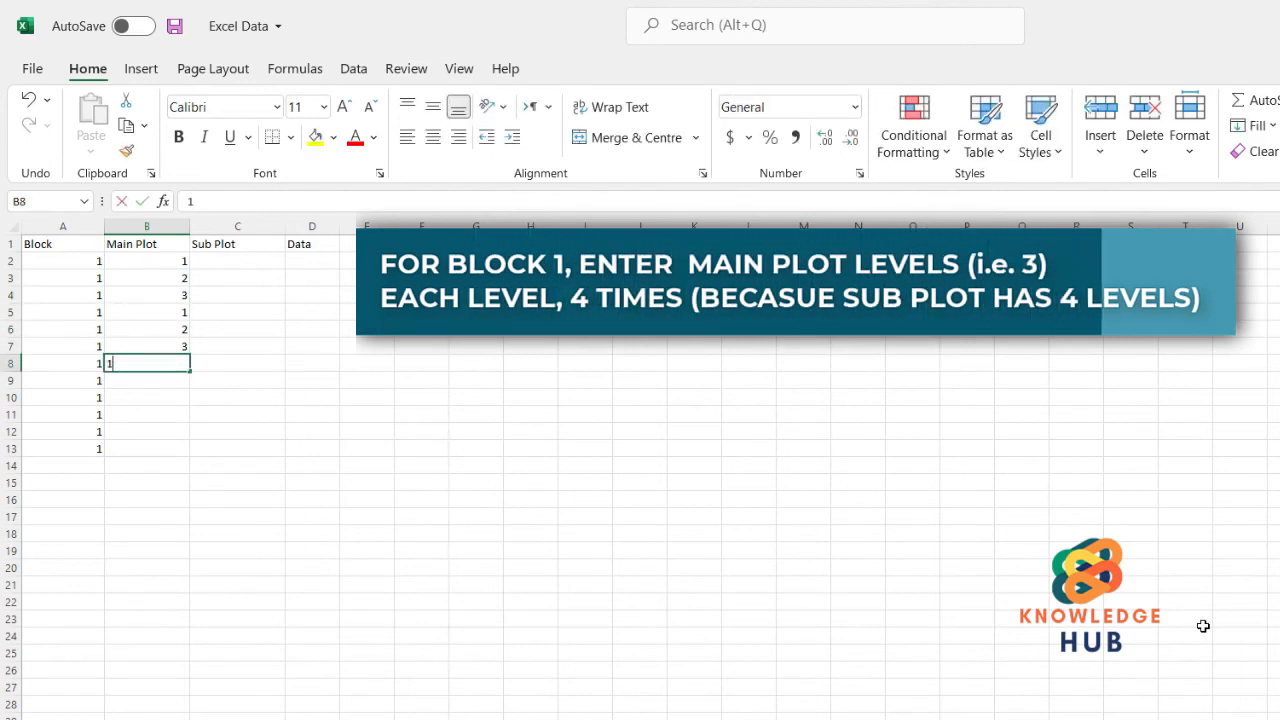
pyautogui.press('Return')
pyautogui.write('2')
pyautogui.press('Return')
pyautogui.write('3')
pyautogui.write('1')
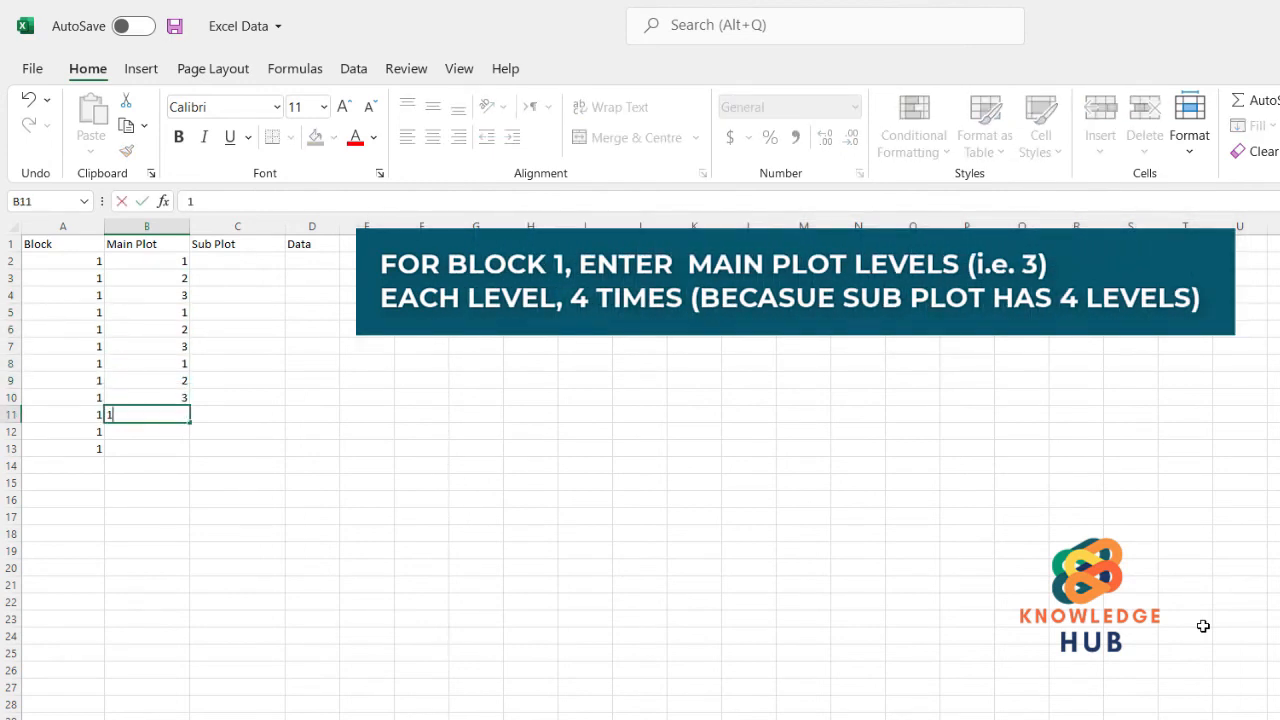
pyautogui.press('Return')
pyautogui.write('2')
pyautogui.press('Return')
pyautogui.write('3')
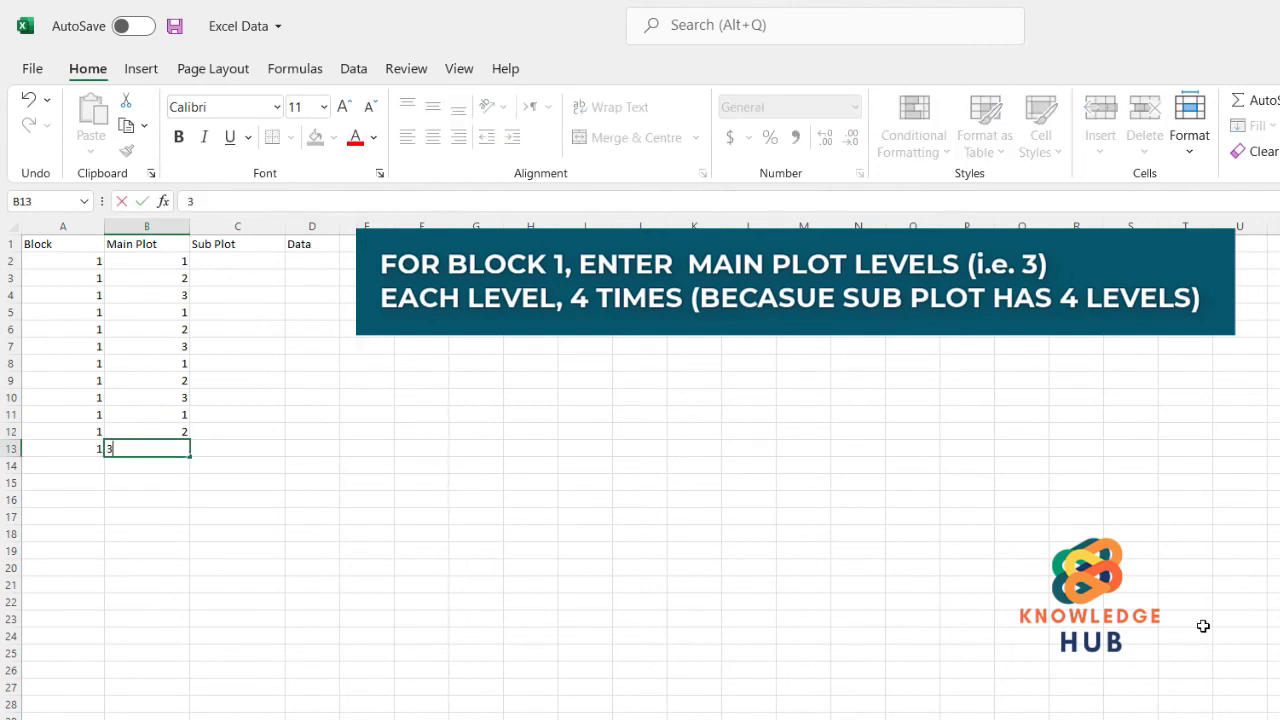
pyautogui.press('Return')
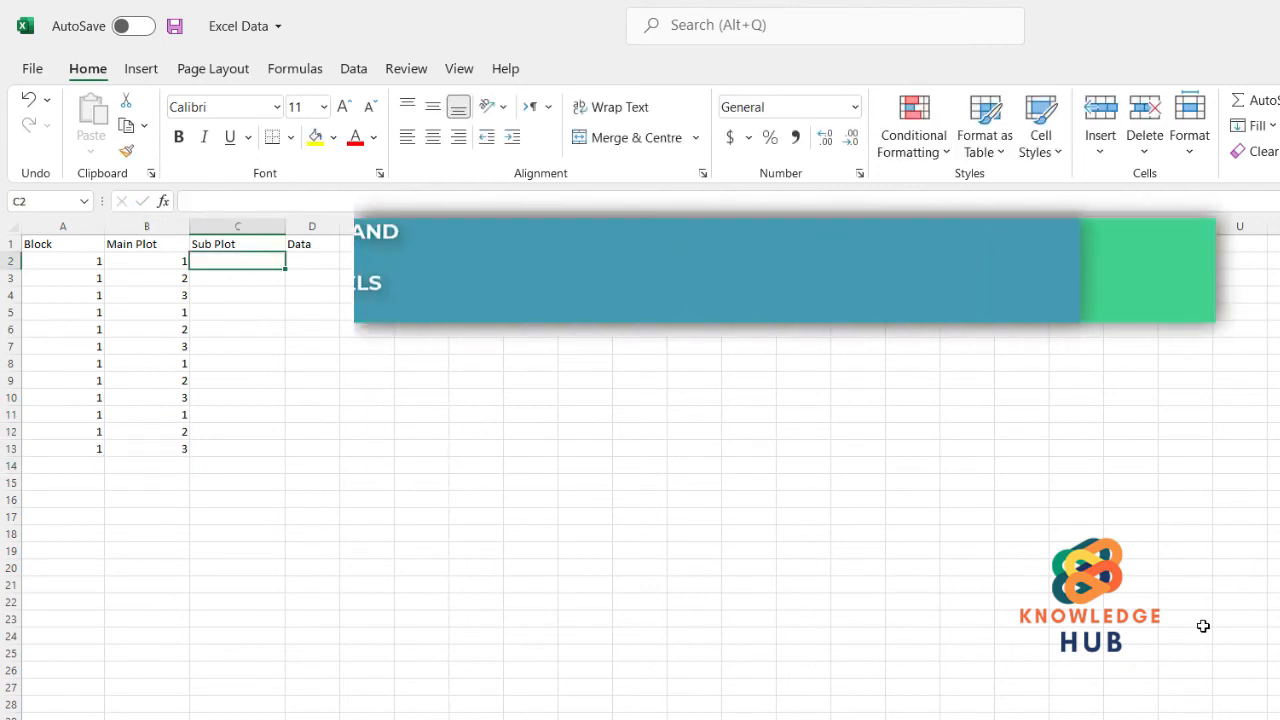
# Step: Enter sub plot level 1 in cells C2:C4 and level 2 in cells C5:C7 for block 1
pyautogui.write('1')
pyautogui.press('Return')
pyautogui.write('1')
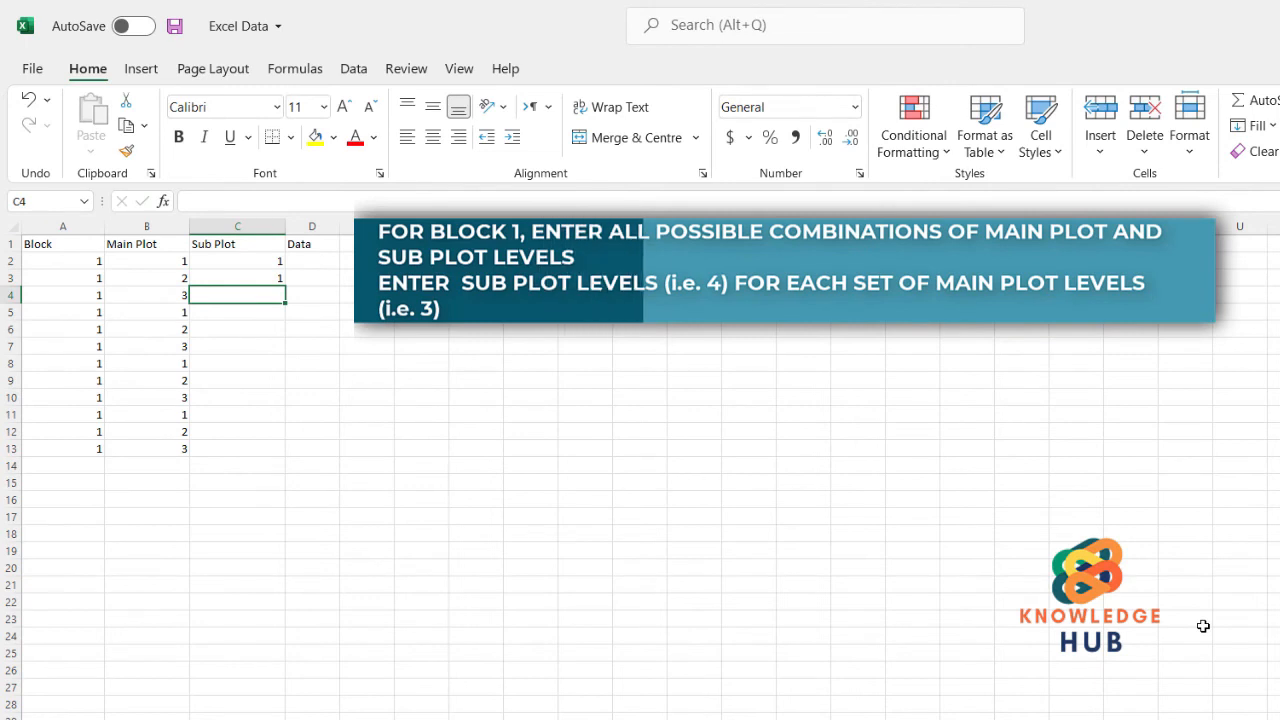
pyautogui.write('1')
pyautogui.press('Return')
pyautogui.write('2')
pyautogui.press('Return')
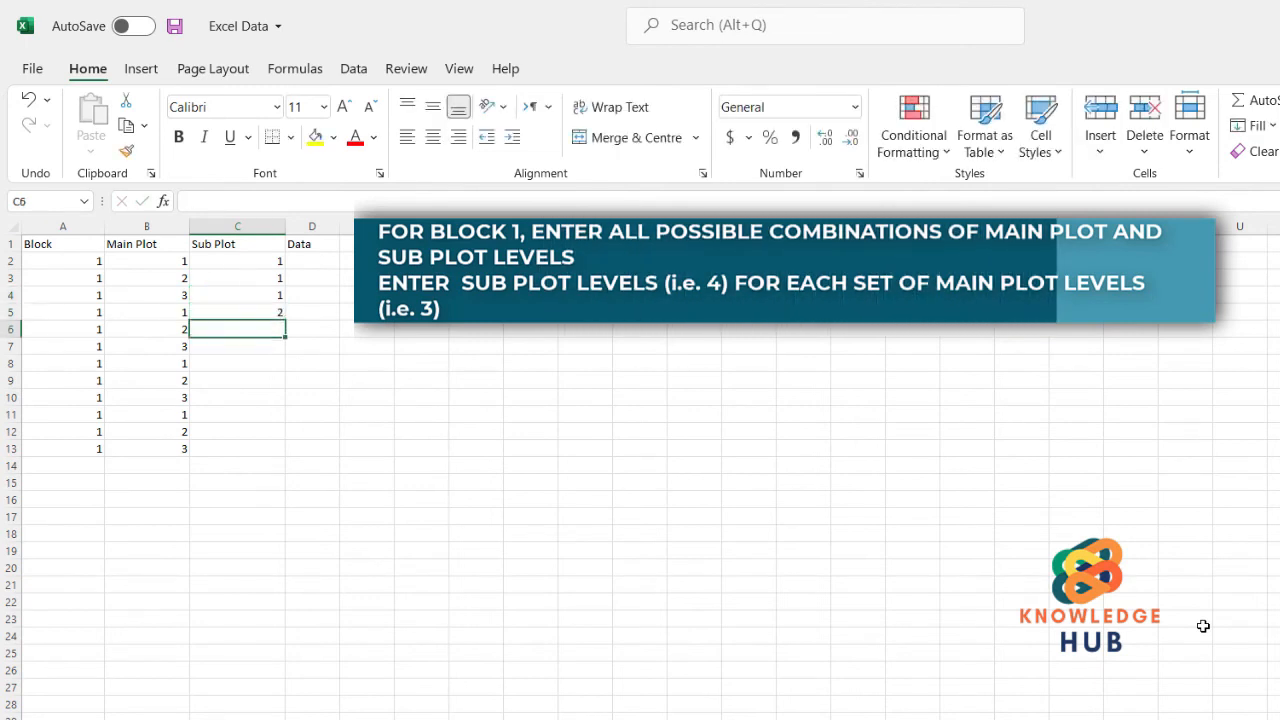
pyautogui.write('2')
pyautogui.press('Return')
pyautogui.write('2')
pyautogui.press('Return')
# Step: Enter sub plot level 3 in cells C8:C10 and level 4 in cells C11:C13 for block 1
pyautogui.write('3')
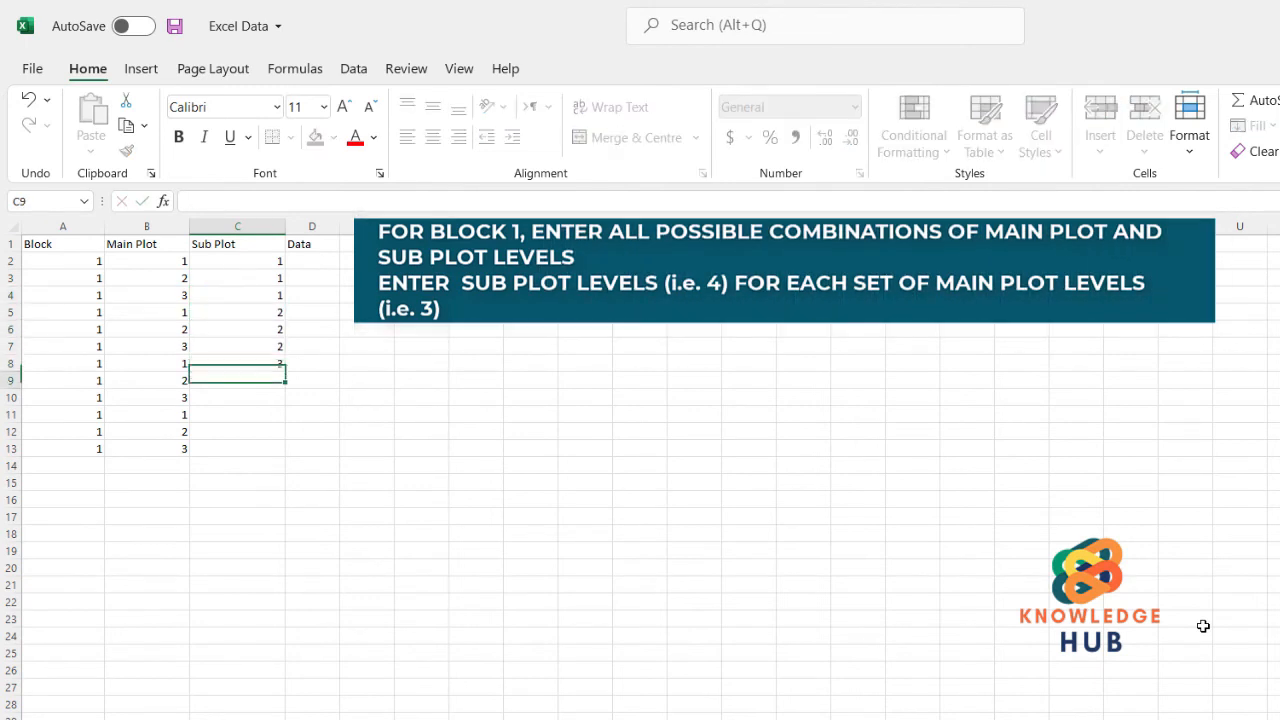
pyautogui.press('Return')
pyautogui.write('3')
pyautogui.press('Return')
pyautogui.write('3')
pyautogui.press('Return')
pyautogui.write('4')
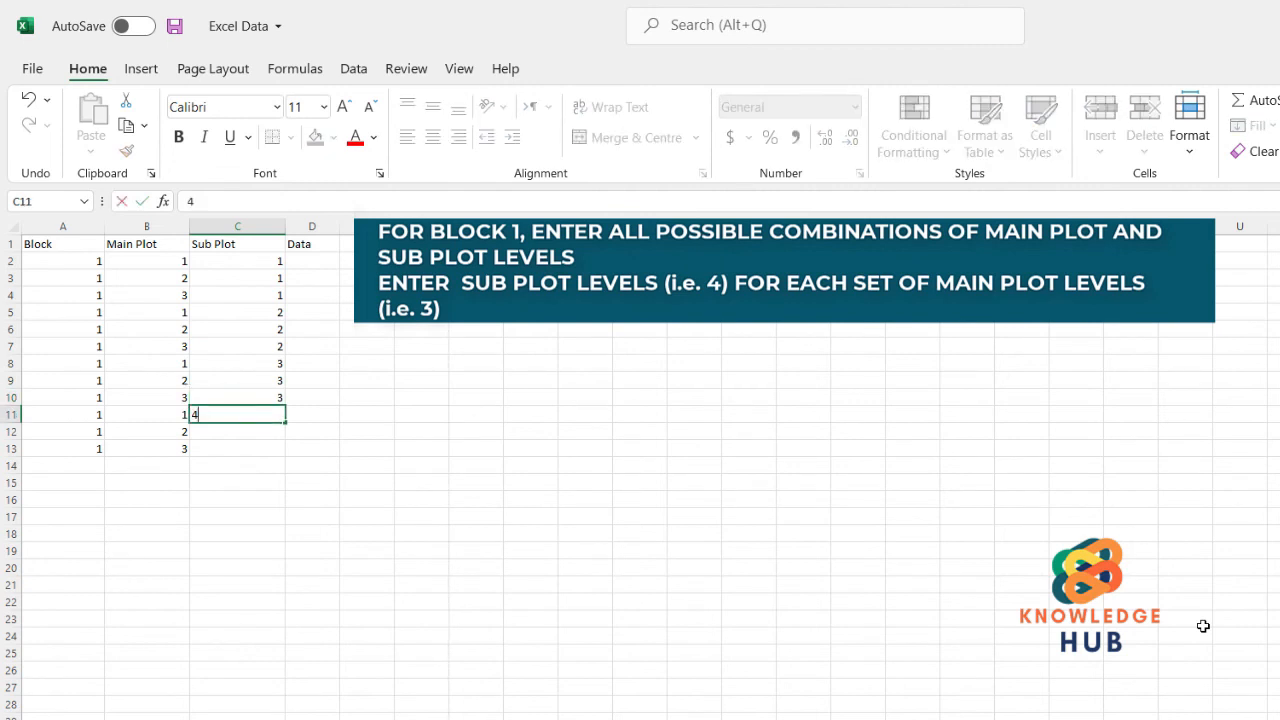
pyautogui.press('Return')
pyautogui.write('4')
pyautogui.press('Return')
pyautogui.write('4')
pyautogui.press('Return')
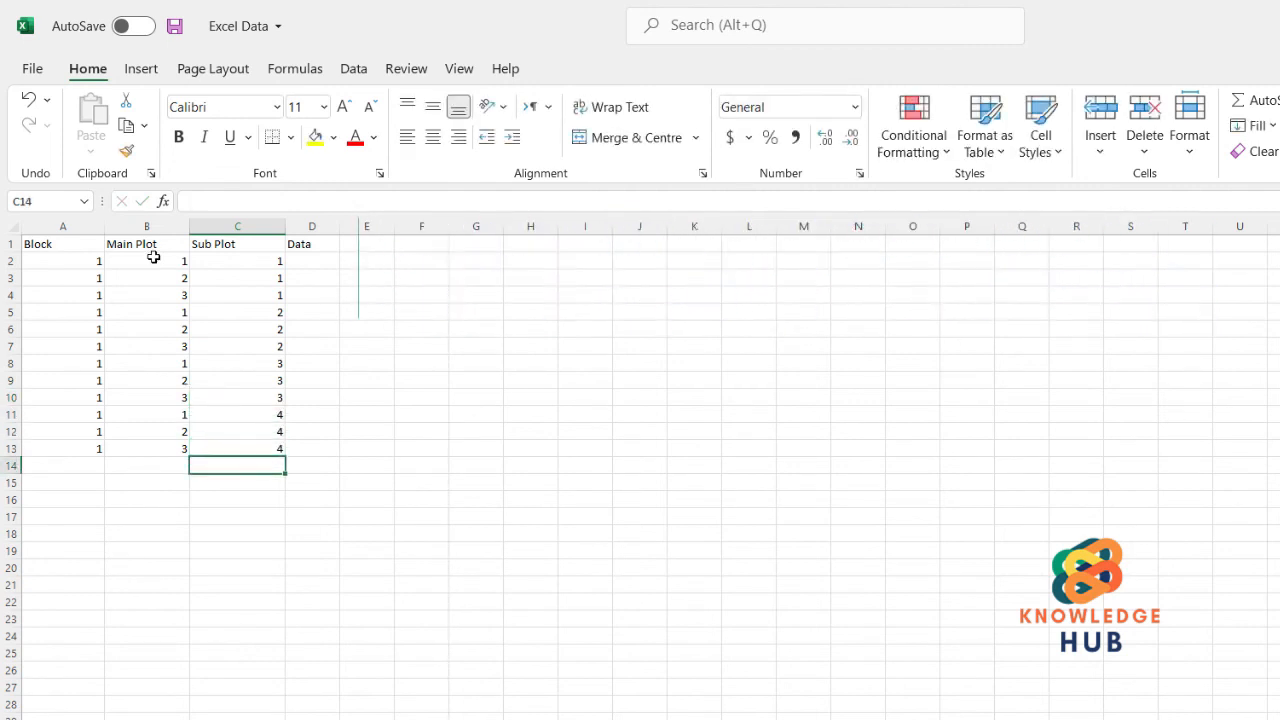
# Step: Copy block 1's main plot and sub plot levels from B2:C13 to the rows starting at B14
pyautogui.moveTo(151, 258); pyautogui.dragTo(254, 463)
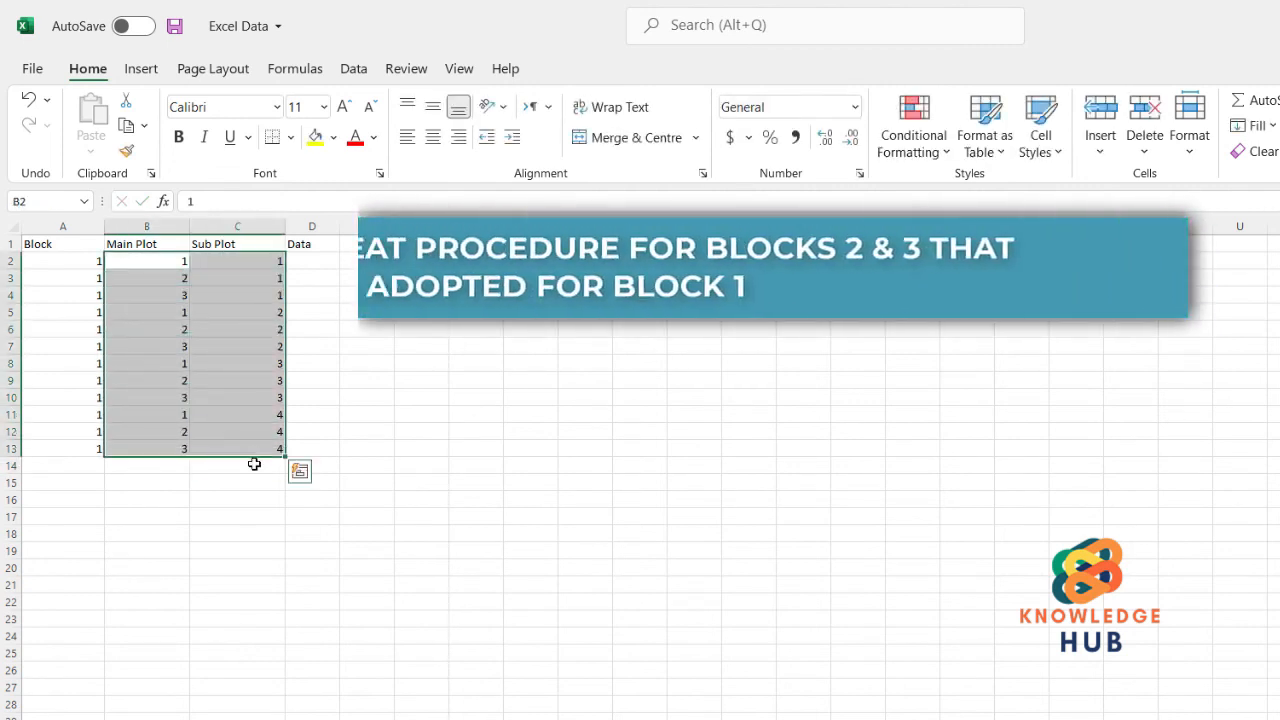
pyautogui.hotkey('ctrl', 'c')
pyautogui.click(140, 466)
pyautogui.hotkey('ctrl', 'v')
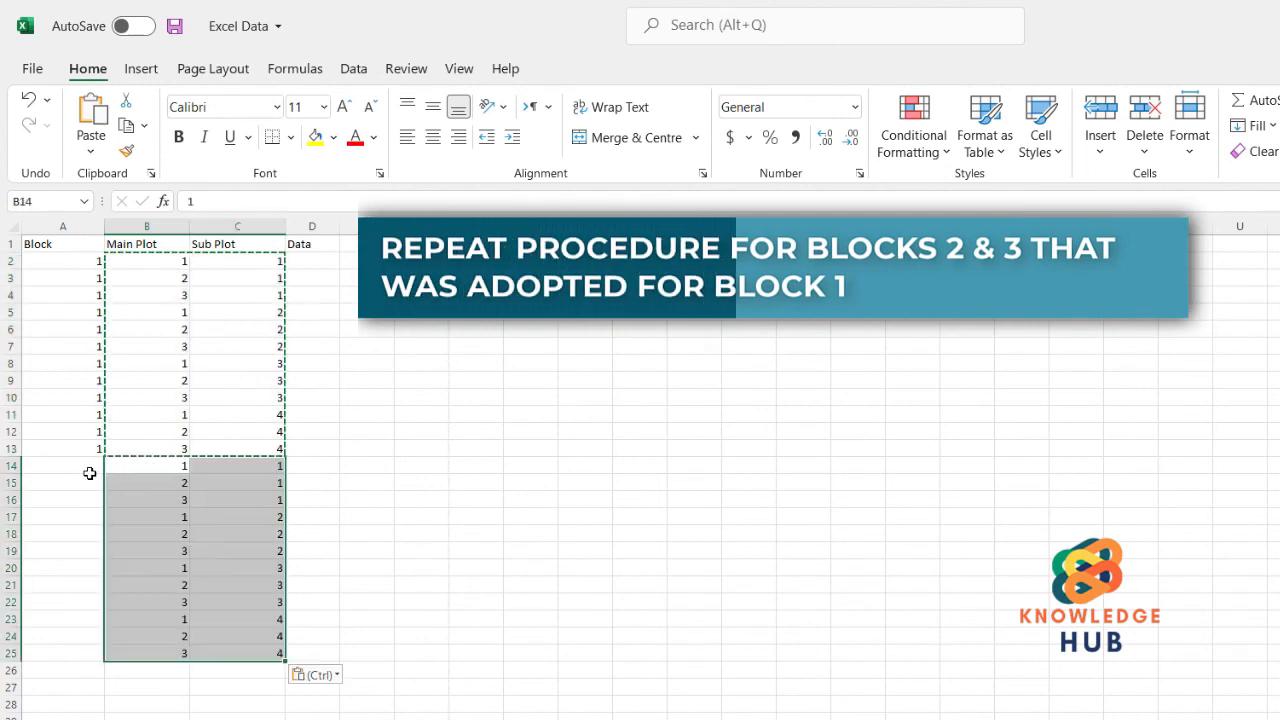
# Step: Enter block number 2 in each of the 12 cells A14:A25 of the Block column
pyautogui.click(88, 466)
pyautogui.press('Escape')
pyautogui.write('2')
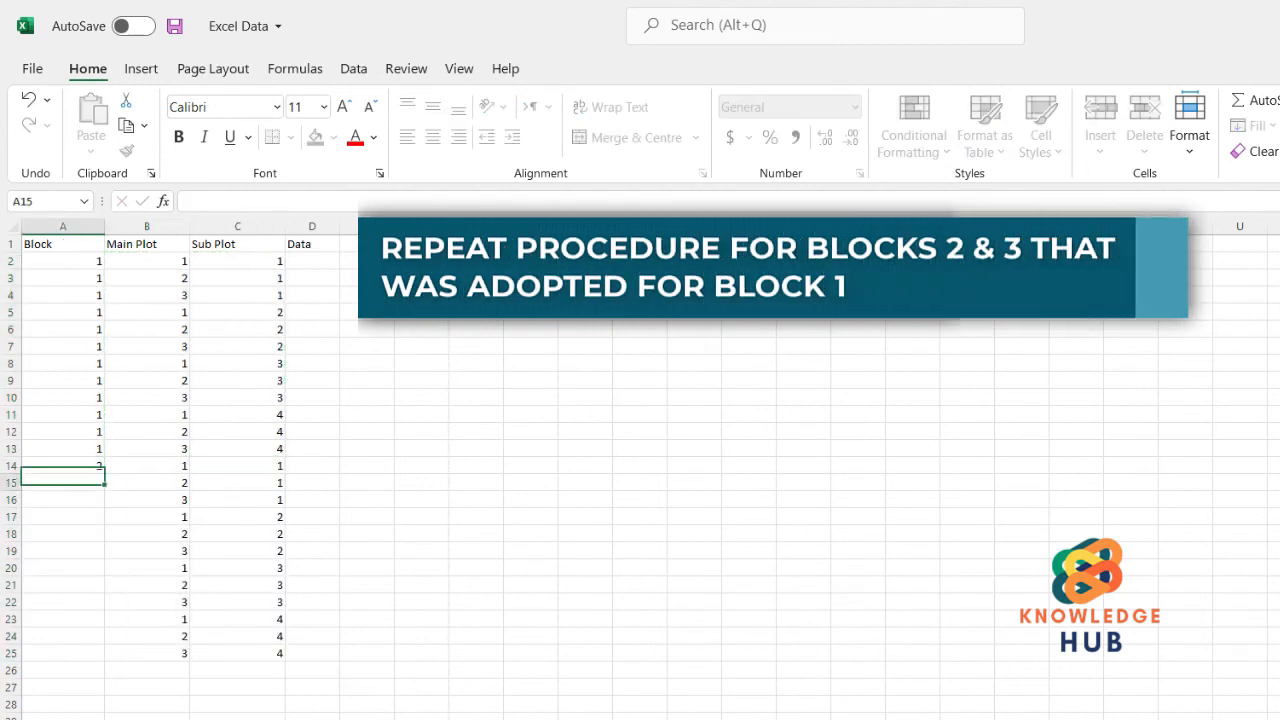
pyautogui.press('Return')
pyautogui.write('2')
pyautogui.press('Return')
pyautogui.write('2')
pyautogui.press('Return')
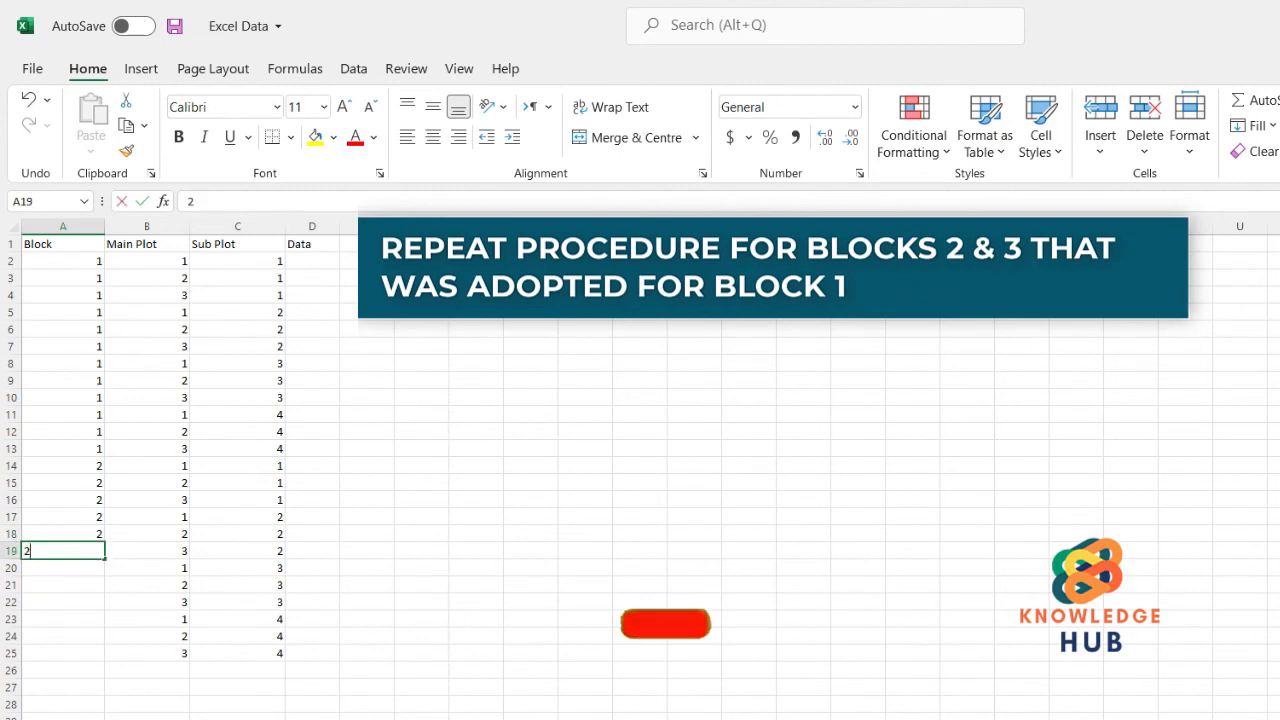
pyautogui.write('2')
pyautogui.press('Return')
pyautogui.write('2')
pyautogui.press('Return')
pyautogui.write('2')
pyautogui.press('Return')
pyautogui.write('2')
pyautogui.press('Return')
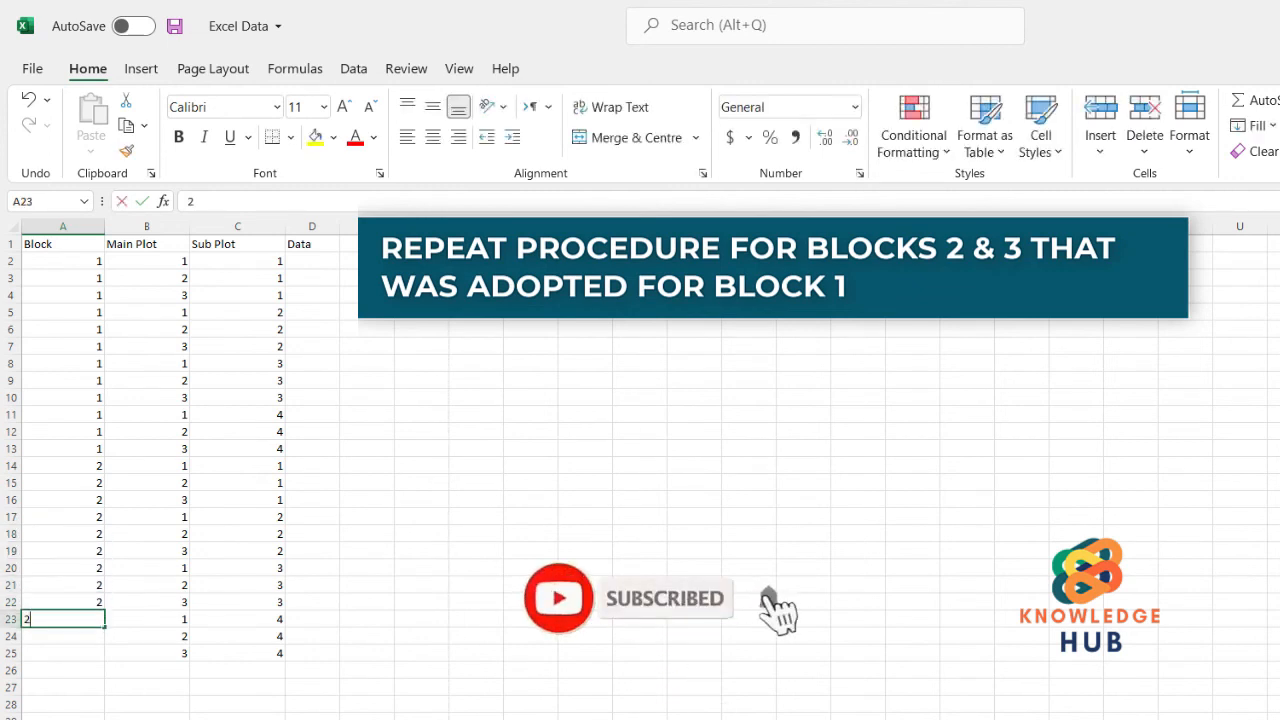
pyautogui.write('2')
pyautogui.press('Return')
pyautogui.write('2')
pyautogui.press('Return')
pyautogui.write('2')
pyautogui.press('Return')
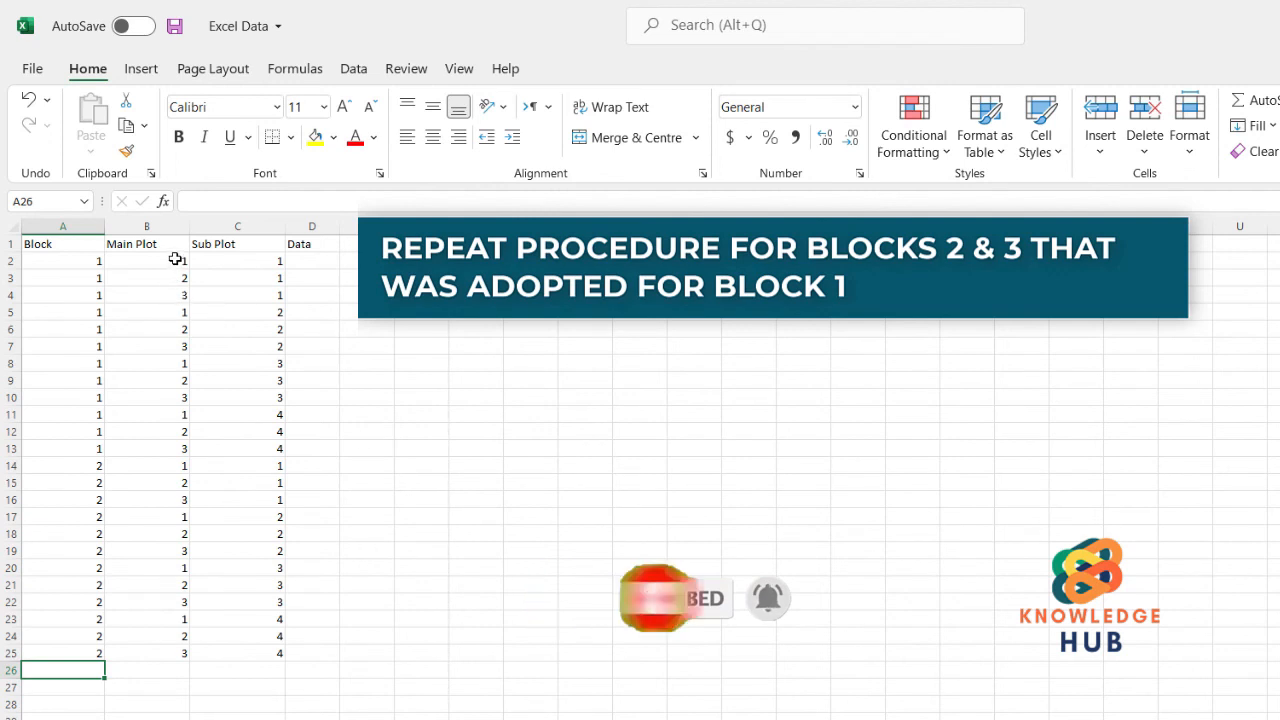
# Step: Copy the main plot and sub plot levels from B2:C13 to the rows starting at B26 for block 3
pyautogui.moveTo(174, 259); pyautogui.dragTo(265, 442)
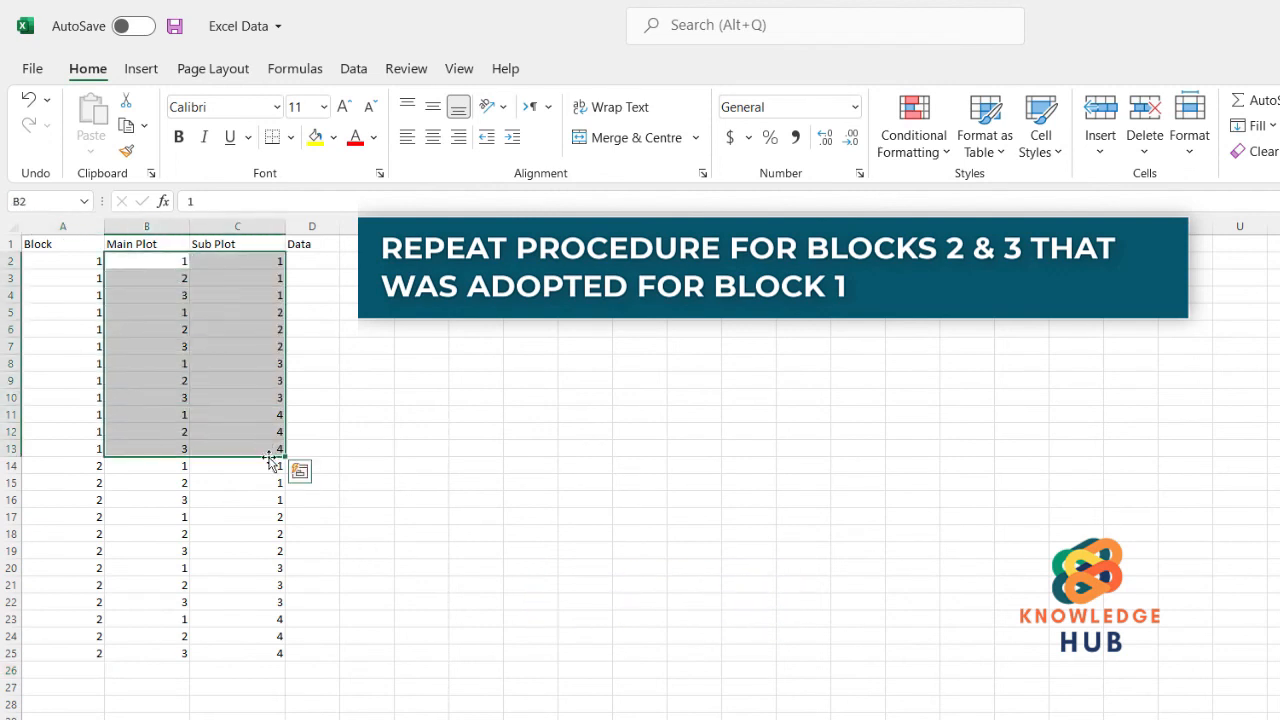
pyautogui.hotkey('ctrl', 'c')
pyautogui.click(172, 669)
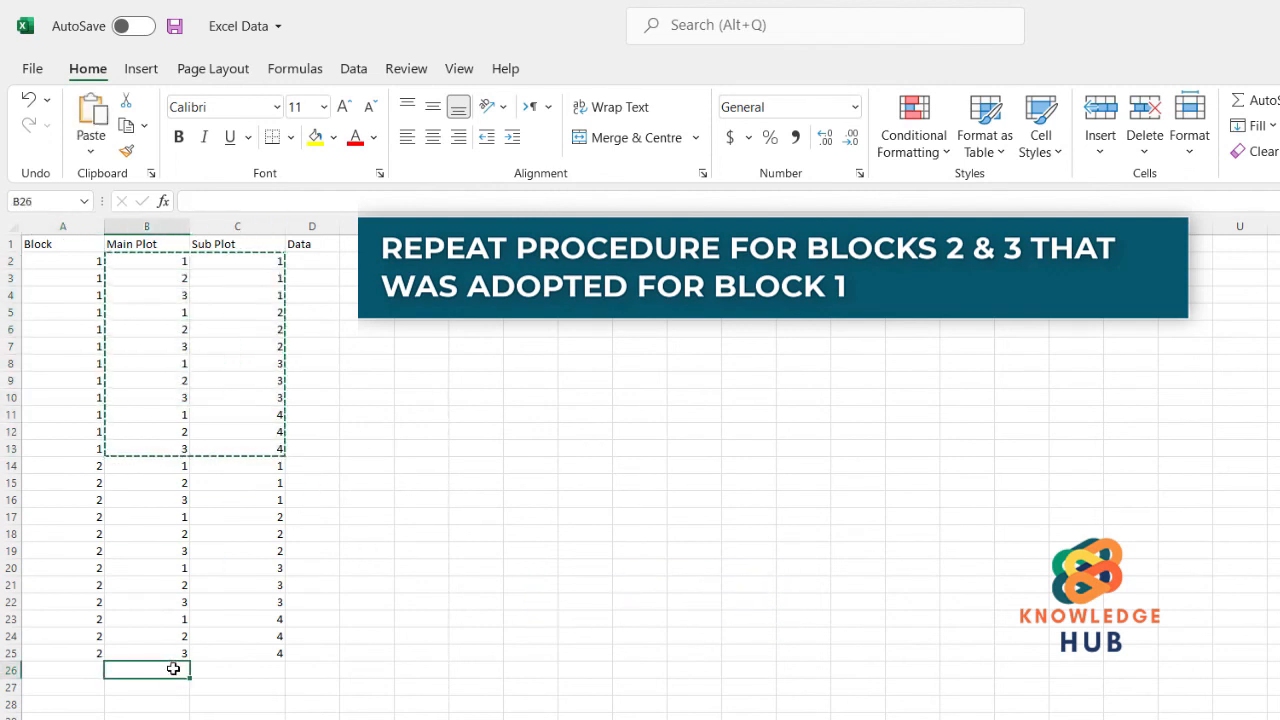
pyautogui.hotkey('ctrl', 'v')
# Step: Enter block number 3 down the Block column from cell A26 for all rows of the third block
pyautogui.click(98, 675)
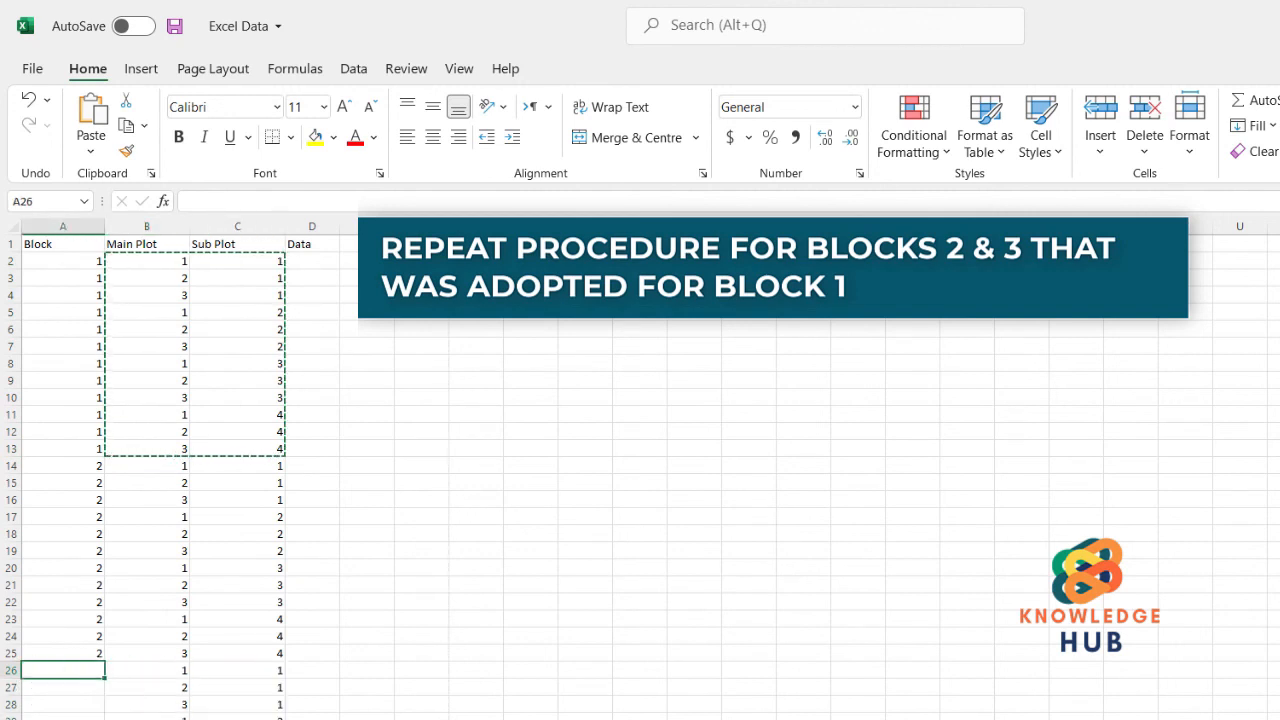
pyautogui.press('Escape')
pyautogui.write('3')
pyautogui.press('Return')
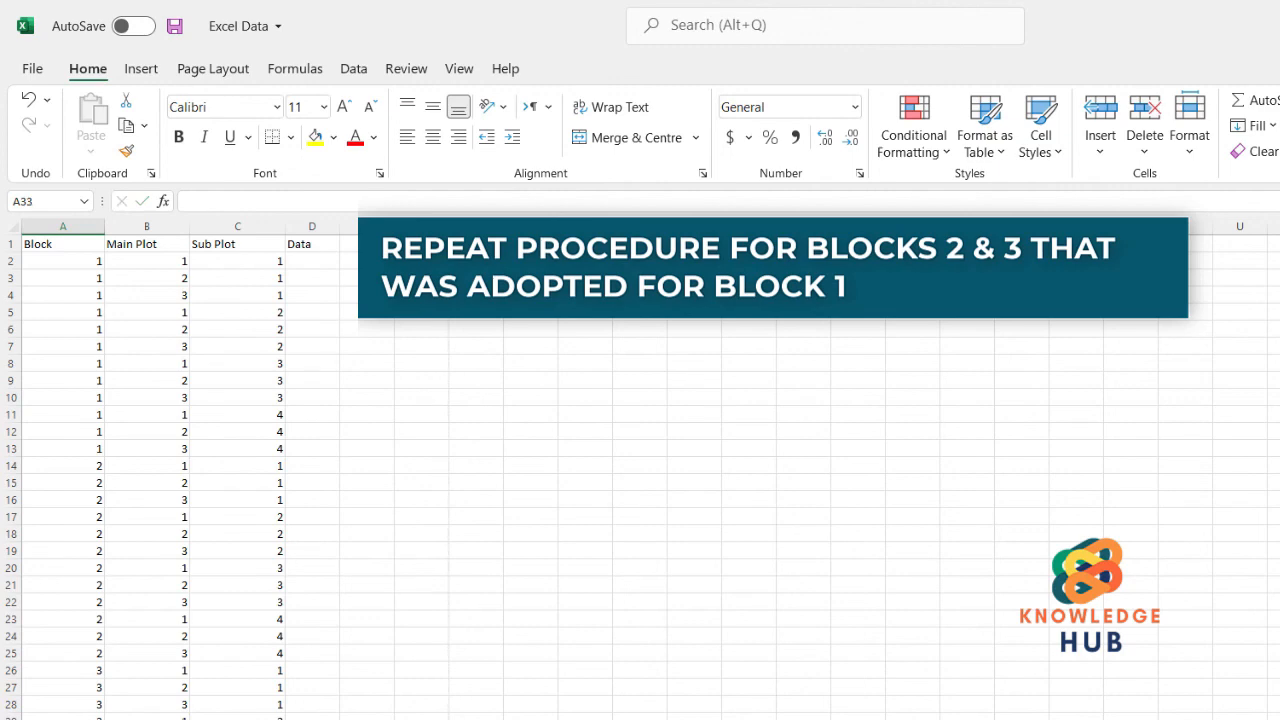
pyautogui.write('3')
pyautogui.press('Return')
pyautogui.write('3')
pyautogui.press('Return')
pyautogui.write('3')
pyautogui.press('Return')
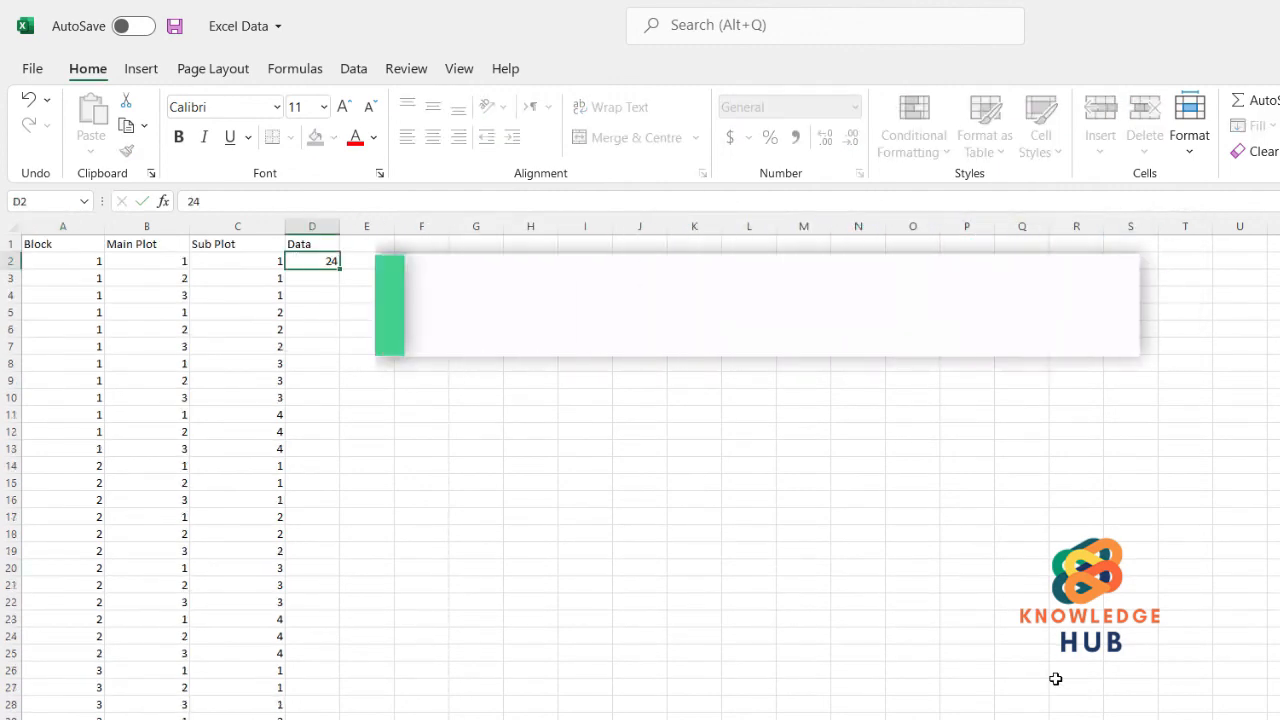
# Step: Enter 26, 28, 34, 34 and 25 in D3:D7 of the Data column for block 1
pyautogui.press('Return')
pyautogui.write('26')
pyautogui.press('Return')
pyautogui.write('28')
pyautogui.press('Return')
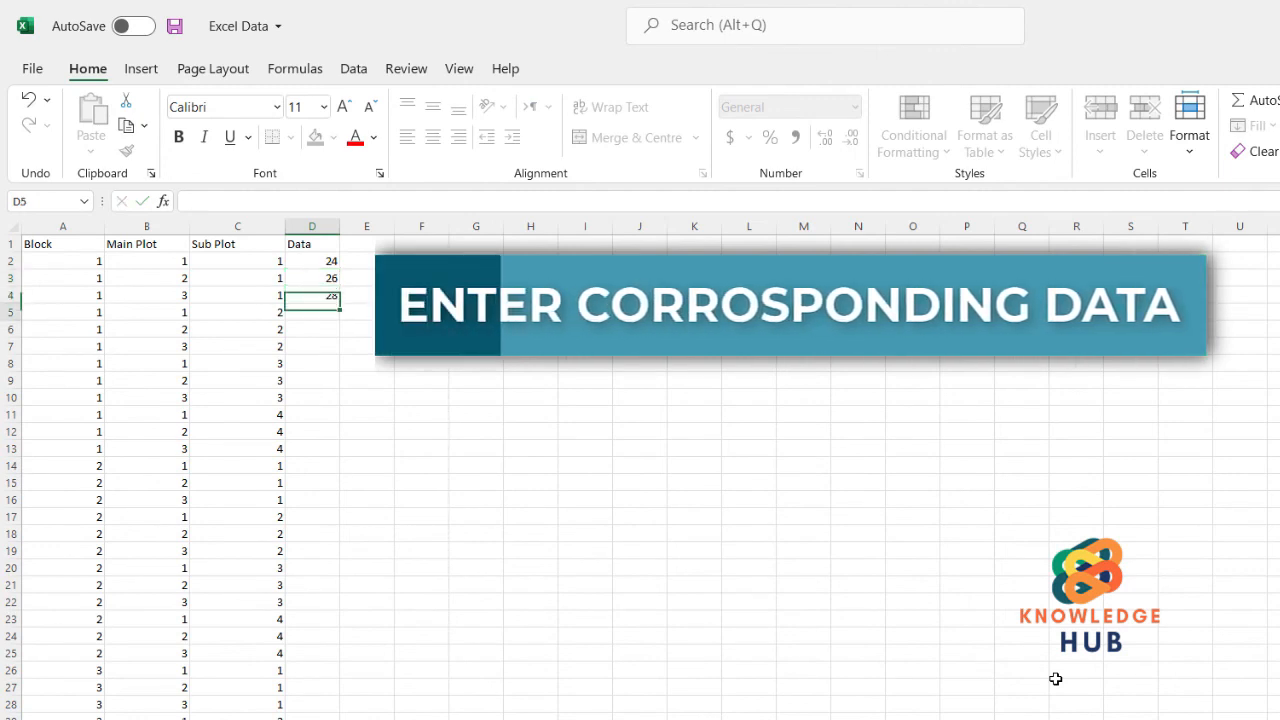
pyautogui.write('34')
pyautogui.press('Return')
pyautogui.write('34')
pyautogui.press('Return')
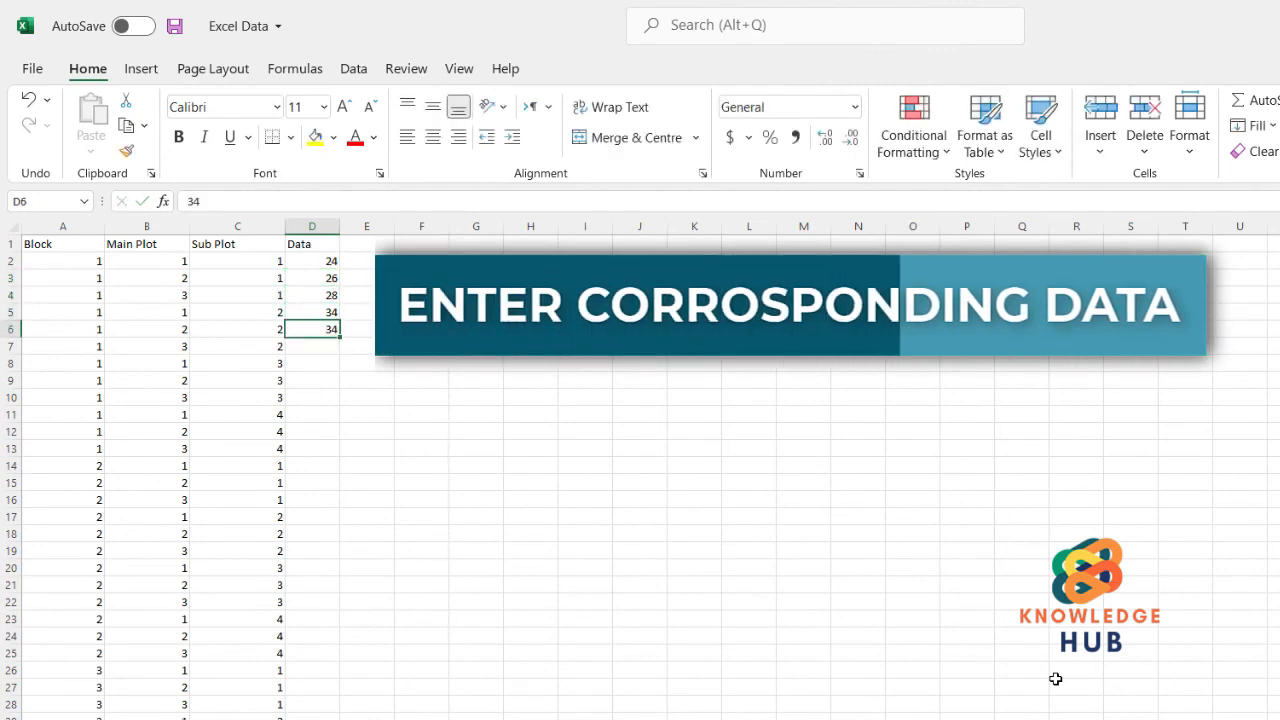
pyautogui.press('Return')
pyautogui.write('25')
pyautogui.press('Return')
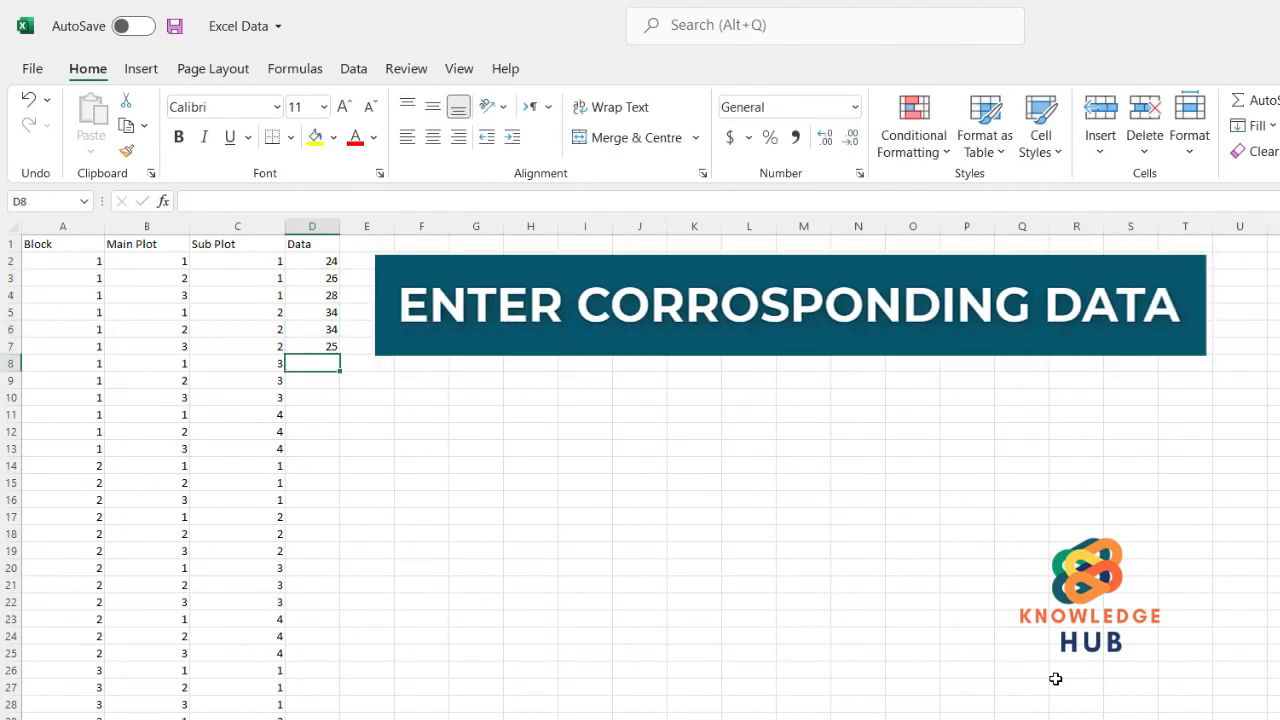
# Step: Complete block 1's Data values by entering 35, 39, 38, 37, 36 and 38 in D8:D13
pyautogui.write('35')
pyautogui.press('Return')
pyautogui.write('39')
pyautogui.press('Return')
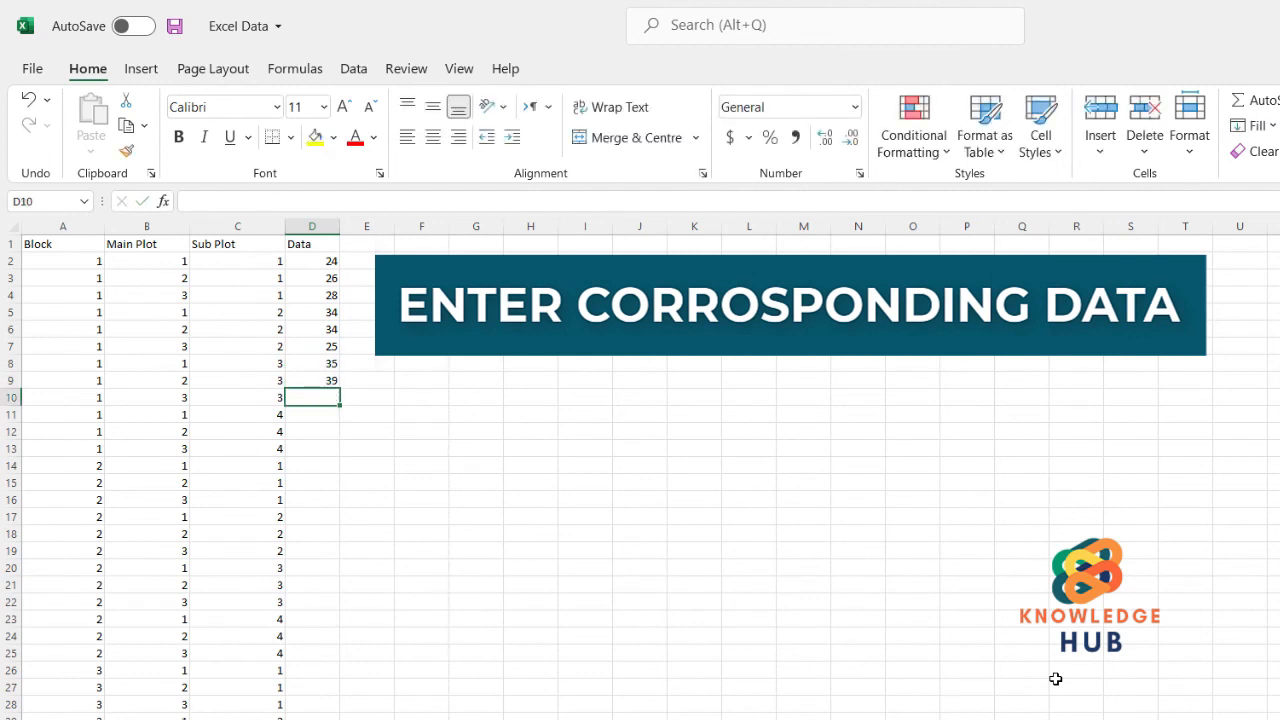
pyautogui.write('38')
pyautogui.press('Return')
pyautogui.write('37')
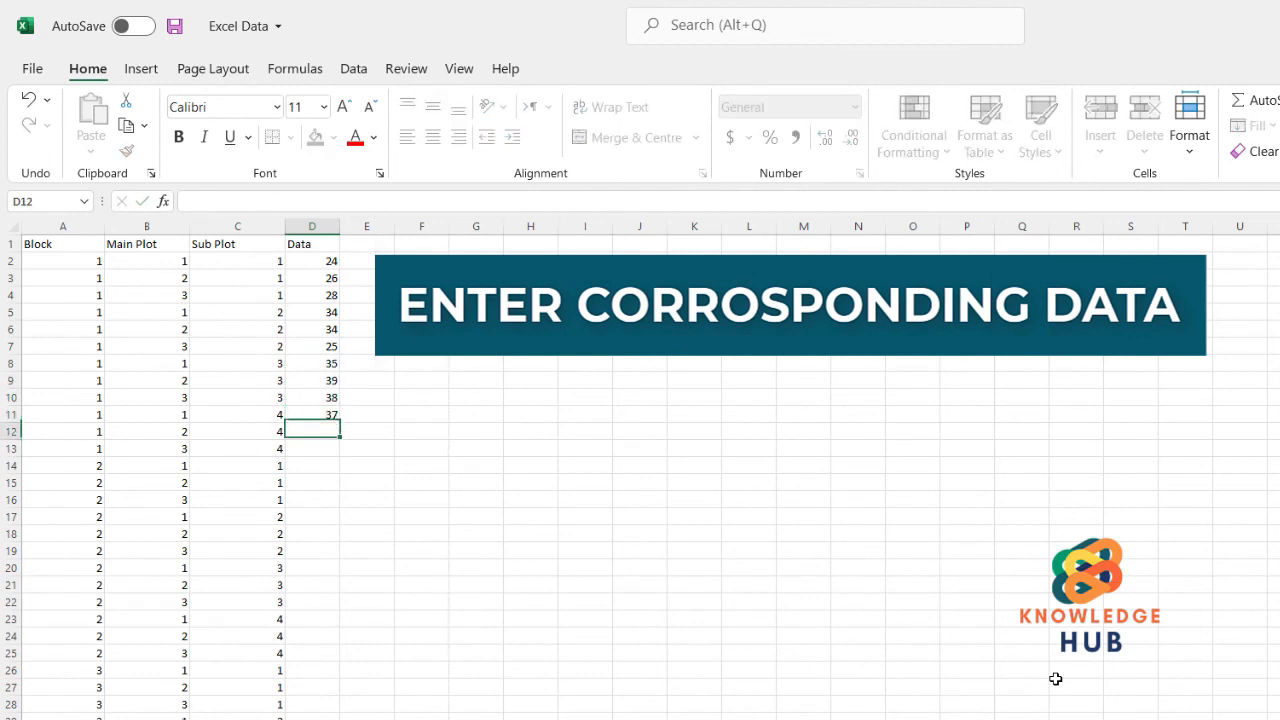
pyautogui.press('Return')
pyautogui.write('36')
pyautogui.press('Return')
pyautogui.write('38')
pyautogui.press('Return')
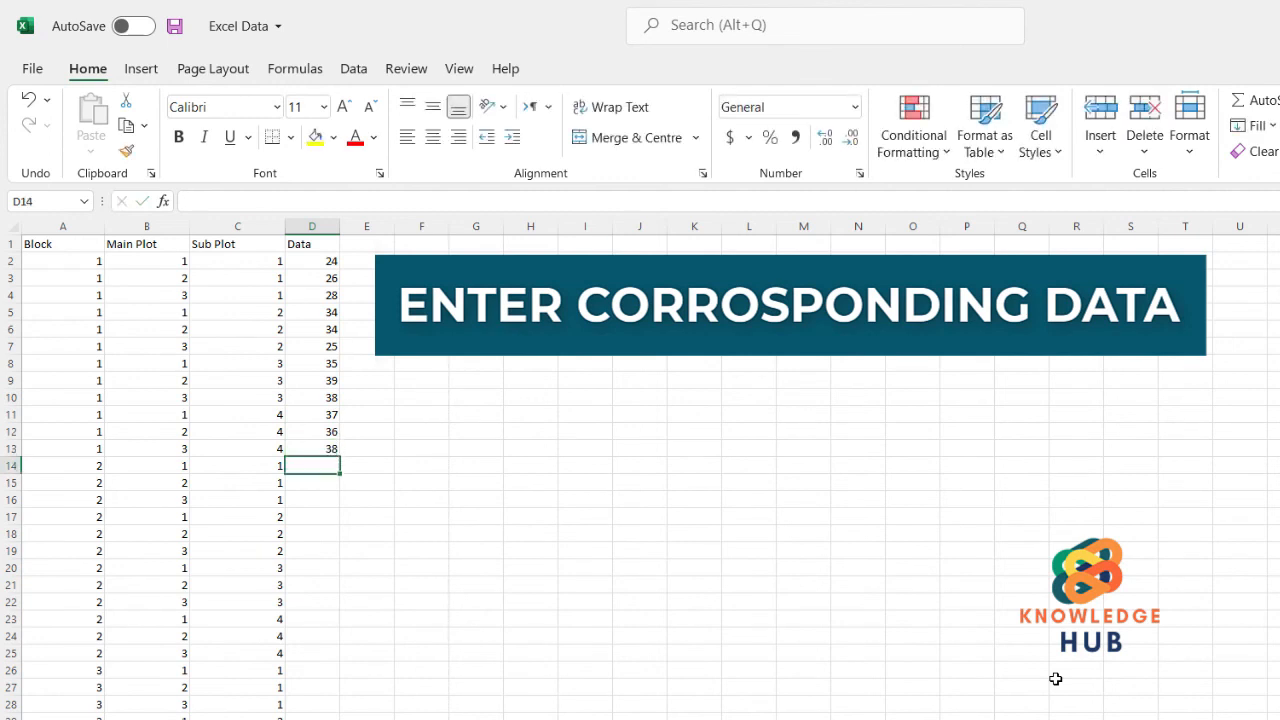
# Step: Enter block 2's Data values 25, 34, 36, 35, 24 and 26 in D14:D19
pyautogui.write('25')
pyautogui.press('Return')
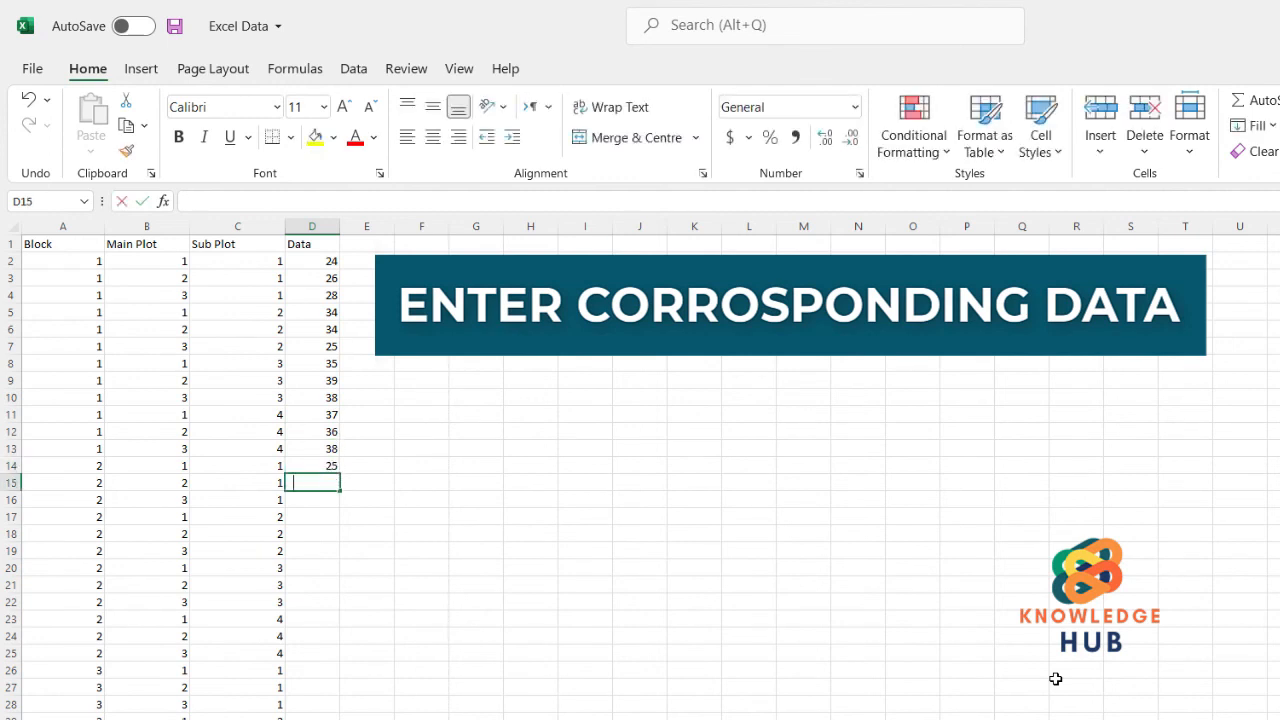
pyautogui.write('34')
pyautogui.press('Return')
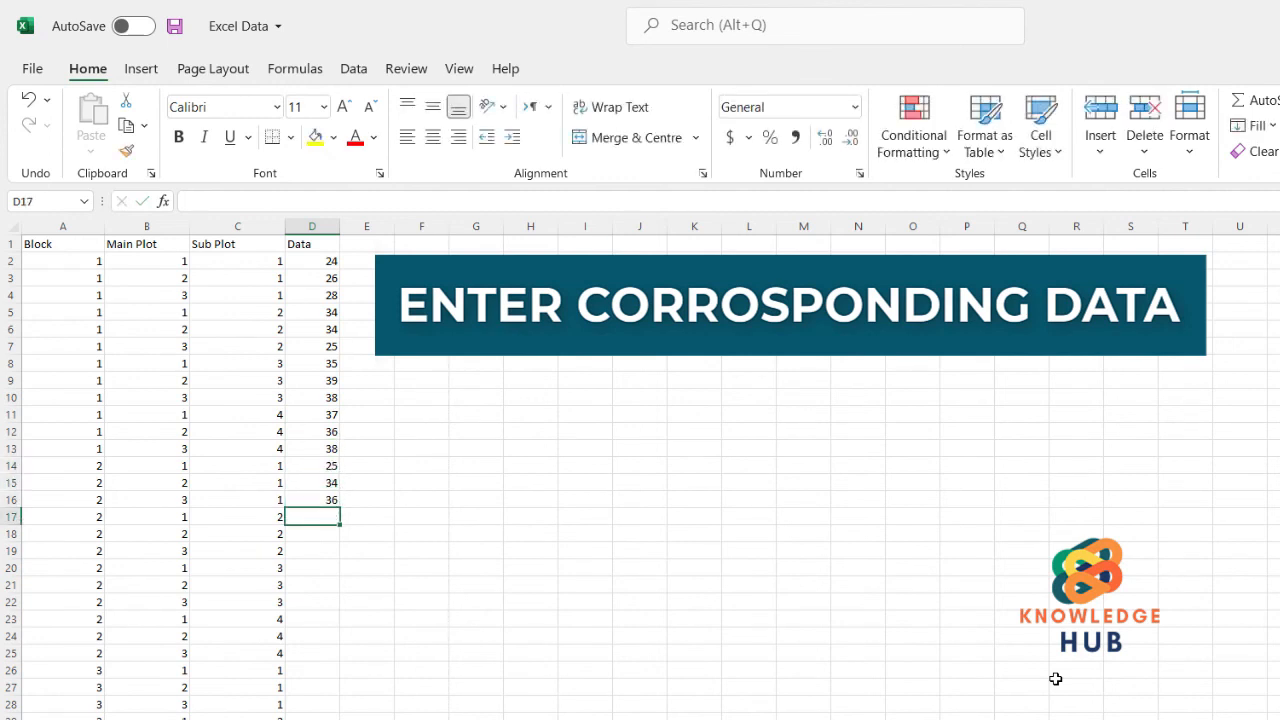
pyautogui.write('35')
pyautogui.press('Return')
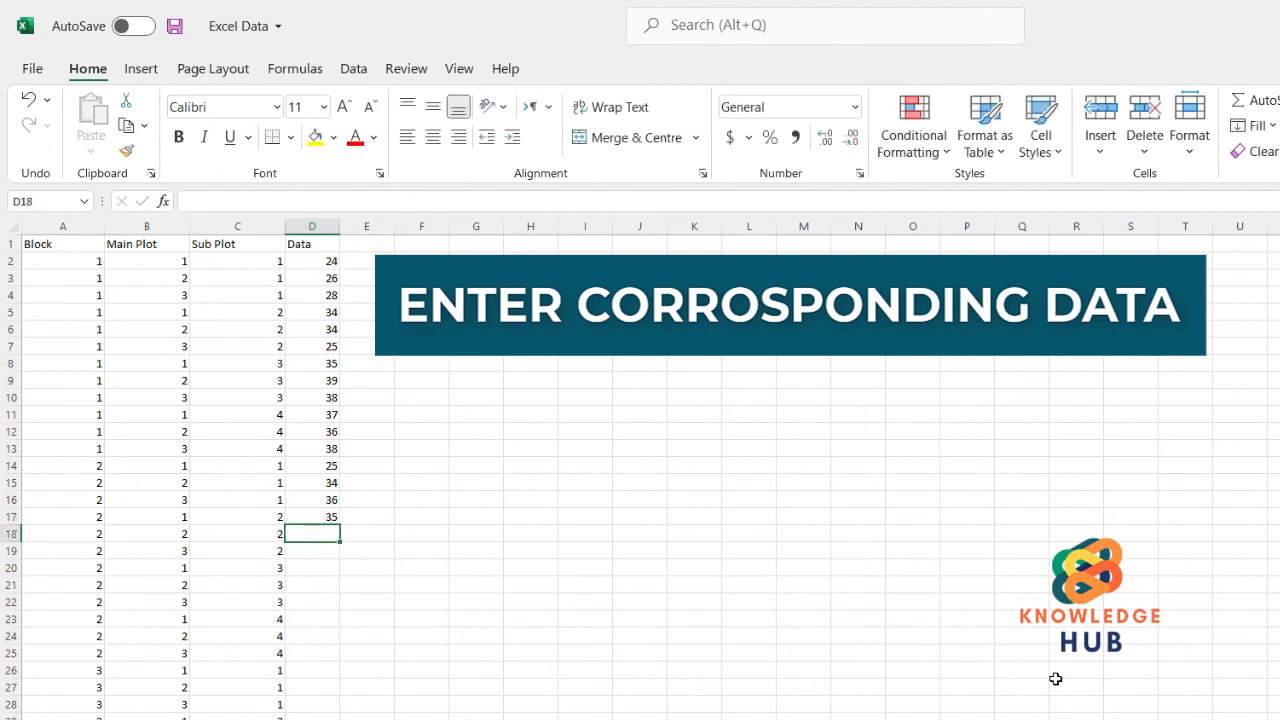
pyautogui.write('24')
pyautogui.press('Return')
pyautogui.write('26')
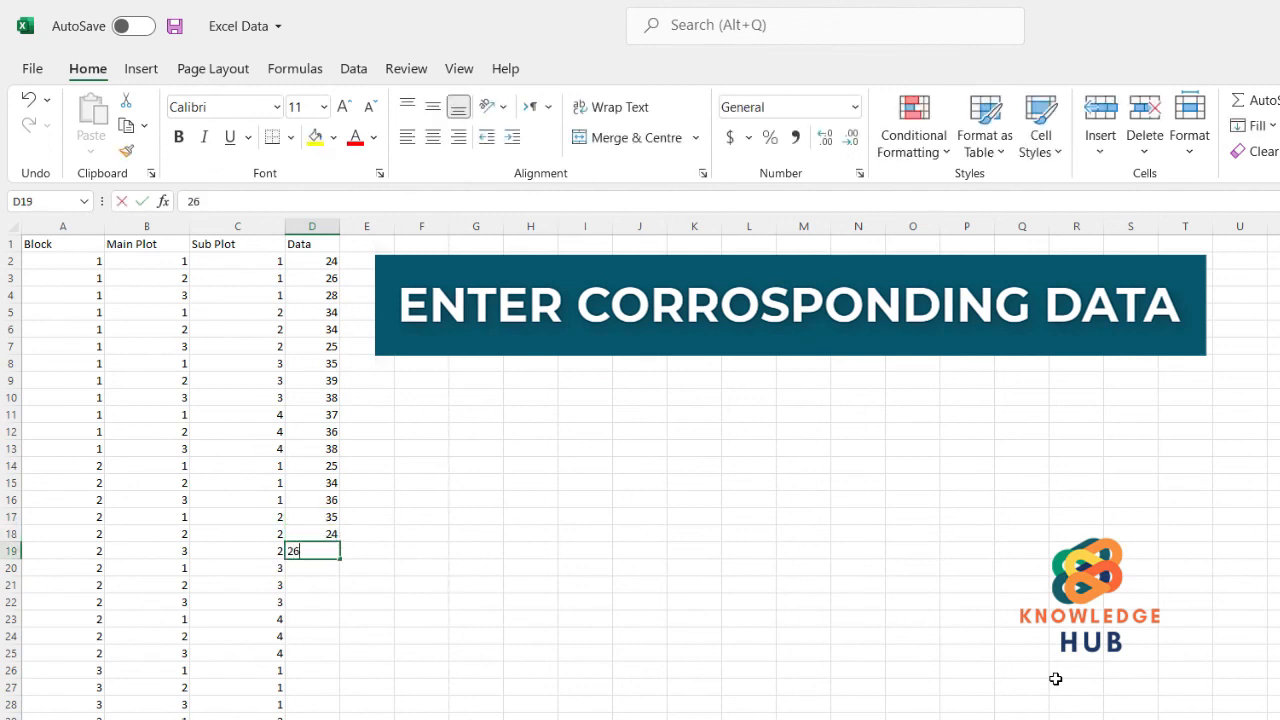
pyautogui.press('Return')
# Step: Fill the rest of block 2's Data column, D20:D25, with 29, 31, 30, 36, 30 and 32
pyautogui.write('2')
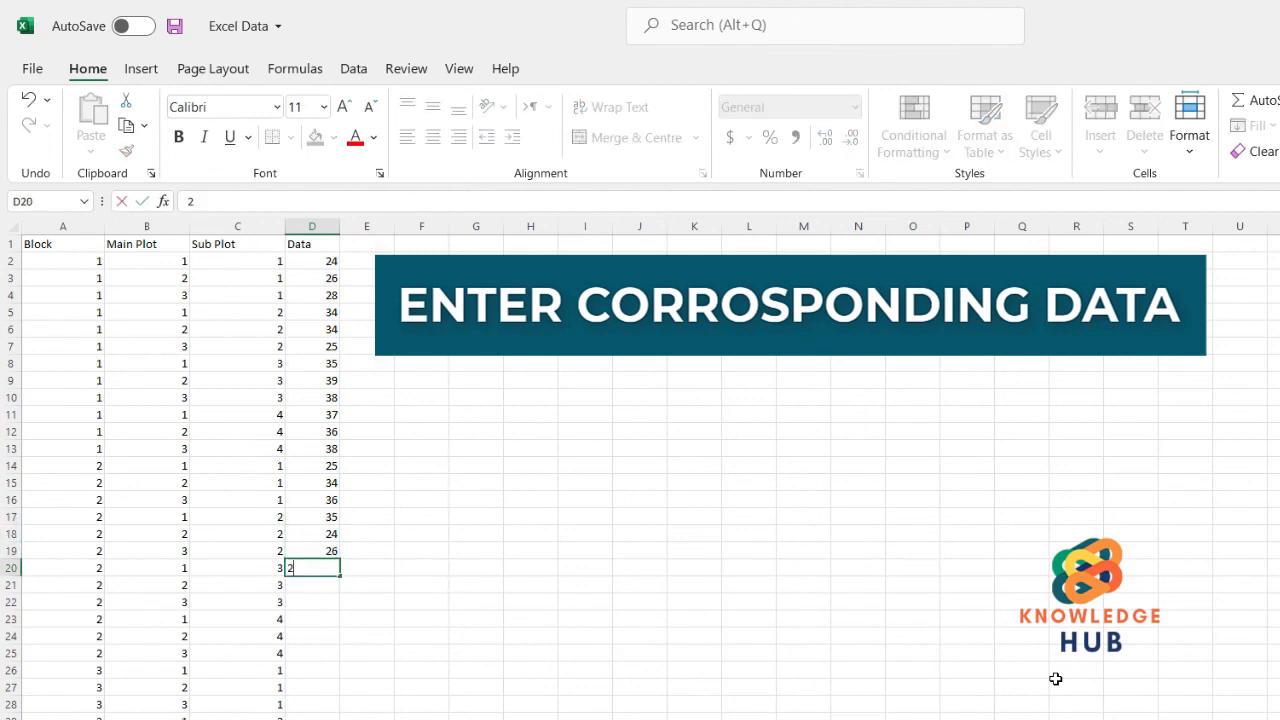
pyautogui.write('31')
pyautogui.press('Return')
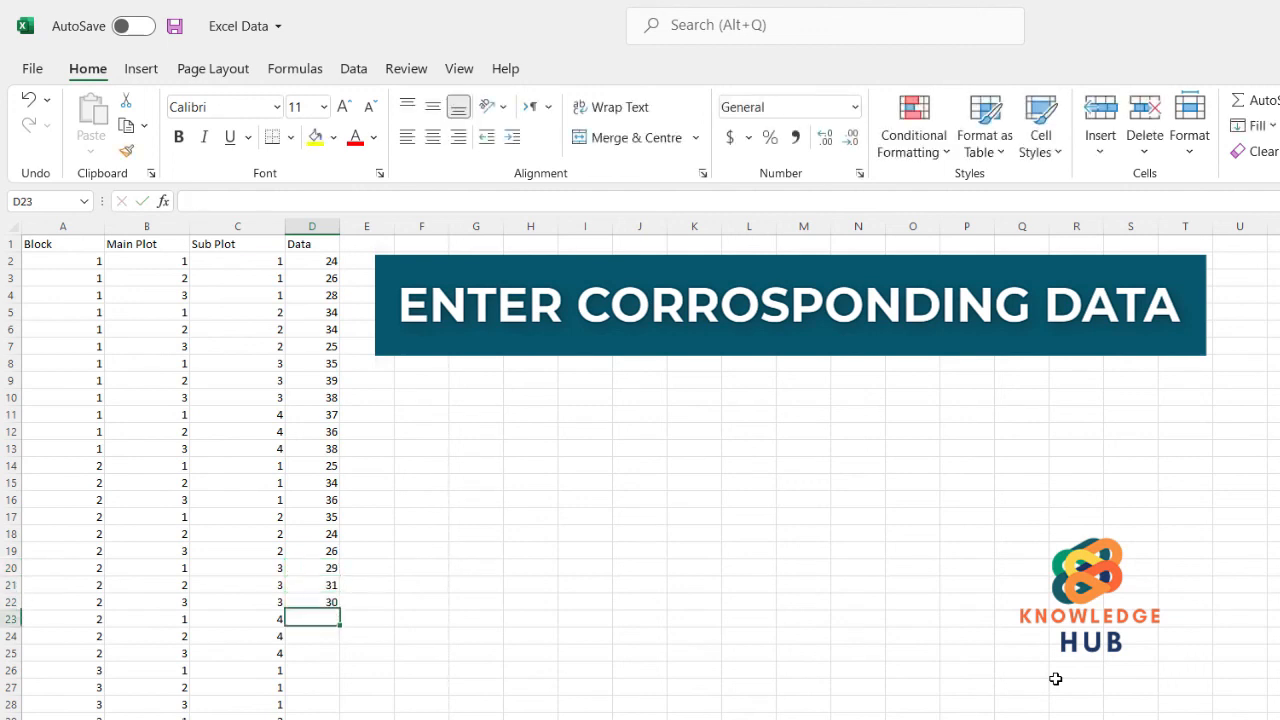
pyautogui.write('3')
pyautogui.write('30')
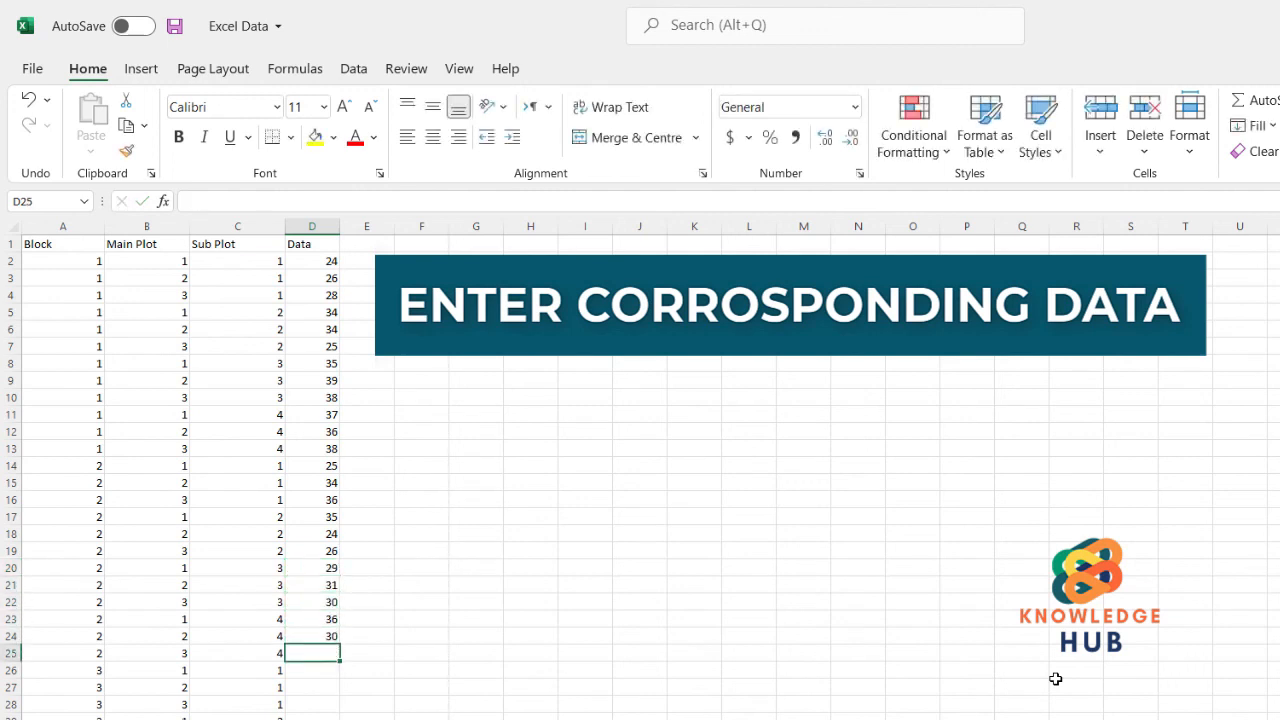
pyautogui.write('32')
pyautogui.press('Return')
# Step: Enter 35, 35, 34 and 37 in D26:D29 as block 3's first Data values
pyautogui.write('3535')
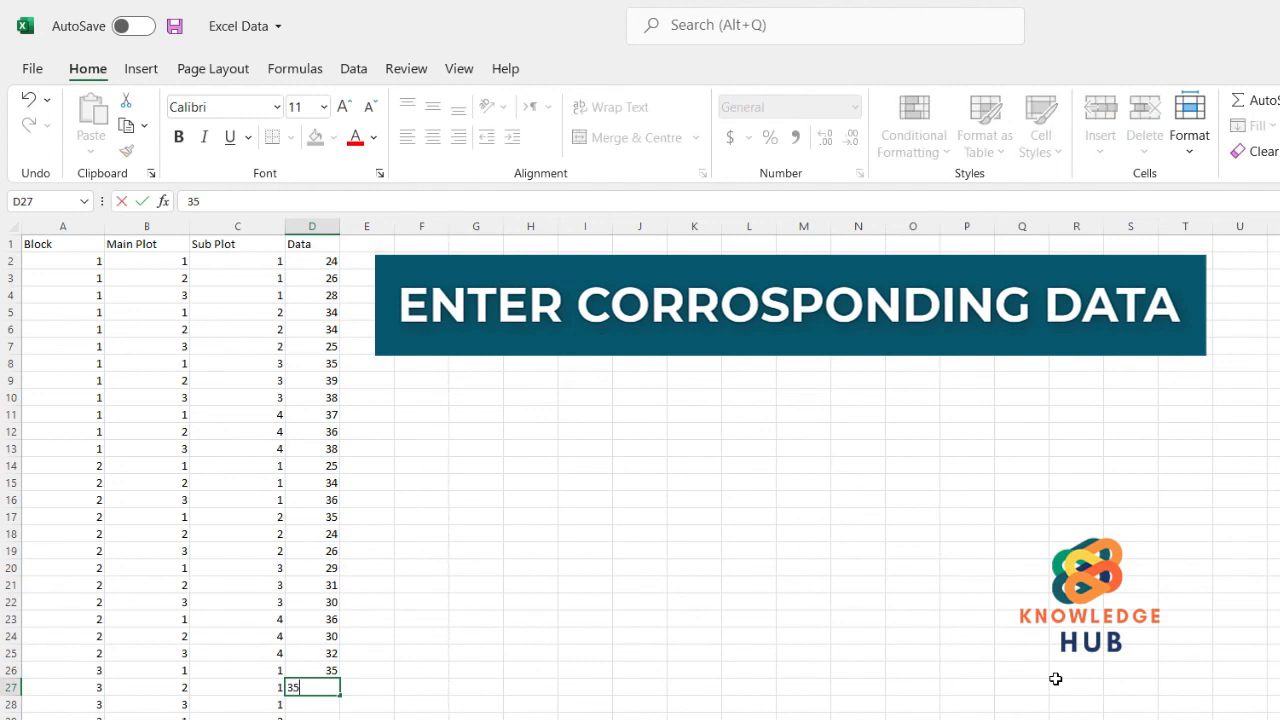
pyautogui.press('Return')
pyautogui.write('3')
pyautogui.write('37')
pyautogui.press('Return')
# Step: Continue block 3's Data column in D30:D34, with values including 34, 36, 35 and 35
pyautogui.write('34')
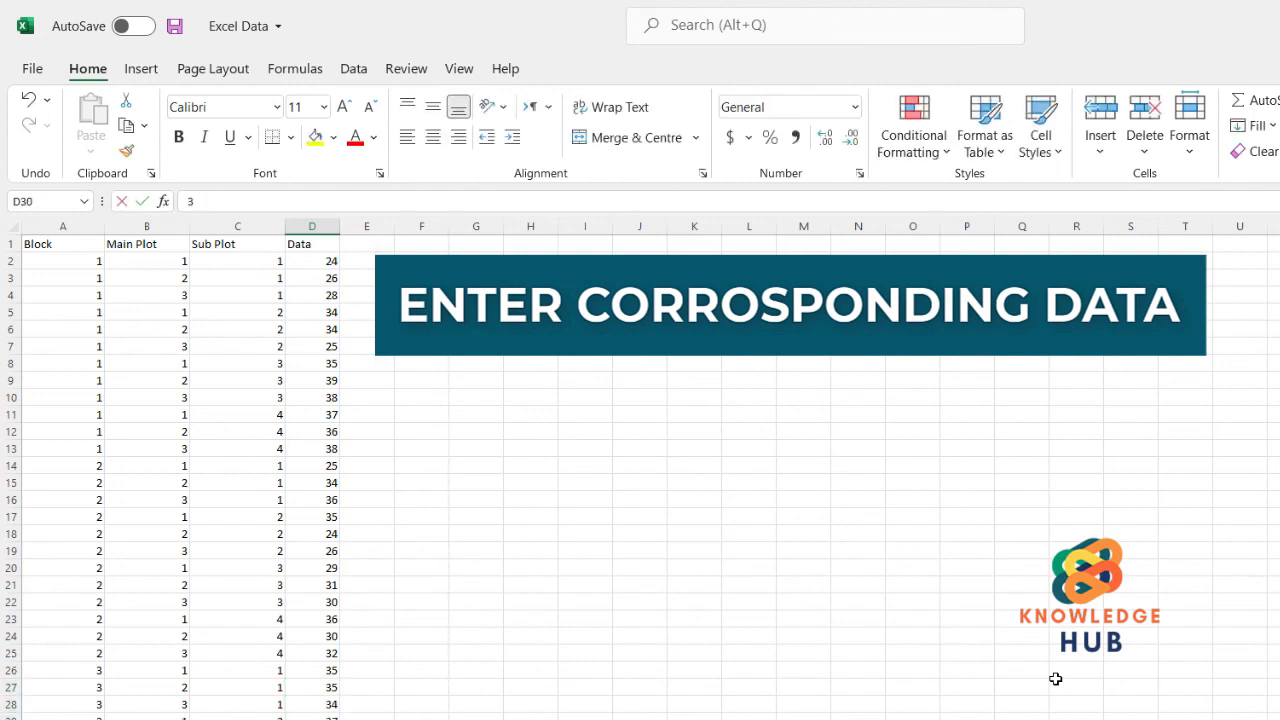
pyautogui.press('Return')
pyautogui.write('36')
pyautogui.press('Return')
pyautogui.write('35')
pyautogui.press('Return')
pyautogui.write('35')
pyautogui.press('Return')
# Step: Enter block 3's last three Data values, 36, 30 and 34, in D35:D37
pyautogui.write('36')
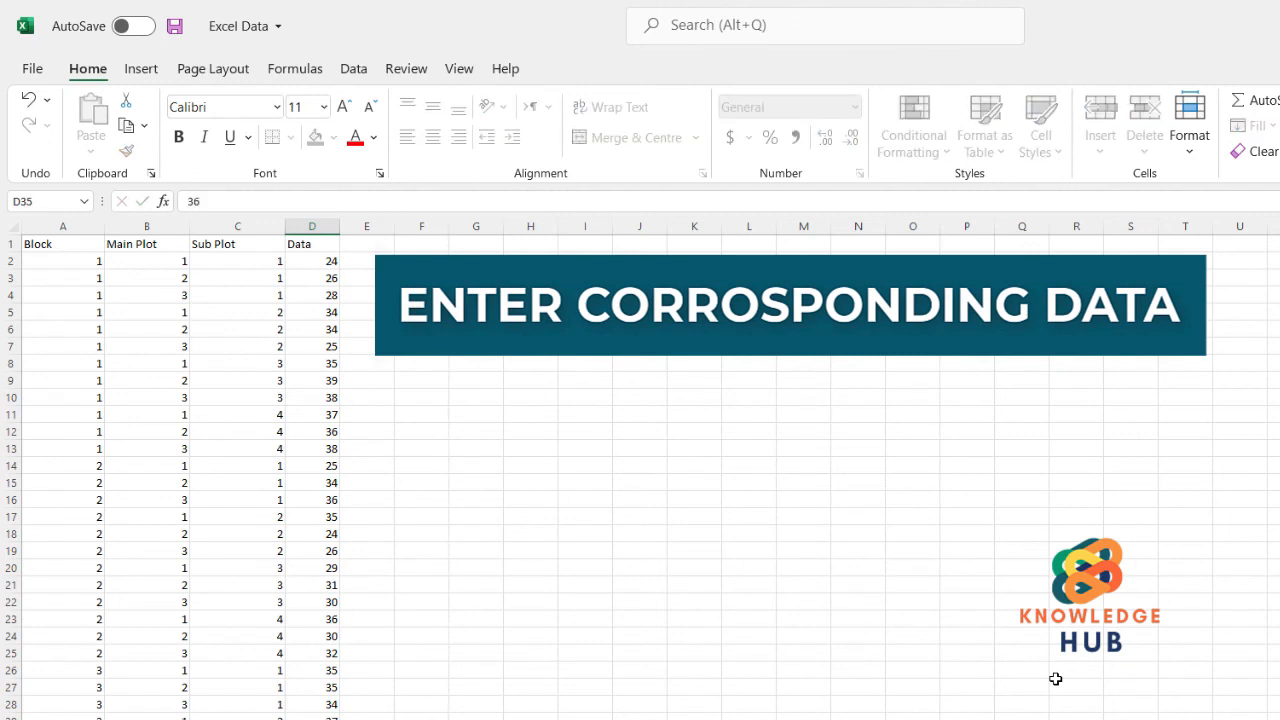
pyautogui.press('Return')
pyautogui.write('30')
pyautogui.press('Return')
pyautogui.write('34')
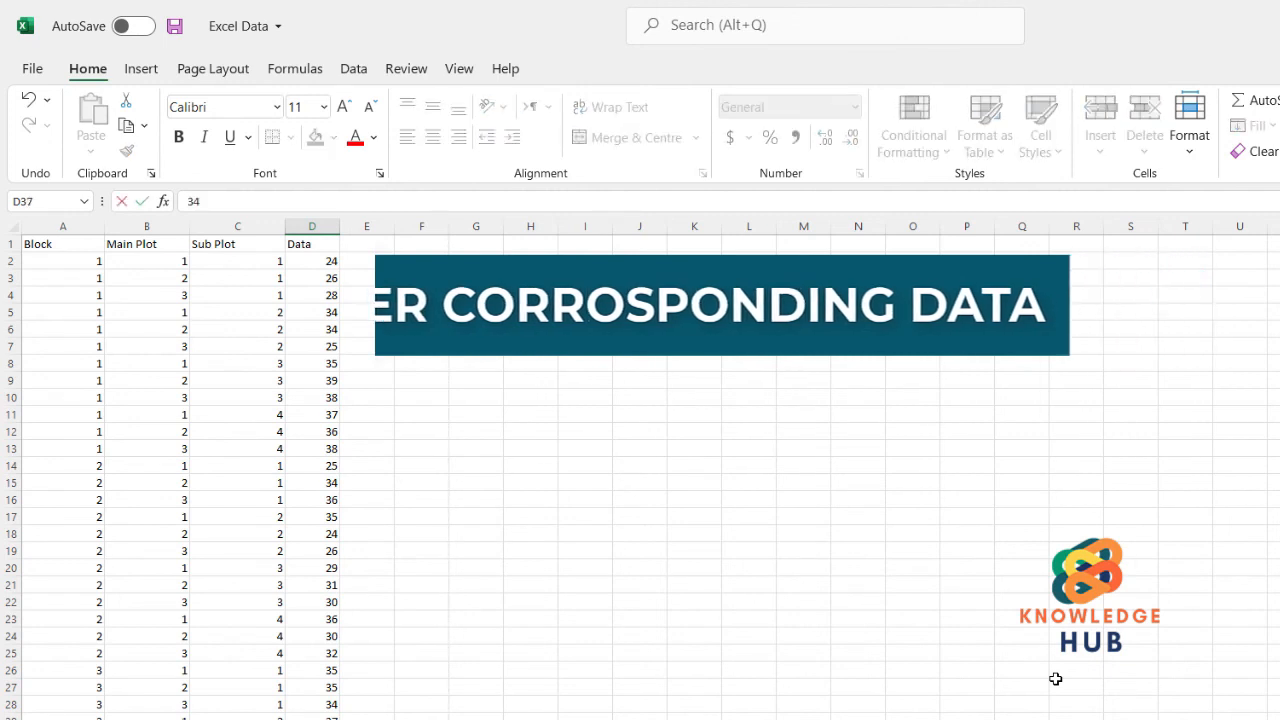
pyautogui.press('Return')
pyautogui.scroll(1, 1055, 679)
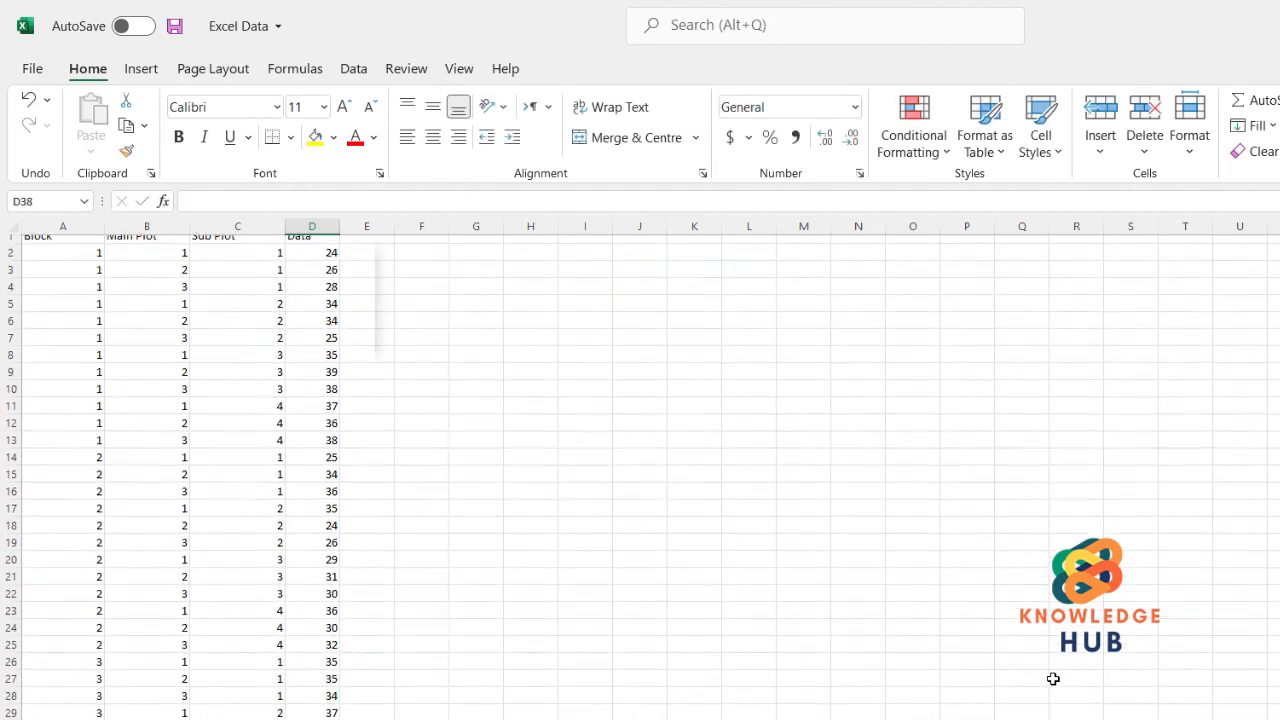